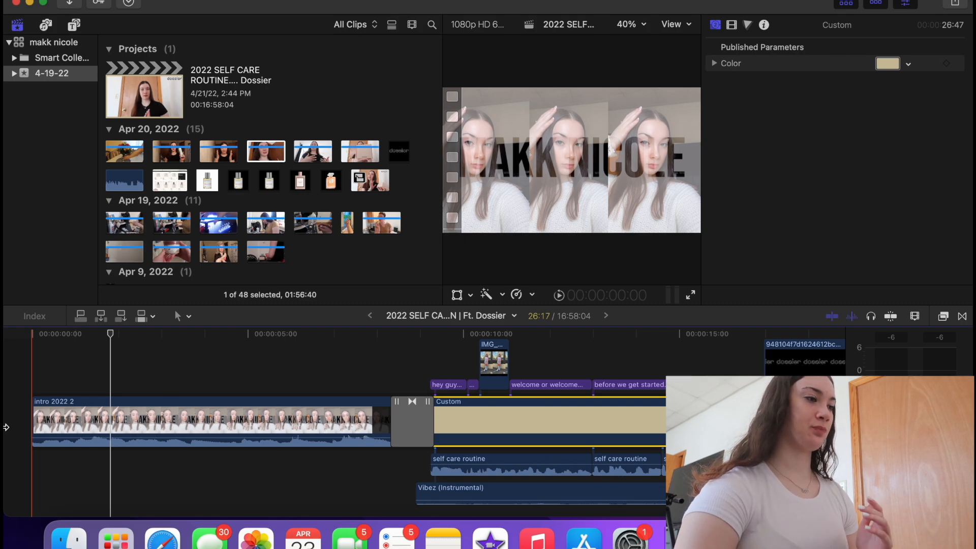
- Open Finder and browse the youtube folder's green screens and every video <3 subfolders
{"action": "left_click", "coordinate": [61, 539]}
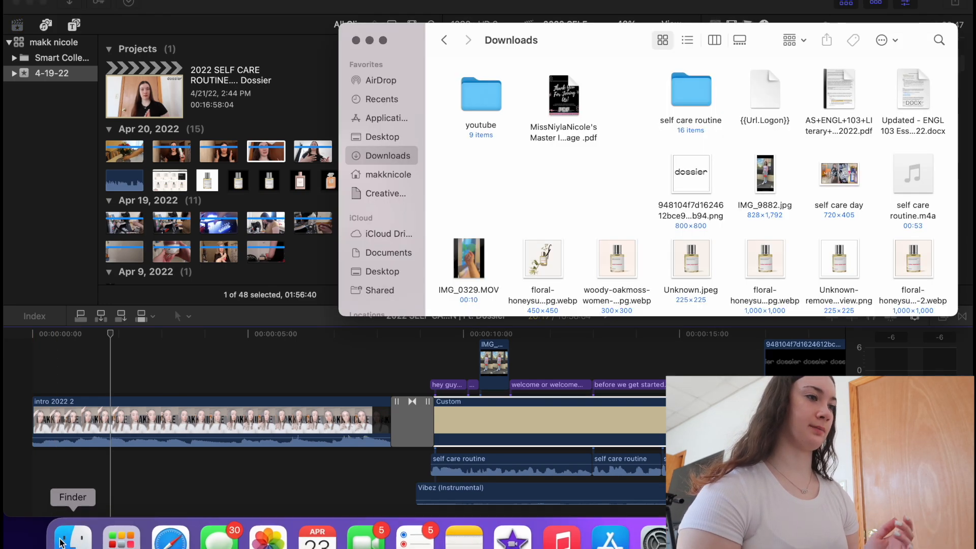
{"action": "double_click", "coordinate": [489, 99]}
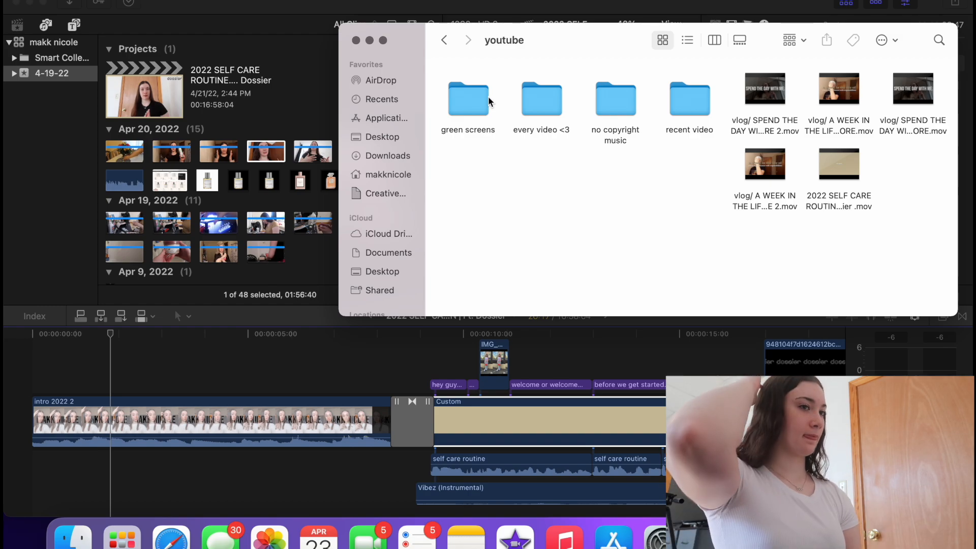
{"action": "left_click", "coordinate": [440, 38]}
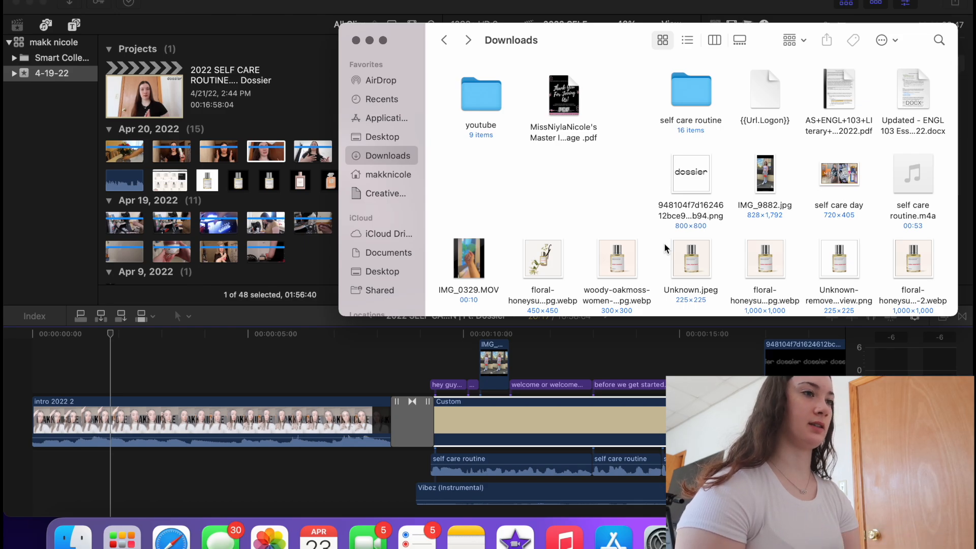
{"action": "double_click", "coordinate": [482, 113]}
{"action": "double_click", "coordinate": [481, 110]}
{"action": "left_click", "coordinate": [444, 39]}
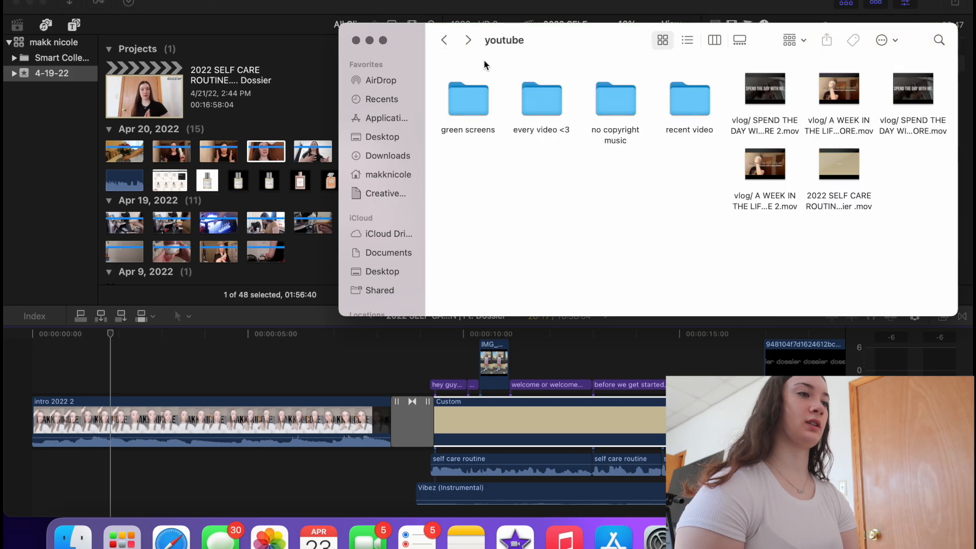
{"action": "double_click", "coordinate": [542, 99]}
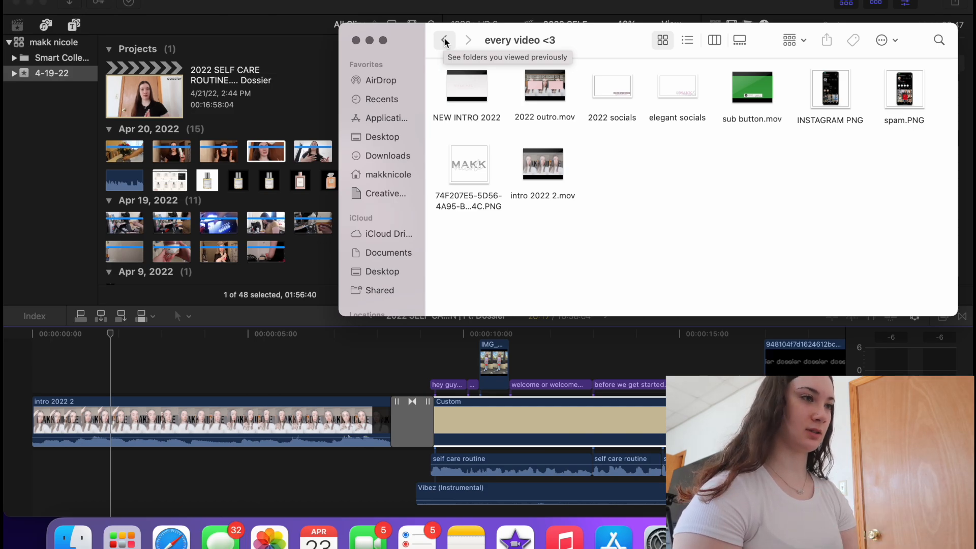
{"action": "left_click", "coordinate": [445, 40]}
- Look through the no copyright music and recent video subfolders, then return to youtube
{"action": "left_click", "coordinate": [605, 108]}
{"action": "double_click", "coordinate": [605, 108]}
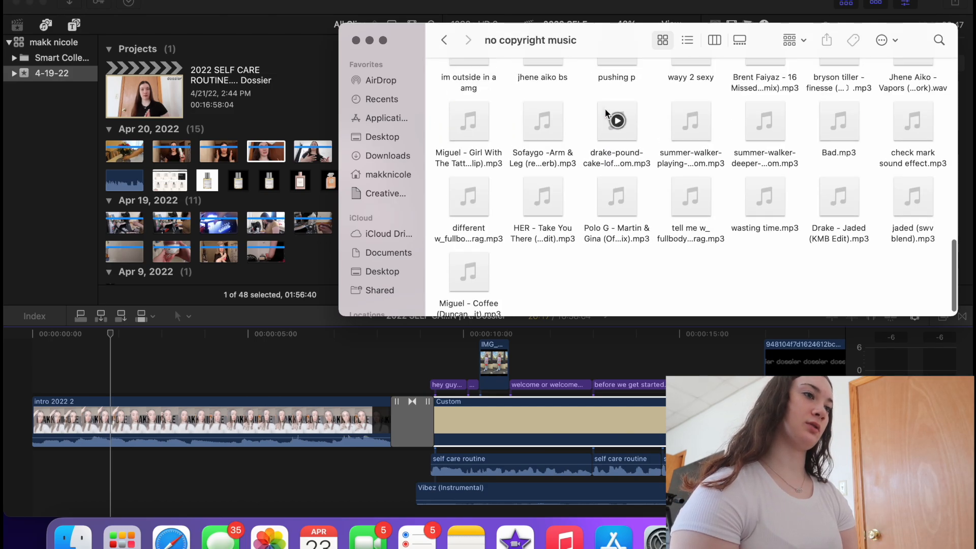
{"action": "scroll", "coordinate": [604, 120], "scroll_direction": "up", "scroll_amount": 10}
{"action": "scroll", "coordinate": [611, 80], "scroll_direction": "down", "scroll_amount": 10}
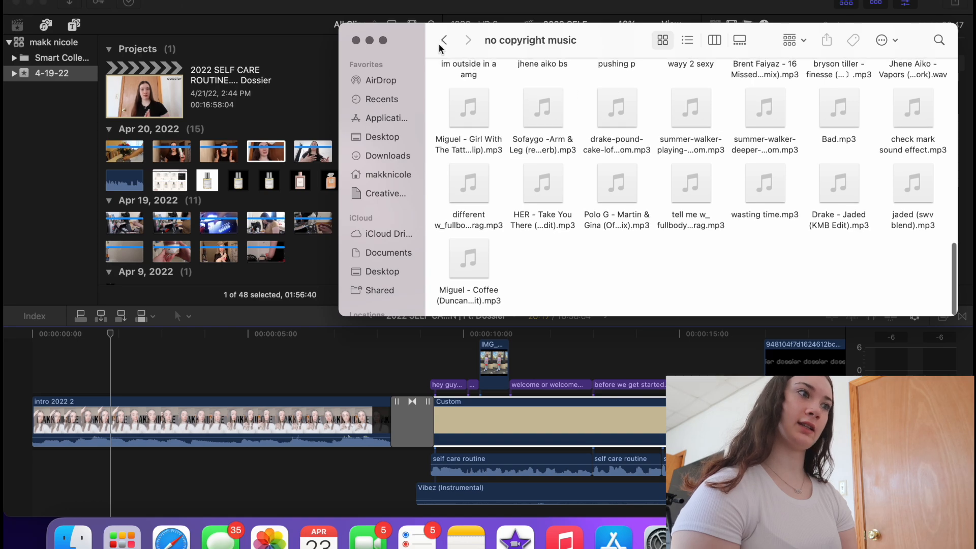
{"action": "left_click", "coordinate": [444, 41]}
{"action": "double_click", "coordinate": [690, 104]}
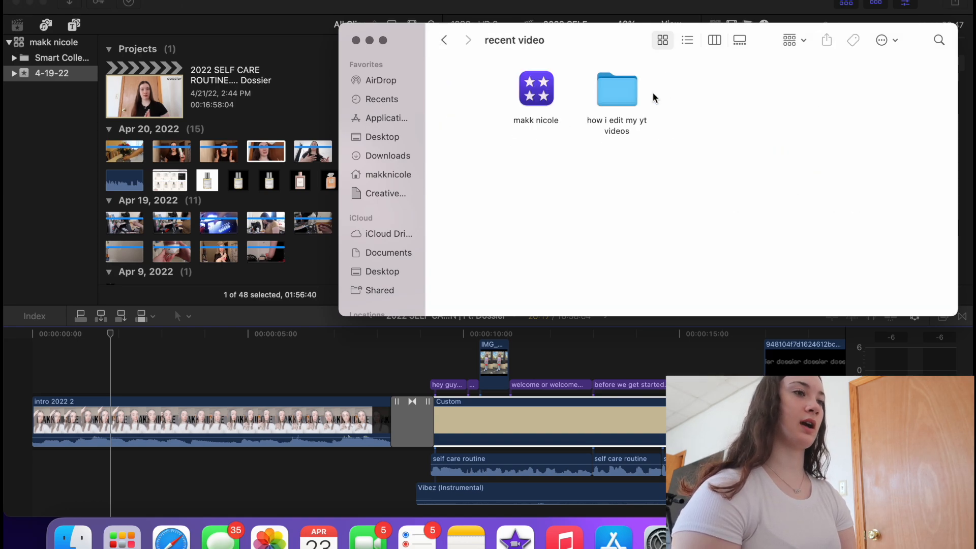
{"action": "left_click", "coordinate": [604, 98]}
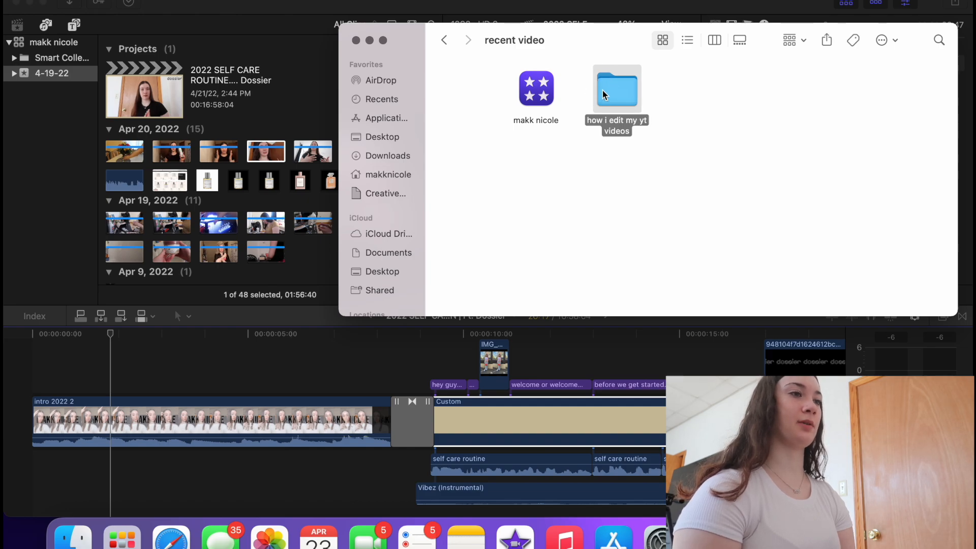
{"action": "double_click", "coordinate": [604, 95]}
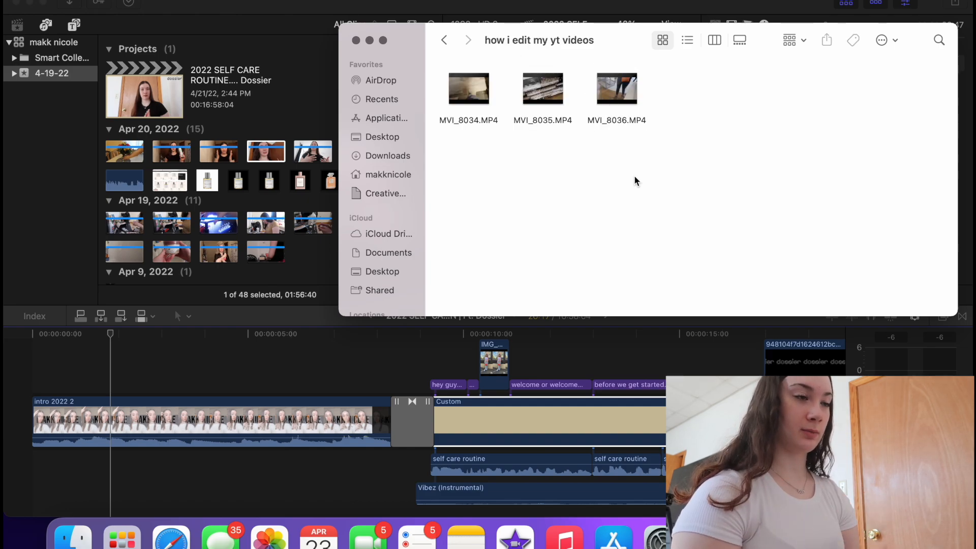
{"action": "left_click", "coordinate": [444, 40]}
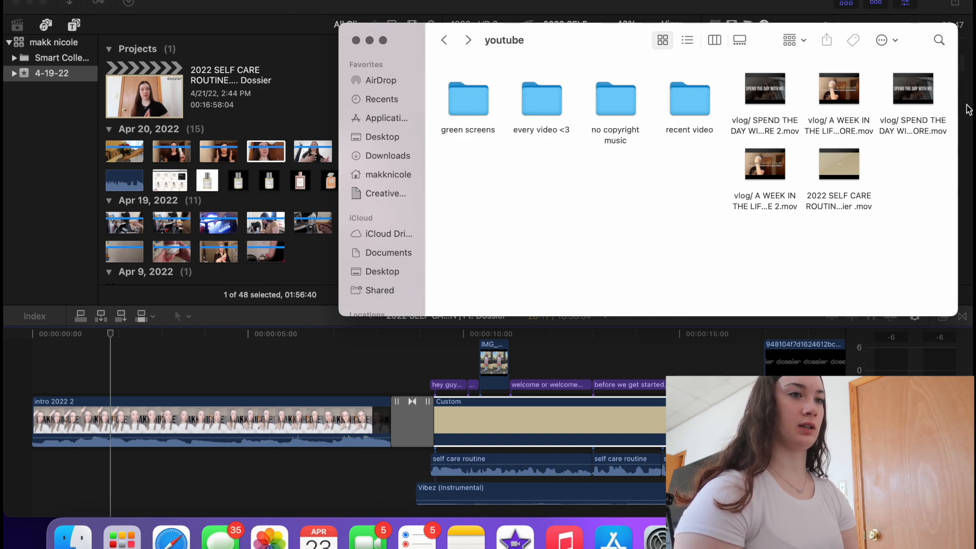
- Move the four vlog .mov videos from the youtube folder to the Trash
{"action": "left_click_drag", "start_coordinate": [946, 95], "coordinate": [765, 89]}
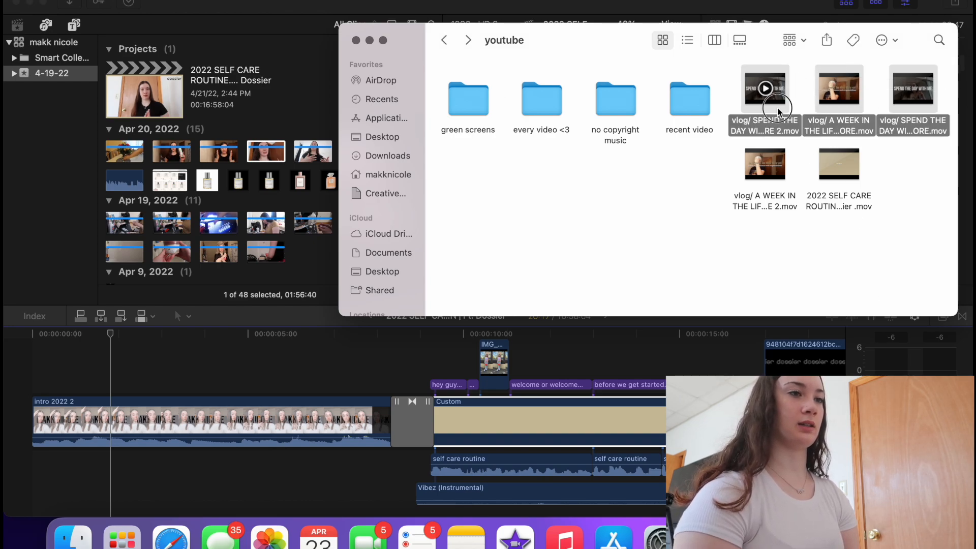
{"action": "key", "text": "super+BackSpace"}
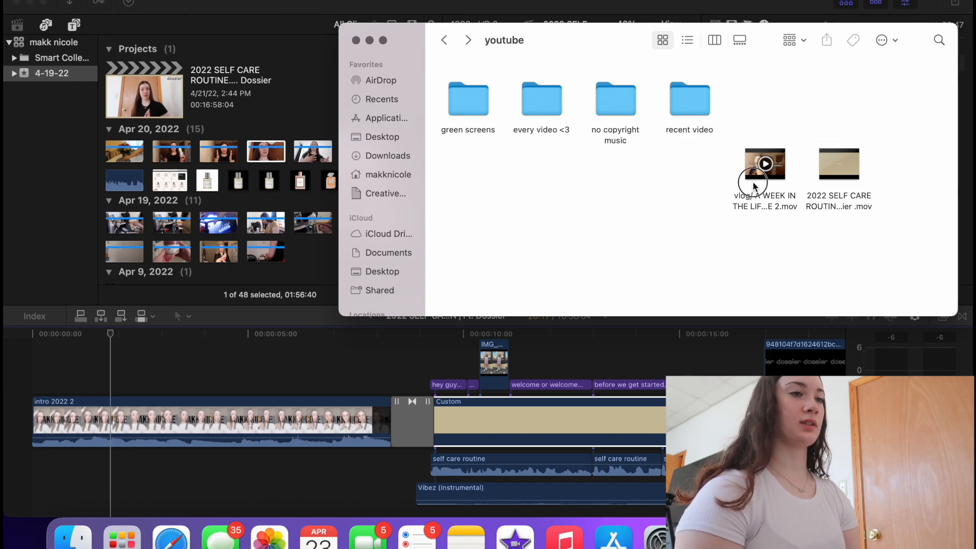
{"action": "left_click_drag", "start_coordinate": [753, 183], "coordinate": [778, 232]}
{"action": "left_click", "coordinate": [777, 233]}
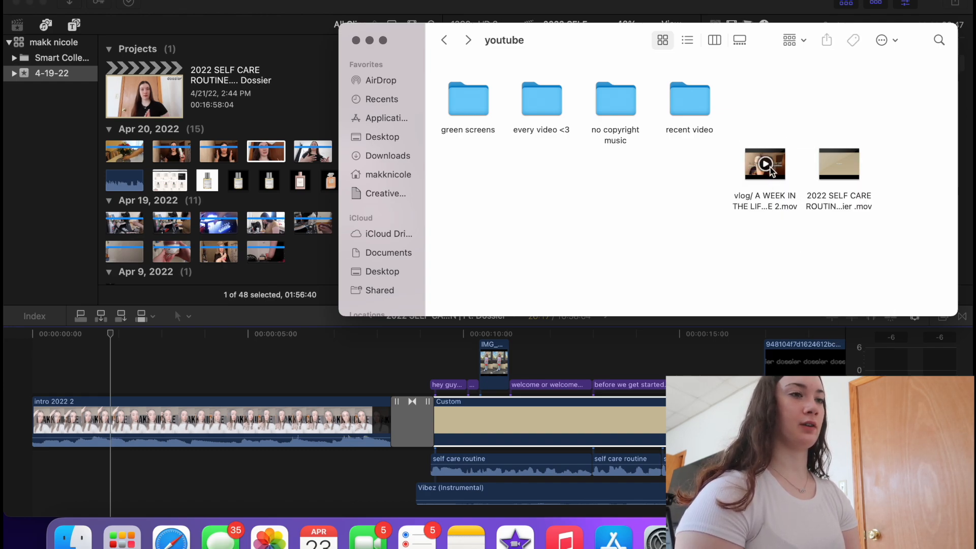
{"action": "left_click", "coordinate": [779, 172]}
{"action": "left_click_drag", "start_coordinate": [779, 173], "coordinate": [903, 536]}
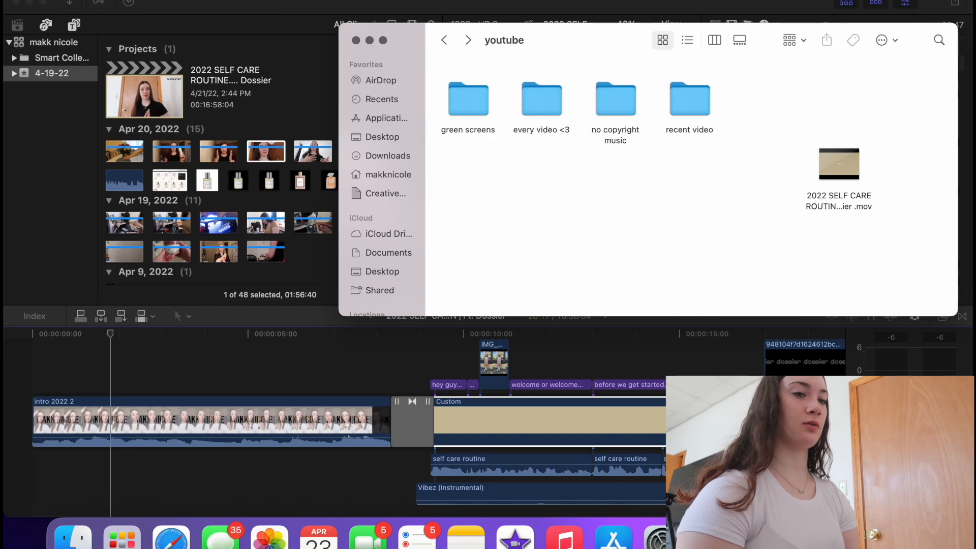
- Permanently empty the Trash
{"action": "left_click", "coordinate": [902, 537]}
{"action": "left_click", "coordinate": [948, 160]}
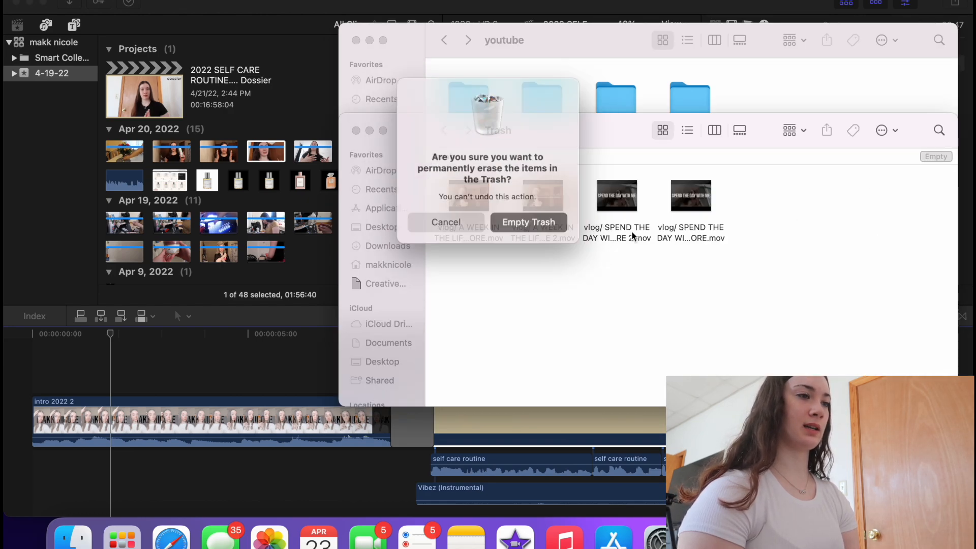
{"action": "left_click", "coordinate": [558, 217]}
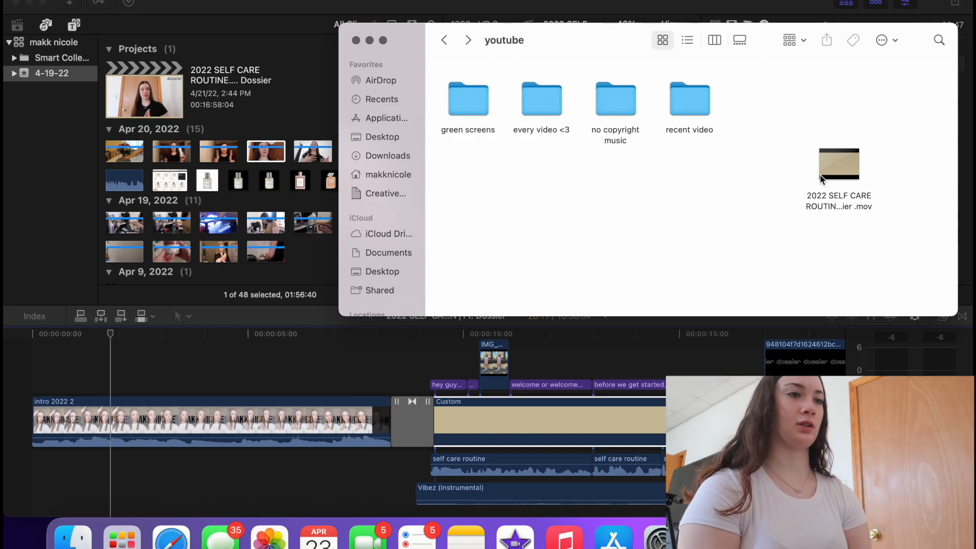
- Move the self care video beside the folders and open recent video > how i edit my yt videos
{"action": "left_click_drag", "start_coordinate": [821, 178], "coordinate": [746, 106]}
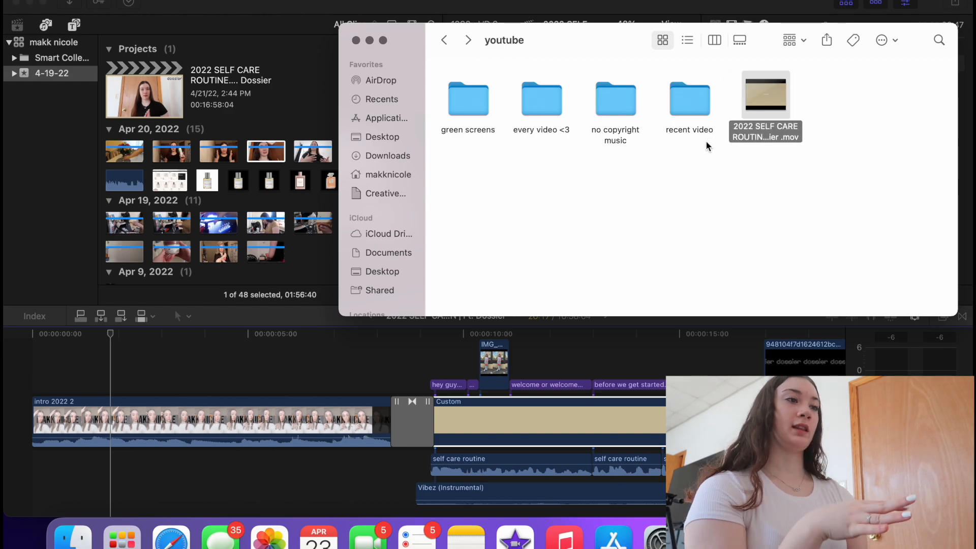
{"action": "double_click", "coordinate": [691, 102]}
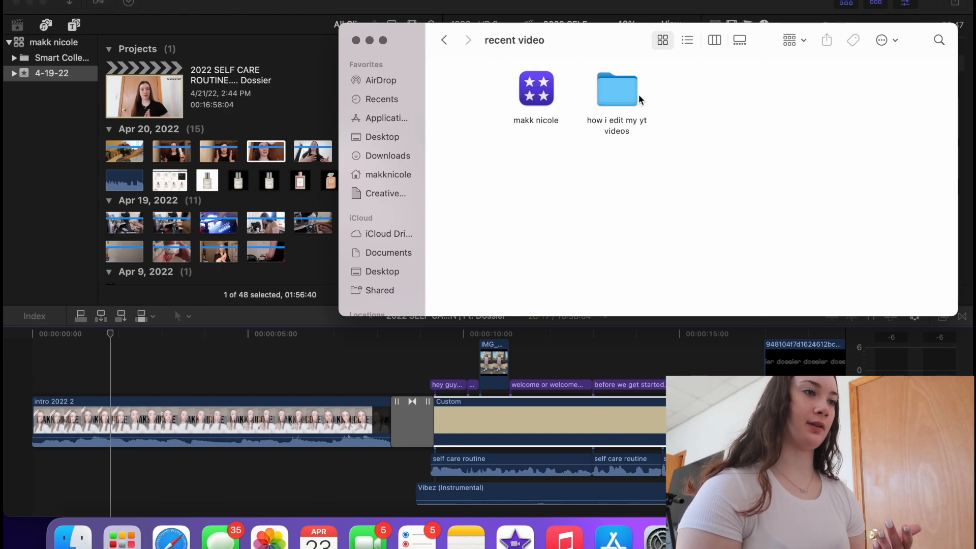
{"action": "double_click", "coordinate": [635, 94]}
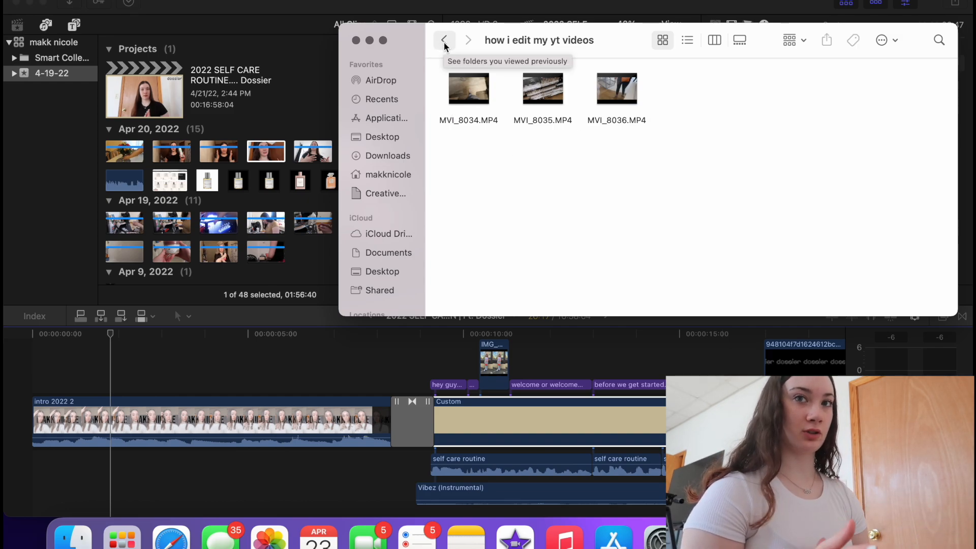
- Close Finder and select the library in Final Cut Pro to view its properties
{"action": "left_click", "coordinate": [356, 41]}
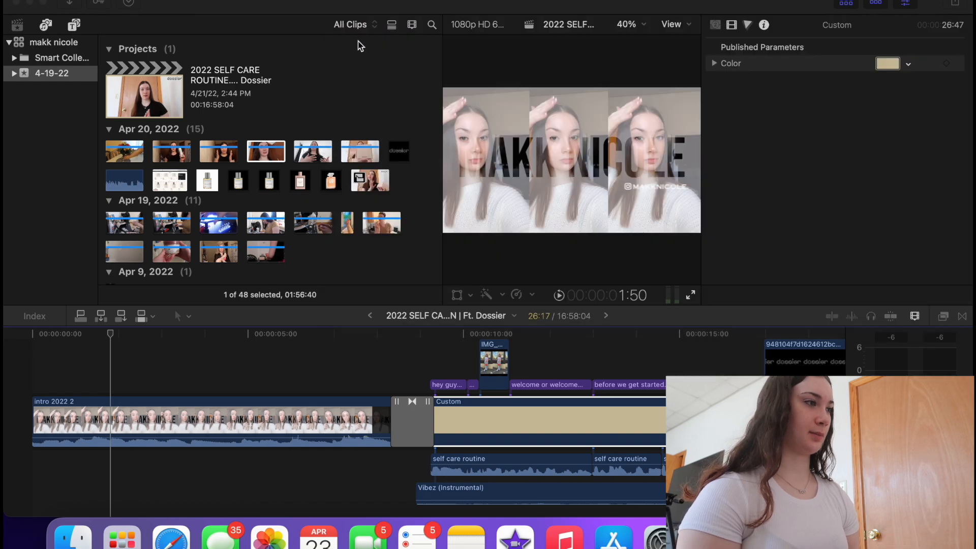
{"action": "left_click", "coordinate": [43, 114]}
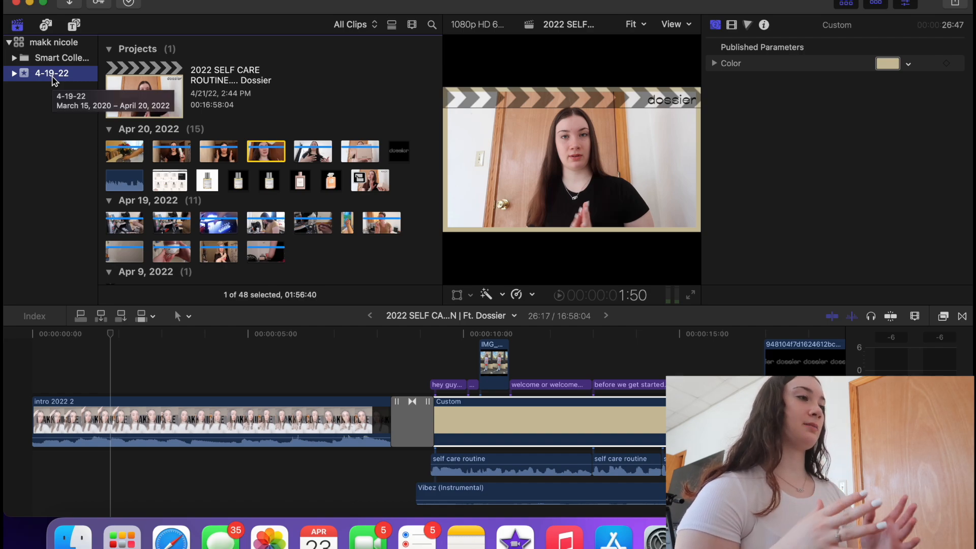
{"action": "left_click", "coordinate": [63, 47]}
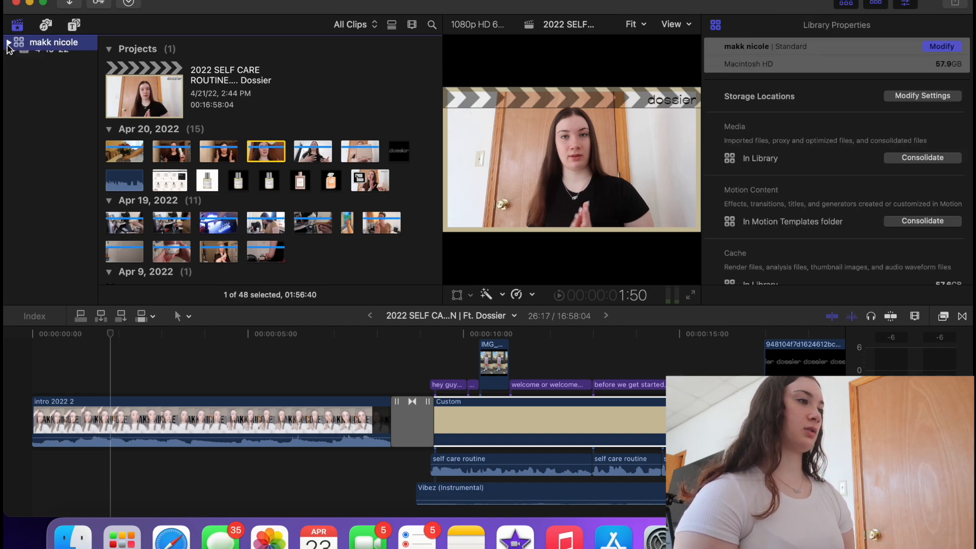
{"action": "left_click", "coordinate": [112, 1]}
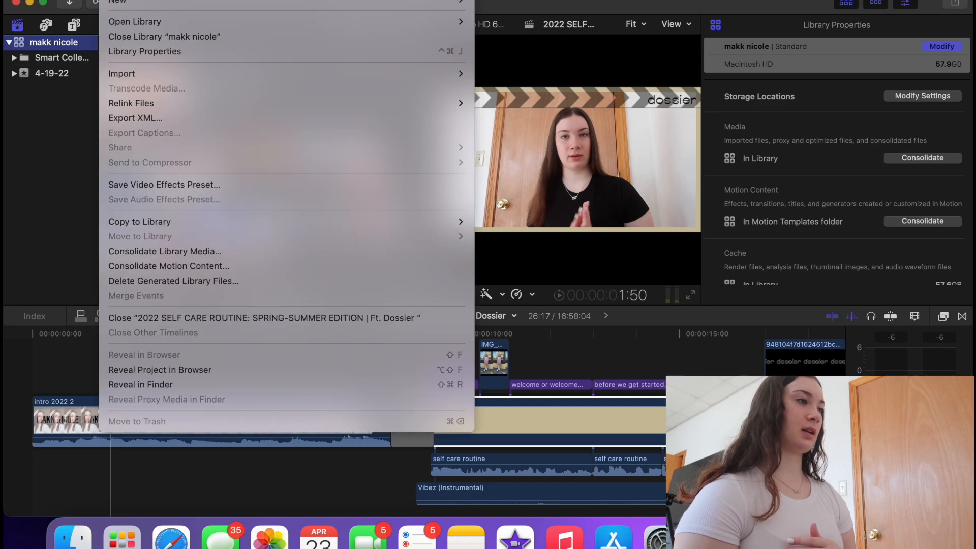
{"action": "mouse_move", "coordinate": [127, 3]}
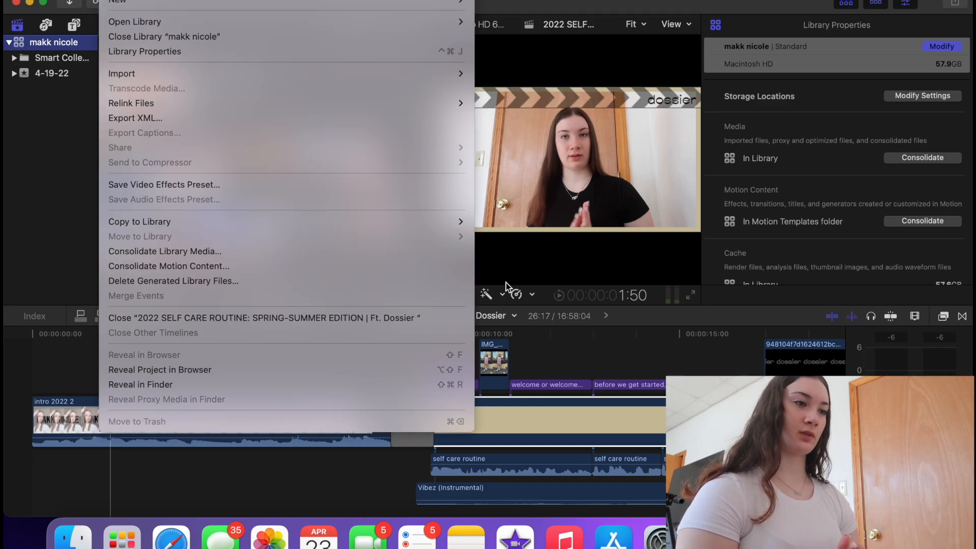
{"action": "left_click", "coordinate": [605, 381]}
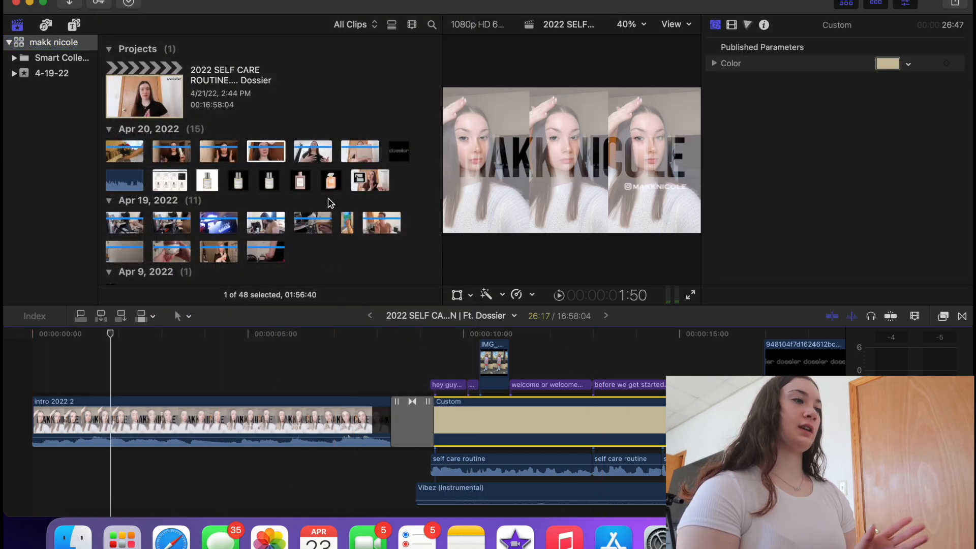
- Reselect the library and bring up the File menu's New options
{"action": "scroll", "coordinate": [327, 204], "scroll_direction": "down", "scroll_amount": 10}
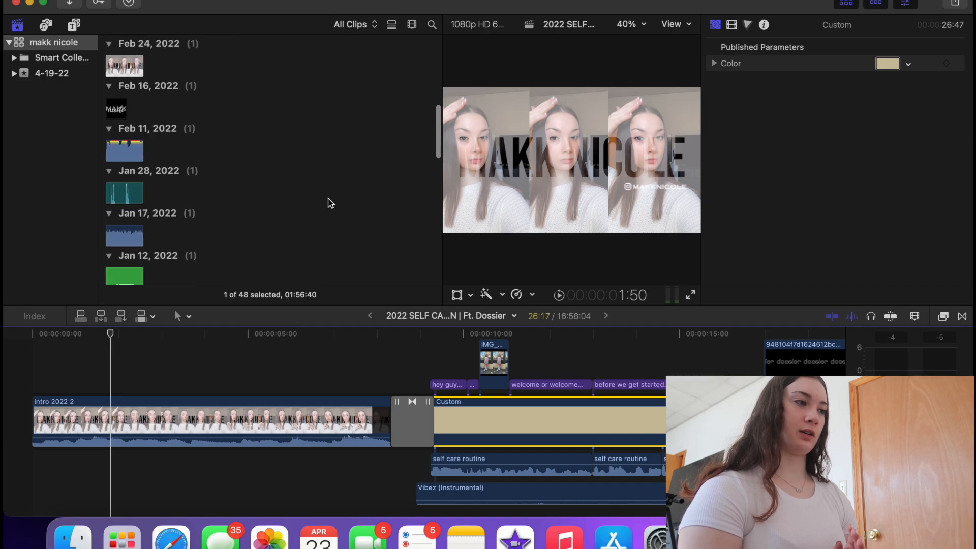
{"action": "scroll", "coordinate": [329, 202], "scroll_direction": "up", "scroll_amount": 15}
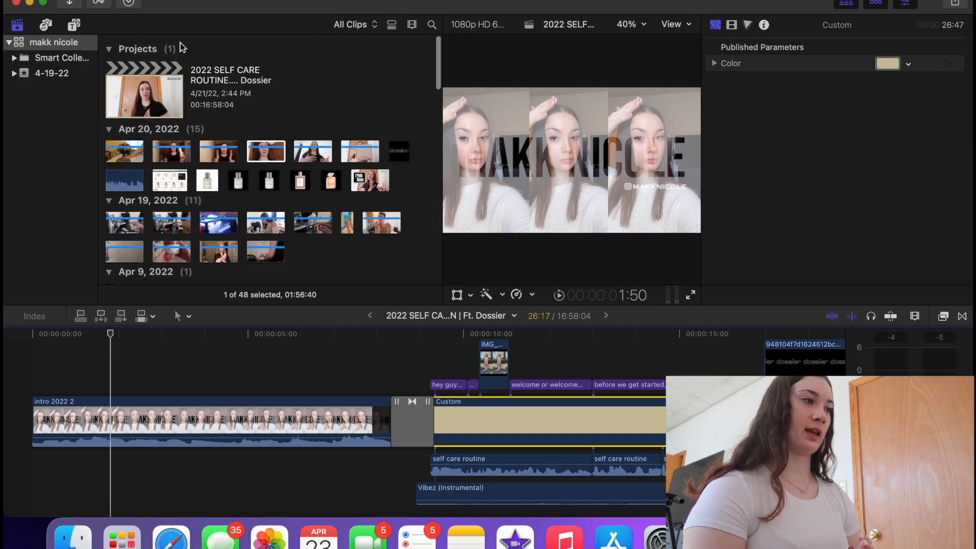
{"action": "left_click", "coordinate": [194, 229]}
{"action": "left_click", "coordinate": [65, 42]}
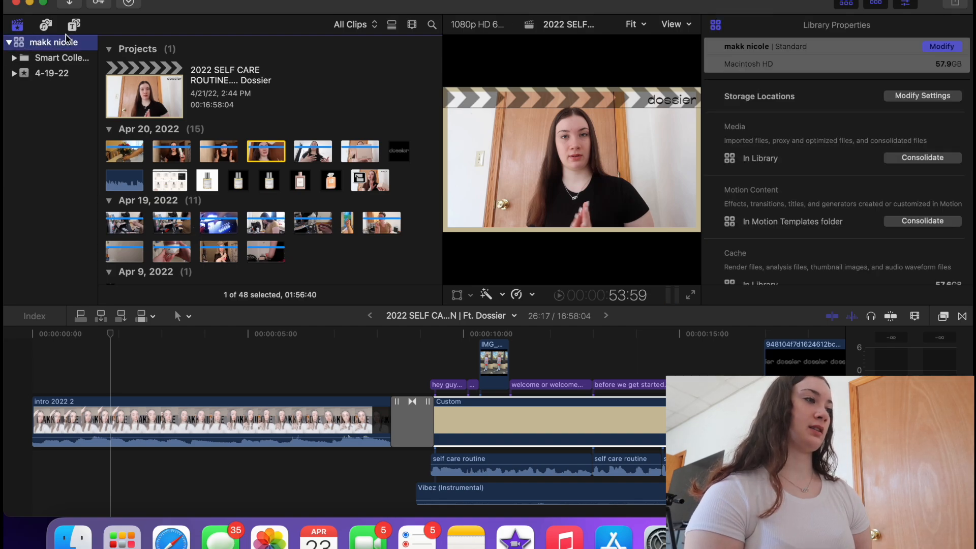
{"action": "left_click", "coordinate": [11, 44]}
{"action": "left_click", "coordinate": [10, 43]}
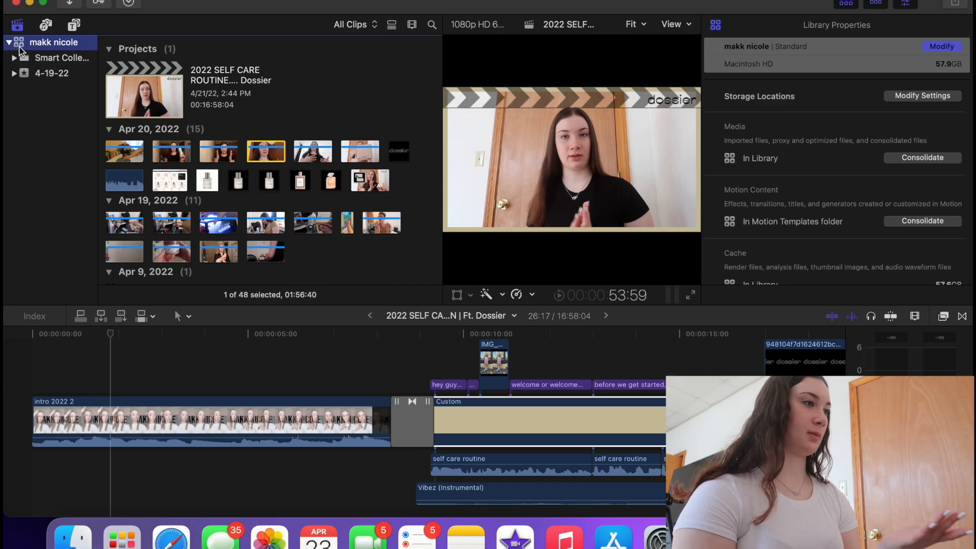
{"action": "left_click", "coordinate": [112, 0]}
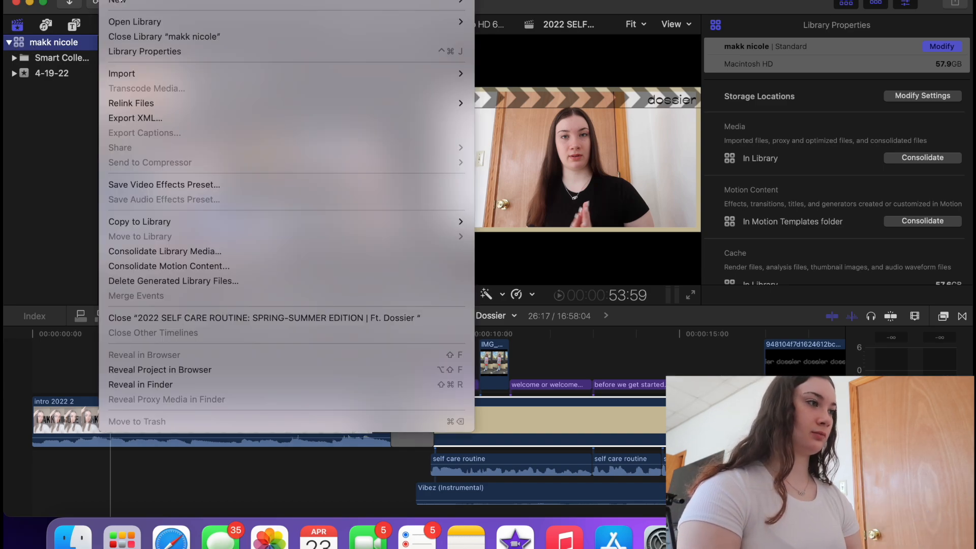
- Create a new event named 'editing' with a new Untitled Project and show its contents
{"action": "mouse_move", "coordinate": [116, 4]}
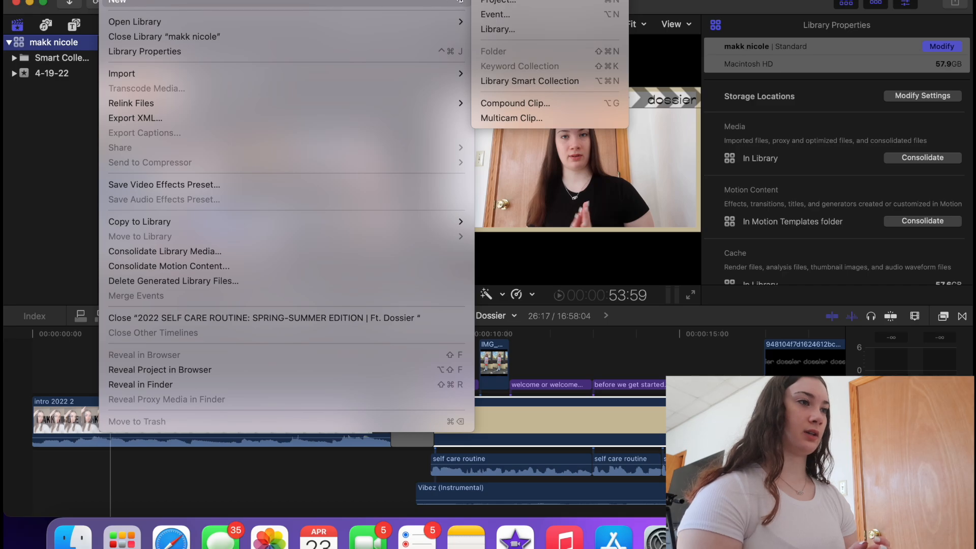
{"action": "left_click", "coordinate": [488, 14]}
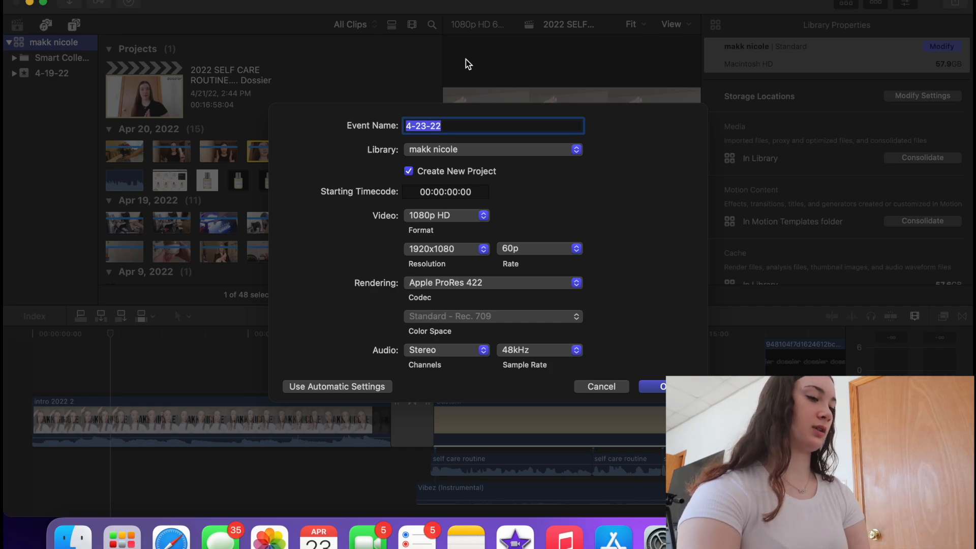
{"action": "type", "text": "h"}
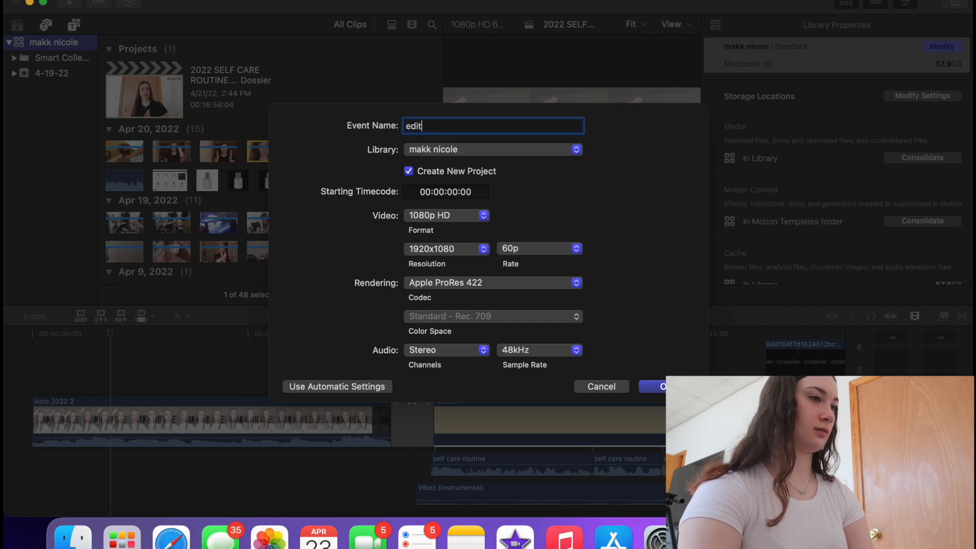
{"action": "type", "text": "diting"}
{"action": "key", "text": "Return"}
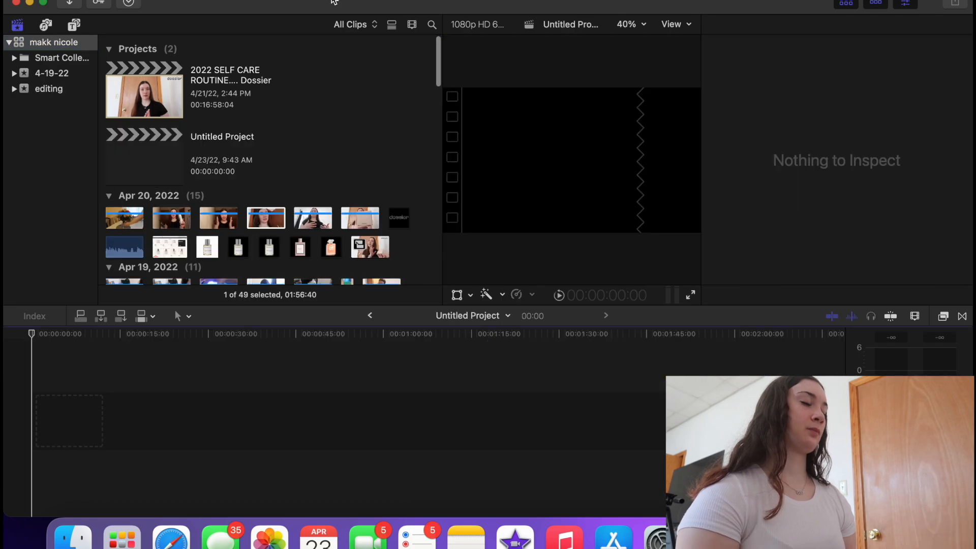
{"action": "left_click", "coordinate": [61, 92]}
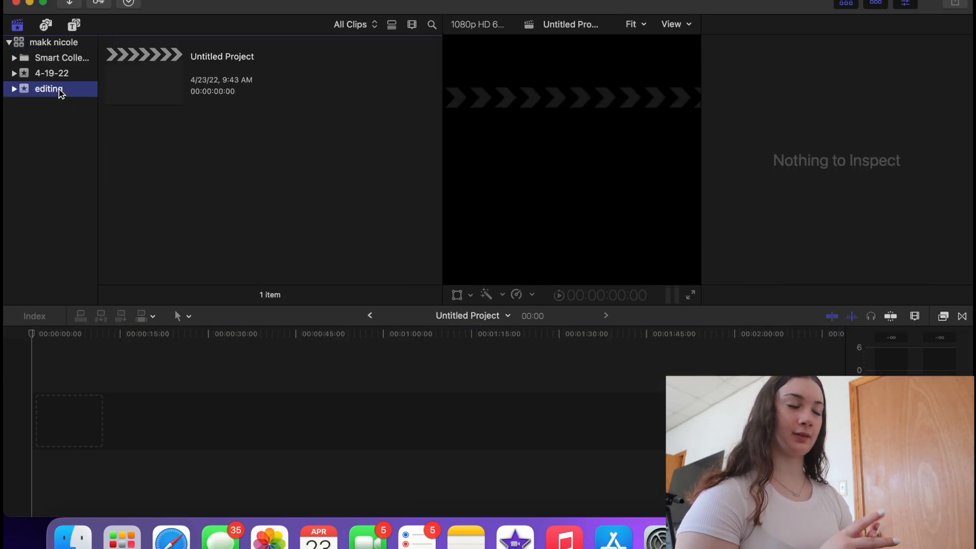
- Leave the Untitled Project name unchanged for now and open Safari to check the plan
{"action": "left_click", "coordinate": [204, 53]}
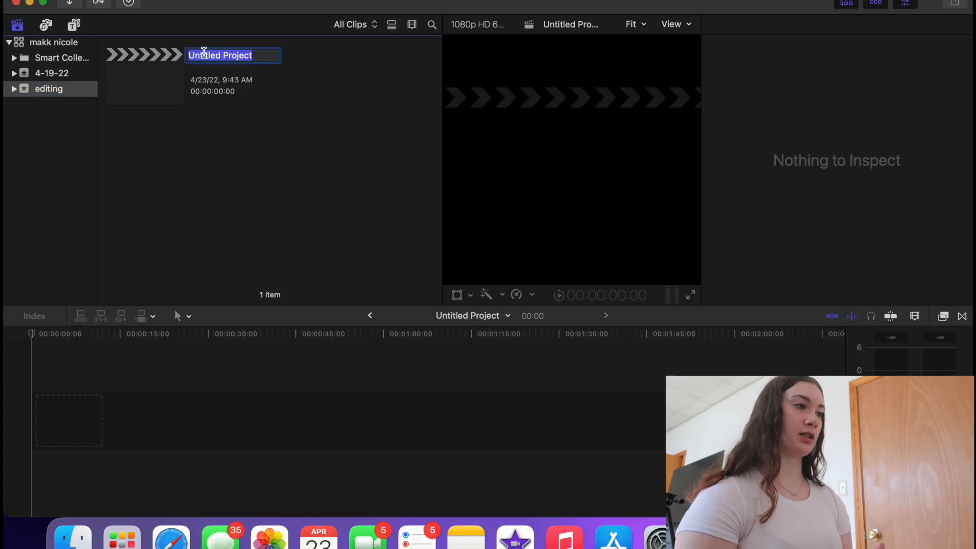
{"action": "key", "text": "Return"}
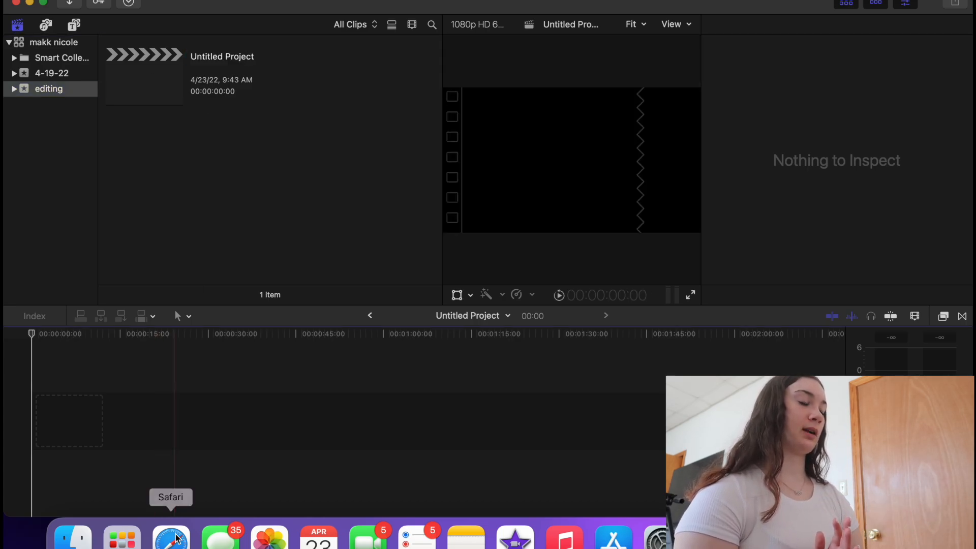
{"action": "left_click", "coordinate": [170, 536]}
- In Notion's monthly content planning, select the second planned video's full title
{"action": "left_click", "coordinate": [557, 122]}
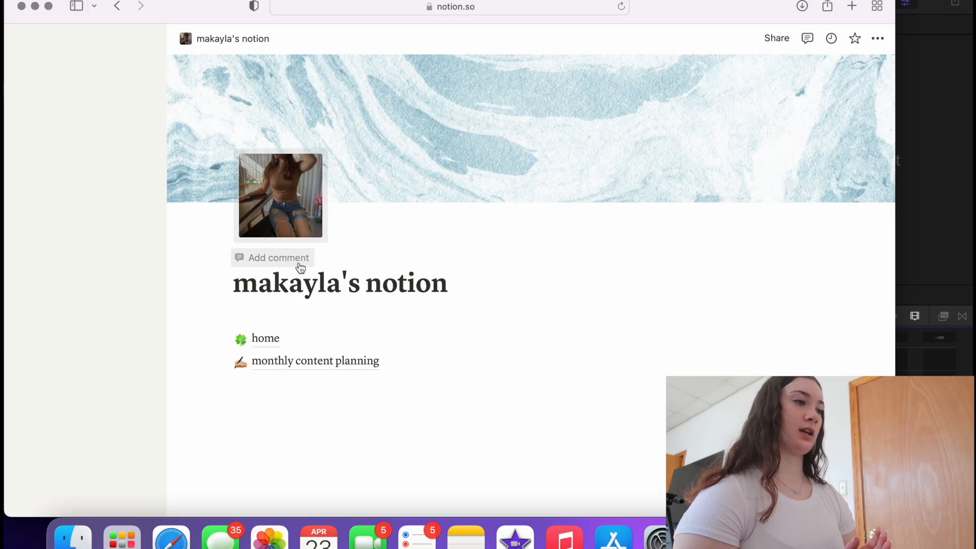
{"action": "left_click", "coordinate": [282, 359]}
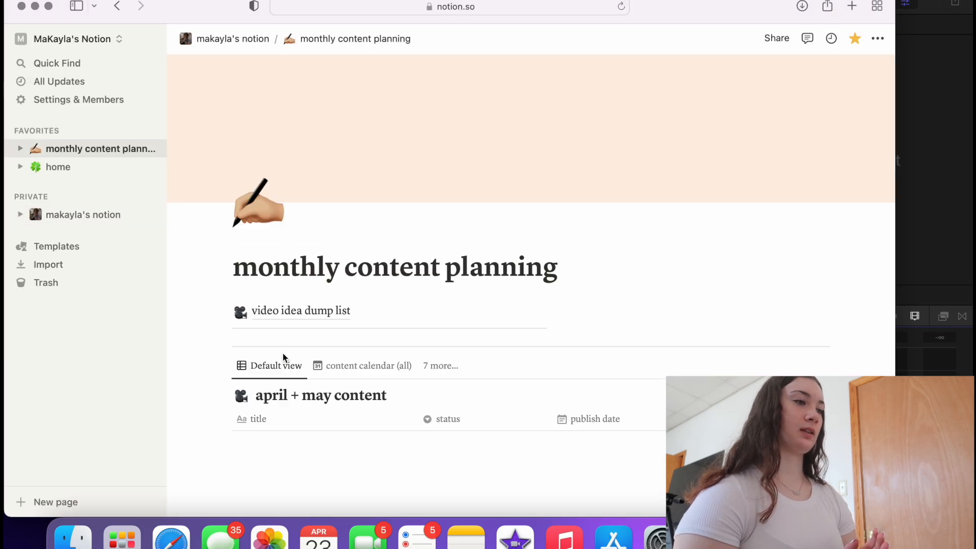
{"action": "left_click", "coordinate": [253, 479]}
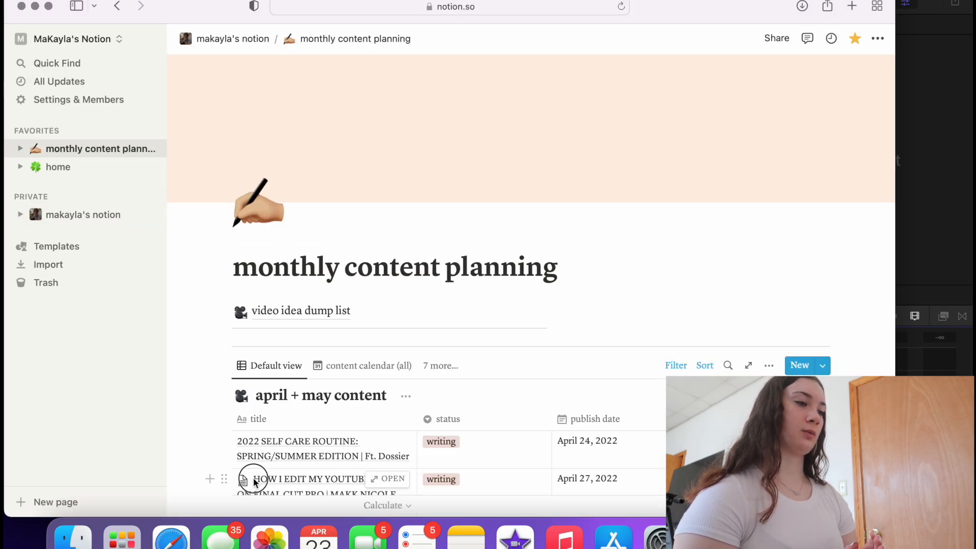
{"action": "left_click_drag", "start_coordinate": [239, 482], "coordinate": [413, 521]}
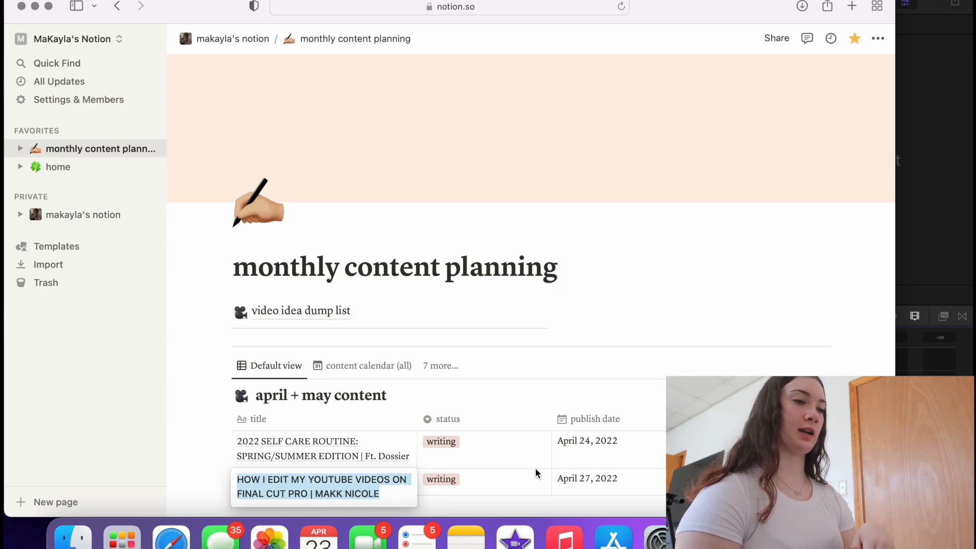
{"action": "left_click", "coordinate": [712, 541]}
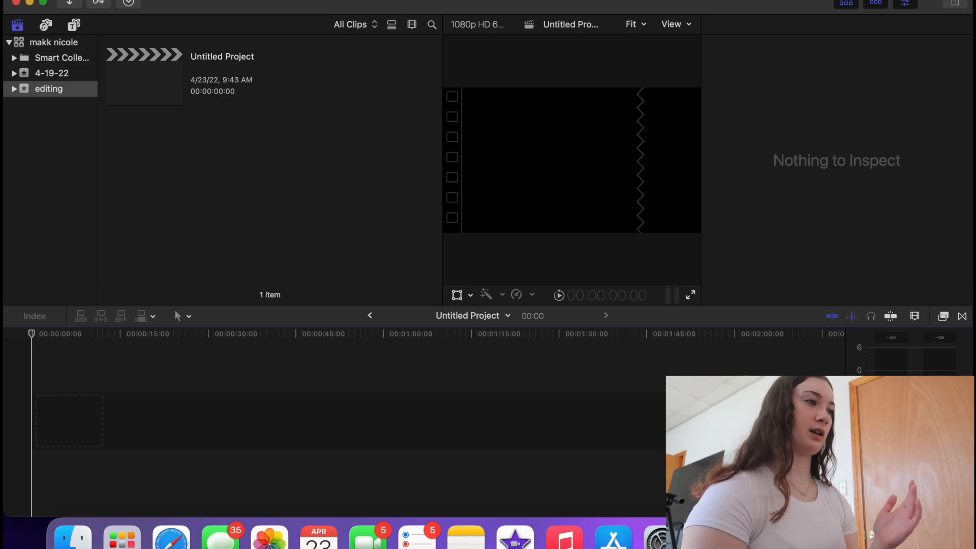
- Rename the Untitled Project to the pasted title starting 'HOW I EDIT MY YOUTUB…'
{"action": "left_click", "coordinate": [211, 57]}
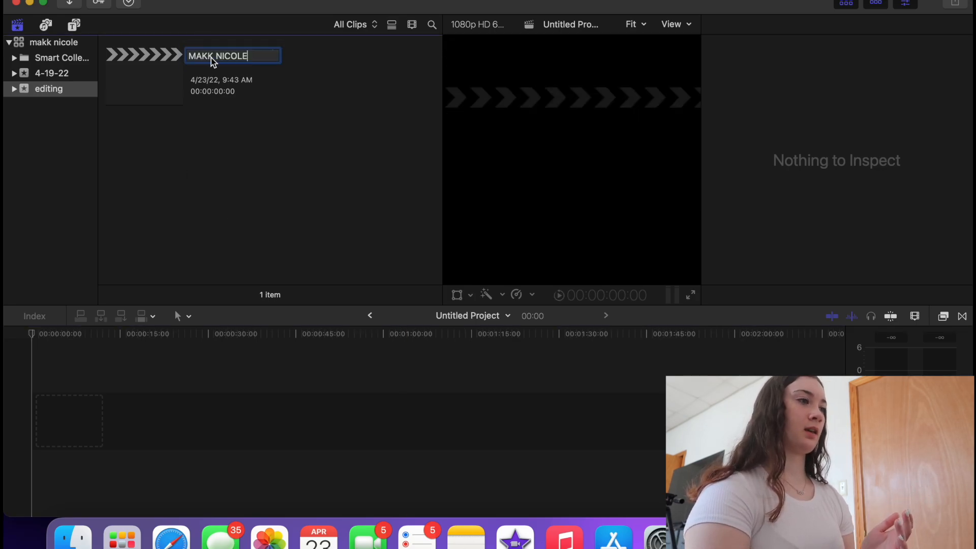
{"action": "key", "text": "Return"}
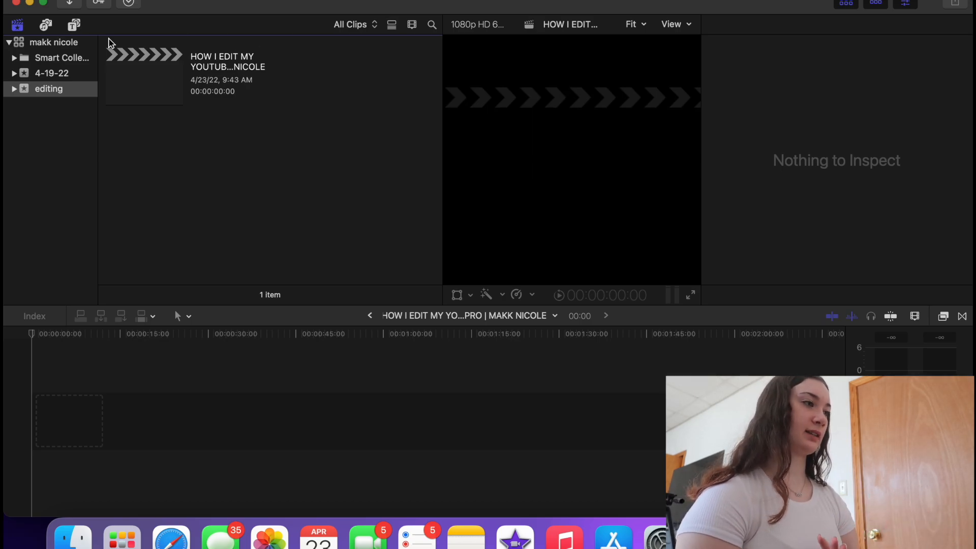
{"action": "left_click", "coordinate": [50, 77]}
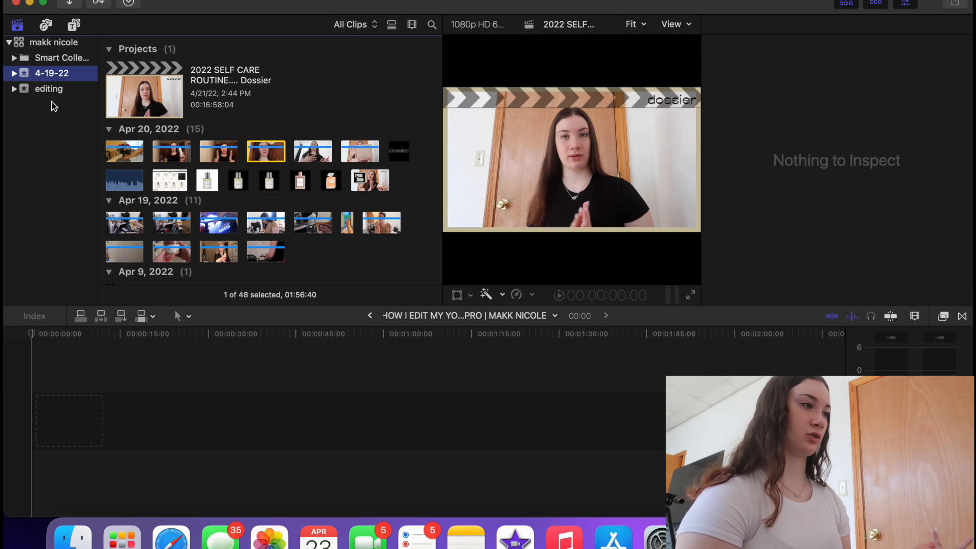
{"action": "left_click", "coordinate": [50, 90]}
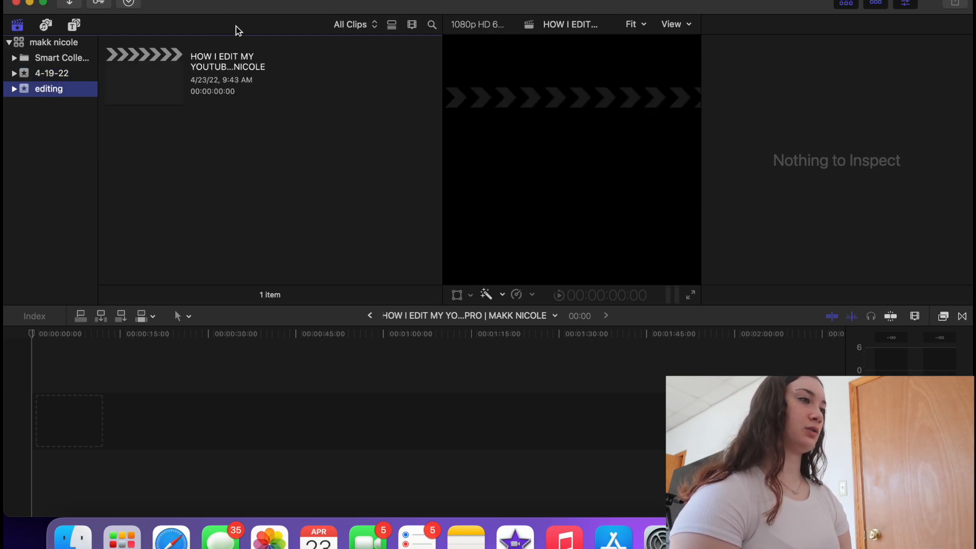
- Create a new project named 'editing footage for video' in the editing event
{"action": "left_click", "coordinate": [118, 0]}
{"action": "mouse_move", "coordinate": [123, 3]}
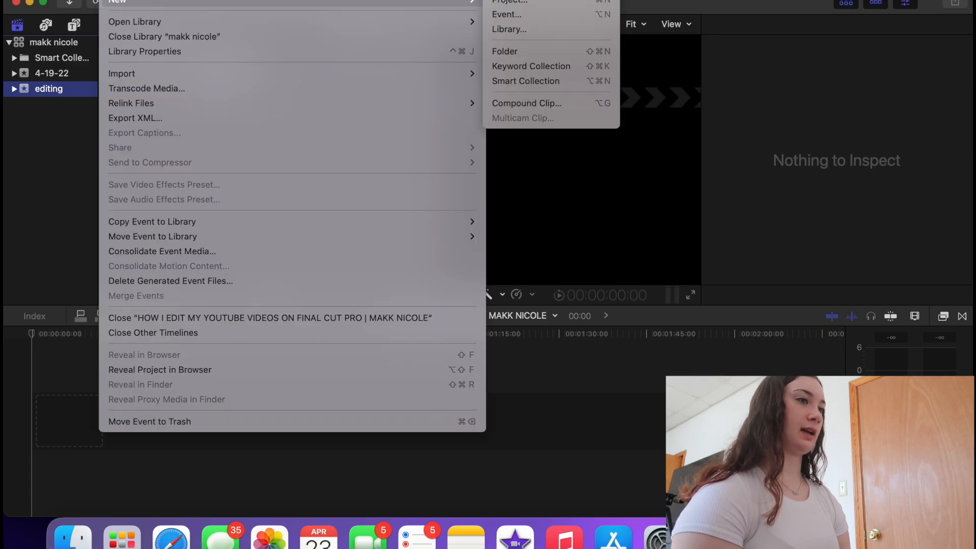
{"action": "left_click", "coordinate": [526, 1]}
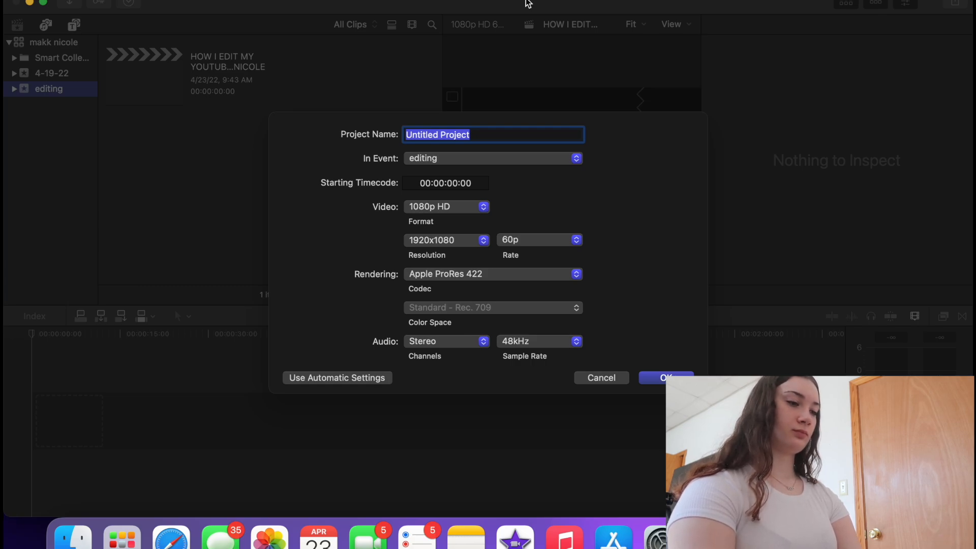
{"action": "type", "text": "editing footage for video"}
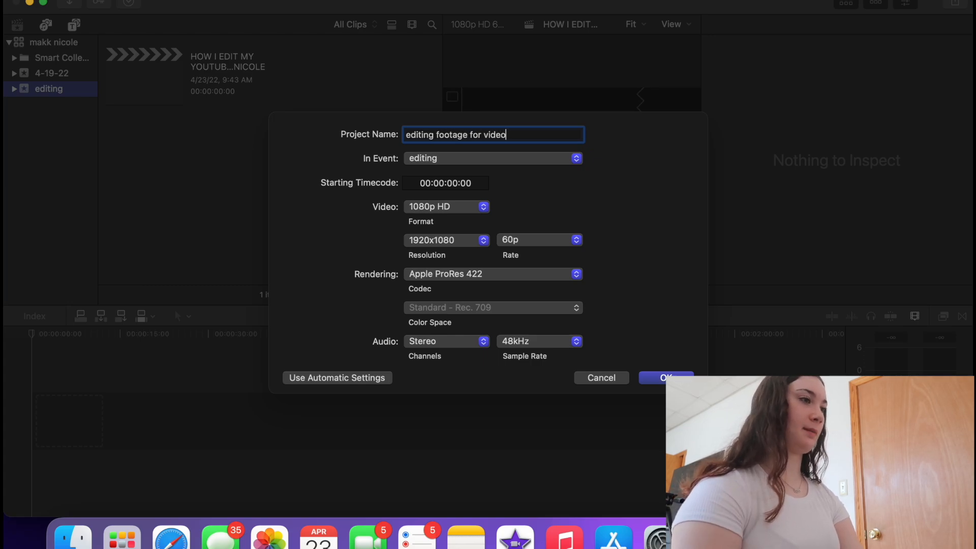
{"action": "key", "text": "Return"}
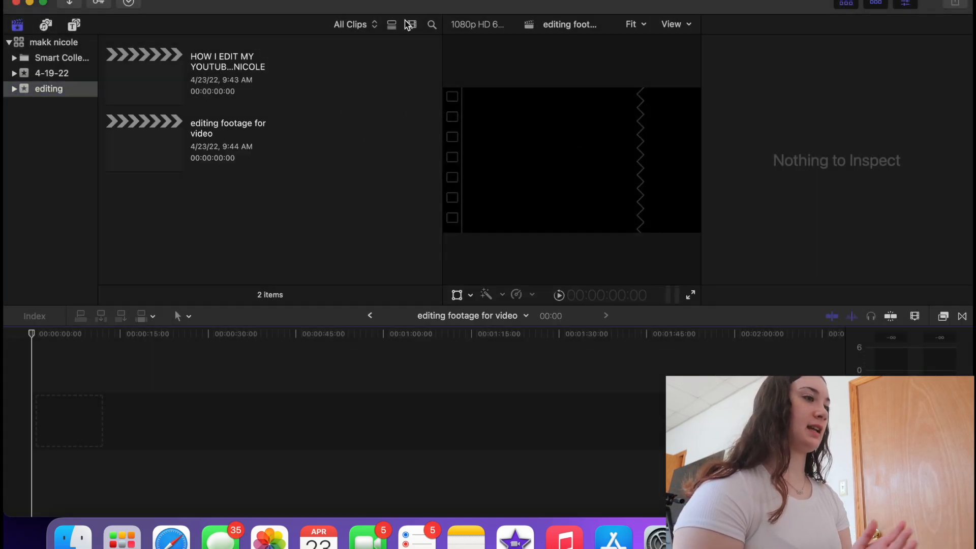
- Select the store clips in the timeline and pull MVI_8035 and MVI_8036 volume fully down
{"action": "left_click", "coordinate": [158, 66]}
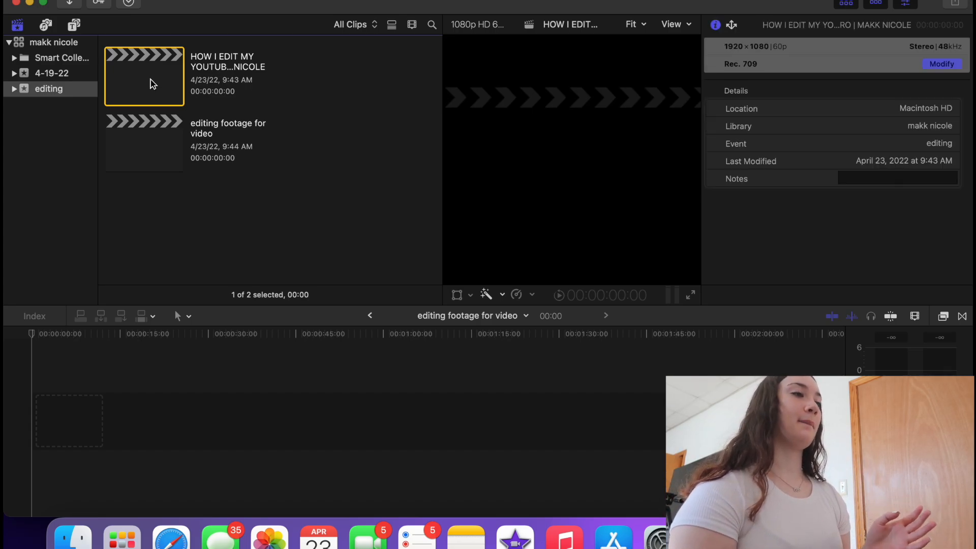
{"action": "left_click", "coordinate": [145, 141]}
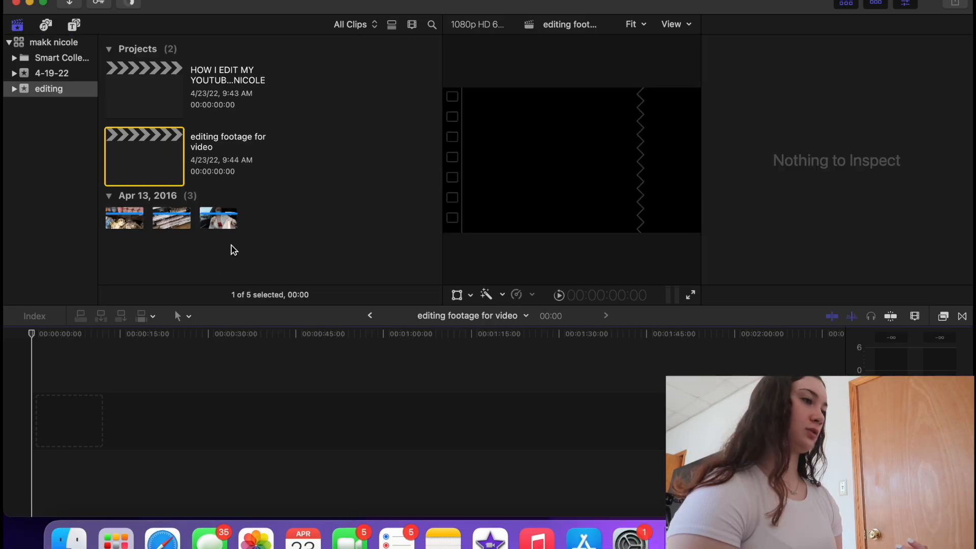
{"action": "left_click_drag", "start_coordinate": [227, 239], "coordinate": [83, 385]}
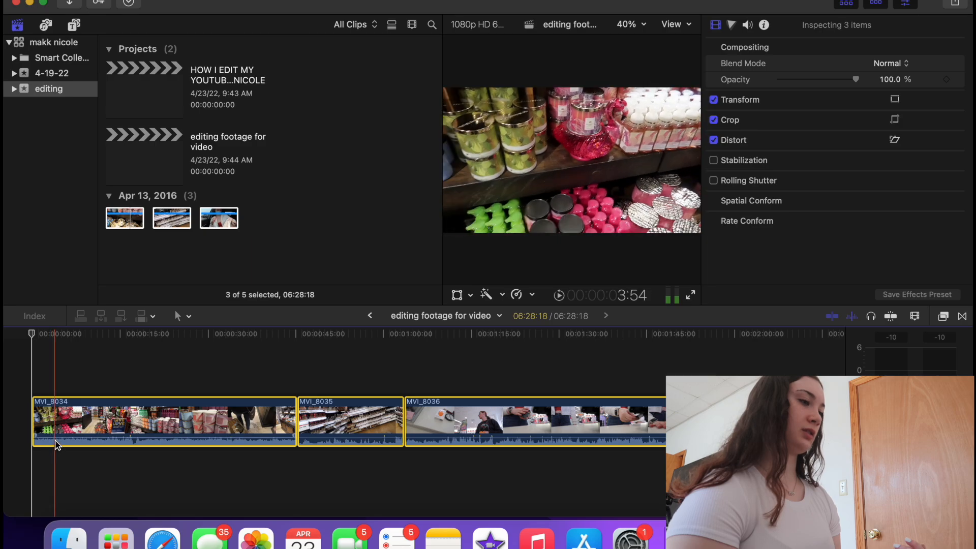
{"action": "left_click_drag", "start_coordinate": [313, 437], "coordinate": [314, 458]}
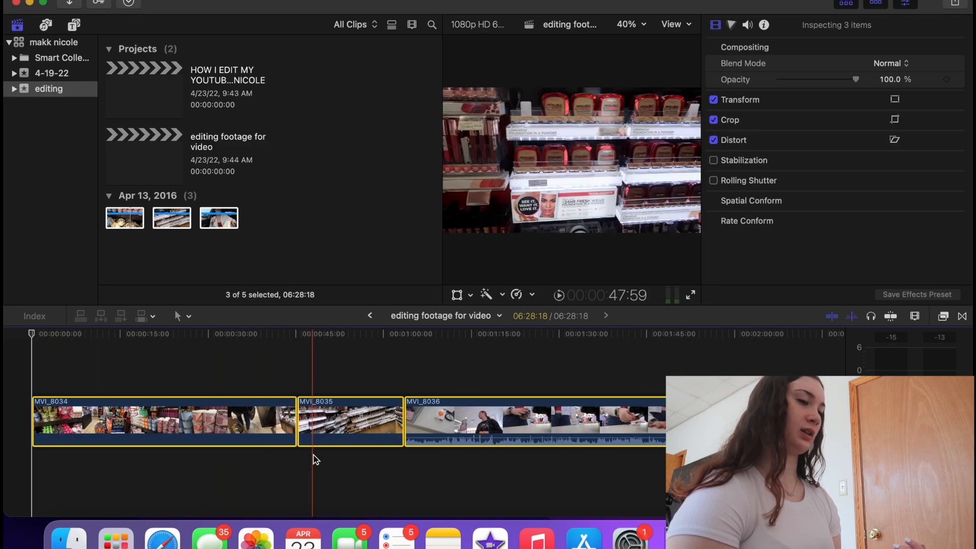
{"action": "left_click_drag", "start_coordinate": [520, 437], "coordinate": [518, 459]}
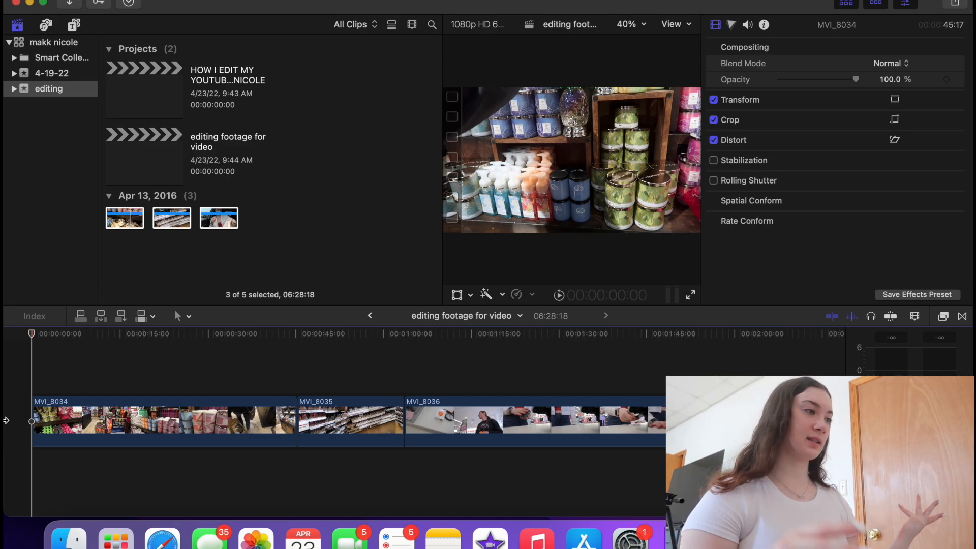
- Add a Basic Title above the start of MVI_8034 and select its placeholder text
{"action": "left_click", "coordinate": [45, 28]}
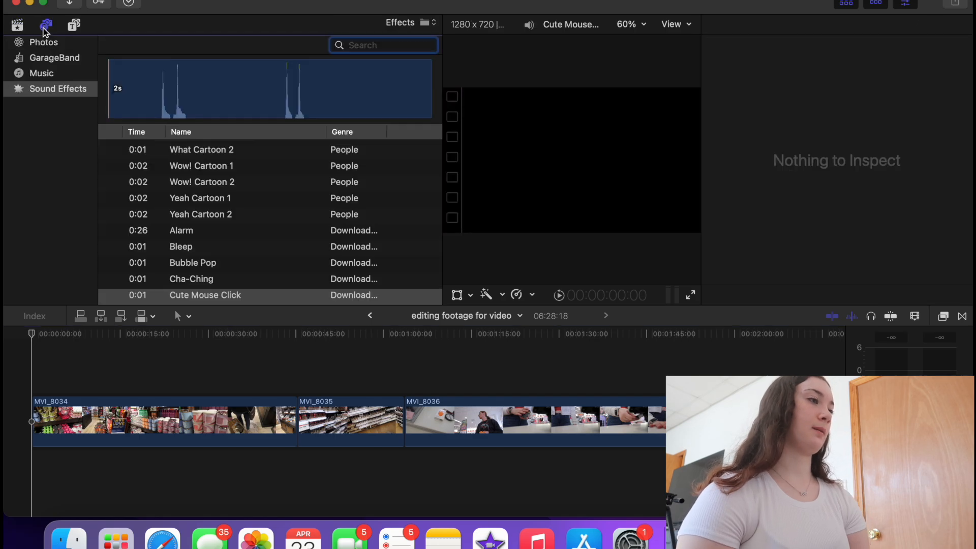
{"action": "left_click", "coordinate": [70, 30]}
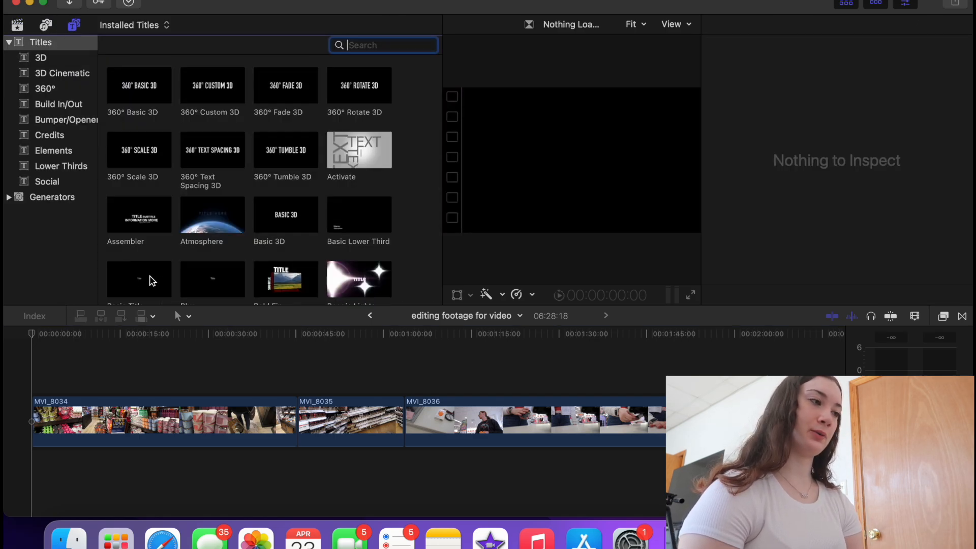
{"action": "scroll", "coordinate": [151, 280], "scroll_direction": "down", "scroll_amount": 3}
{"action": "left_click_drag", "start_coordinate": [168, 184], "coordinate": [10, 365]}
{"action": "left_click", "coordinate": [51, 384]}
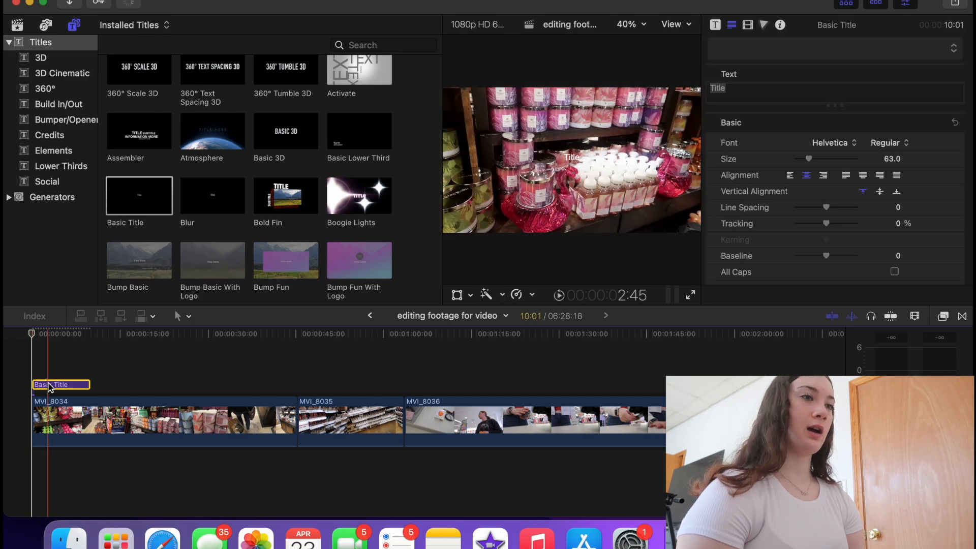
{"action": "double_click", "coordinate": [754, 90]}
- Make the title read 'welcome back ;)' at size 169, positioned lower in frame
{"action": "type", "text": "welcome back"}
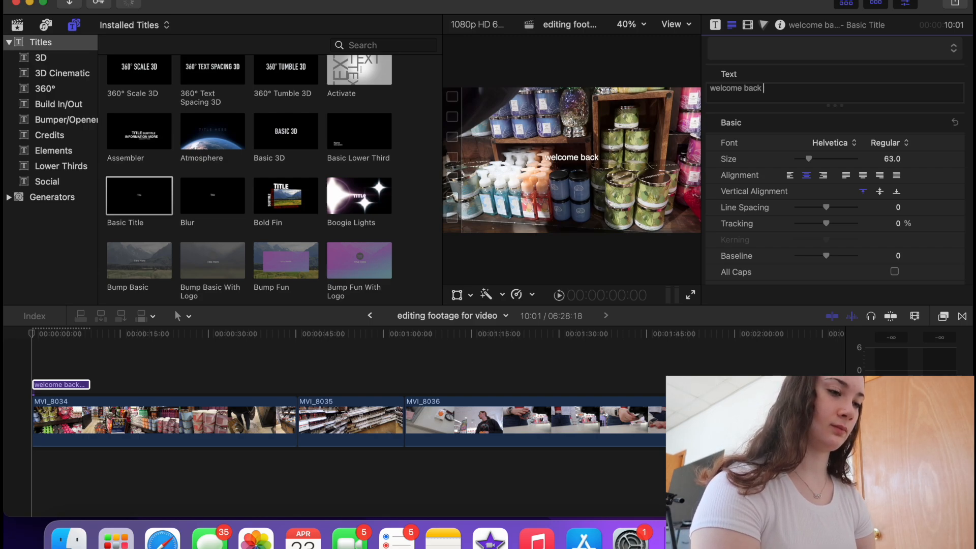
{"action": "type", "text": ")"}
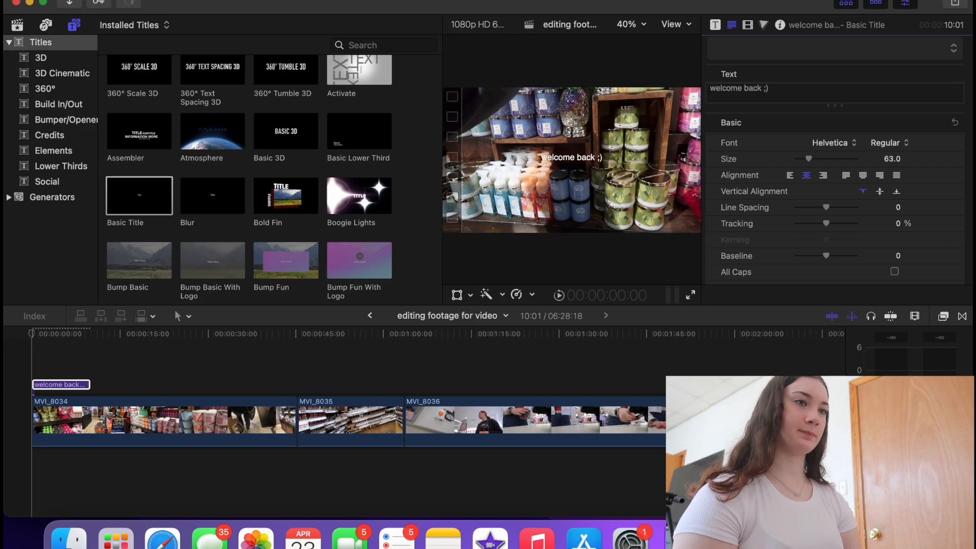
{"action": "left_click_drag", "start_coordinate": [810, 158], "coordinate": [834, 155]}
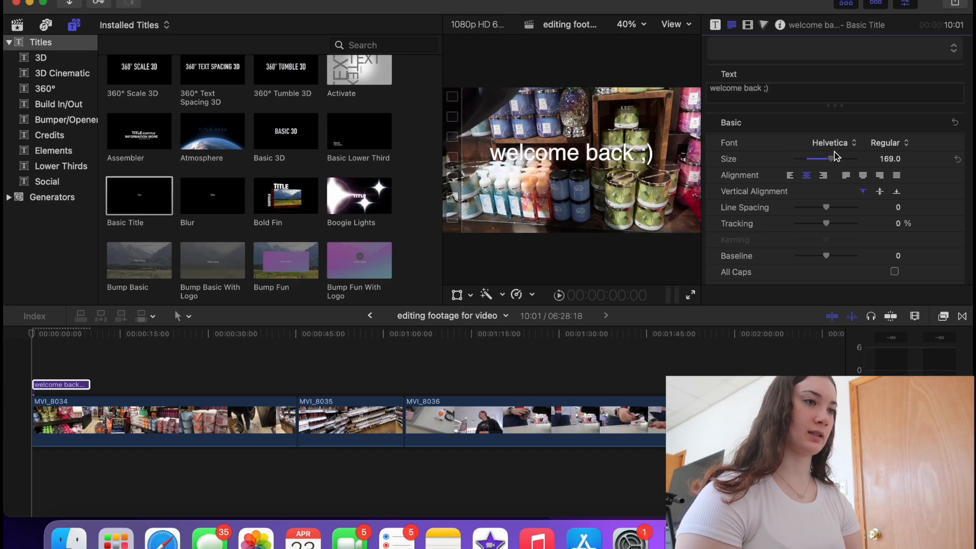
{"action": "left_click_drag", "start_coordinate": [583, 158], "coordinate": [584, 162]}
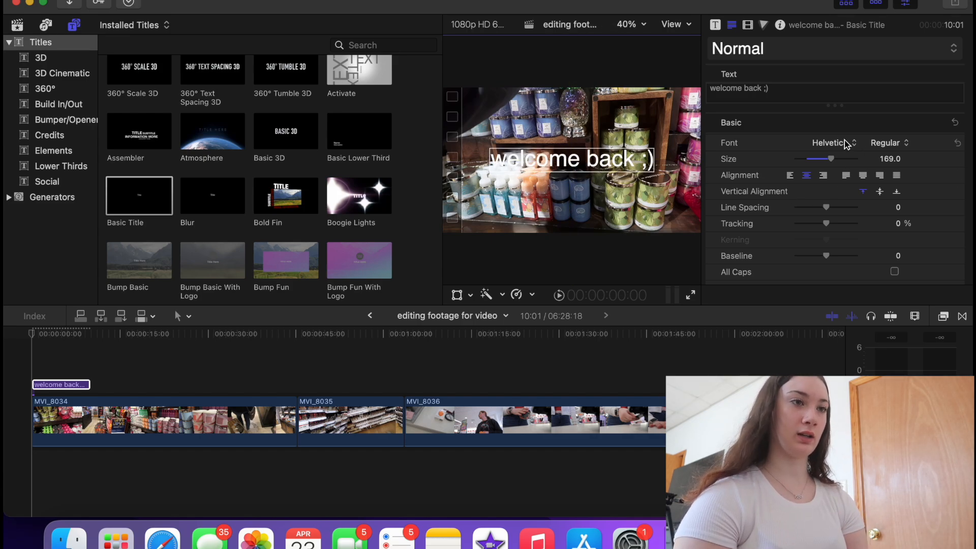
- Set the welcome back title's font style to Bold
{"action": "left_click", "coordinate": [889, 143]}
{"action": "left_click", "coordinate": [878, 206]}
{"action": "scroll", "coordinate": [793, 239], "scroll_direction": "down", "scroll_amount": 8}
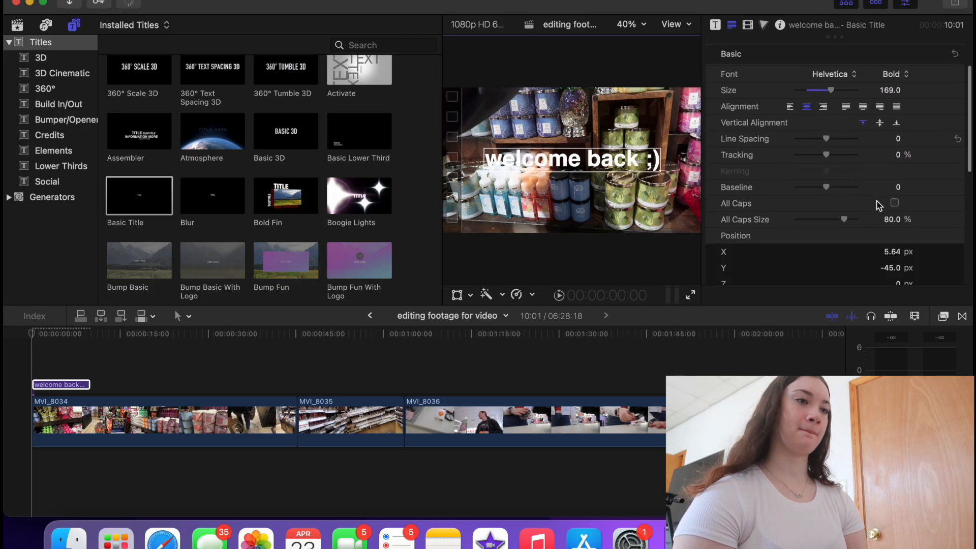
{"action": "scroll", "coordinate": [760, 261], "scroll_direction": "down", "scroll_amount": 5}
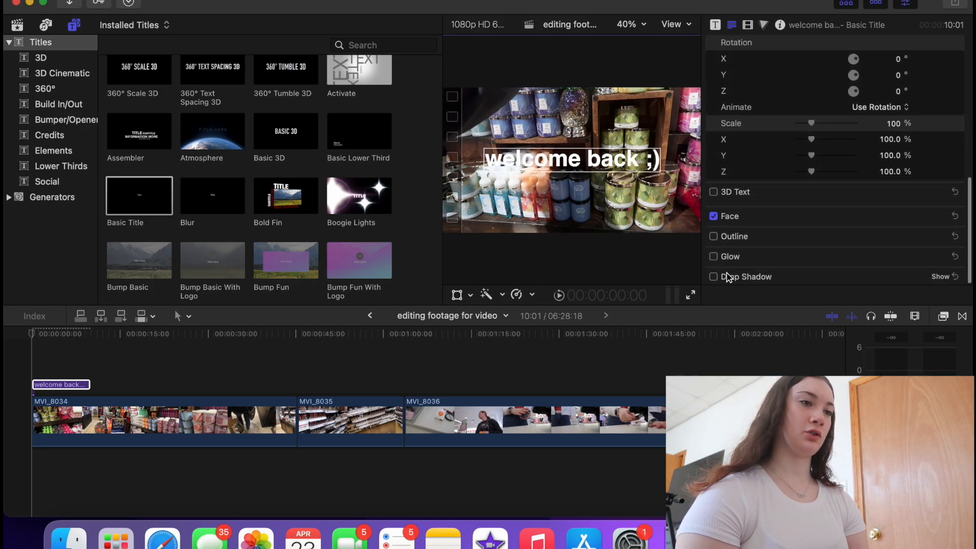
- Add a drop shadow with distance 9 and preview the title full screen
{"action": "left_click", "coordinate": [713, 276]}
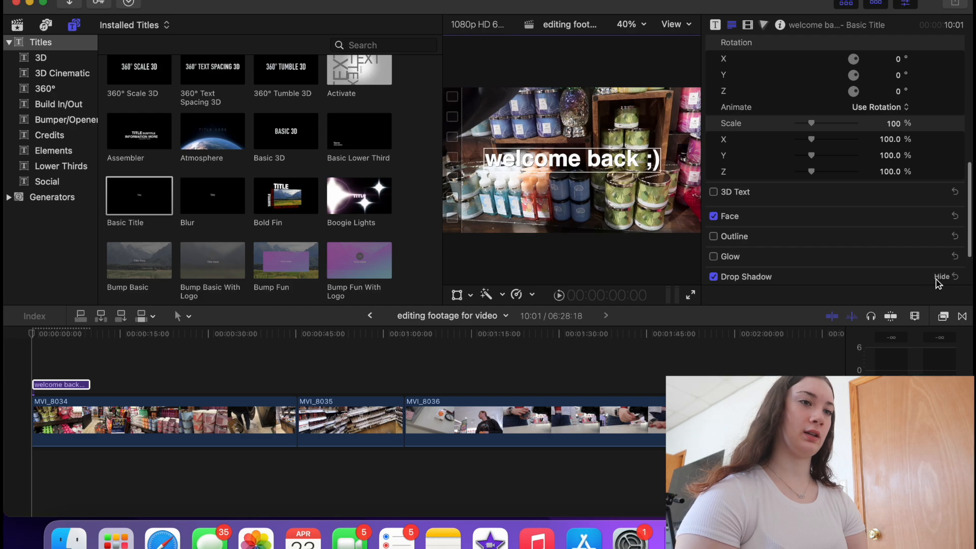
{"action": "scroll", "coordinate": [935, 279], "scroll_direction": "down", "scroll_amount": 5}
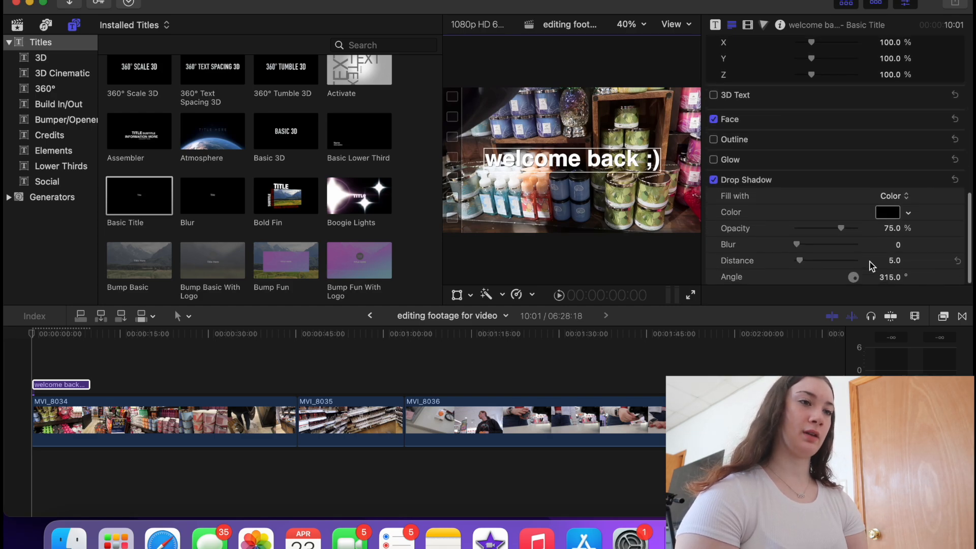
{"action": "left_click", "coordinate": [895, 263]}
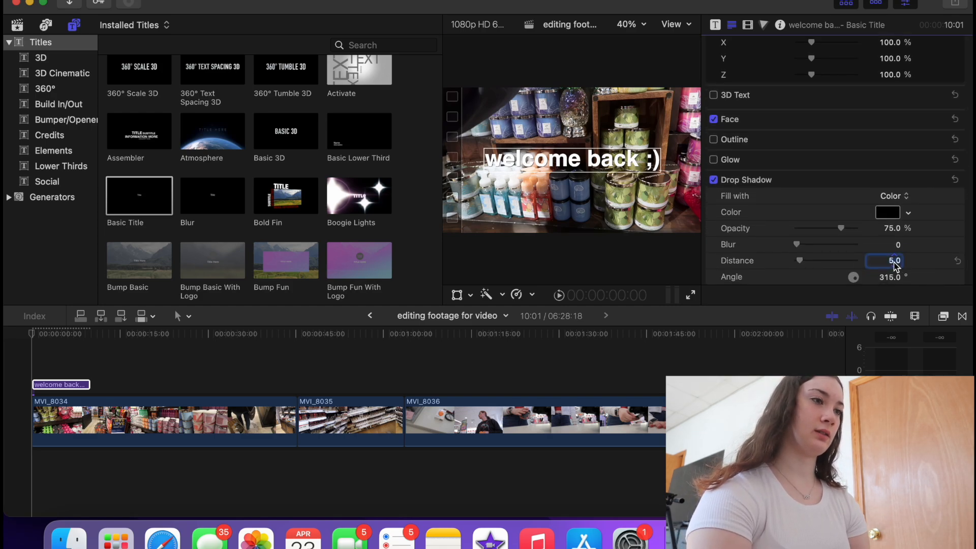
{"action": "type", "text": "9"}
{"action": "key", "text": "Return"}
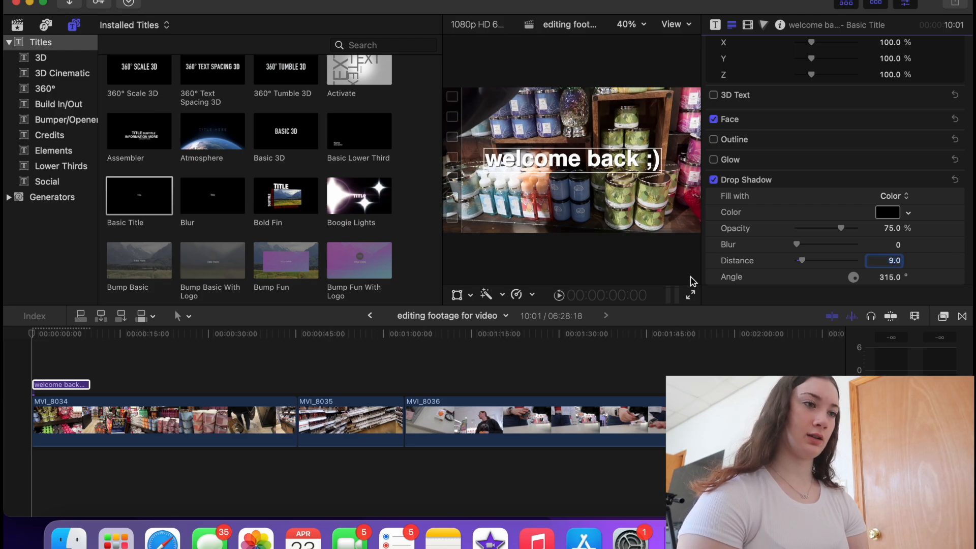
{"action": "left_click", "coordinate": [690, 311]}
{"action": "left_click", "coordinate": [690, 297]}
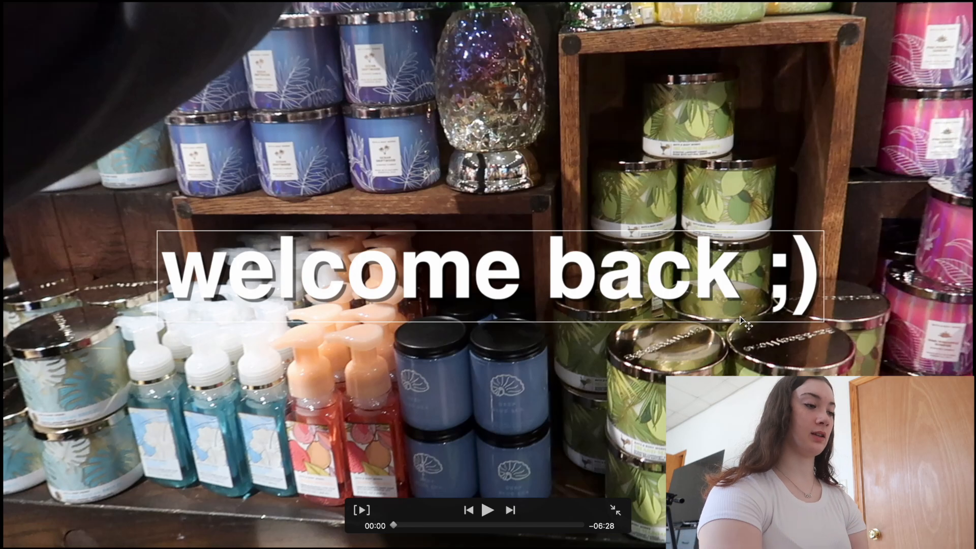
- Exit the full-screen preview and scroll the Text inspector back up to the Basic section
{"action": "key", "text": "Escape"}
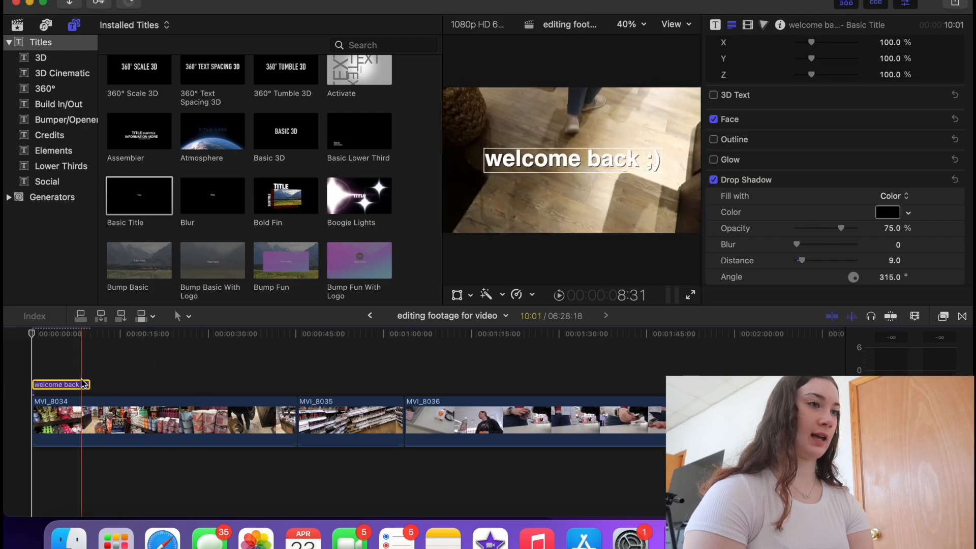
{"action": "scroll", "coordinate": [879, 150], "scroll_direction": "up", "scroll_amount": 10}
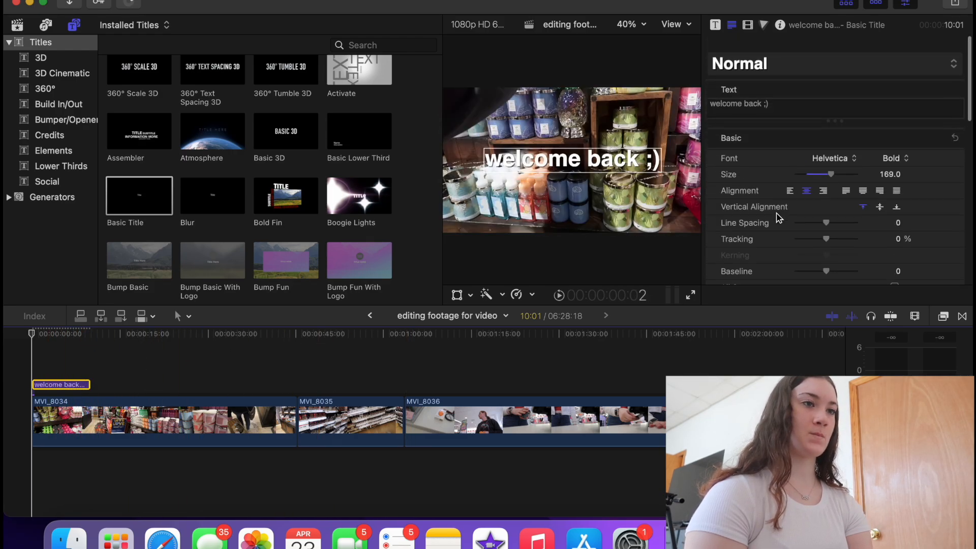
- Apply Bank Gothic to the welcome back title and move the playhead to 5:17 to view it
{"action": "left_click", "coordinate": [844, 142]}
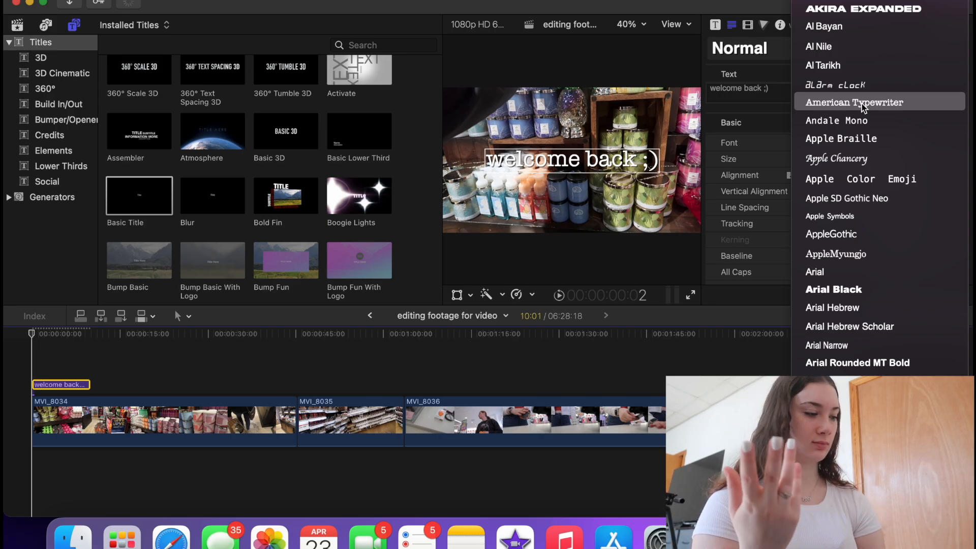
{"action": "scroll", "coordinate": [825, 366], "scroll_direction": "down", "scroll_amount": 5}
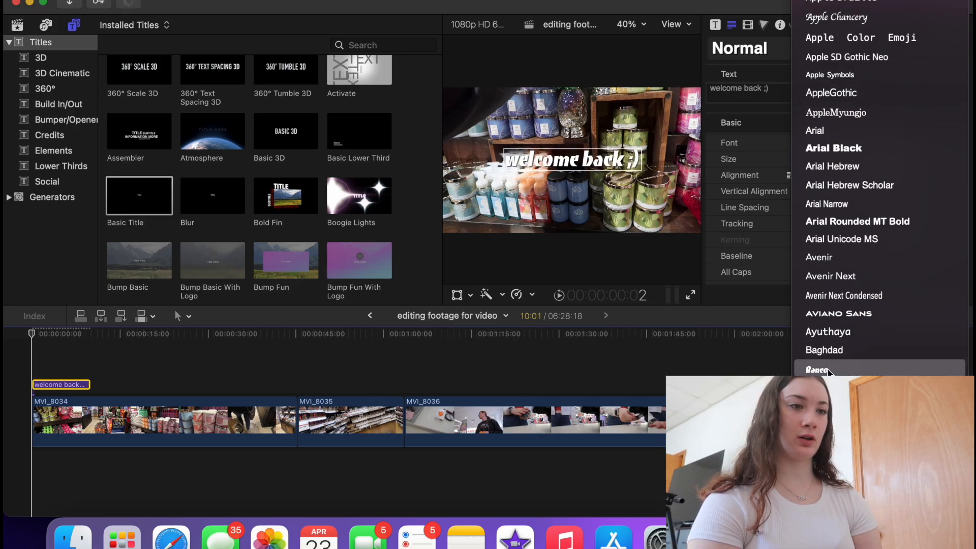
{"action": "left_click", "coordinate": [826, 368]}
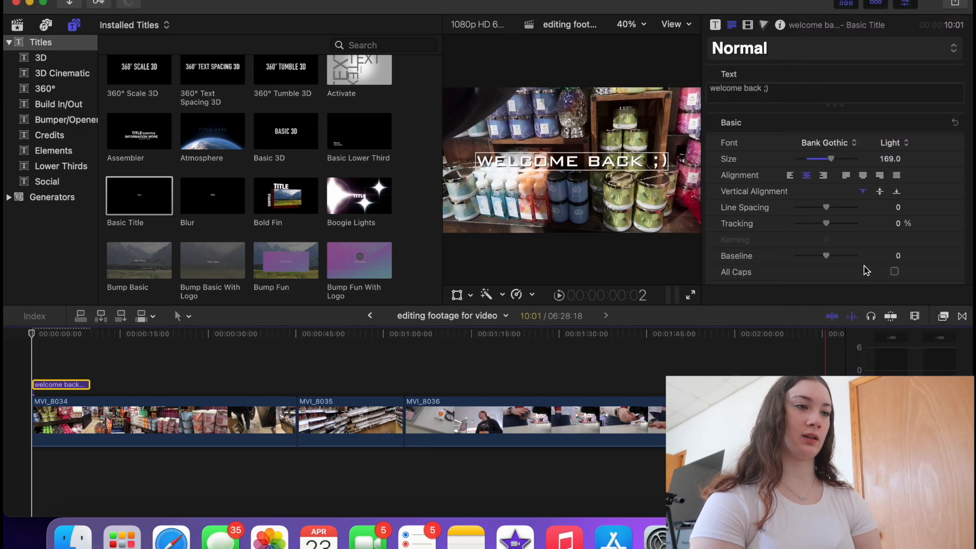
{"action": "left_click", "coordinate": [63, 371]}
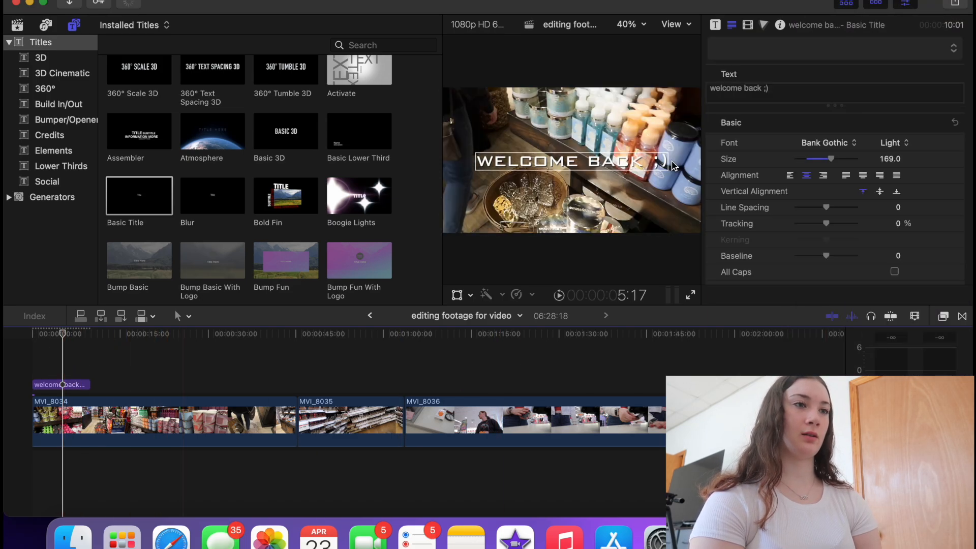
- Reopen the font list and scroll down through the typefaces toward Hoefler Text
{"action": "left_click", "coordinate": [815, 152]}
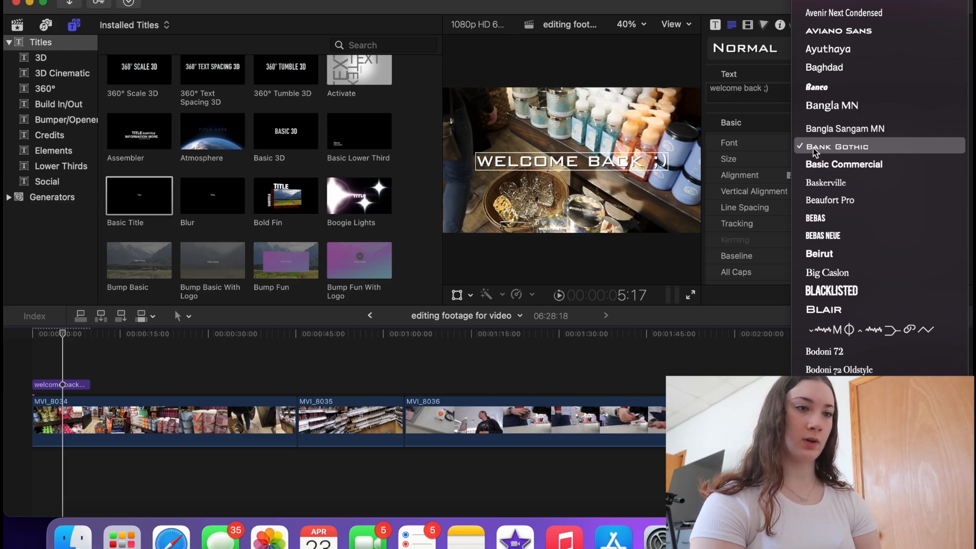
{"action": "scroll", "coordinate": [859, 324], "scroll_direction": "down", "scroll_amount": 2}
{"action": "scroll", "coordinate": [859, 323], "scroll_direction": "down", "scroll_amount": 10}
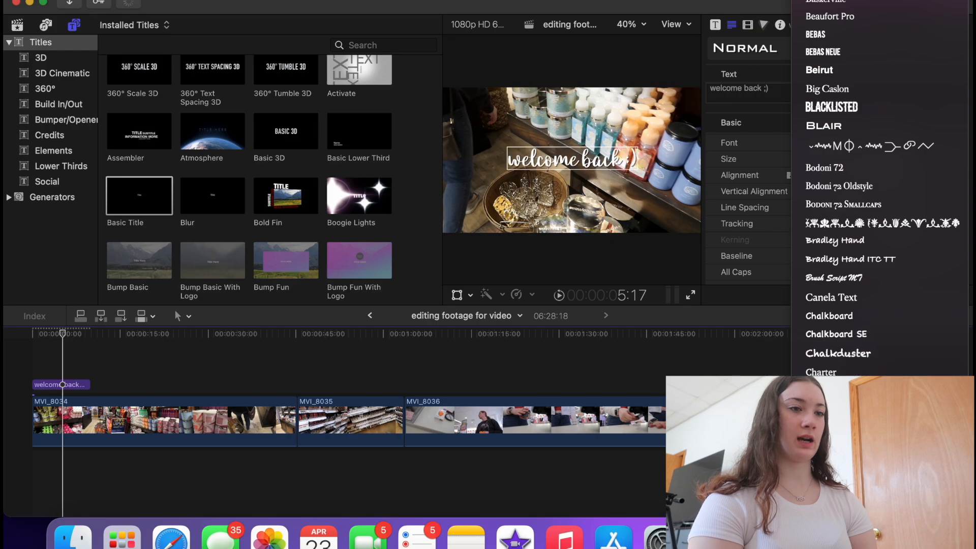
{"action": "scroll", "coordinate": [858, 323], "scroll_direction": "down", "scroll_amount": 4}
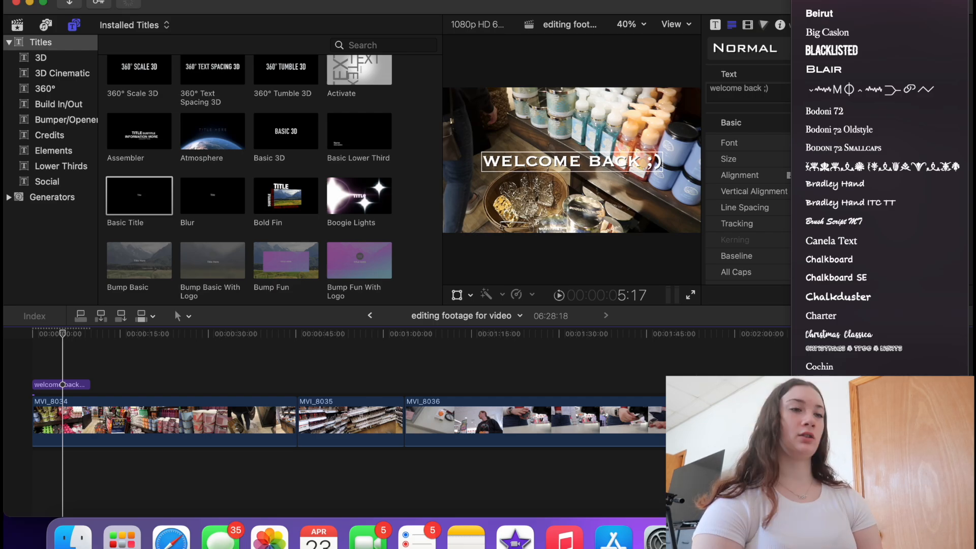
{"action": "scroll", "coordinate": [879, 188], "scroll_direction": "down", "scroll_amount": 10}
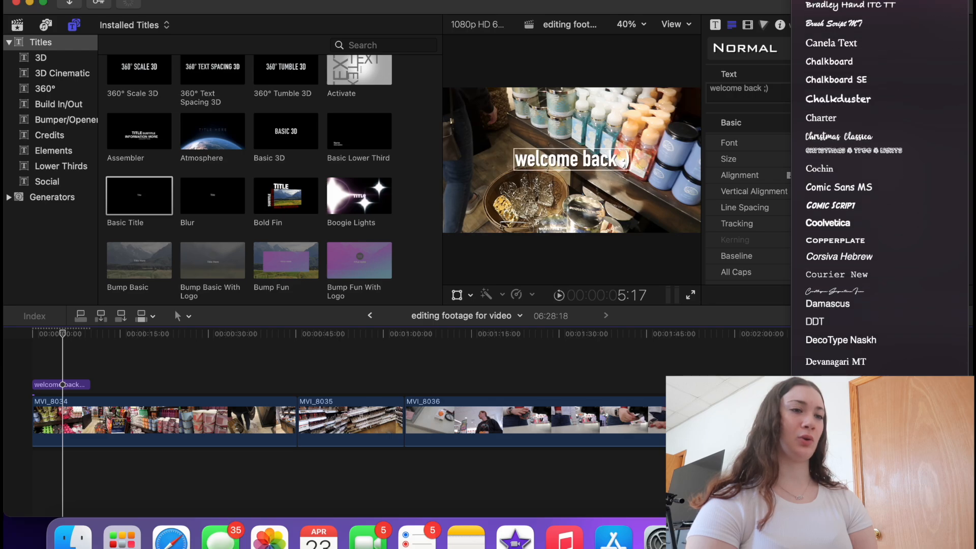
{"action": "scroll", "coordinate": [879, 188], "scroll_direction": "down", "scroll_amount": 1}
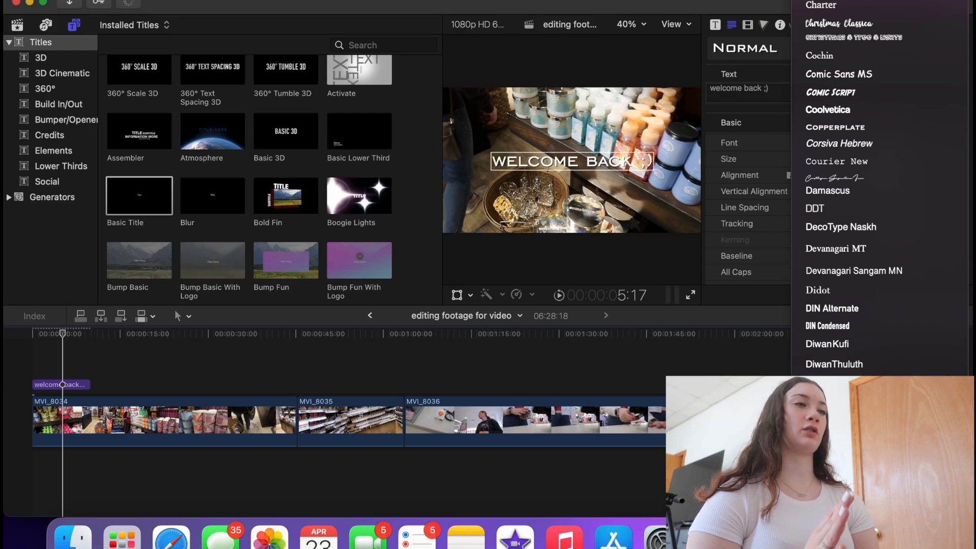
{"action": "scroll", "coordinate": [838, 363], "scroll_direction": "down", "scroll_amount": 10}
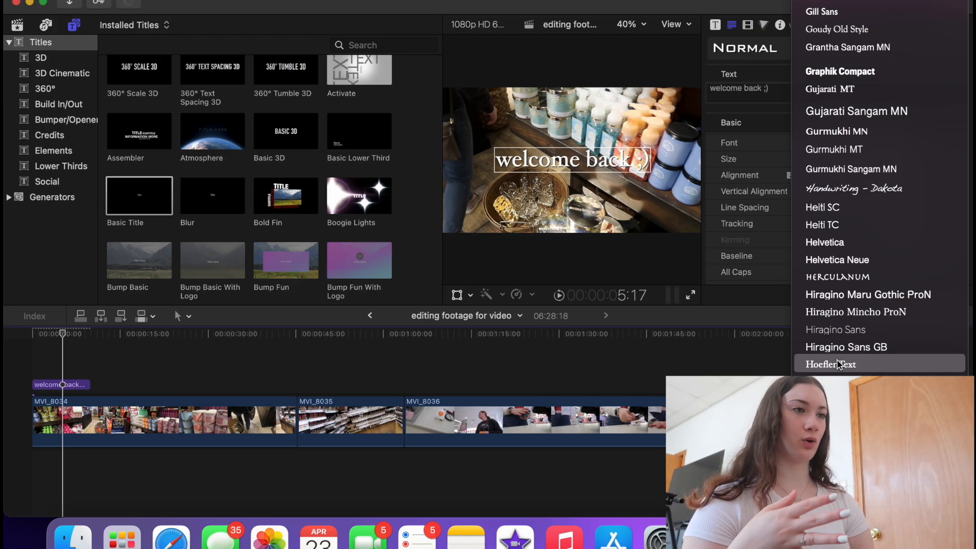
- Apply Hoefler Text, then Old English Text, nudging the title toward the left
{"action": "left_click", "coordinate": [838, 364]}
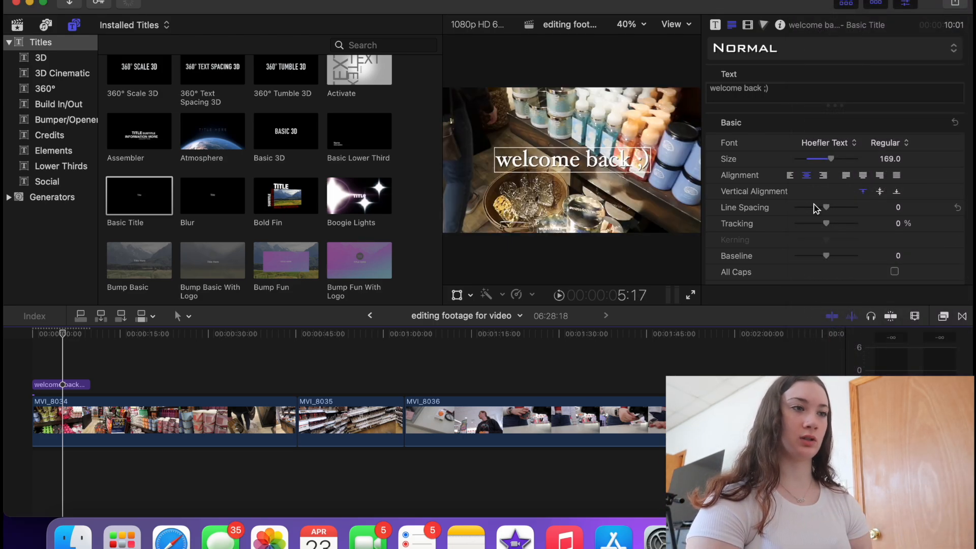
{"action": "scroll", "coordinate": [749, 235], "scroll_direction": "down", "scroll_amount": 10}
{"action": "scroll", "coordinate": [749, 234], "scroll_direction": "up", "scroll_amount": 10}
{"action": "left_click", "coordinate": [846, 143]}
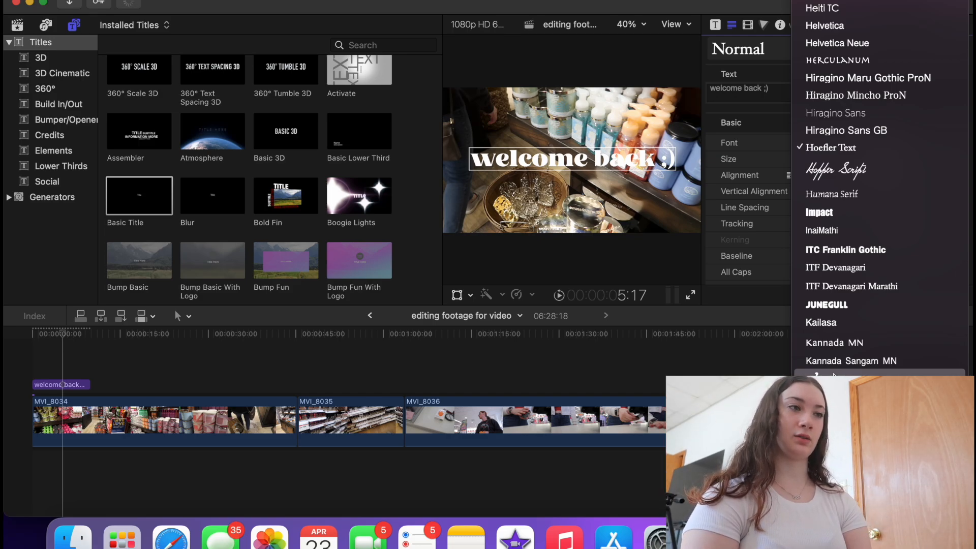
{"action": "scroll", "coordinate": [834, 375], "scroll_direction": "down", "scroll_amount": 5}
{"action": "scroll", "coordinate": [833, 375], "scroll_direction": "down", "scroll_amount": 5}
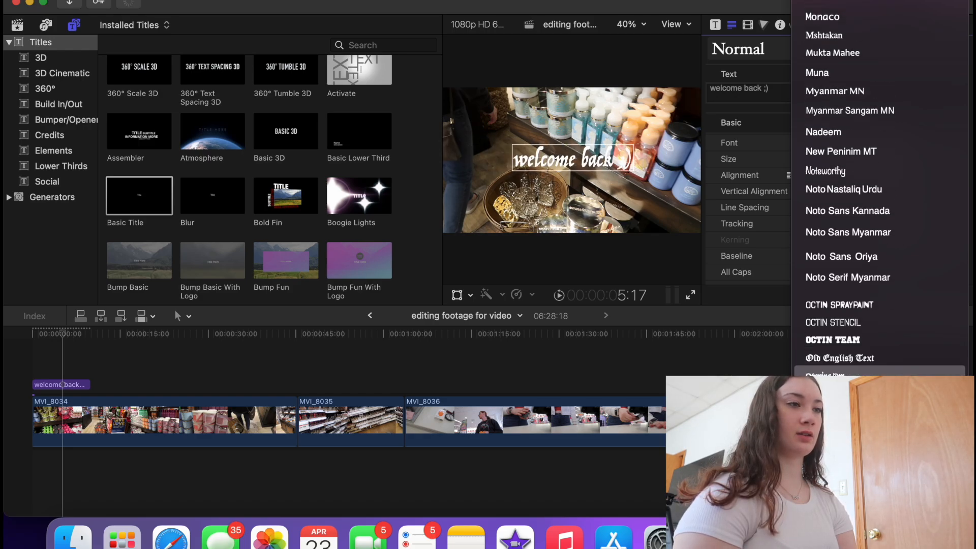
{"action": "left_click", "coordinate": [839, 358]}
{"action": "left_click_drag", "start_coordinate": [550, 162], "coordinate": [498, 155]}
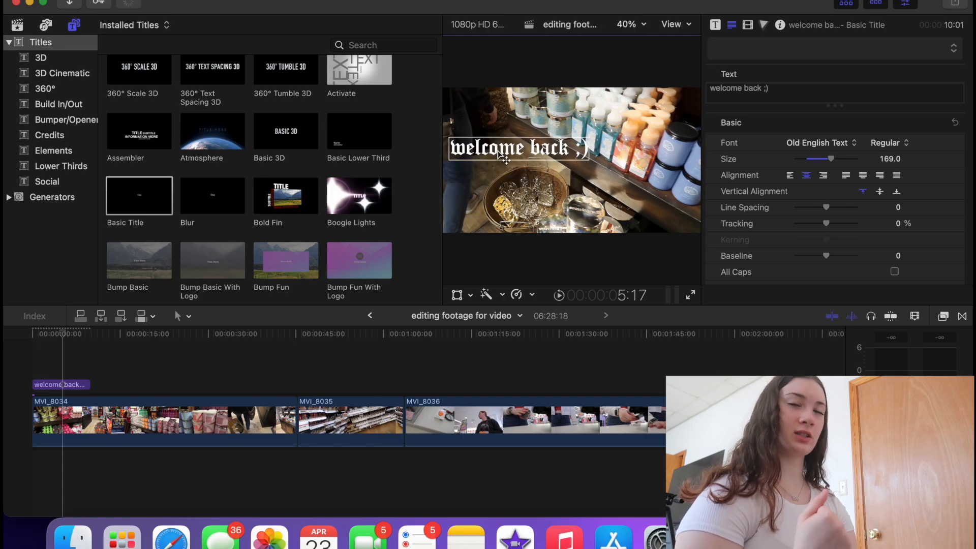
- Switch the title to Orbitron and center it in the frame
{"action": "left_click", "coordinate": [820, 143]}
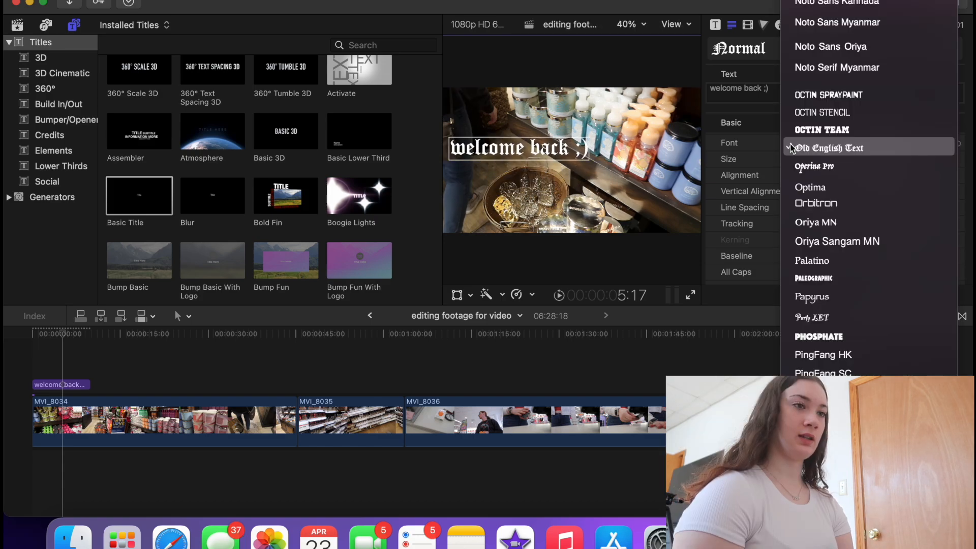
{"action": "left_click", "coordinate": [822, 203]}
{"action": "left_click_drag", "start_coordinate": [559, 148], "coordinate": [597, 148]}
- Set the title in the VIP font and move it up and left
{"action": "left_click", "coordinate": [828, 144]}
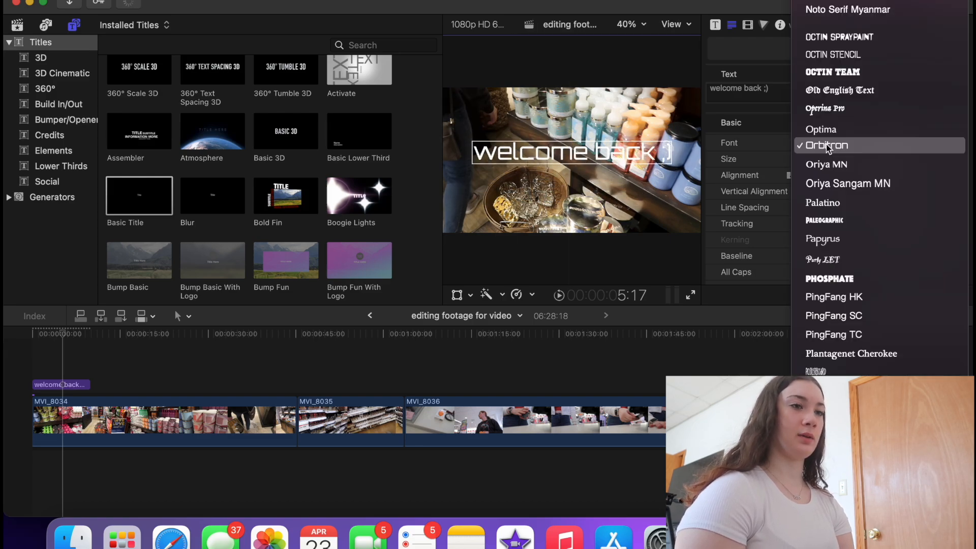
{"action": "scroll", "coordinate": [864, 295], "scroll_direction": "down", "scroll_amount": 10}
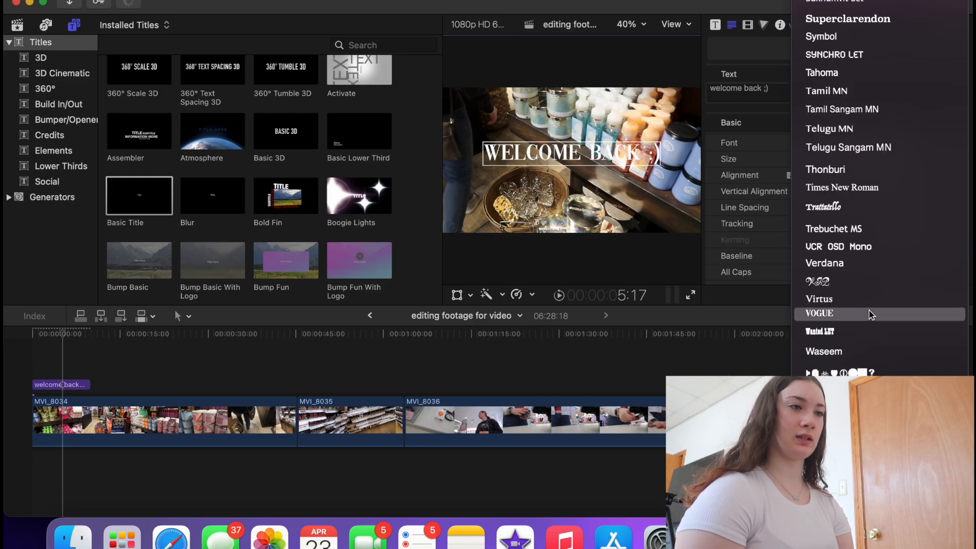
{"action": "left_click", "coordinate": [819, 283]}
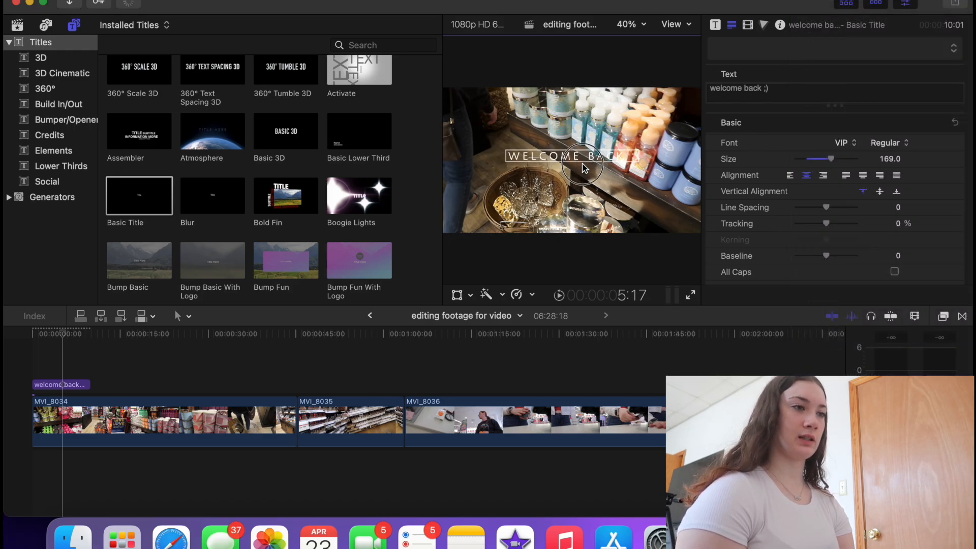
{"action": "left_click_drag", "start_coordinate": [558, 167], "coordinate": [527, 144]}
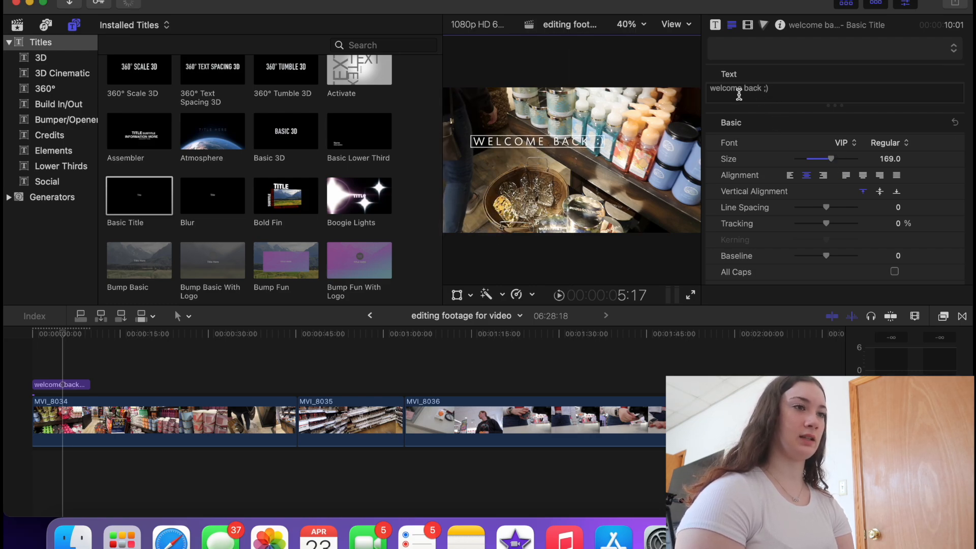
- Overwrite 'welcome' with WELC, then select the trailing ';)' and erase the title text
{"action": "double_click", "coordinate": [716, 95]}
{"action": "type", "text": "WEL"}
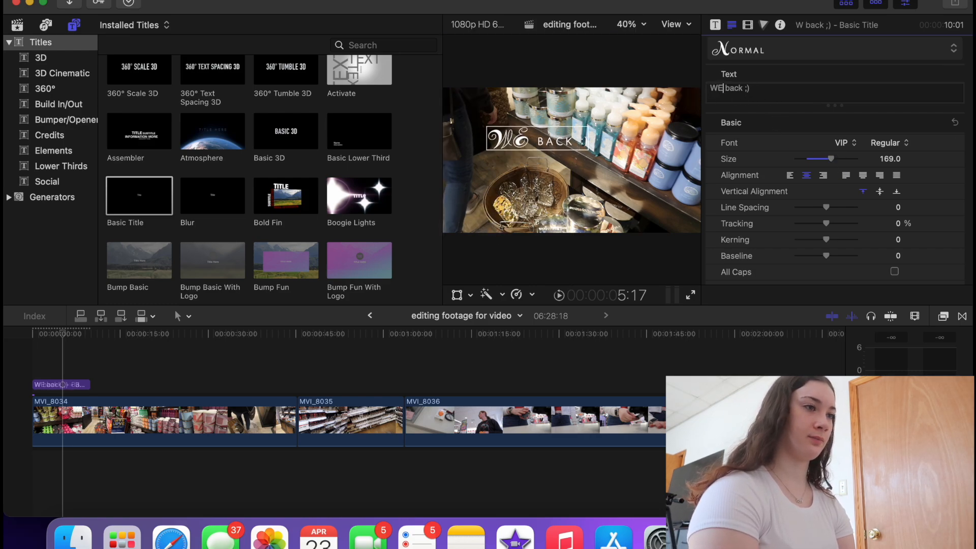
{"action": "type", "text": "C"}
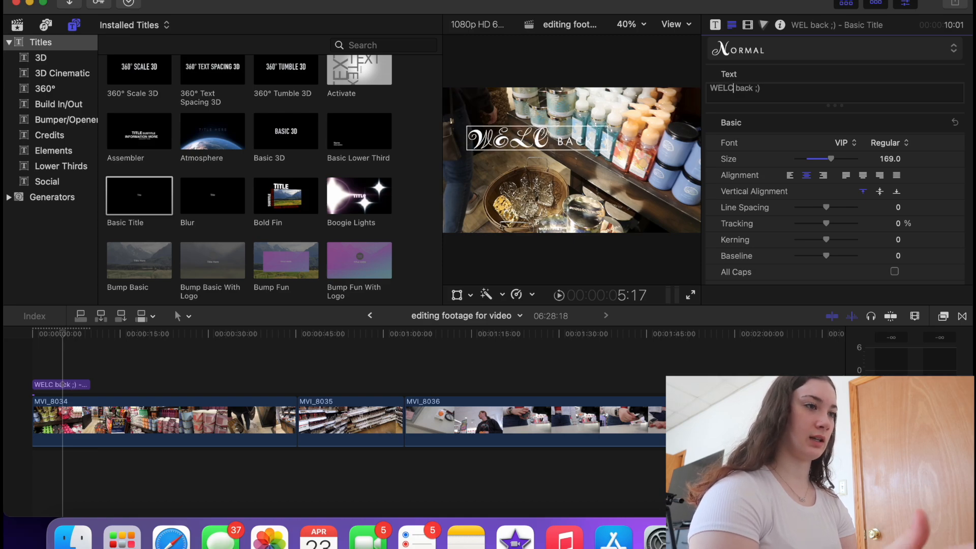
{"action": "left_click_drag", "start_coordinate": [754, 89], "coordinate": [767, 96]}
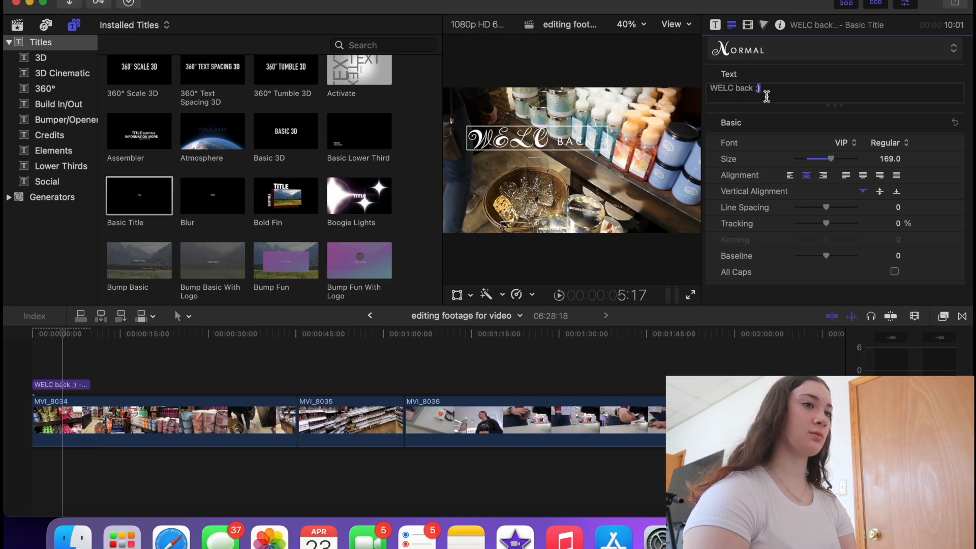
{"action": "key", "text": "BackSpace"}
{"action": "key", "text": "BackSpace"}
{"action": "key", "text": "BackSpace"}
{"action": "key", "text": "BackSpace"}
{"action": "key", "text": "BackSpace"}
{"action": "key", "text": "BackSpace"}
{"action": "key", "text": "BackSpace"}
{"action": "key", "text": "BackSpace"}
{"action": "key", "text": "BackSpace"}
{"action": "key", "text": "BackSpace"}
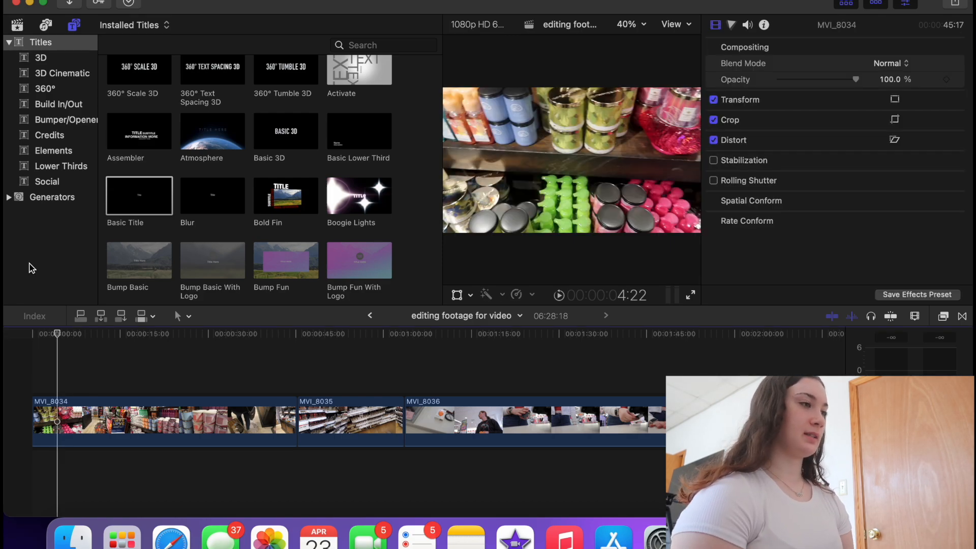
- Browse the Generators and drag the Custom generator to the start of the timeline
{"action": "left_click", "coordinate": [50, 196]}
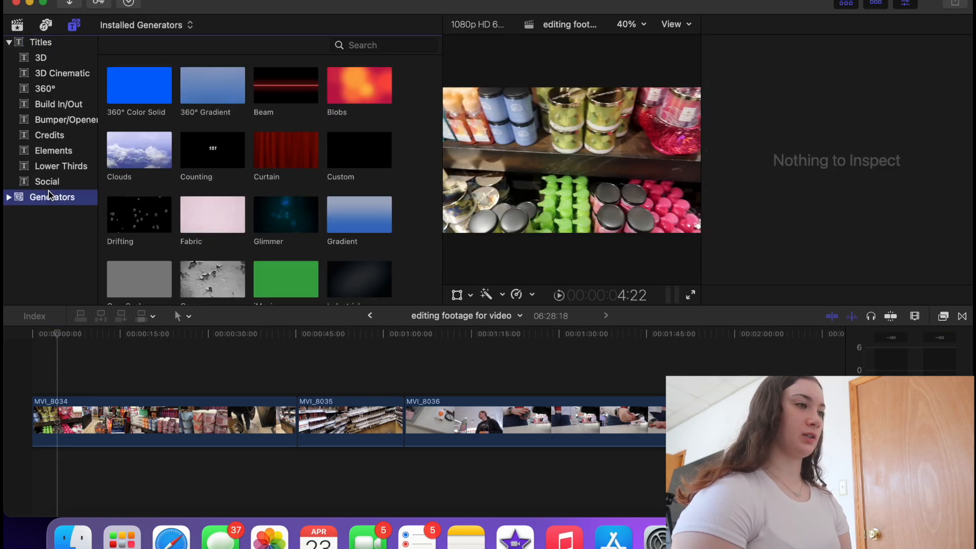
{"action": "left_click", "coordinate": [146, 98]}
{"action": "scroll", "coordinate": [168, 143], "scroll_direction": "down", "scroll_amount": 3}
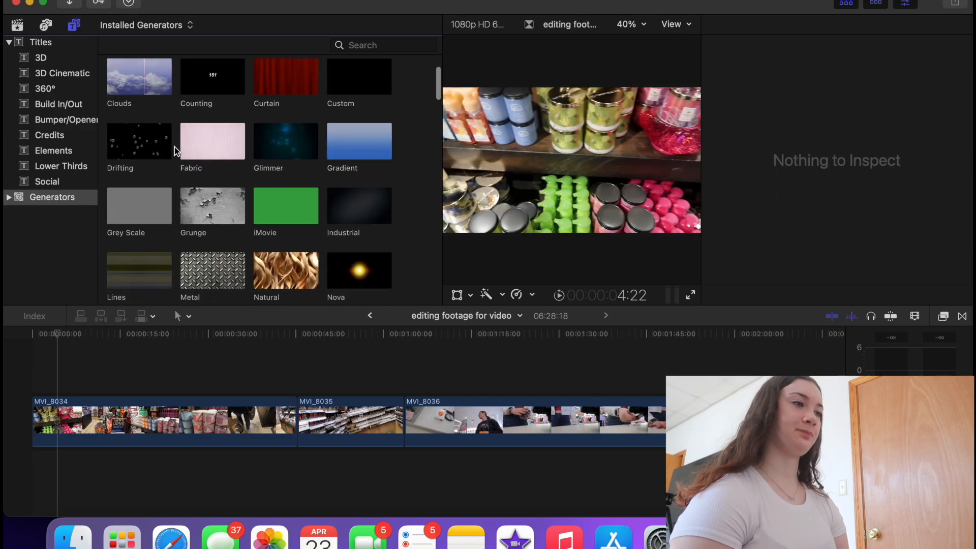
{"action": "scroll", "coordinate": [175, 150], "scroll_direction": "up", "scroll_amount": 3}
{"action": "left_click", "coordinate": [354, 162]}
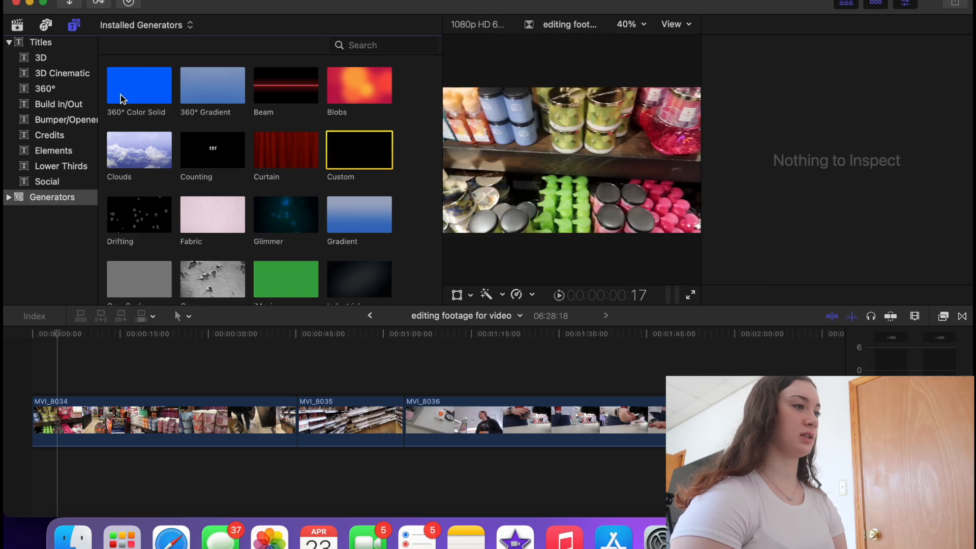
{"action": "double_click", "coordinate": [362, 162]}
{"action": "left_click_drag", "start_coordinate": [362, 163], "coordinate": [8, 421]}
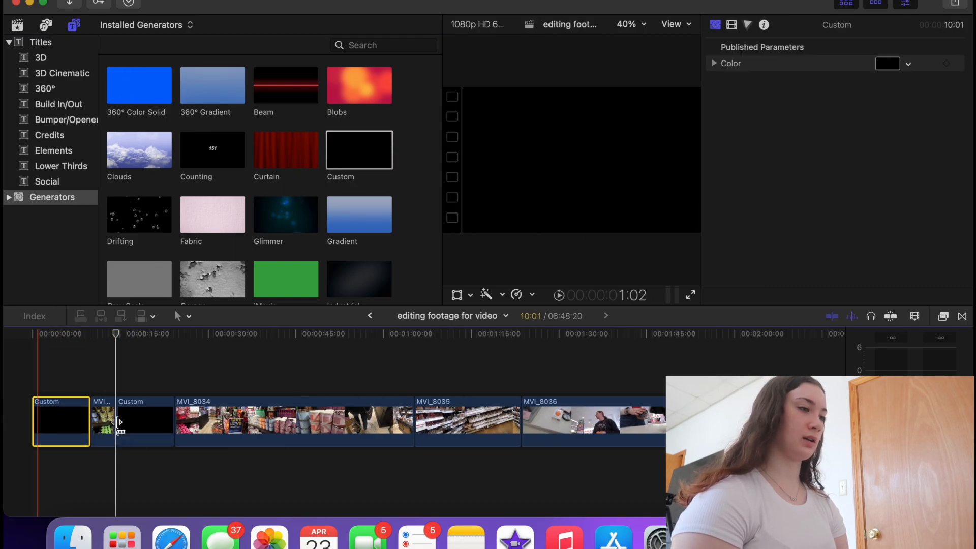
- Delete the extra Custom clip inserted into the footage and select the opening Custom clip
{"action": "left_click", "coordinate": [142, 421]}
{"action": "key", "text": "Delete"}
{"action": "left_click", "coordinate": [68, 430]}
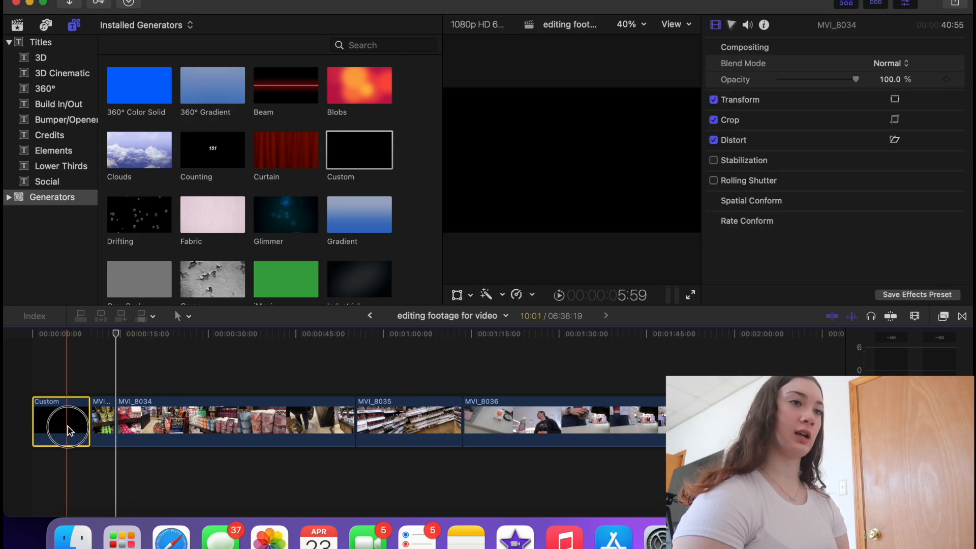
{"action": "left_click", "coordinate": [908, 64]}
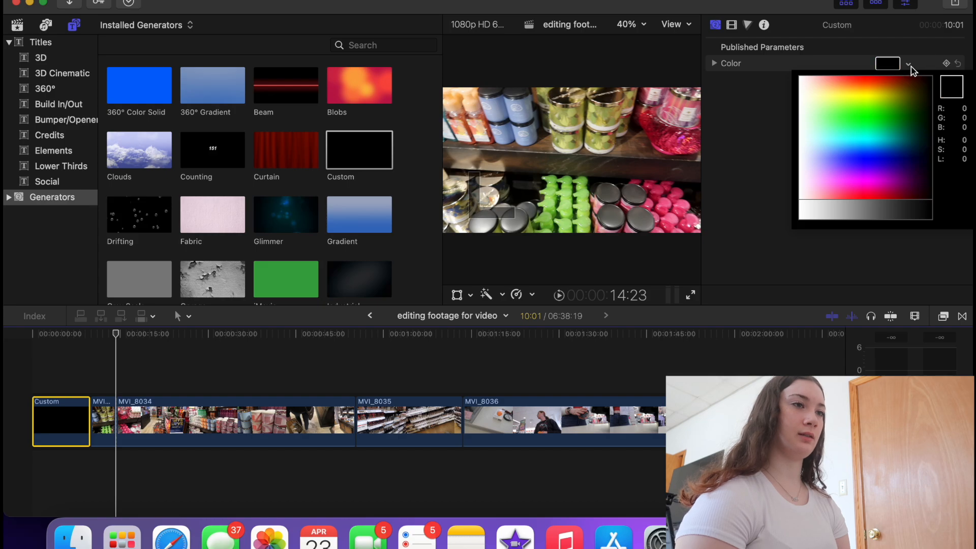
- Open the generator's full colour picker, try out shades, and save one as a swatch
{"action": "left_click", "coordinate": [910, 65]}
{"action": "left_click", "coordinate": [714, 64]}
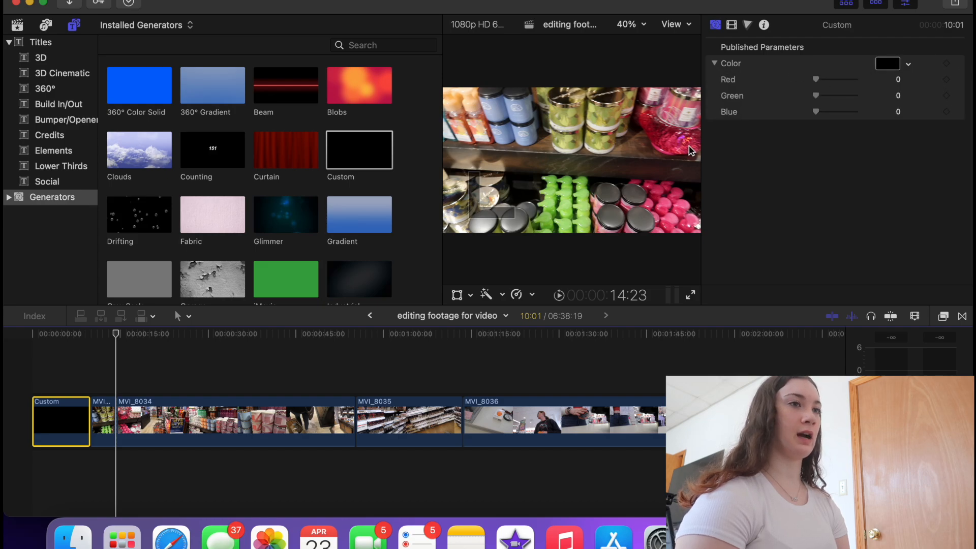
{"action": "left_click", "coordinate": [884, 70]}
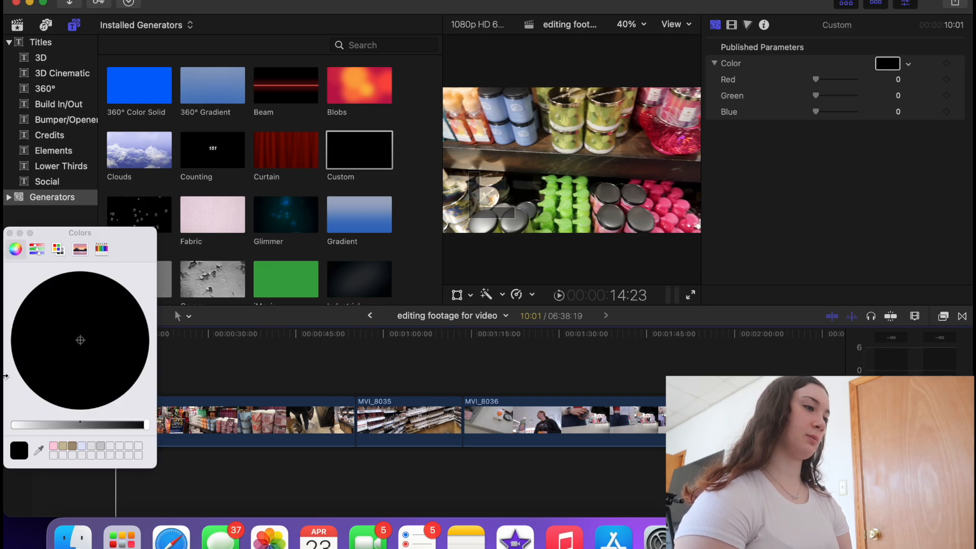
{"action": "left_click_drag", "start_coordinate": [78, 379], "coordinate": [64, 364]}
{"action": "left_click_drag", "start_coordinate": [49, 424], "coordinate": [42, 426]}
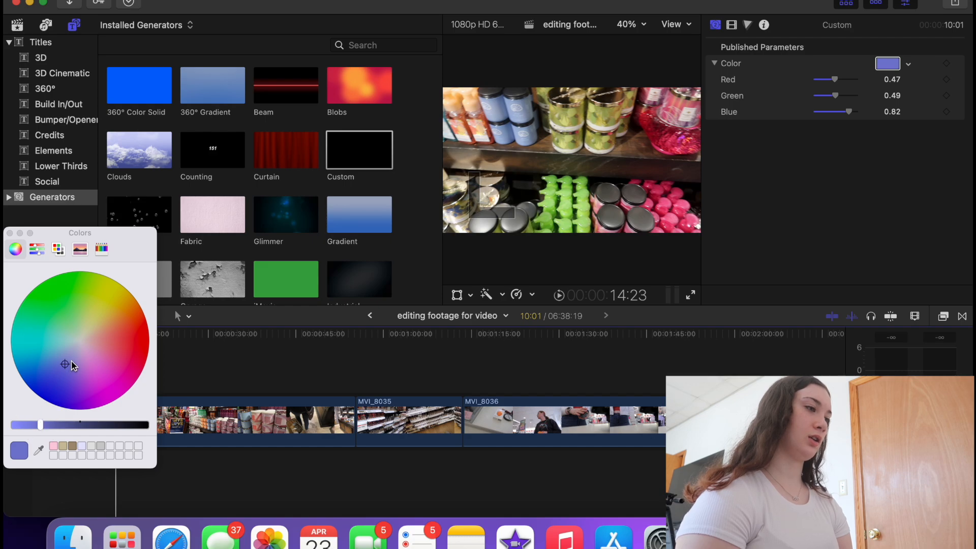
{"action": "mouse_move", "coordinate": [67, 364]}
{"action": "left_mouse_down"}
{"action": "mouse_move", "coordinate": [91, 364]}
{"action": "mouse_move", "coordinate": [96, 383]}
{"action": "mouse_move", "coordinate": [70, 389]}
{"action": "mouse_move", "coordinate": [74, 360]}
{"action": "left_mouse_up"}
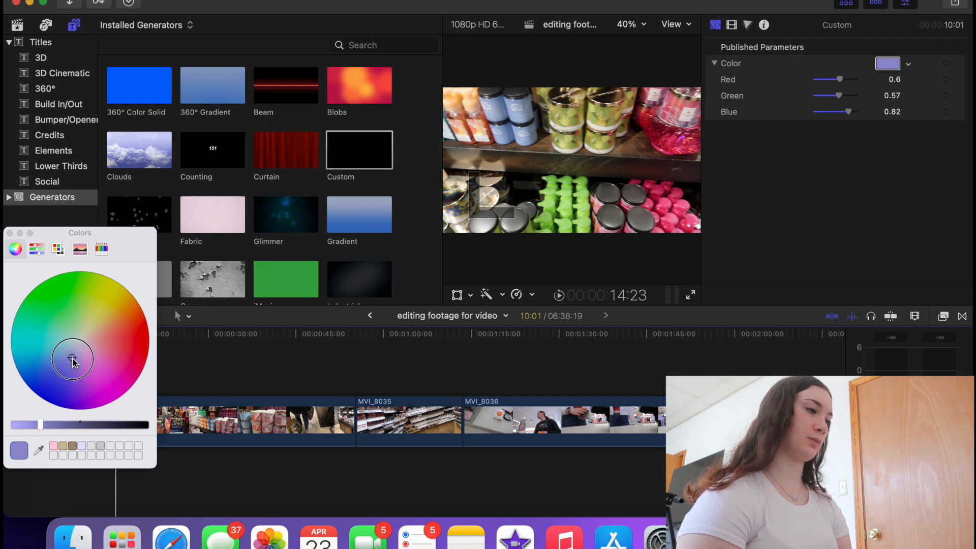
{"action": "left_click_drag", "start_coordinate": [21, 454], "coordinate": [63, 447]}
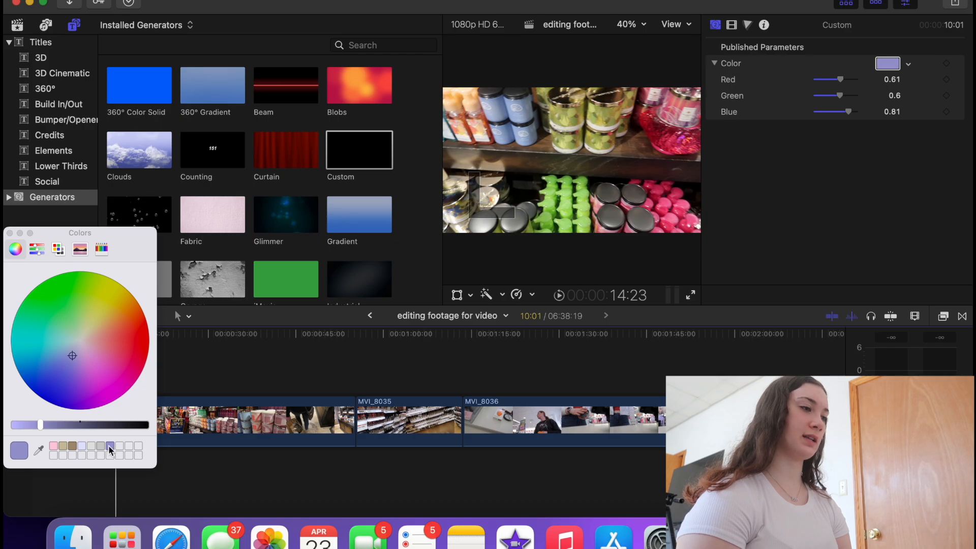
- Apply the tan swatch to the opening Custom clip (0.8, 0.75, 0.62) and close the Colors window
{"action": "left_click", "coordinate": [197, 392]}
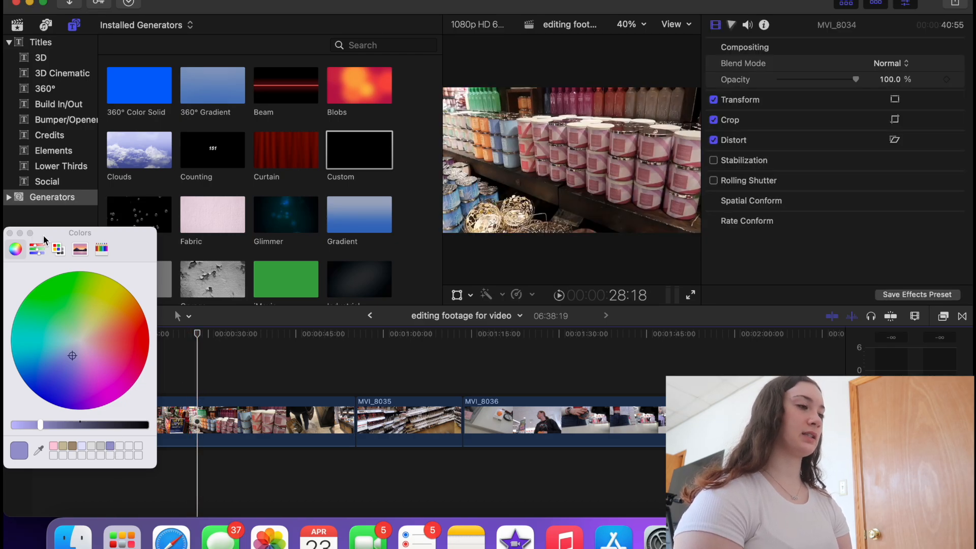
{"action": "left_click_drag", "start_coordinate": [44, 233], "coordinate": [137, 48]}
{"action": "left_click", "coordinate": [47, 358]}
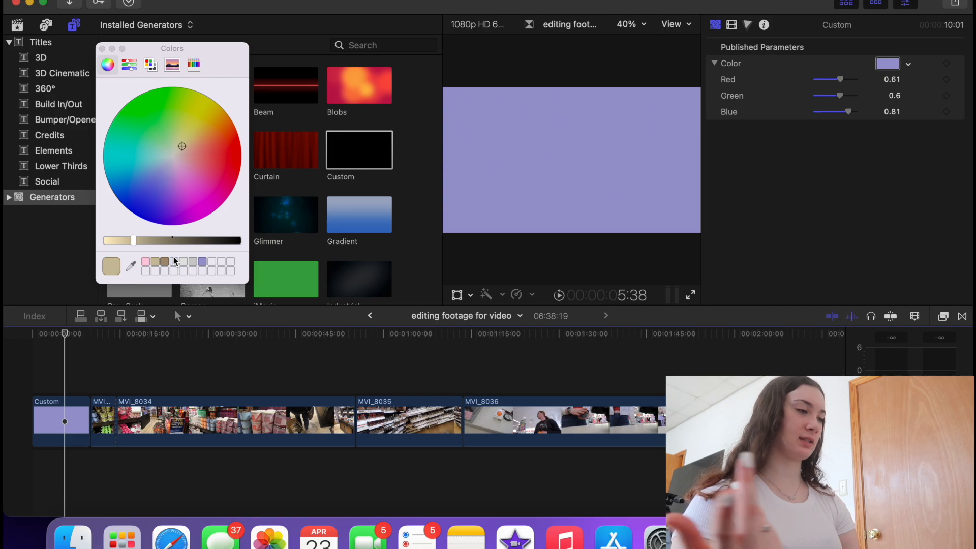
{"action": "left_click", "coordinate": [889, 68]}
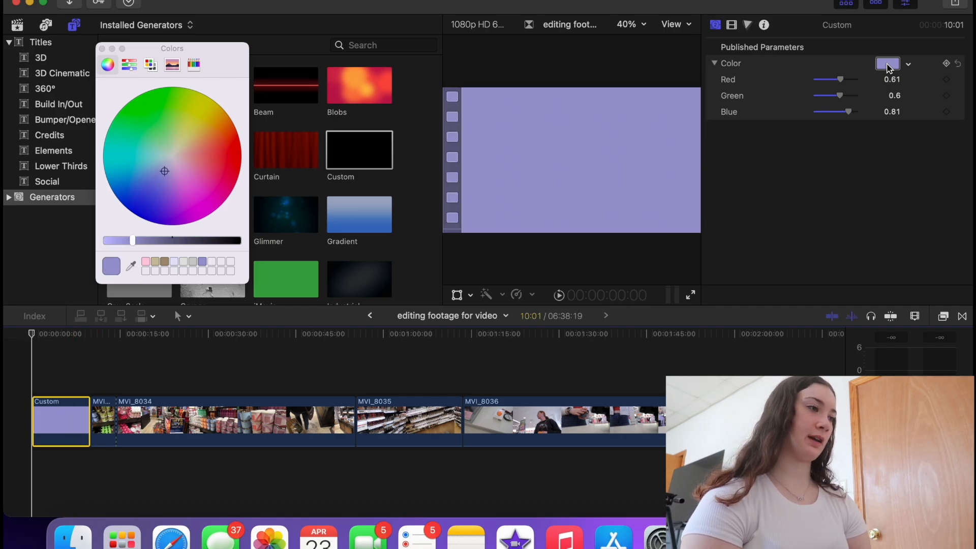
{"action": "left_click", "coordinate": [154, 262]}
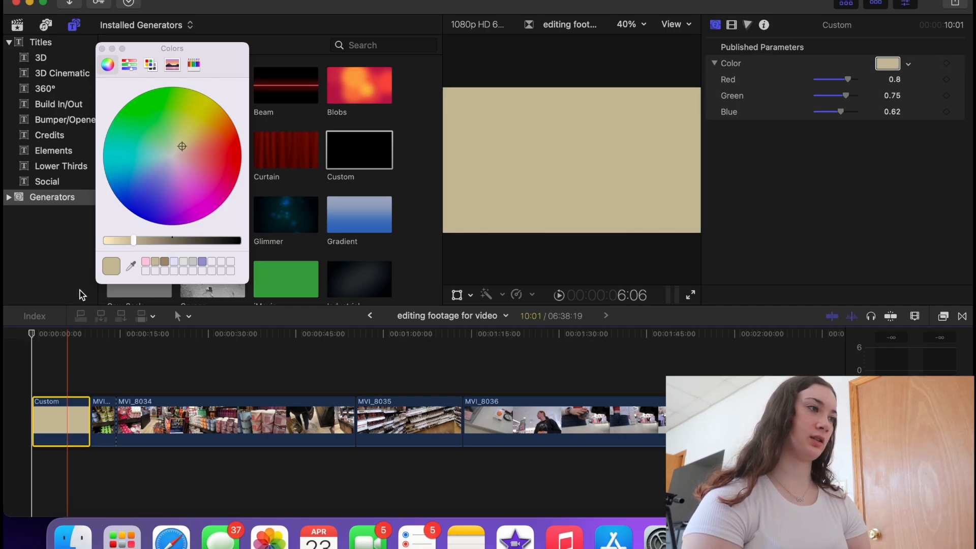
{"action": "left_click", "coordinate": [105, 49]}
{"action": "left_click", "coordinate": [104, 49]}
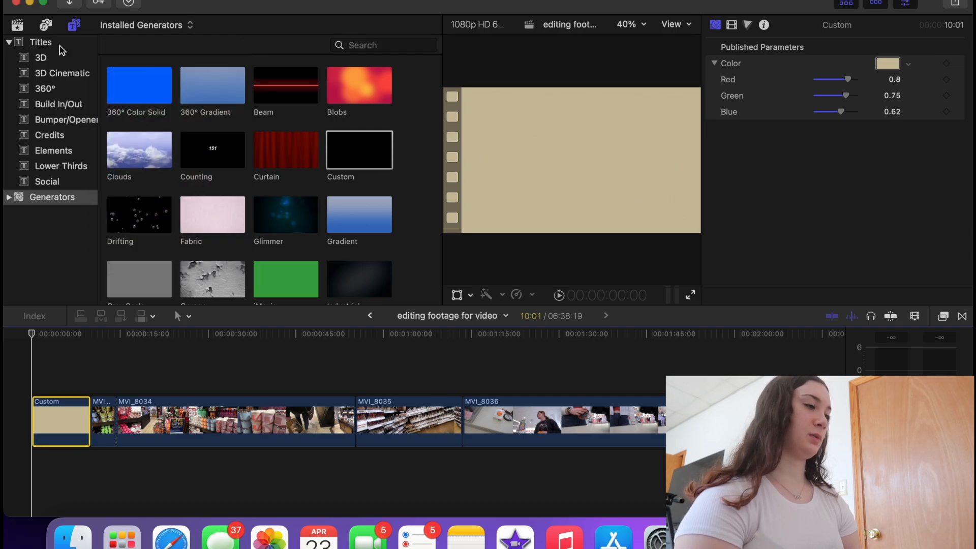
{"action": "left_click", "coordinate": [61, 42]}
{"action": "scroll", "coordinate": [151, 164], "scroll_direction": "down", "scroll_amount": 3}
{"action": "scroll", "coordinate": [144, 163], "scroll_direction": "up", "scroll_amount": 3}
- Add a Basic Title reading WELCOME BACK over the opener, in Bold with a drop shadow
{"action": "left_click_drag", "start_coordinate": [143, 162], "coordinate": [56, 383]}
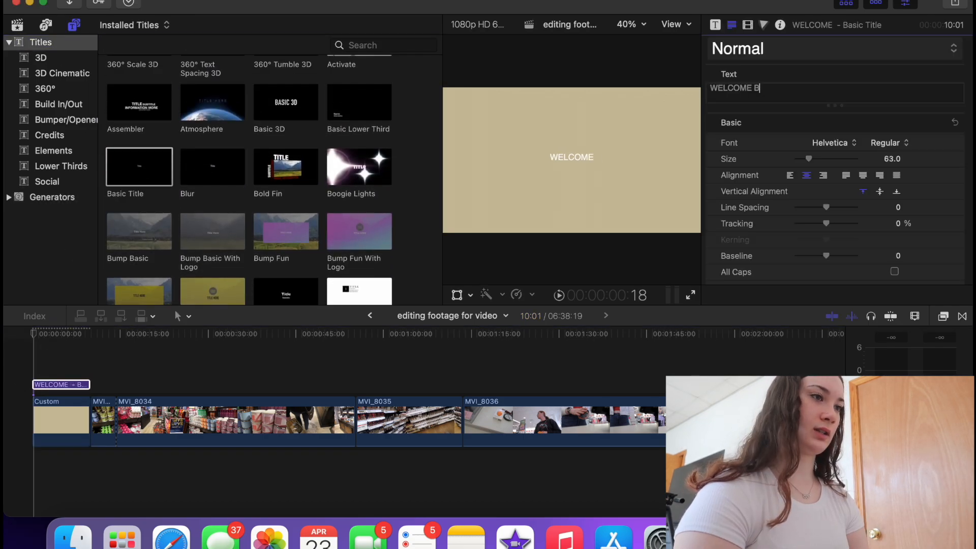
{"action": "type", "text": "ACK"}
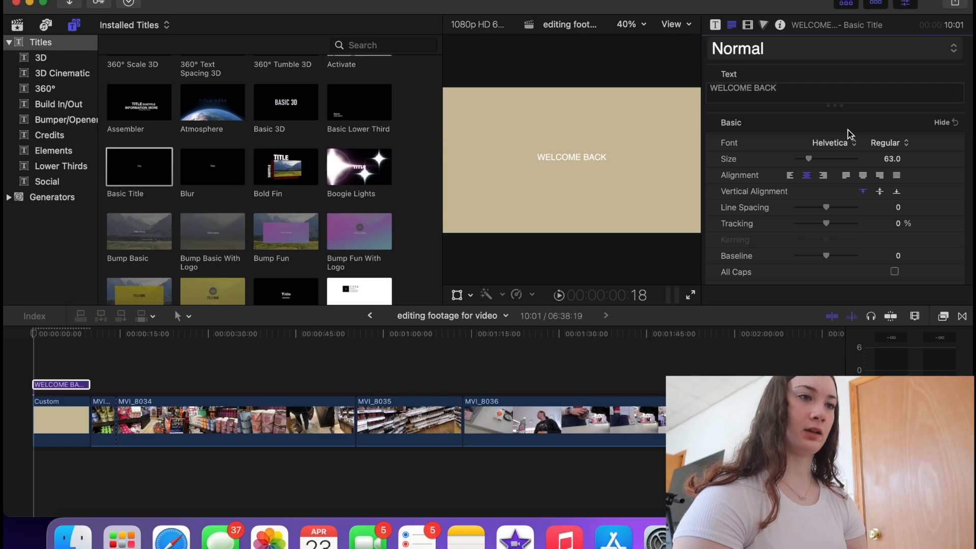
{"action": "left_click", "coordinate": [889, 143]}
{"action": "left_click", "coordinate": [889, 209]}
{"action": "scroll", "coordinate": [798, 258], "scroll_direction": "down", "scroll_amount": 10}
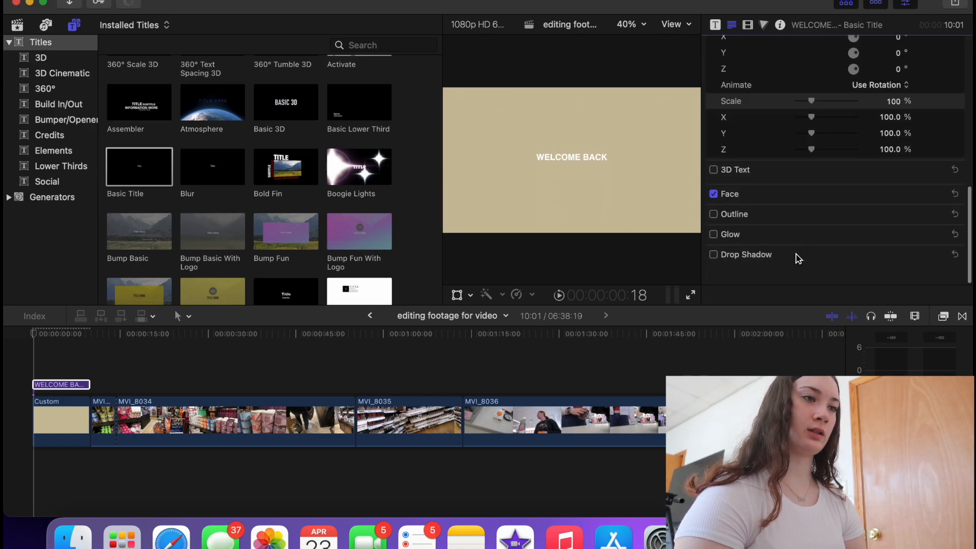
{"action": "left_click", "coordinate": [714, 277]}
{"action": "left_click", "coordinate": [939, 276]}
{"action": "scroll", "coordinate": [915, 269], "scroll_direction": "down", "scroll_amount": 4}
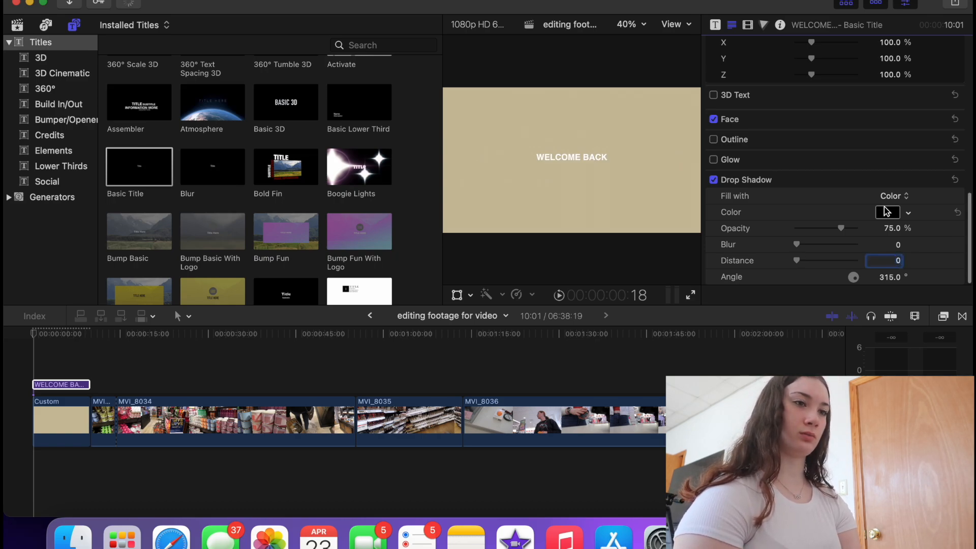
{"action": "left_click", "coordinate": [891, 262]}
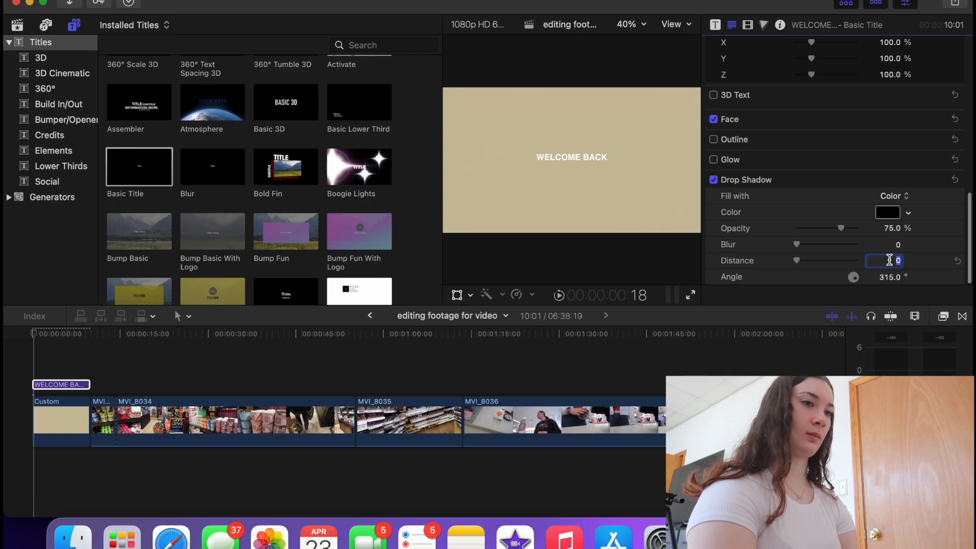
- Blade the opener and title at the same point and delete the leftover pieces
{"action": "left_click", "coordinate": [7, 437]}
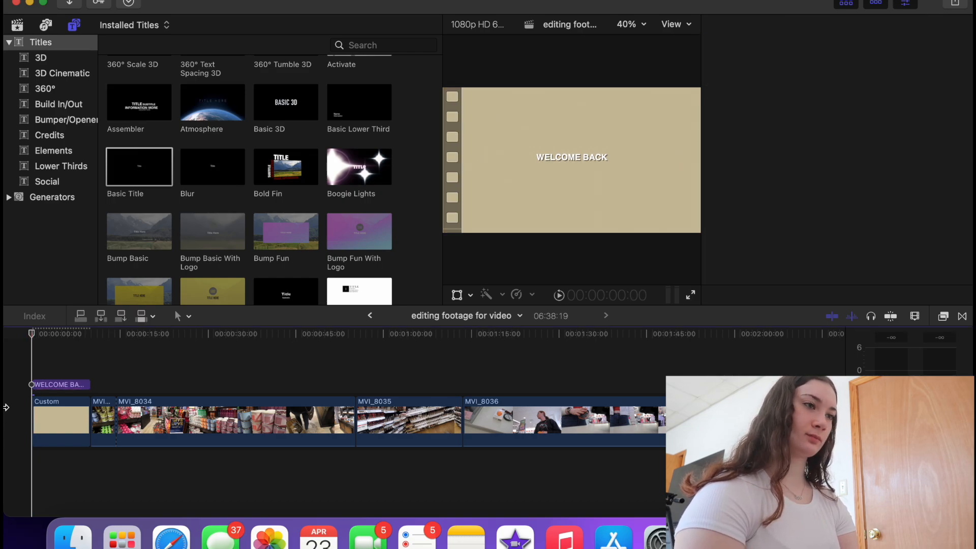
{"action": "key", "text": "space"}
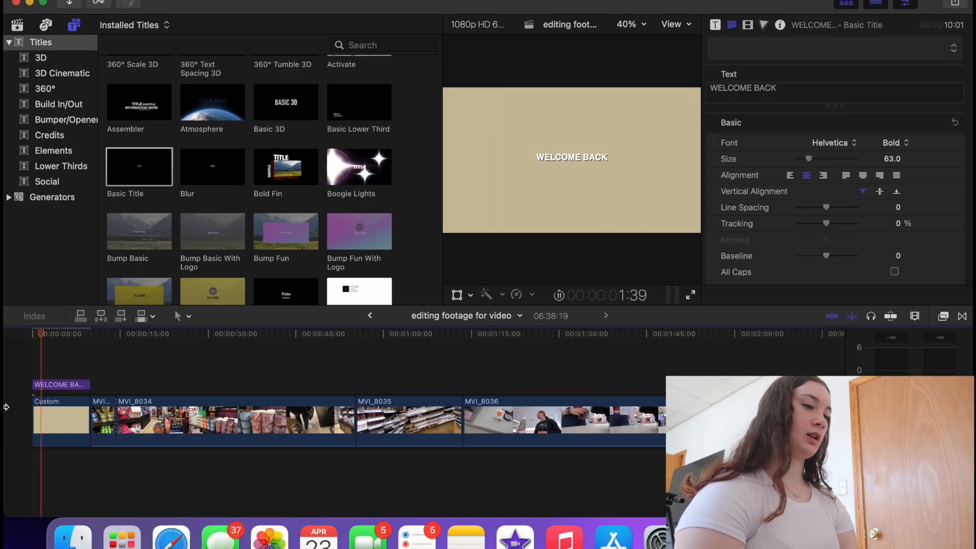
{"action": "key", "text": "super+b"}
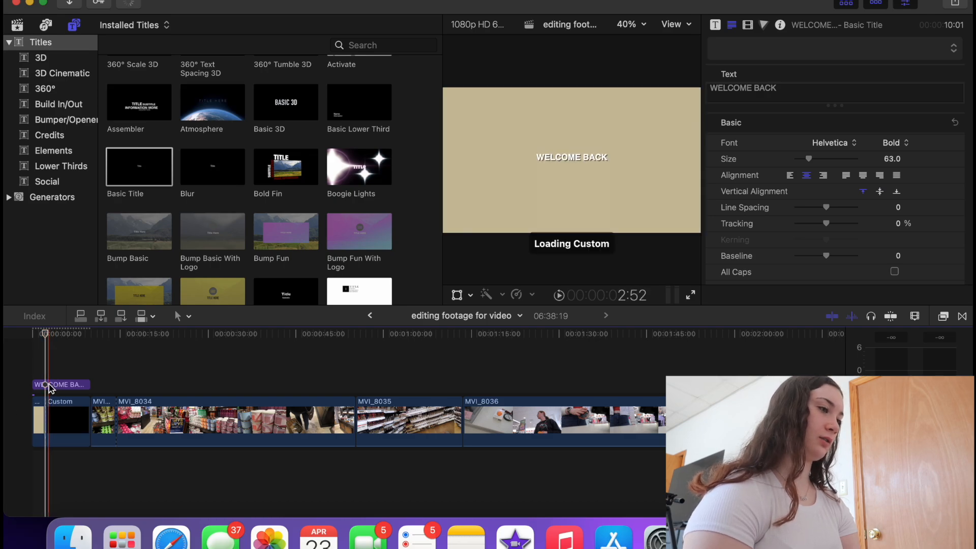
{"action": "left_click", "coordinate": [46, 385]}
{"action": "key", "text": "super+b"}
{"action": "left_click_drag", "start_coordinate": [65, 363], "coordinate": [68, 457]}
{"action": "key", "text": "Delete"}
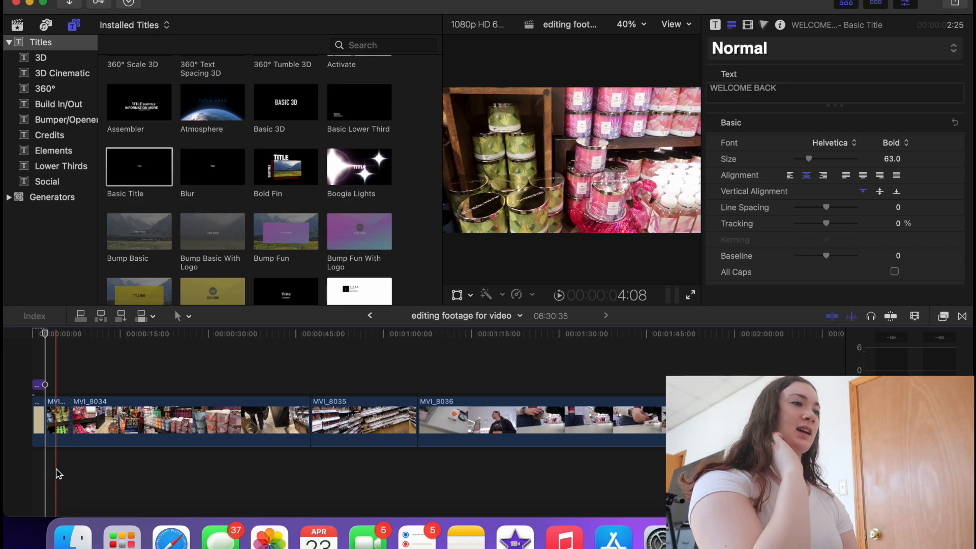
- Drag Tv Rainbow Screen.mp4 from Downloads > youtube > green screens into the timeline after the beige opener
{"action": "left_click", "coordinate": [73, 537]}
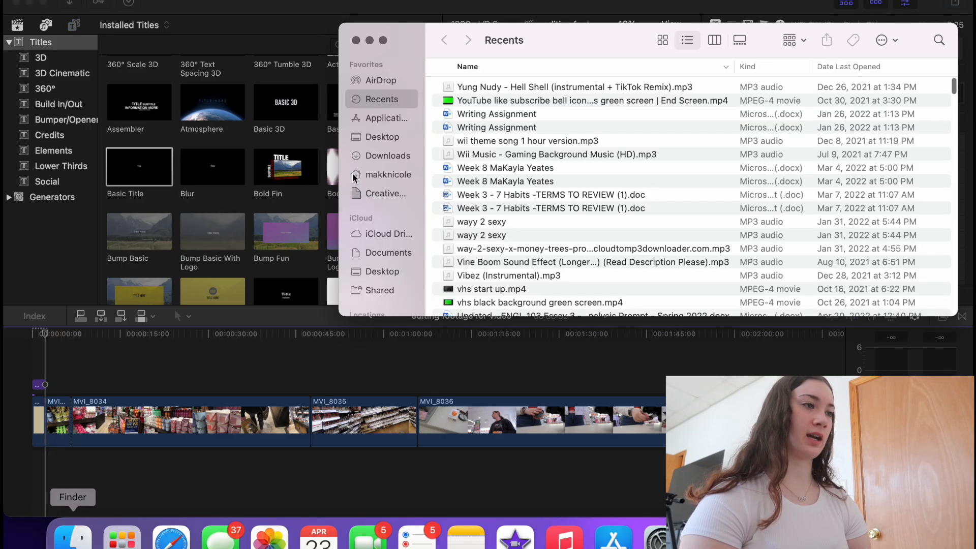
{"action": "left_click", "coordinate": [387, 155]}
{"action": "double_click", "coordinate": [481, 87]}
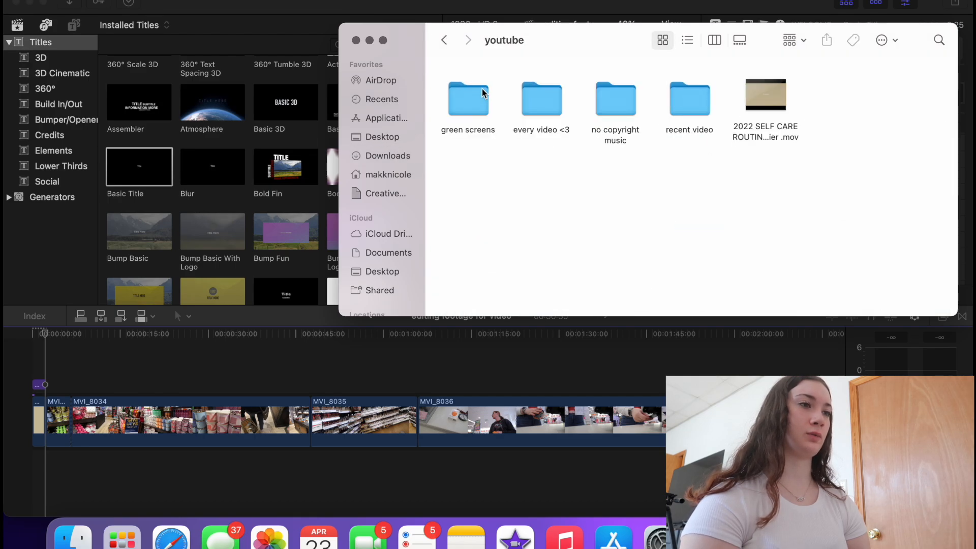
{"action": "double_click", "coordinate": [482, 88]}
{"action": "scroll", "coordinate": [666, 188], "scroll_direction": "down", "scroll_amount": 2}
{"action": "scroll", "coordinate": [665, 188], "scroll_direction": "up", "scroll_amount": 5}
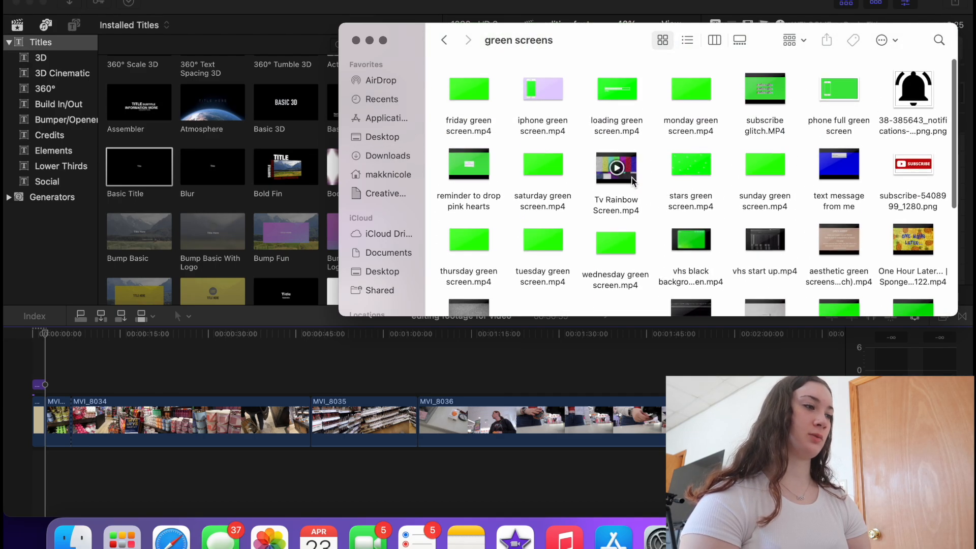
{"action": "left_click_drag", "start_coordinate": [616, 168], "coordinate": [45, 430]}
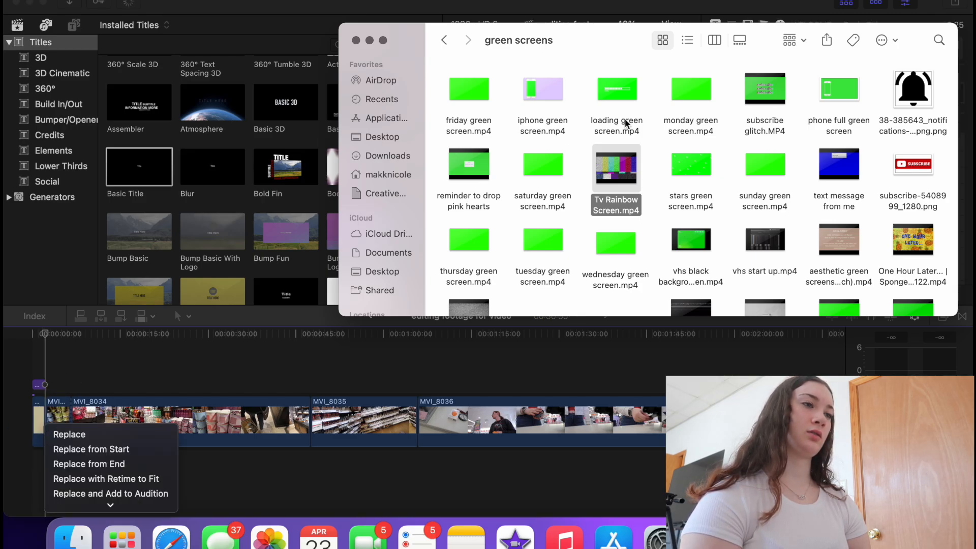
{"action": "left_click", "coordinate": [609, 173]}
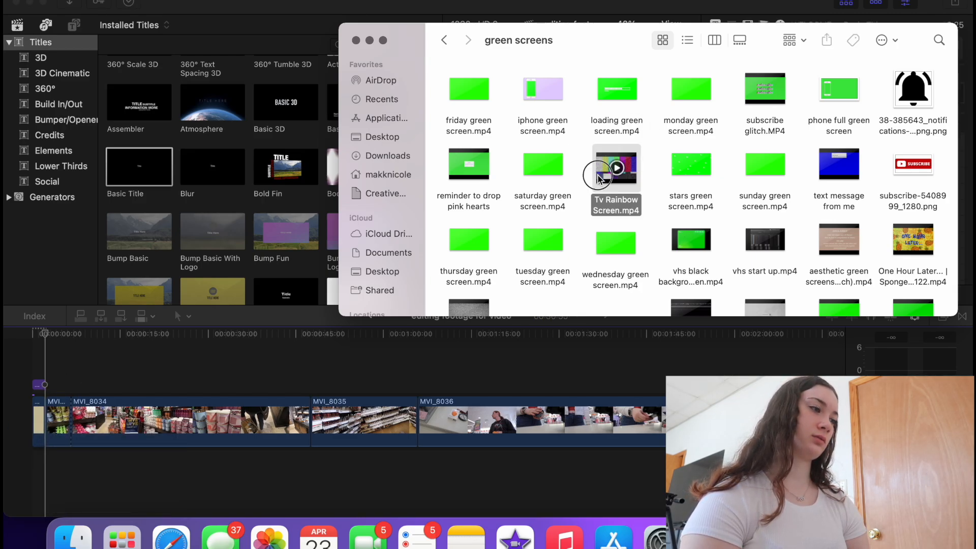
{"action": "left_click_drag", "start_coordinate": [594, 172], "coordinate": [46, 422]}
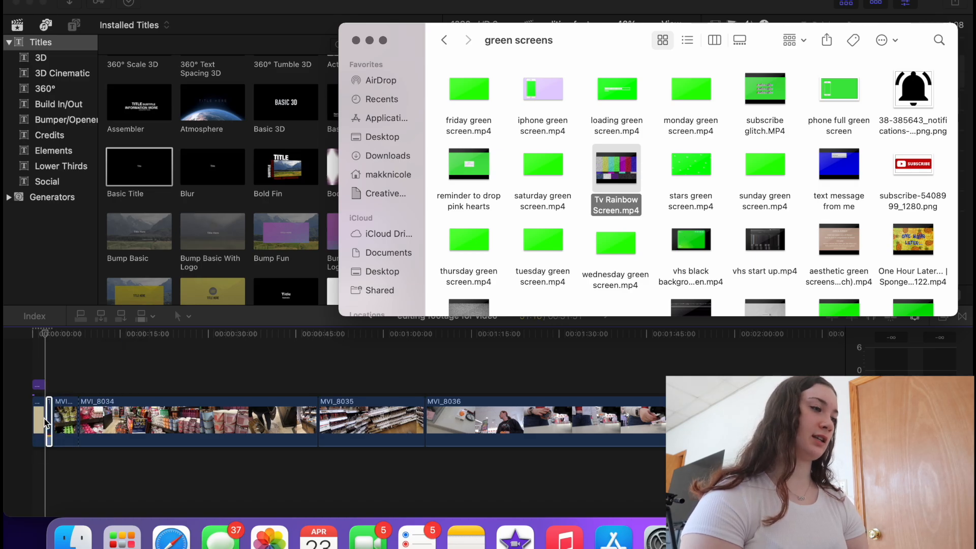
{"action": "left_click", "coordinate": [39, 463]}
{"action": "key", "text": "super+equal"}
{"action": "key", "text": "super+equal"}
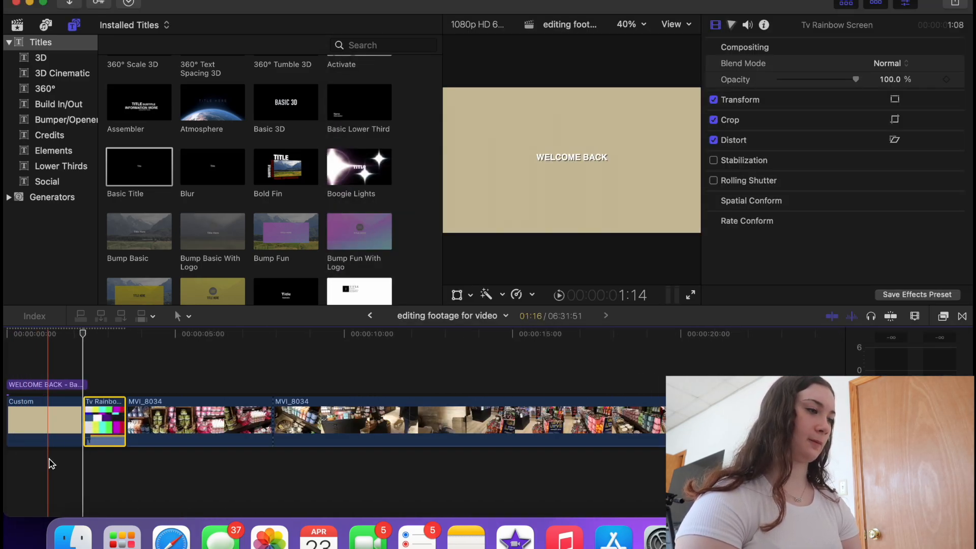
- Lower the Tv Rainbow Screen clip's volume to about -7 dB and trim its start
{"action": "key", "text": "super+equal"}
{"action": "key", "text": "super+equal"}
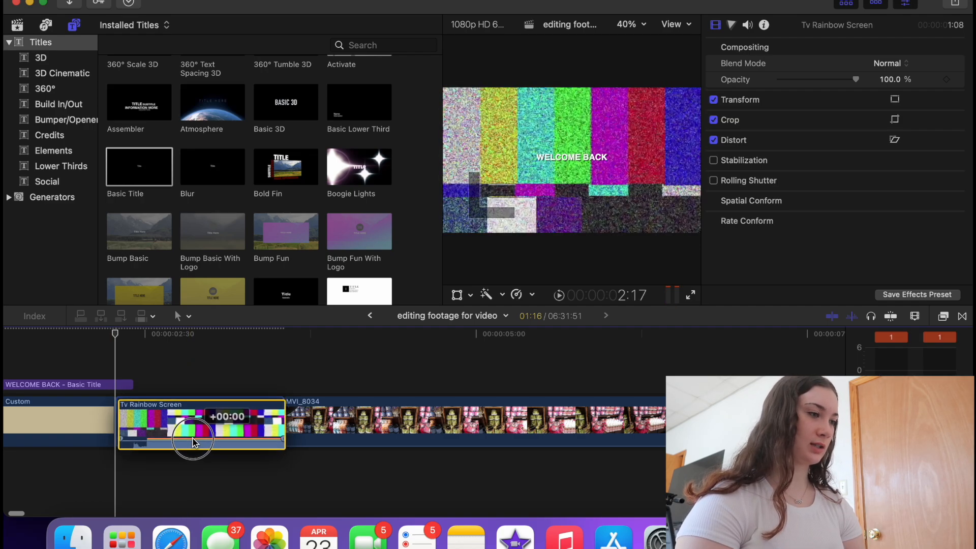
{"action": "left_click_drag", "start_coordinate": [191, 430], "coordinate": [194, 438]}
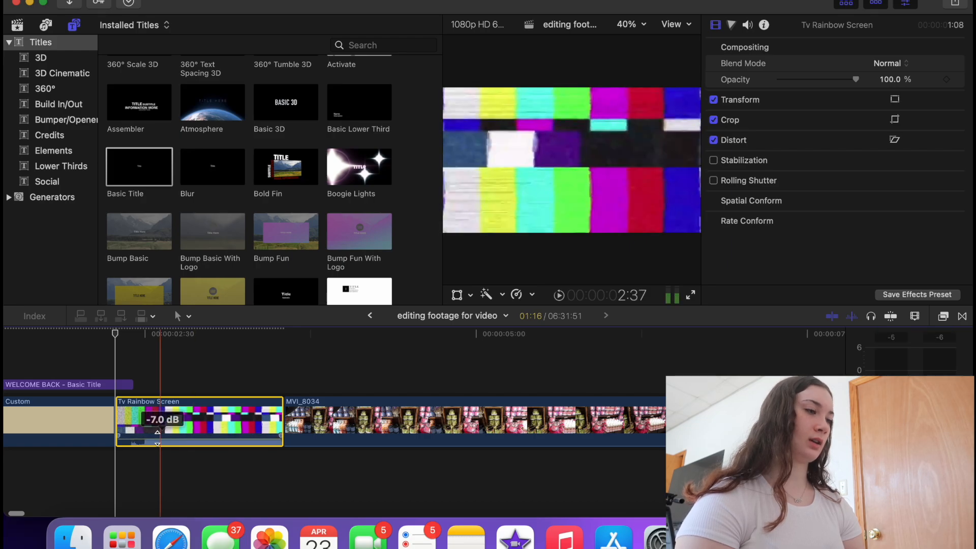
{"action": "key", "text": "alt+["}
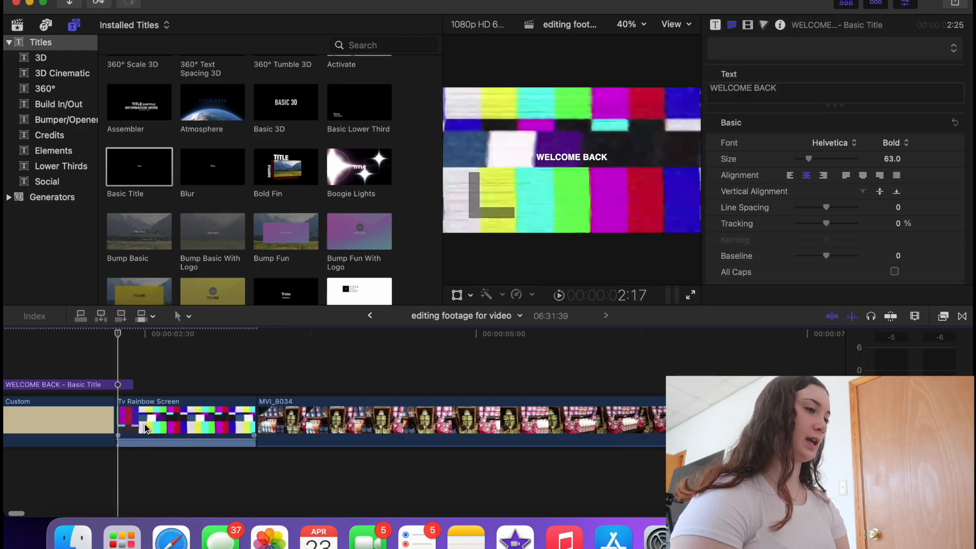
- Shorten the WELCOME BACK title so it ends with the beige opener, and mute the computer's sound
{"action": "left_click_drag", "start_coordinate": [130, 389], "coordinate": [114, 389]}
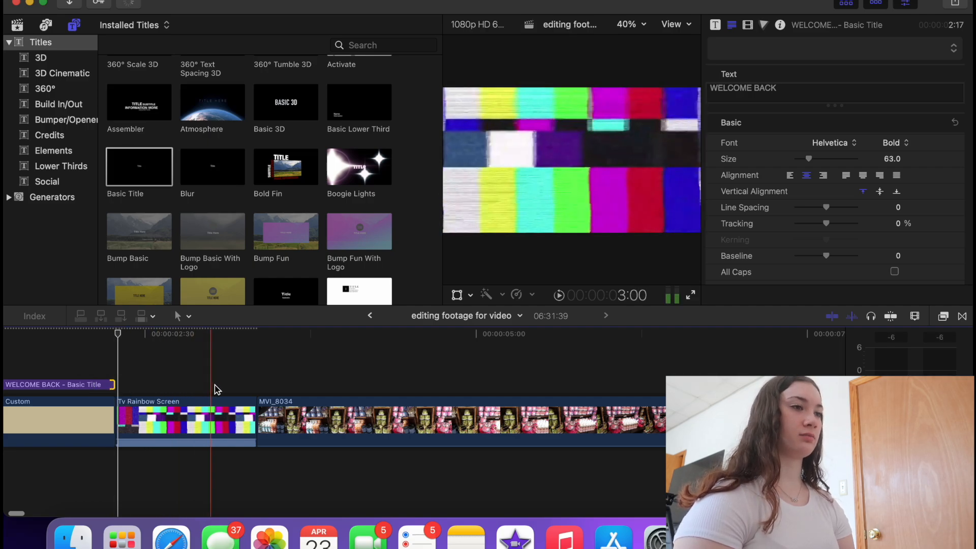
{"action": "key", "text": "XF86AudioMute"}
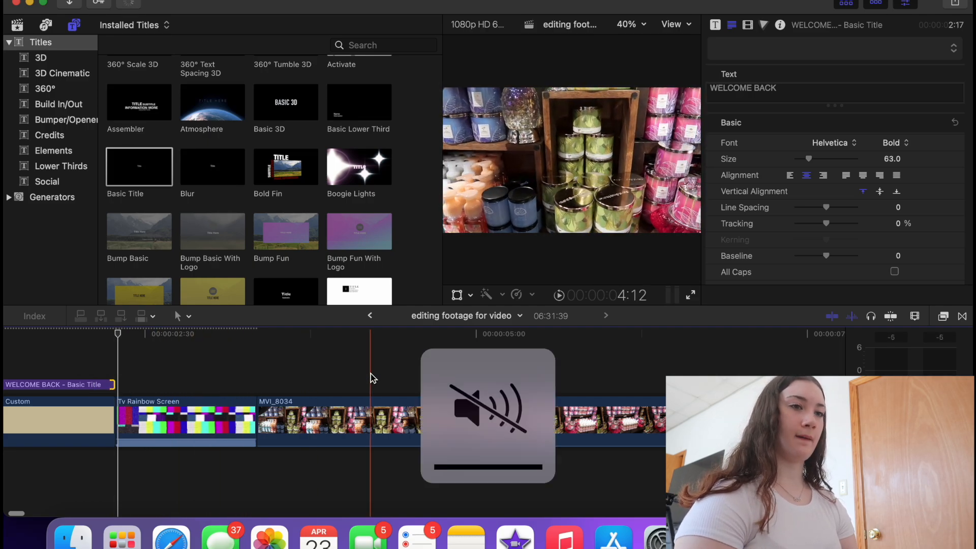
{"action": "left_click", "coordinate": [944, 317]}
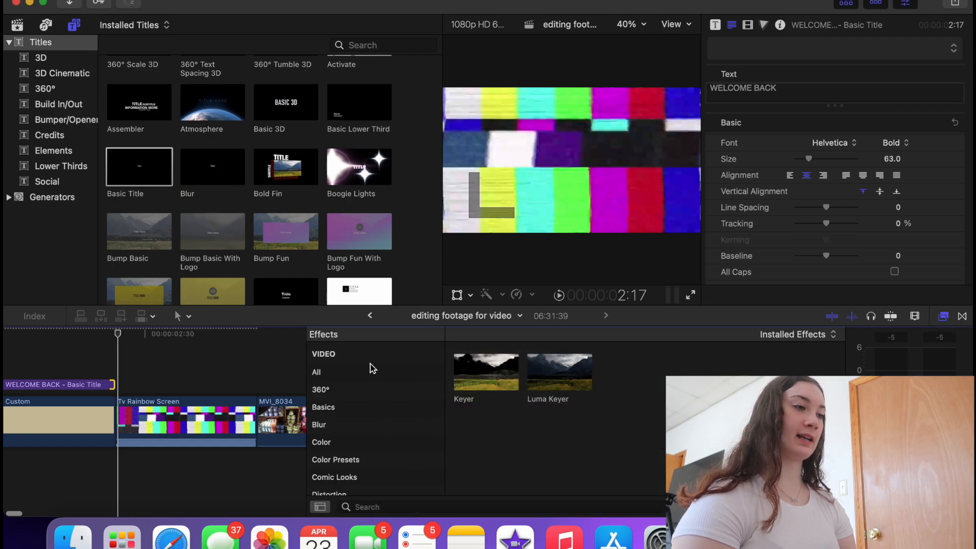
- Apply the Bad TV effect from the Effects browser to the Tv Rainbow Screen clip
{"action": "left_click", "coordinate": [374, 370]}
{"action": "scroll", "coordinate": [559, 421], "scroll_direction": "down", "scroll_amount": 3}
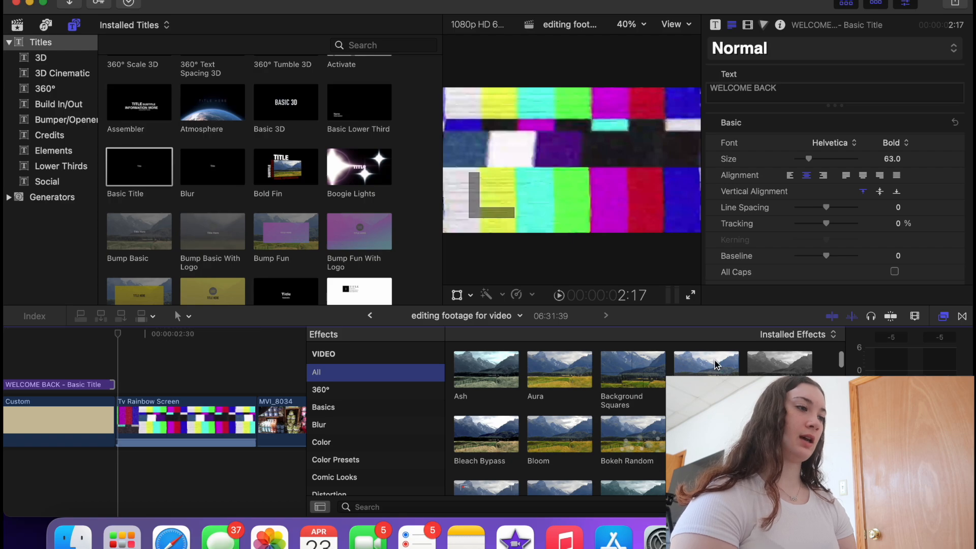
{"action": "left_click_drag", "start_coordinate": [716, 364], "coordinate": [254, 417]}
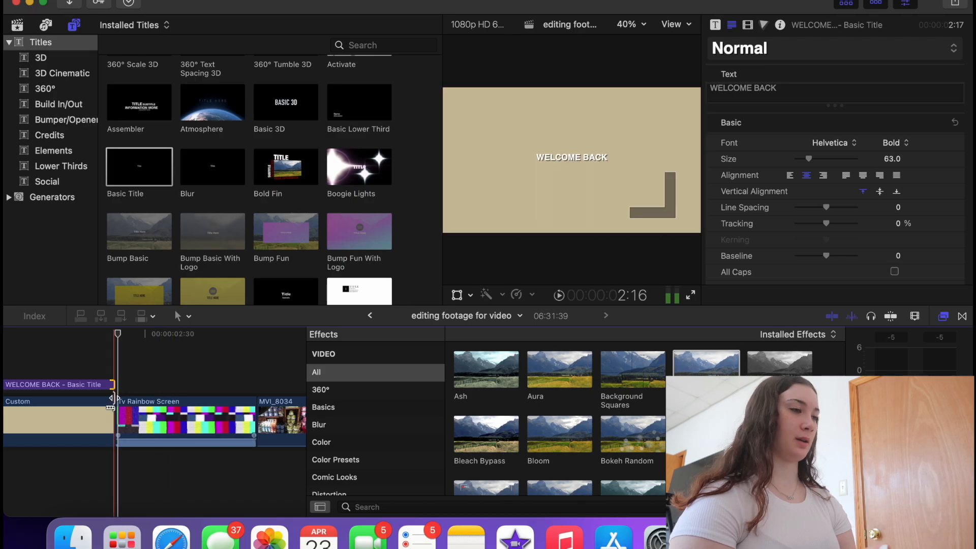
- Delete the Tv Rainbow Screen clip so MVI_8034 directly follows the opener
{"action": "left_click", "coordinate": [134, 414]}
{"action": "key", "text": "Delete"}
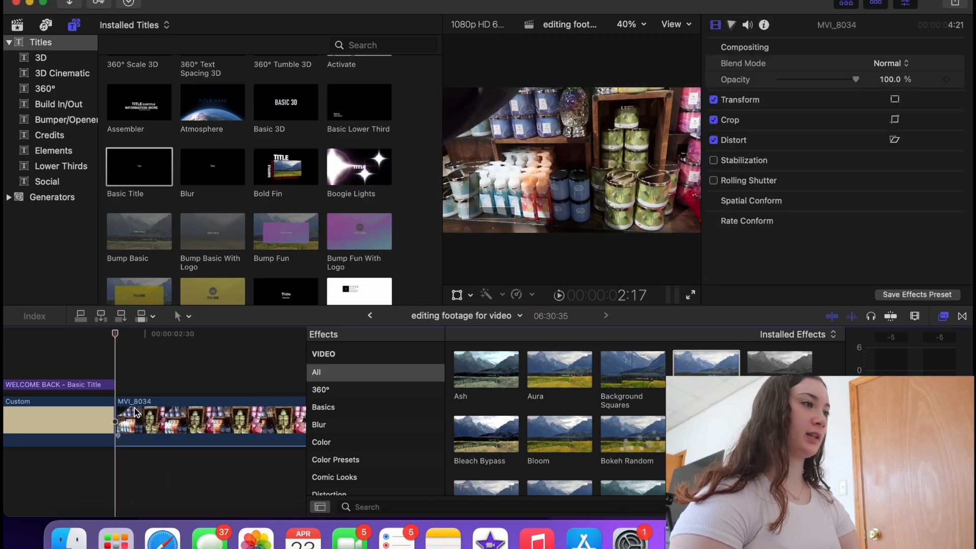
{"action": "left_click", "coordinate": [132, 379]}
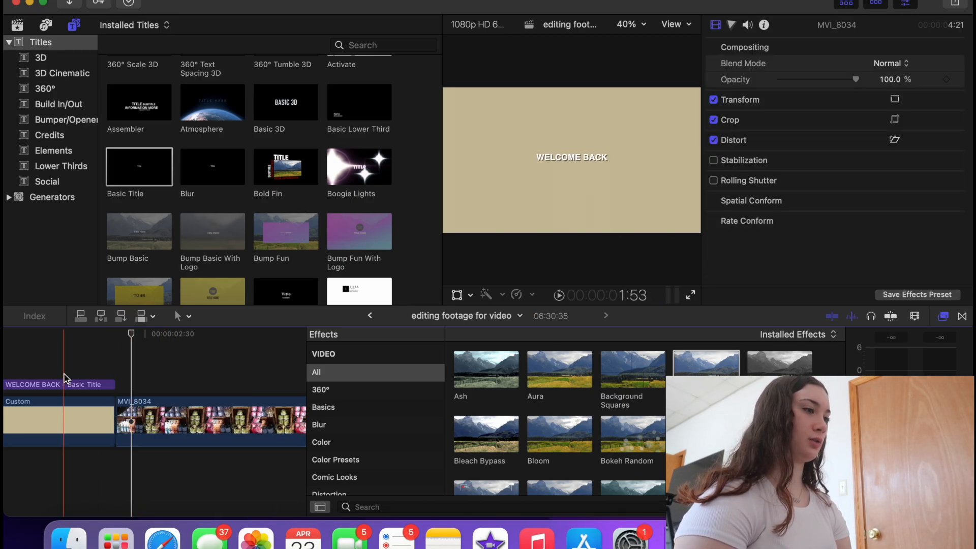
{"action": "scroll", "coordinate": [123, 375], "scroll_direction": "left", "scroll_amount": 5}
{"action": "scroll", "coordinate": [202, 369], "scroll_direction": "right", "scroll_amount": 8}
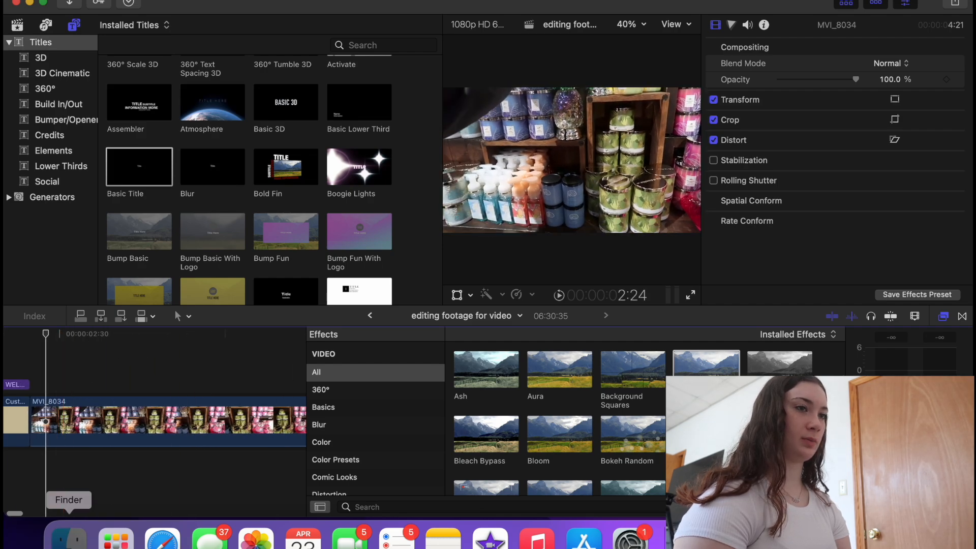
- Bring the INSTAGRAM PNG from Downloads > youtube onto the timeline above MVI_8034
{"action": "left_click", "coordinate": [70, 536]}
{"action": "left_click", "coordinate": [404, 154]}
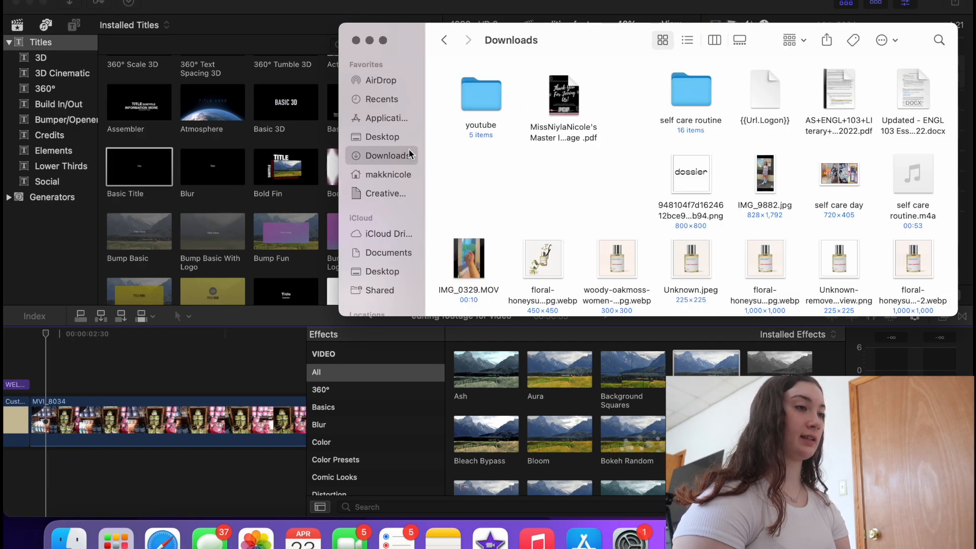
{"action": "double_click", "coordinate": [459, 100]}
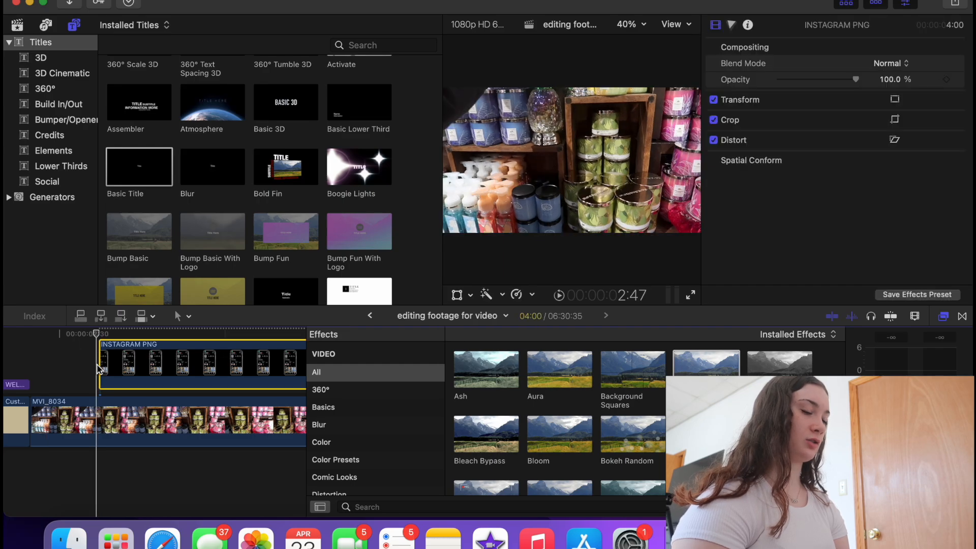
{"action": "key", "text": "Up"}
{"action": "key", "text": "super+equal"}
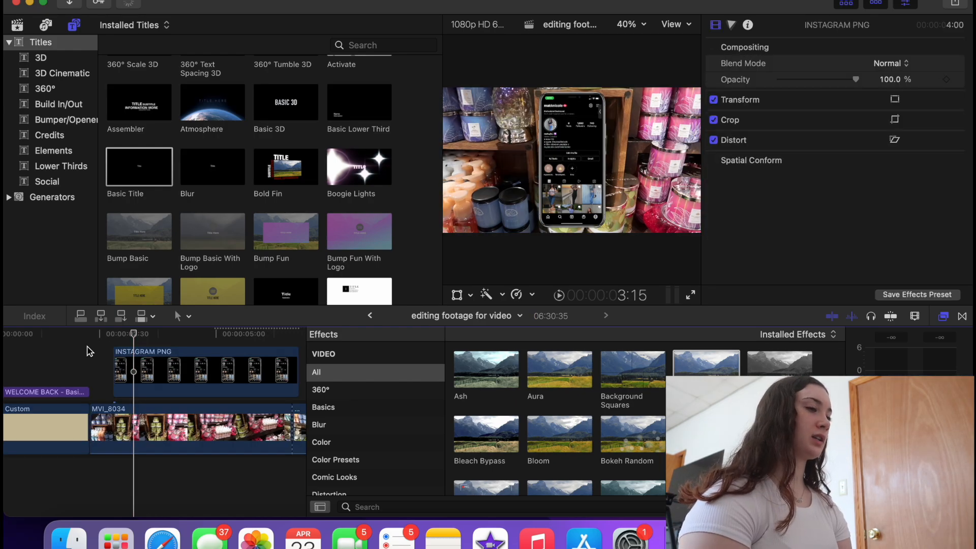
{"action": "left_click", "coordinate": [137, 366]}
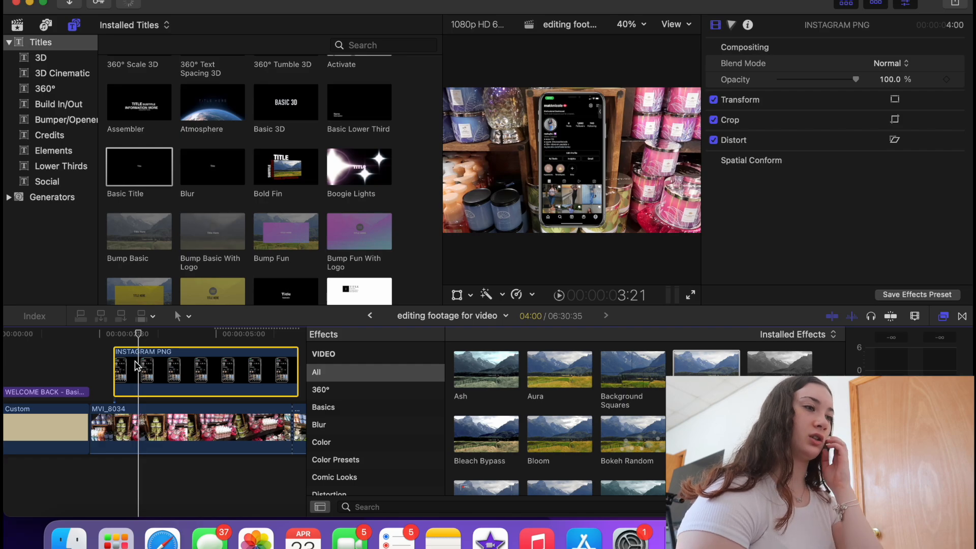
- Blade the INSTAGRAM PNG clip near both ends into three pieces
{"action": "key", "text": "super+b"}
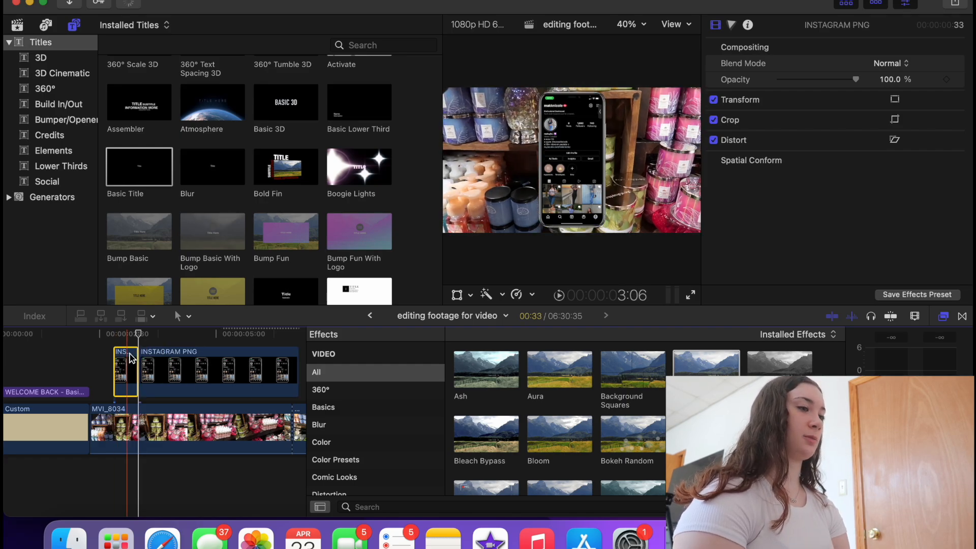
{"action": "left_click", "coordinate": [273, 366]}
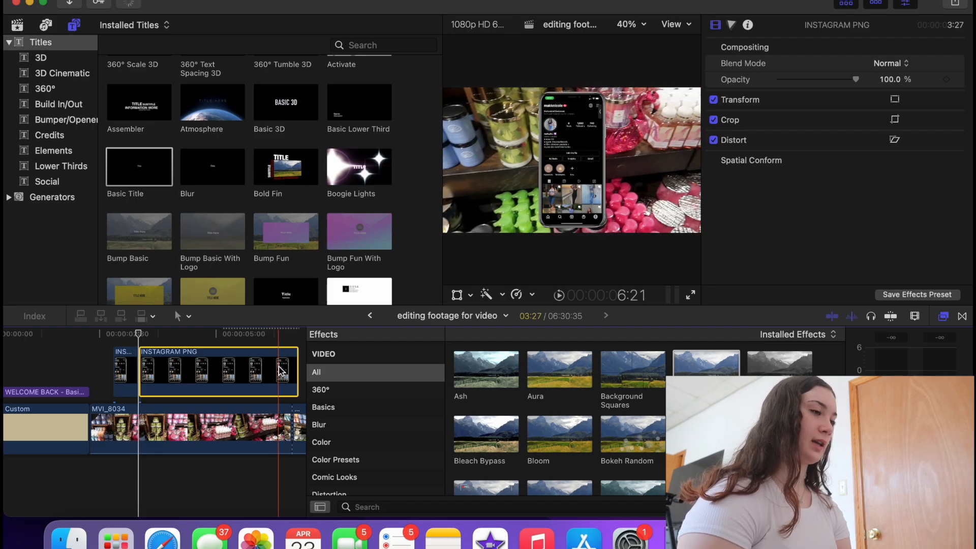
{"action": "key", "text": "super+b"}
- Apply the Bad TV effect to the first and last short INSTAGRAM PNG pieces
{"action": "left_click_drag", "start_coordinate": [701, 370], "coordinate": [124, 379]}
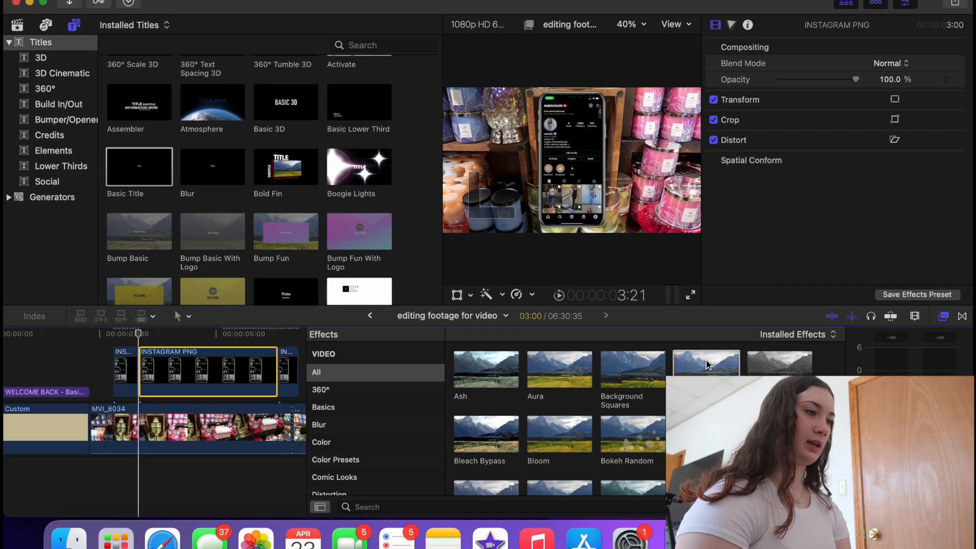
{"action": "left_click_drag", "start_coordinate": [706, 361], "coordinate": [287, 372]}
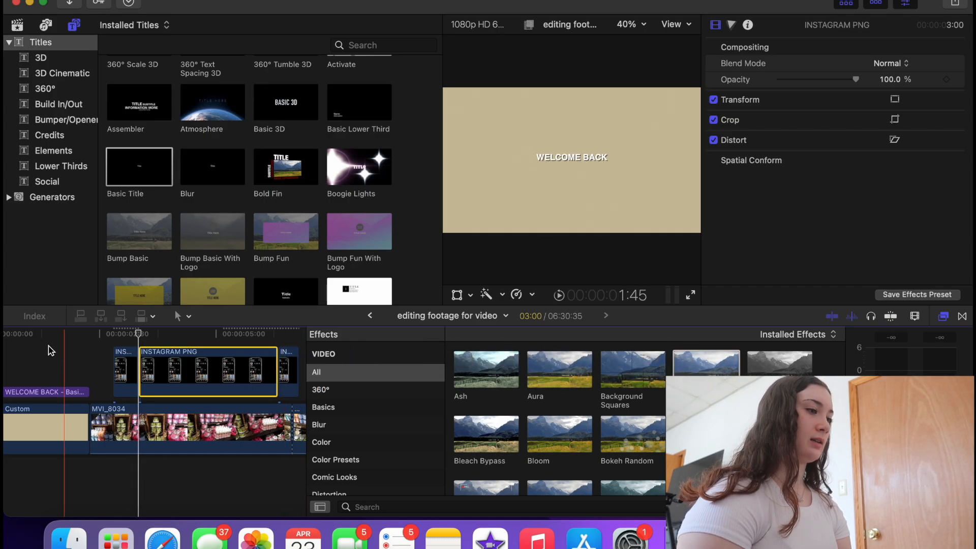
{"action": "left_click", "coordinate": [102, 349]}
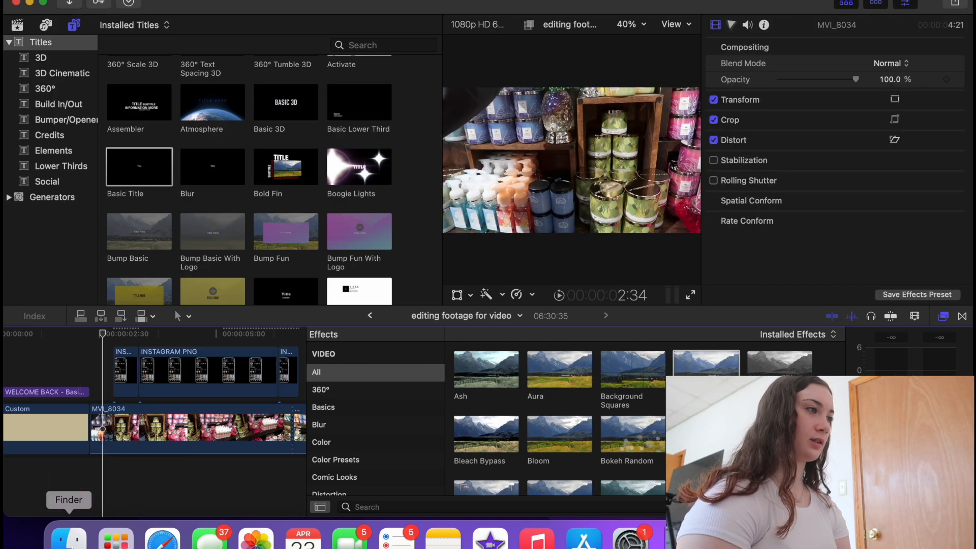
- Find the Glitch sound effect in the sound library and add it under the store footage
{"action": "left_click", "coordinate": [45, 26]}
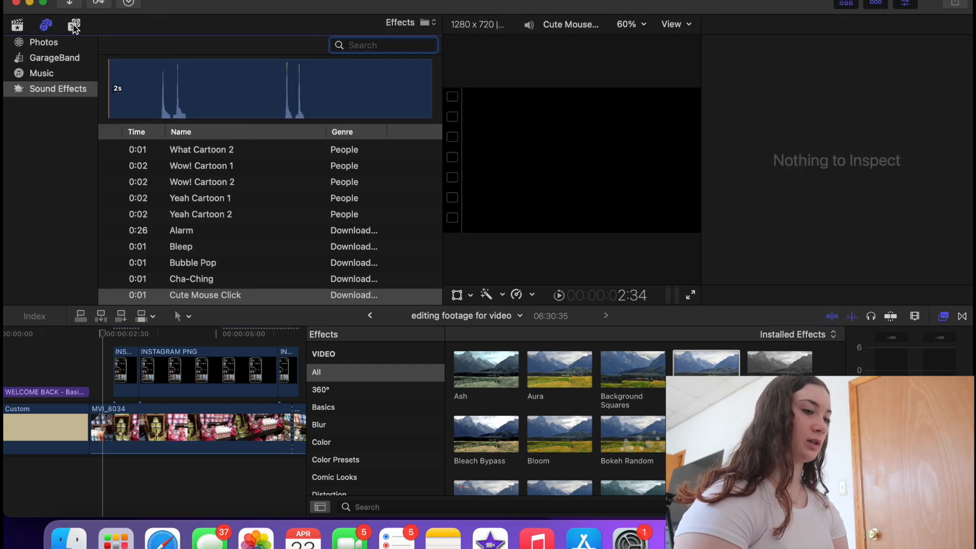
{"action": "type", "text": "GLITCH"}
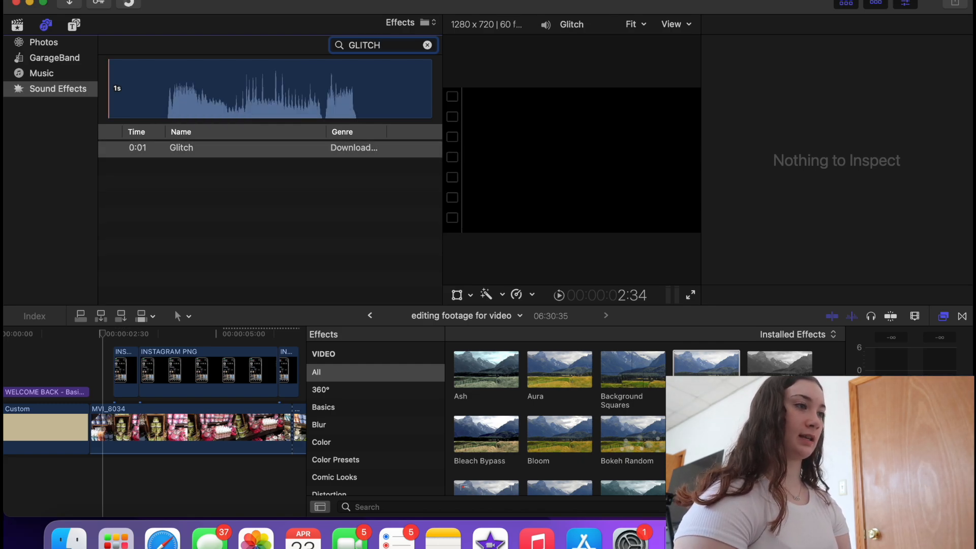
{"action": "left_click", "coordinate": [273, 107]}
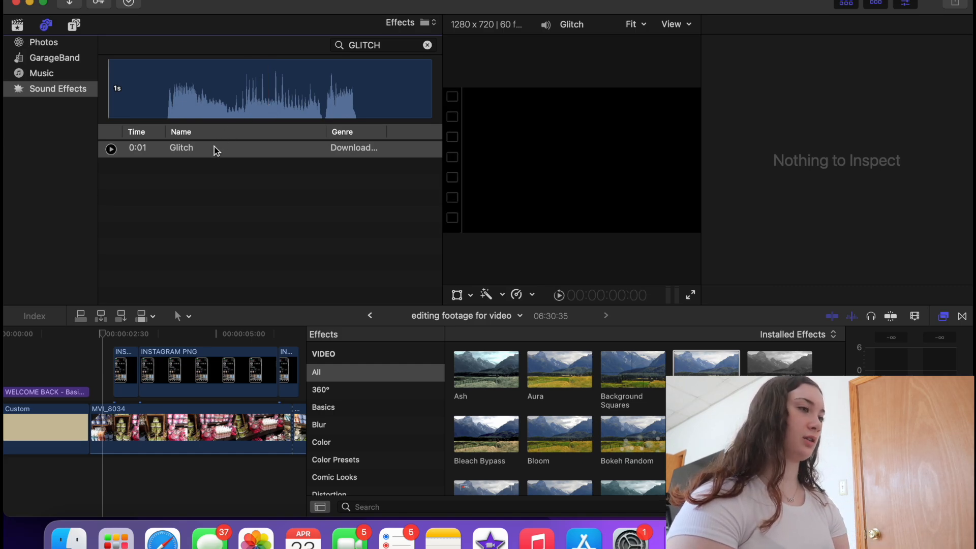
{"action": "left_click_drag", "start_coordinate": [213, 152], "coordinate": [133, 430]}
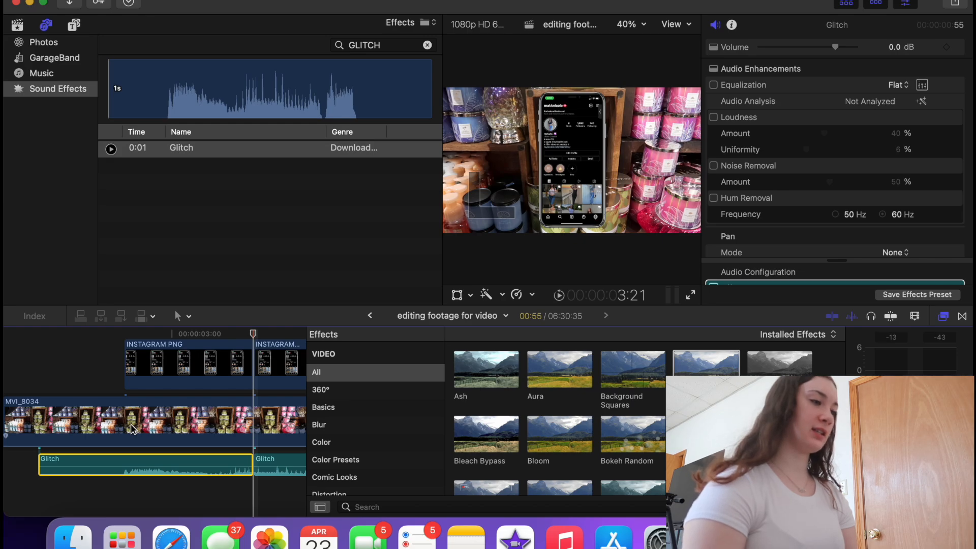
{"action": "left_click", "coordinate": [97, 357]}
- Line the Glitch sounds up with the INSTAGRAM PNG cuts and check their timing
{"action": "key", "text": "Down"}
{"action": "key", "text": "super+equal"}
{"action": "key", "text": "super+equal"}
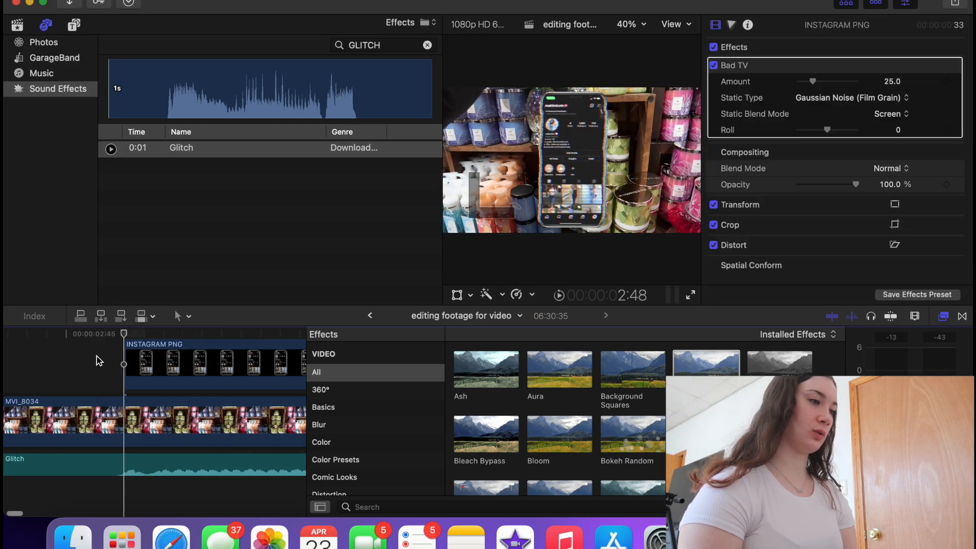
{"action": "key", "text": "super+minus"}
{"action": "key", "text": "super+minus"}
{"action": "scroll", "coordinate": [126, 438], "scroll_direction": "right", "scroll_amount": 4}
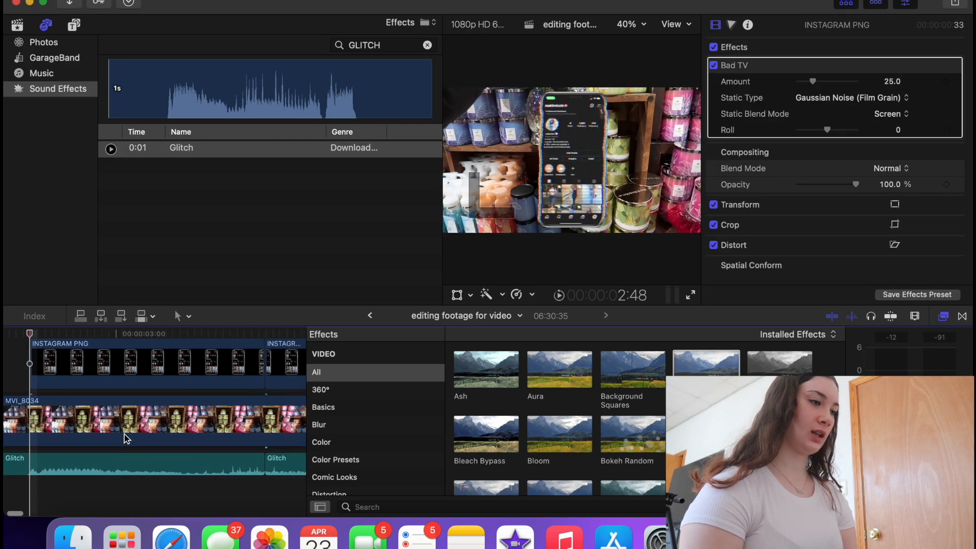
{"action": "left_click", "coordinate": [240, 424]}
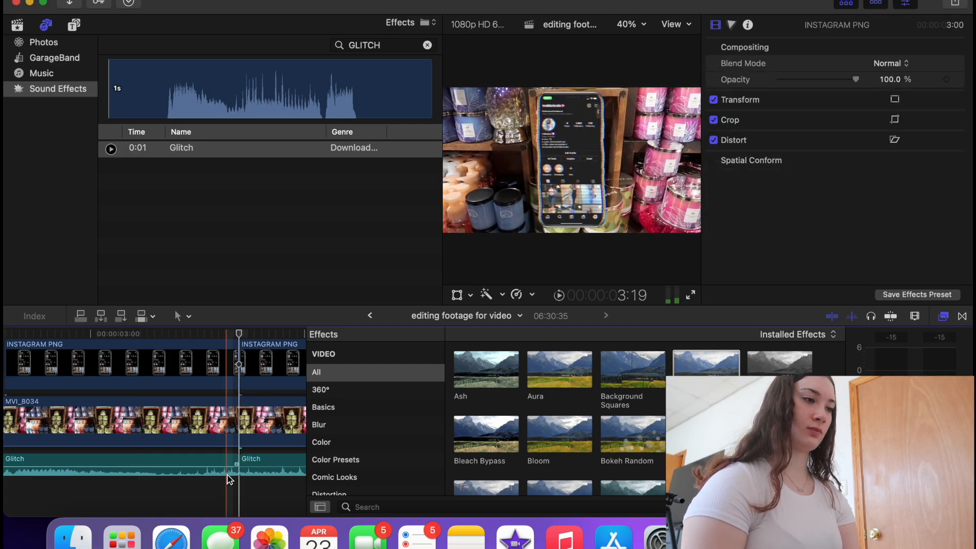
{"action": "key", "text": "super+minus"}
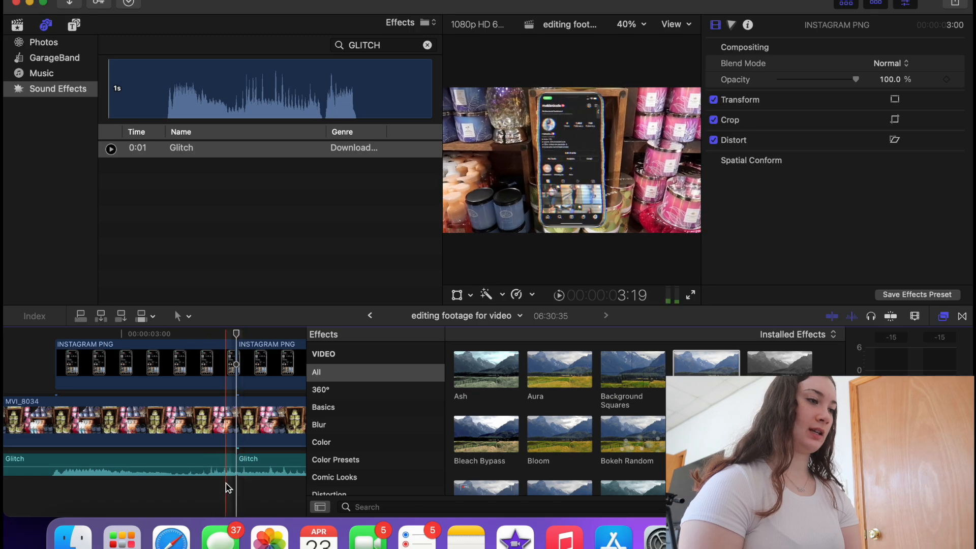
{"action": "scroll", "coordinate": [225, 462], "scroll_direction": "right", "scroll_amount": 6}
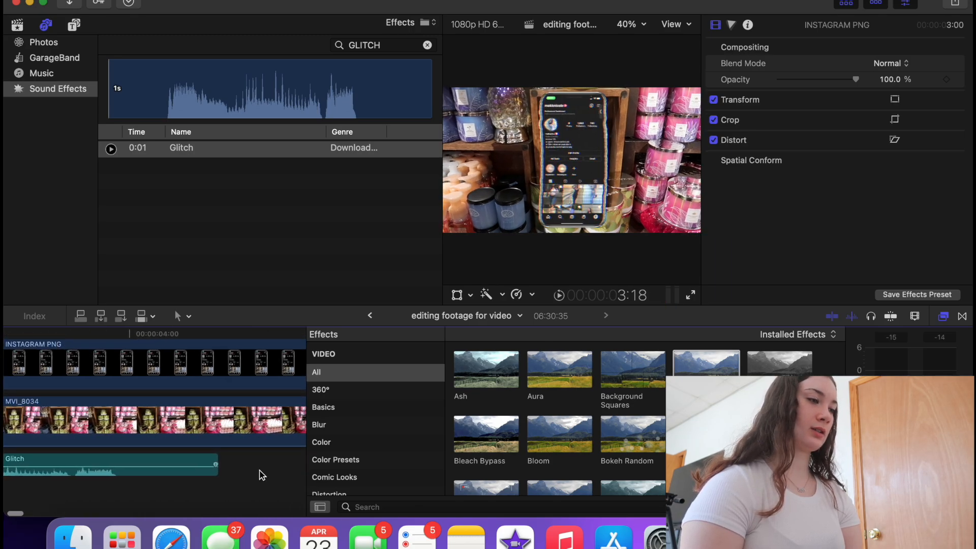
{"action": "left_click_drag", "start_coordinate": [109, 458], "coordinate": [250, 475]}
{"action": "key", "text": "super+minus"}
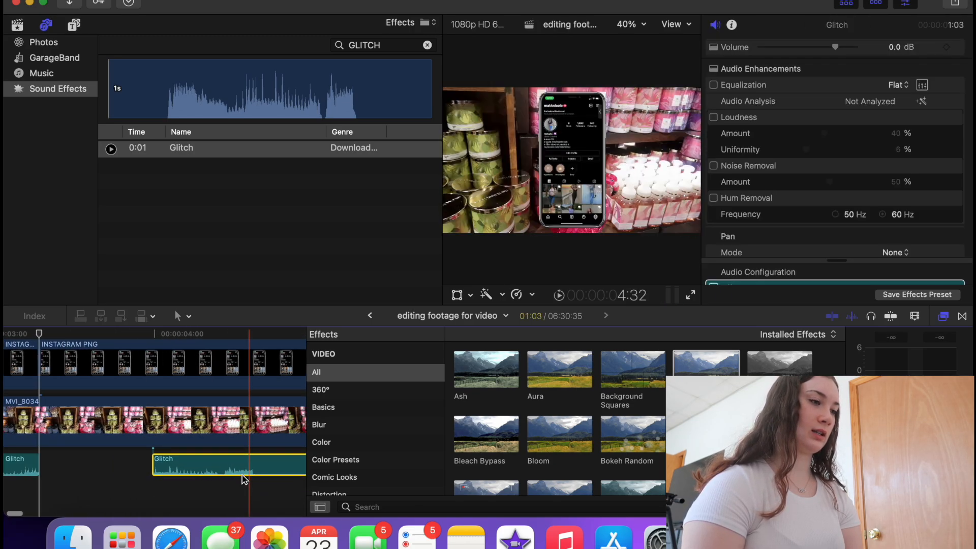
{"action": "left_click_drag", "start_coordinate": [186, 454], "coordinate": [235, 454]}
{"action": "key", "text": "super+minus"}
{"action": "key", "text": "super+minus"}
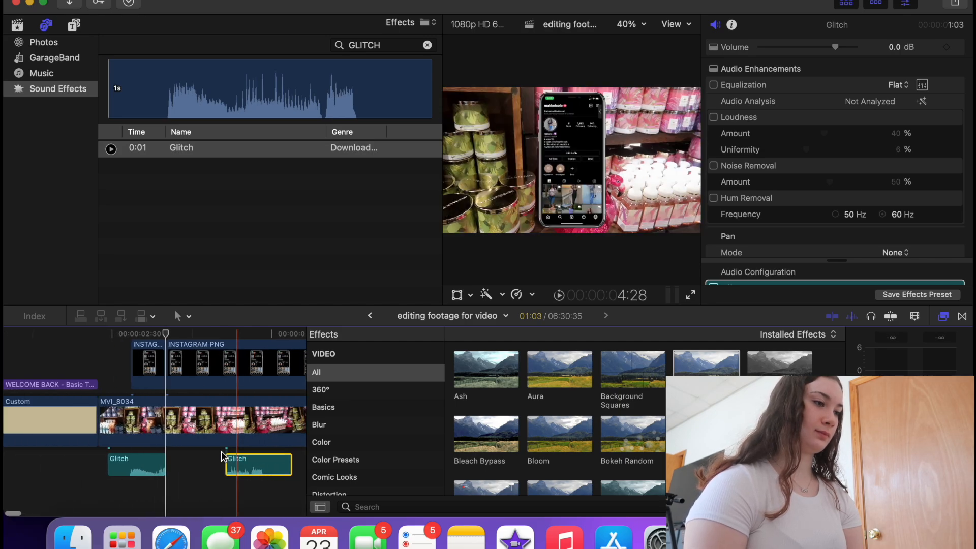
{"action": "scroll", "coordinate": [221, 451], "scroll_direction": "right", "scroll_amount": 4}
{"action": "key", "text": "space"}
{"action": "key", "text": "space"}
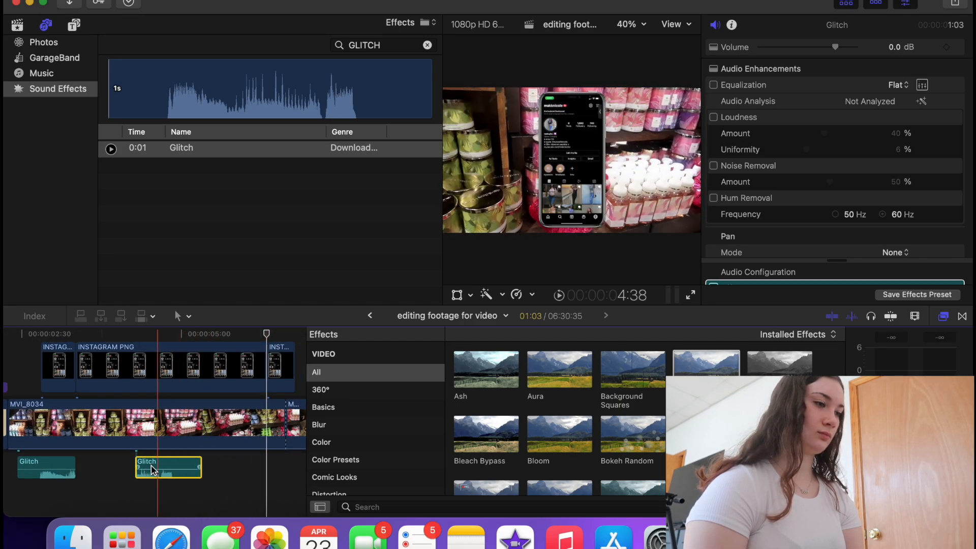
{"action": "left_click_drag", "start_coordinate": [148, 461], "coordinate": [274, 462]}
- Blade the Glitch sound at the store-clip cut and delete its tail
{"action": "key", "text": "super+equal"}
{"action": "scroll", "coordinate": [273, 460], "scroll_direction": "right", "scroll_amount": 4}
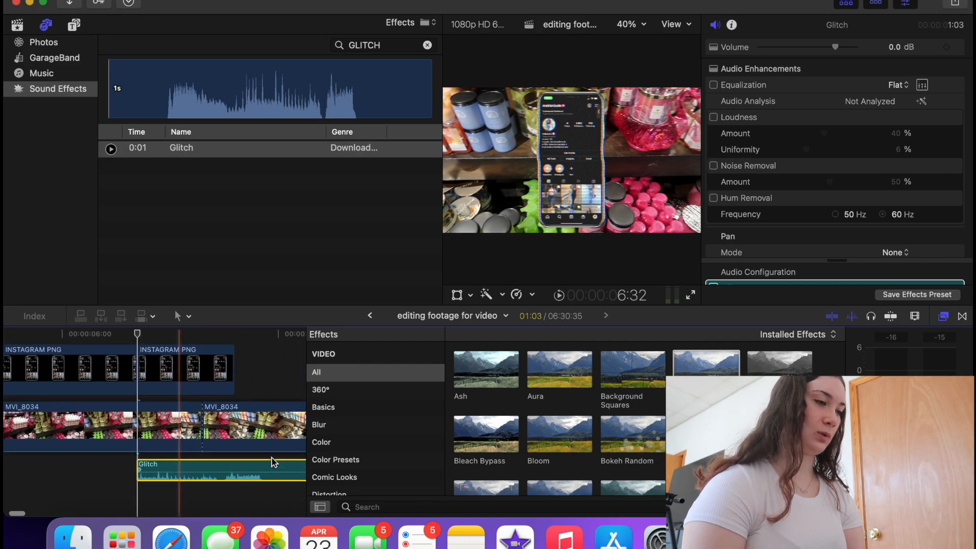
{"action": "key", "text": "Down"}
{"action": "key", "text": "Left"}
{"action": "key", "text": "space"}
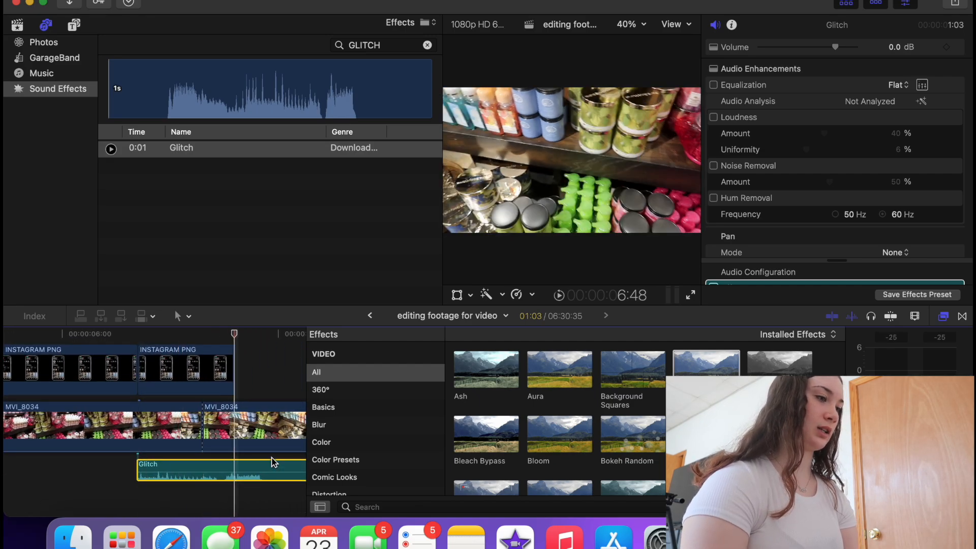
{"action": "key", "text": "super+b"}
{"action": "left_click", "coordinate": [264, 467]}
{"action": "key", "text": "Delete"}
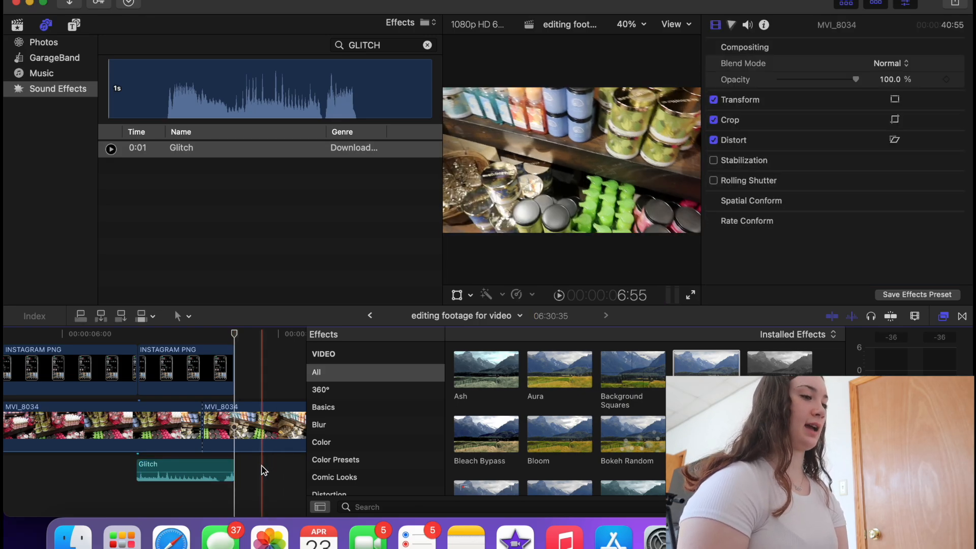
{"action": "key", "text": "super+minus"}
{"action": "key", "text": "super+minus"}
{"action": "key", "text": "super+minus"}
- Play back the edit, then undo to drop the INSTAGRAM PNG overlays and Glitch sounds
{"action": "left_click", "coordinate": [95, 393]}
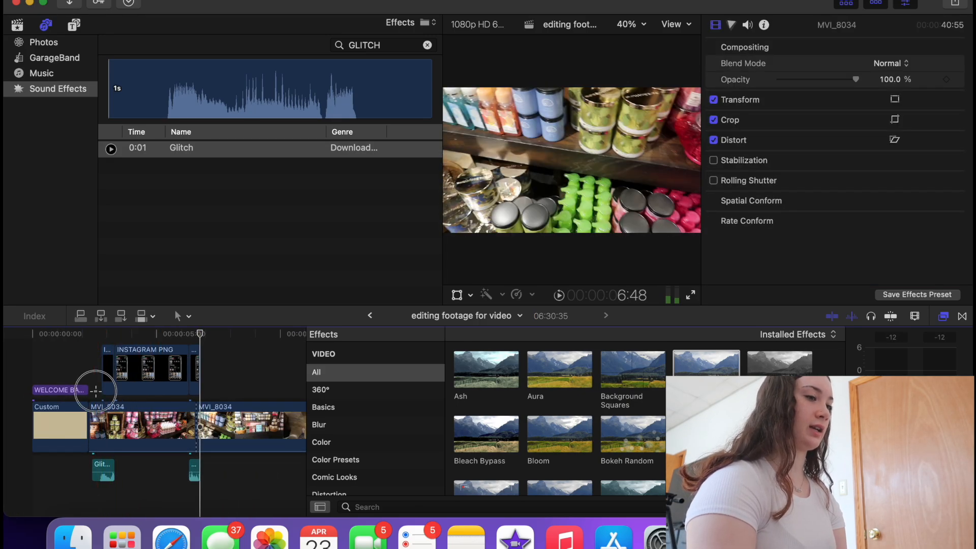
{"action": "key", "text": "XF86AudioRaiseVolume"}
{"action": "key", "text": "space"}
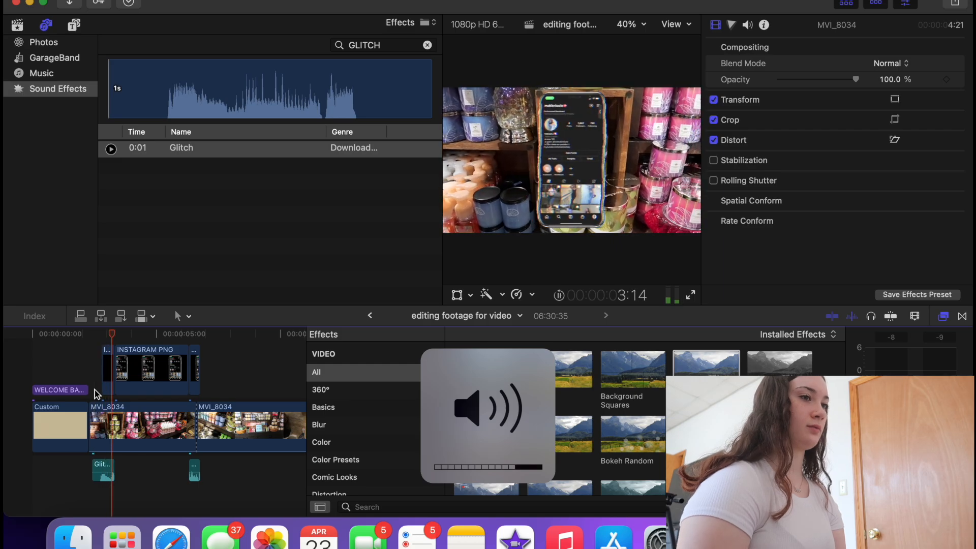
{"action": "key", "text": "XF86AudioRaiseVolume"}
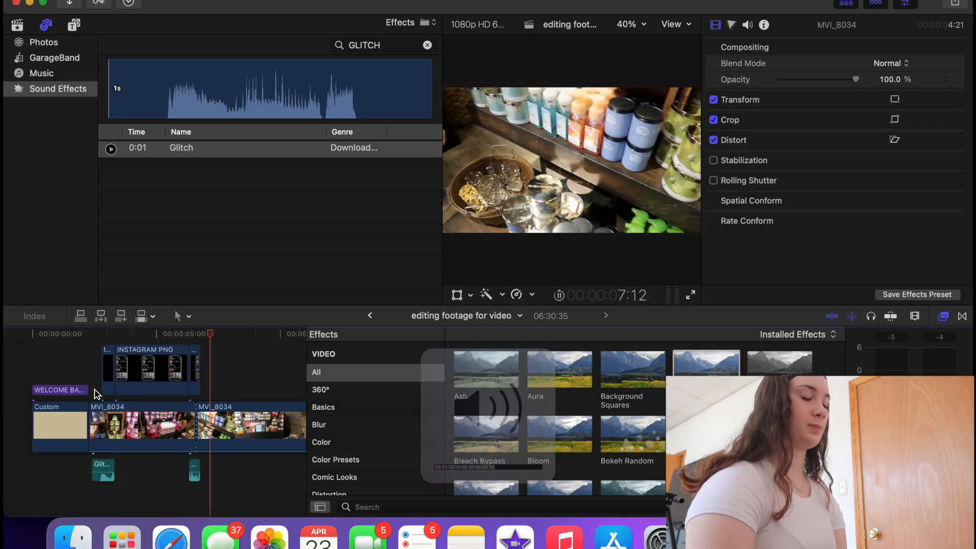
{"action": "key", "text": "space"}
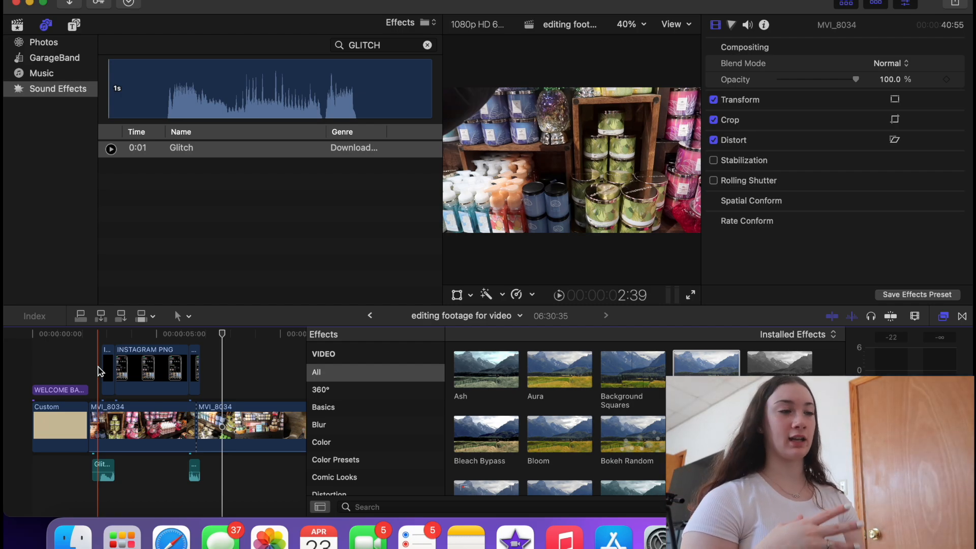
{"action": "key", "text": "super+z"}
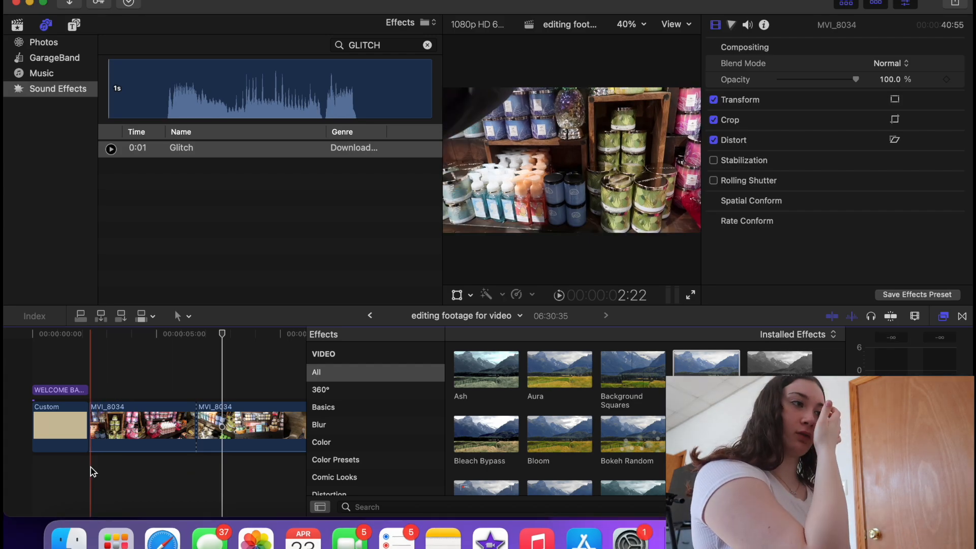
- Search sound effects for 'mouse' and place Computer Mouse at the store clip start
{"action": "left_click", "coordinate": [428, 46]}
{"action": "type", "text": "mouse"}
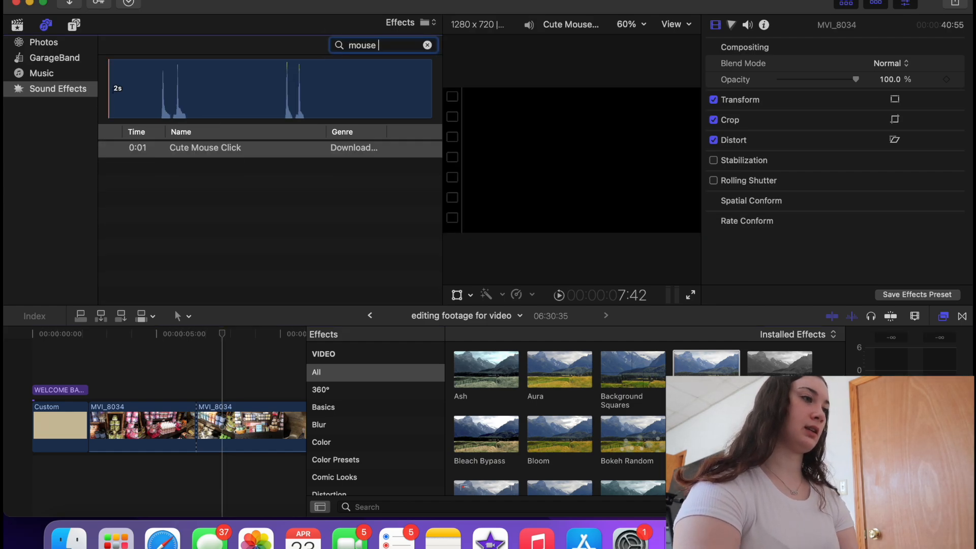
{"action": "key", "text": "BackSpace"}
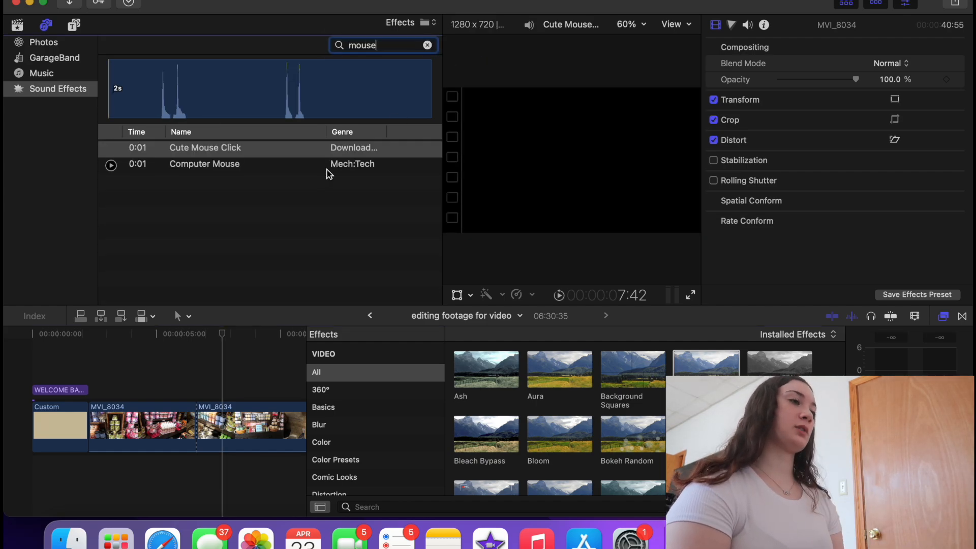
{"action": "left_click_drag", "start_coordinate": [325, 167], "coordinate": [107, 465]}
{"action": "key", "text": "super+equal"}
{"action": "key", "text": "super+equal"}
{"action": "key", "text": "super+equal"}
{"action": "key", "text": "super+equal"}
{"action": "left_click", "coordinate": [37, 375]}
- Preview the opening with the click sound, then delete the Computer Mouse clip
{"action": "key", "text": "space"}
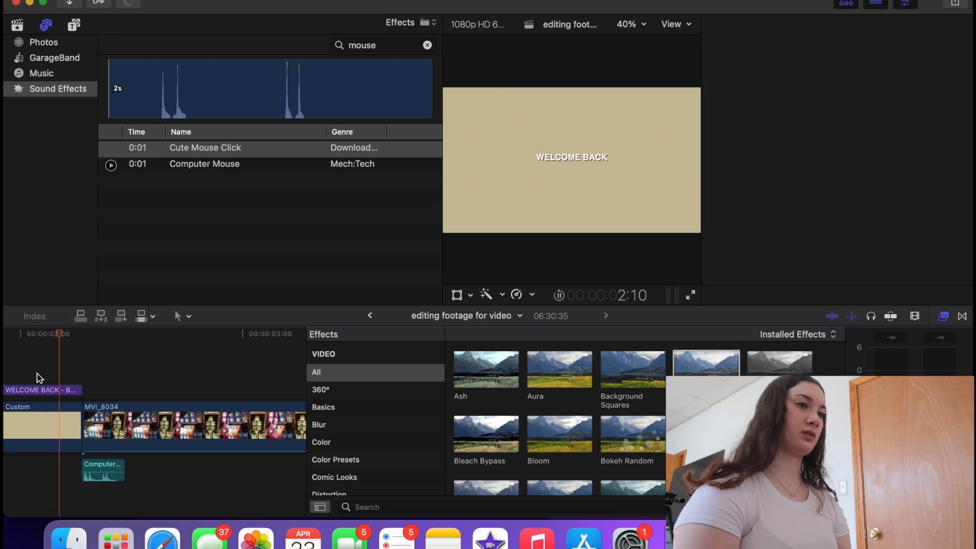
{"action": "key", "text": "space"}
{"action": "left_click", "coordinate": [37, 374]}
{"action": "key", "text": "space"}
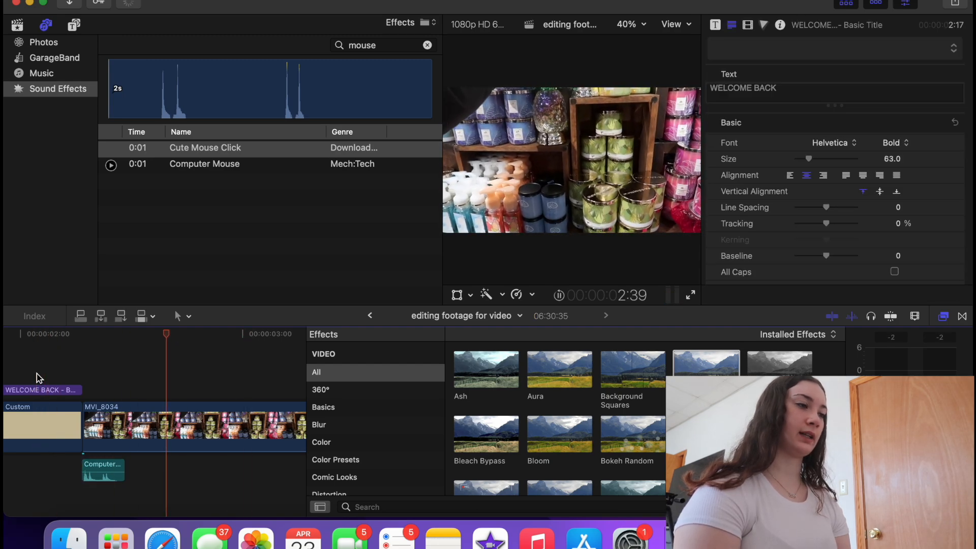
{"action": "left_click", "coordinate": [101, 476]}
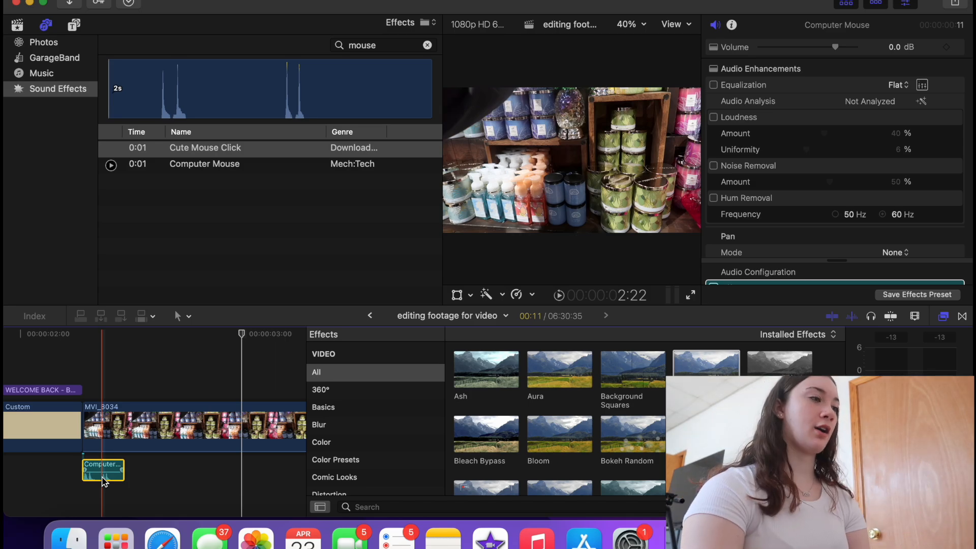
{"action": "key", "text": "Delete"}
- Filter sound effects to 're' and place the INSTAGRAM PNG back above the store footage
{"action": "left_click", "coordinate": [420, 47]}
{"action": "type", "text": "re"}
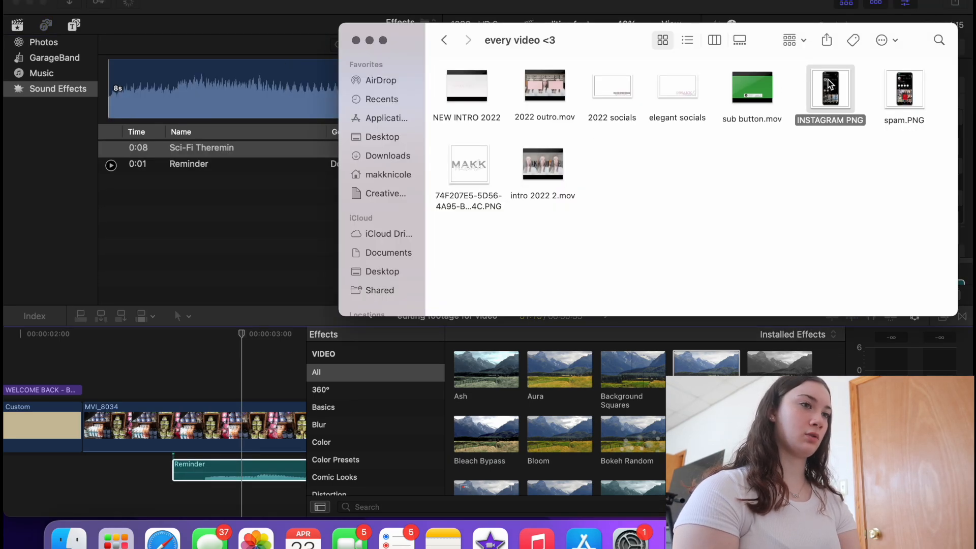
{"action": "left_click_drag", "start_coordinate": [829, 84], "coordinate": [206, 358]}
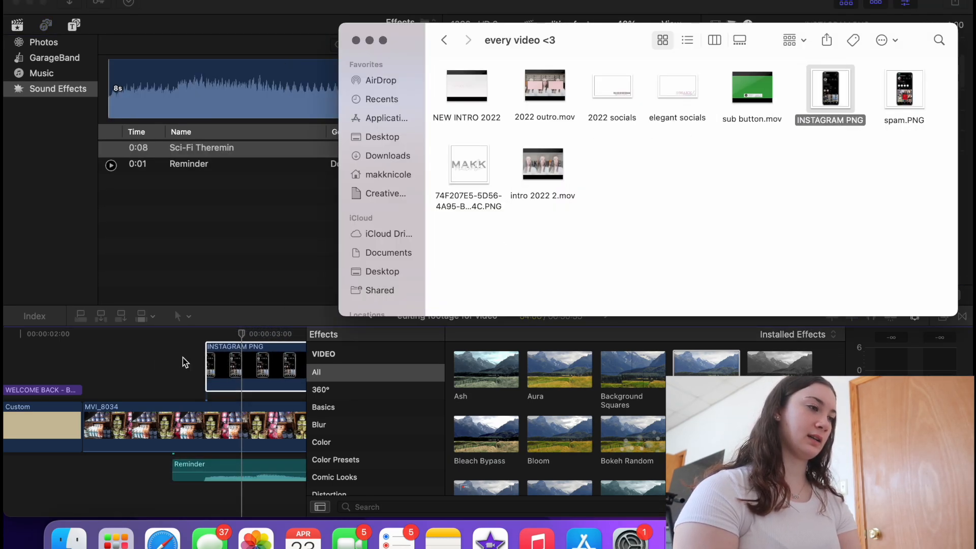
{"action": "left_click", "coordinate": [148, 362]}
{"action": "key", "text": "space"}
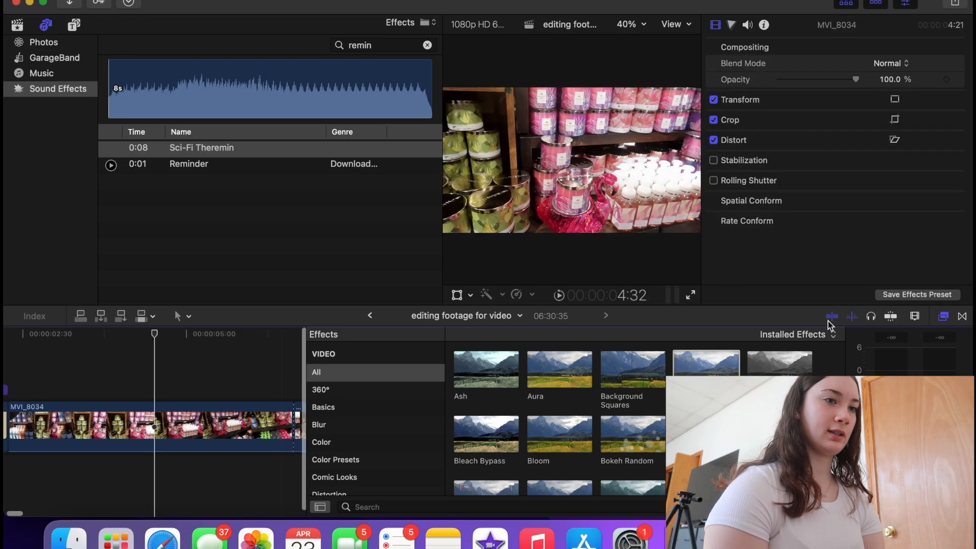
- Drag the Slide transition from Movements between the Custom opener and MVI_8034
{"action": "left_click", "coordinate": [962, 316]}
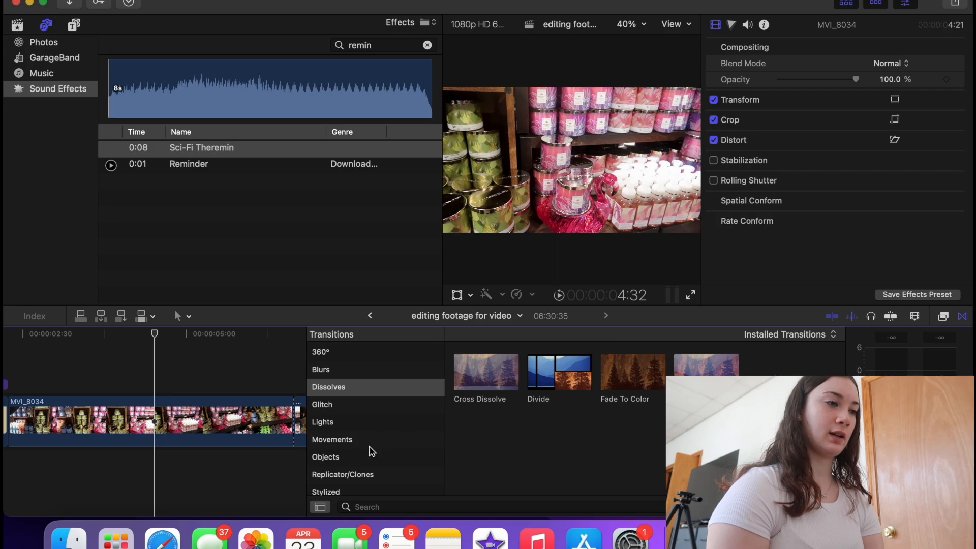
{"action": "scroll", "coordinate": [373, 451], "scroll_direction": "up", "scroll_amount": 1}
{"action": "left_click", "coordinate": [372, 451]}
{"action": "scroll", "coordinate": [373, 451], "scroll_direction": "down", "scroll_amount": 1}
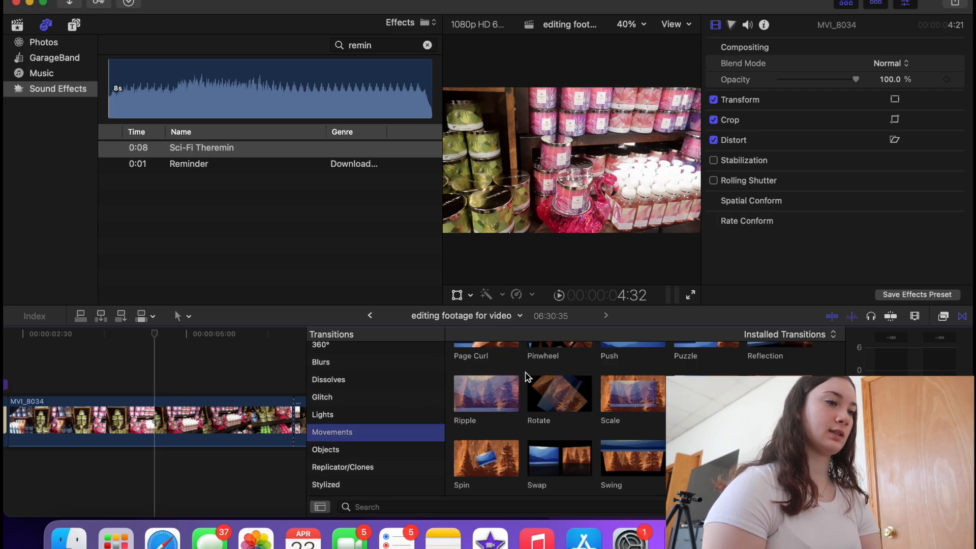
{"action": "left_click_drag", "start_coordinate": [527, 376], "coordinate": [112, 425]}
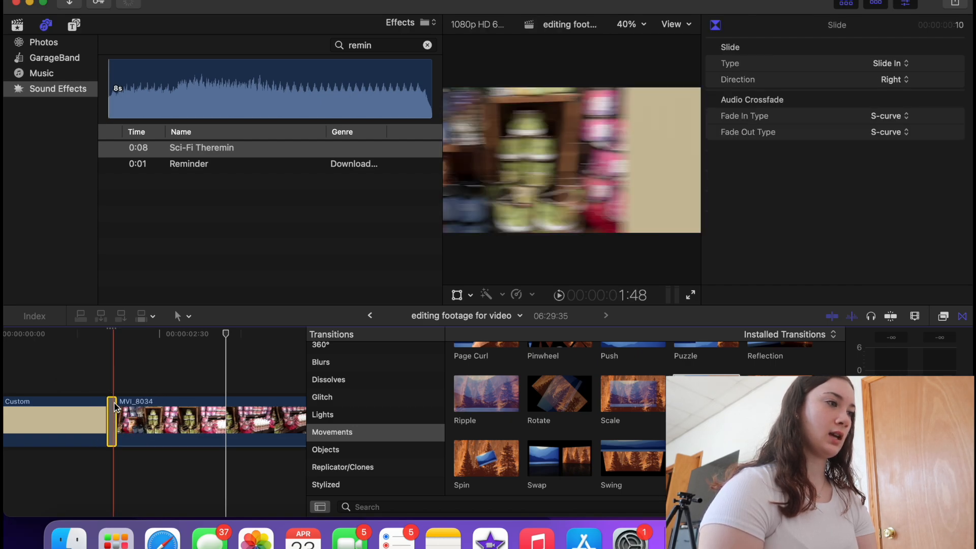
- Try Golf Hit 1 from a 'golf' sound search under the footage, then undo it
{"action": "double_click", "coordinate": [380, 46]}
{"action": "type", "text": "golf"}
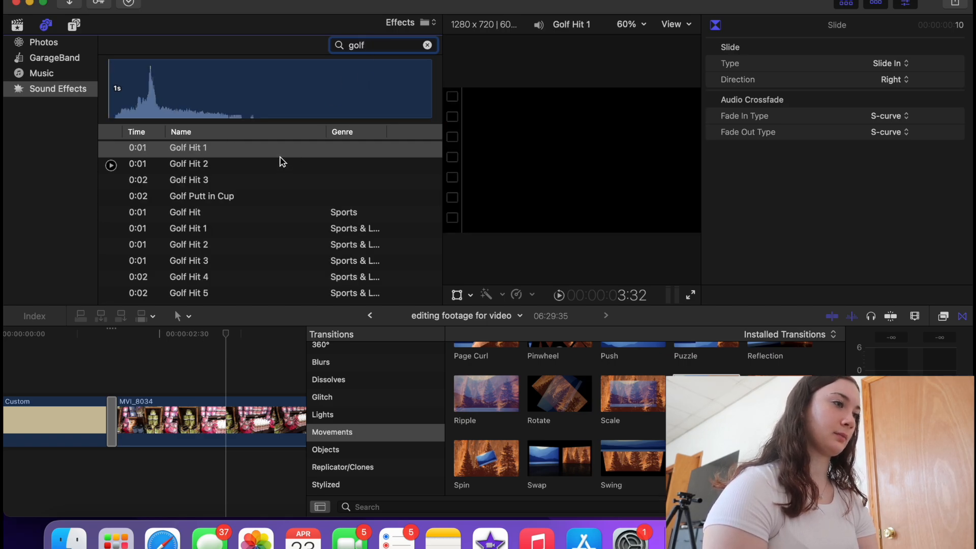
{"action": "left_click_drag", "start_coordinate": [281, 149], "coordinate": [109, 476]}
{"action": "left_click", "coordinate": [81, 383]}
{"action": "key", "text": "space"}
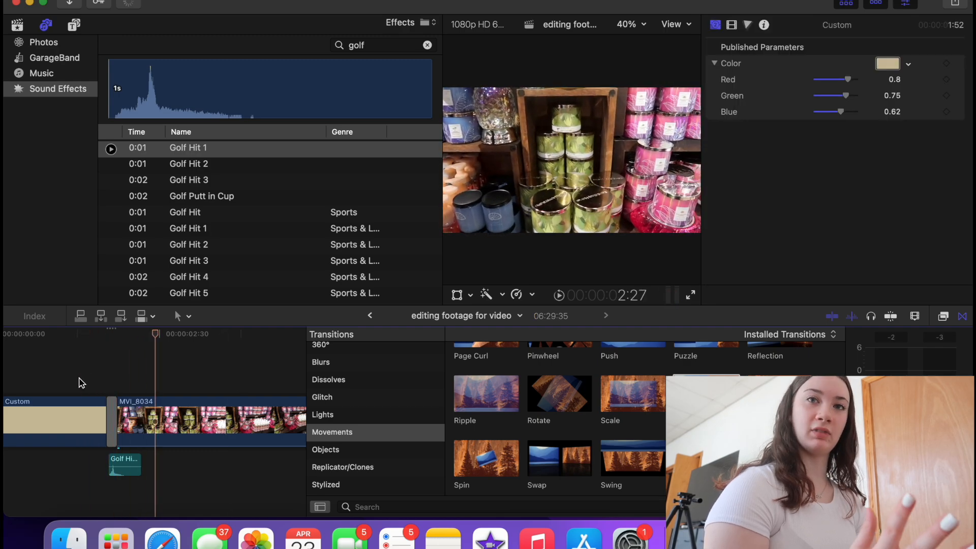
{"action": "key", "text": "space"}
{"action": "key", "text": "super+z"}
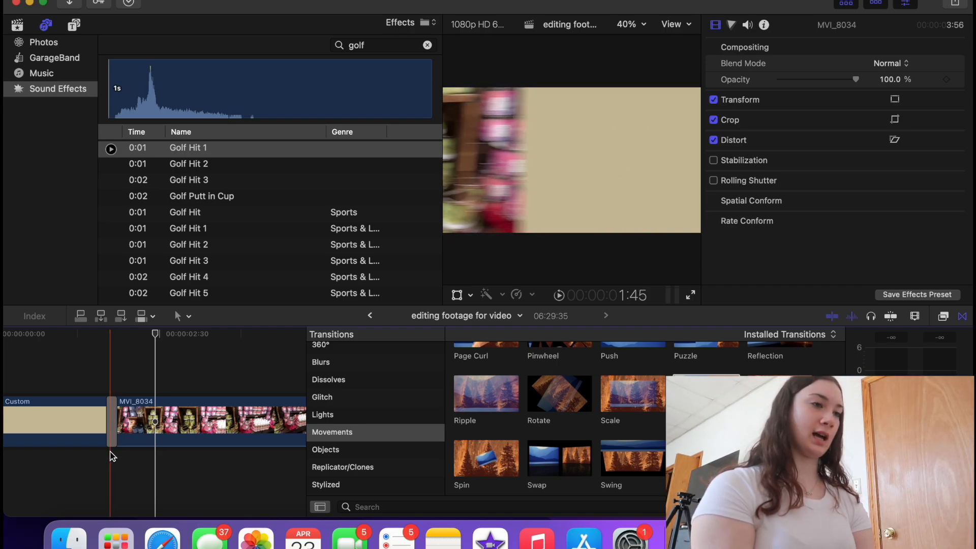
- Select the Slide transition and the first store clip to inspect them
{"action": "left_click", "coordinate": [112, 419]}
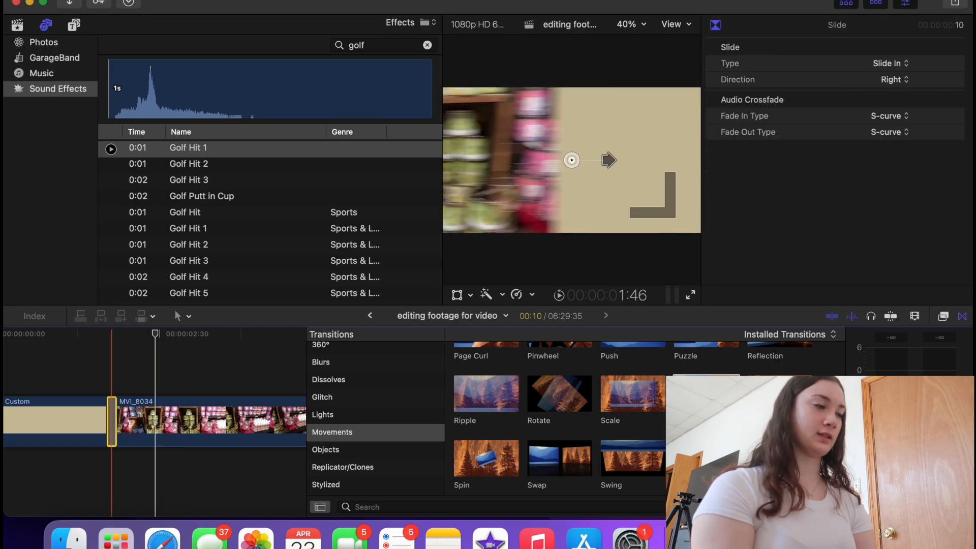
{"action": "left_click", "coordinate": [144, 420]}
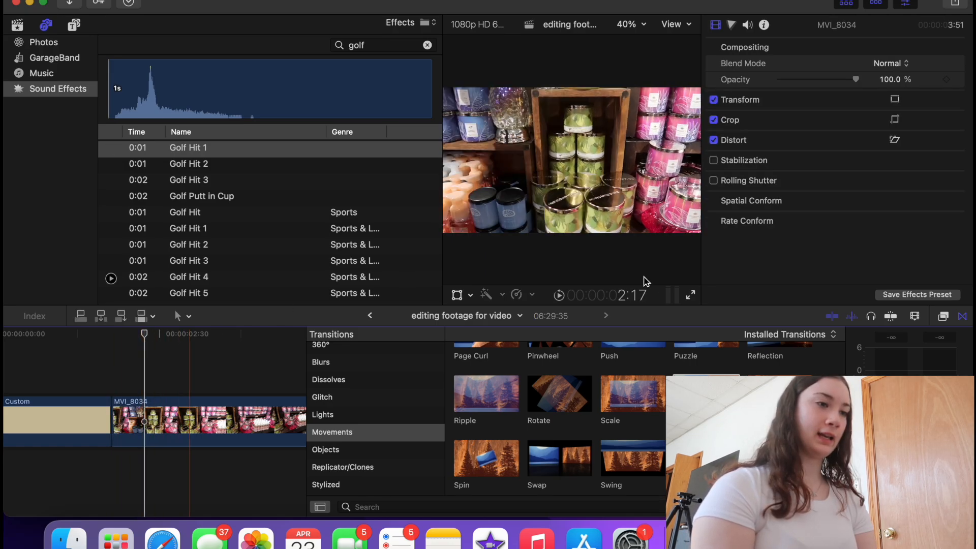
{"action": "scroll", "coordinate": [620, 410], "scroll_direction": "up", "scroll_amount": 5}
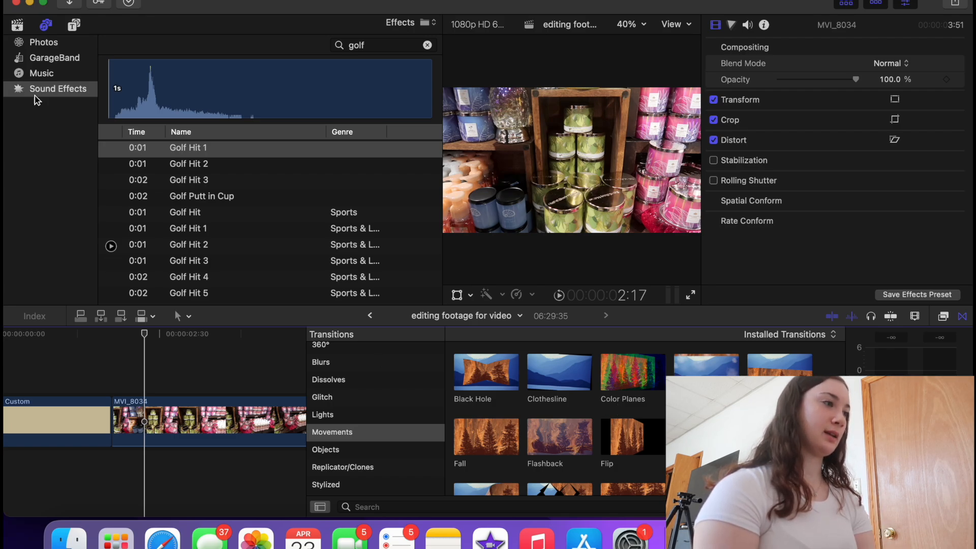
- Add a Custom generator from Generators into the timeline after the beige opener
{"action": "left_click", "coordinate": [74, 25]}
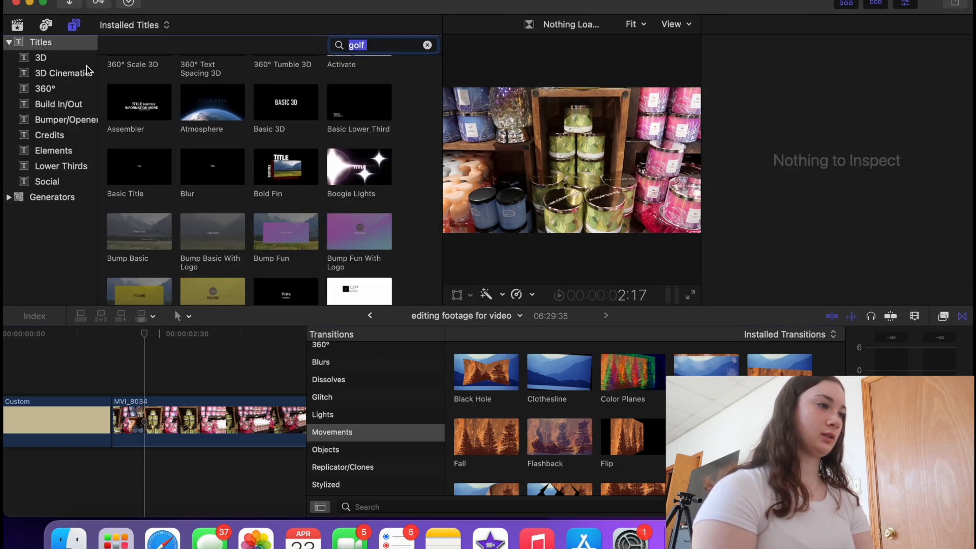
{"action": "left_click", "coordinate": [44, 198]}
{"action": "left_click_drag", "start_coordinate": [352, 151], "coordinate": [109, 406]}
{"action": "key", "text": "super+minus"}
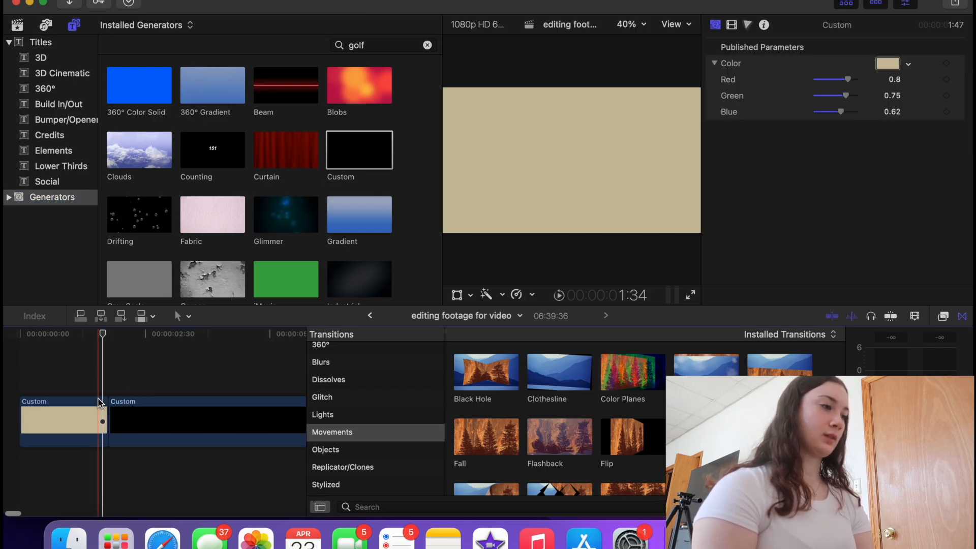
- Import the Bad audio from Downloads and blade the black Custom clip at the playhead
{"action": "left_click", "coordinate": [70, 538]}
{"action": "left_click", "coordinate": [379, 153]}
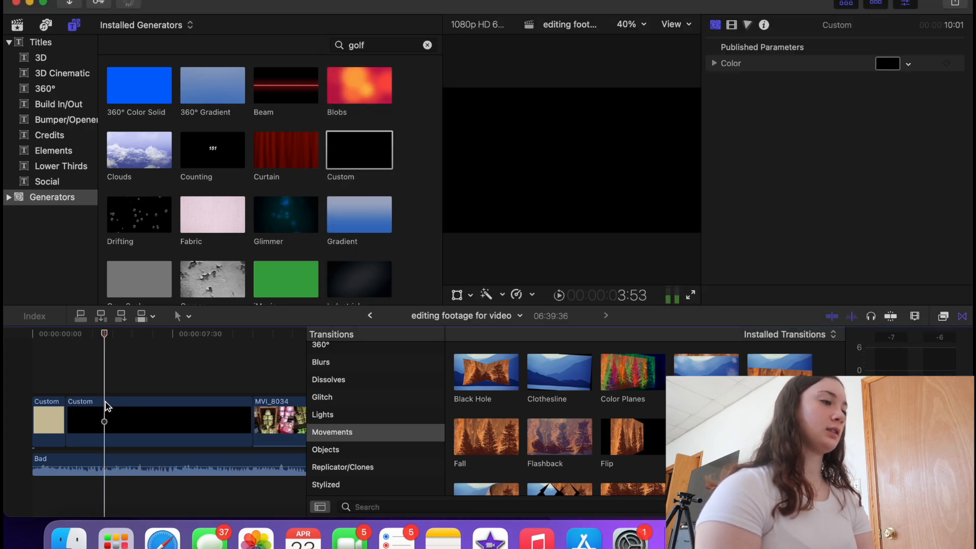
{"action": "left_click", "coordinate": [107, 405]}
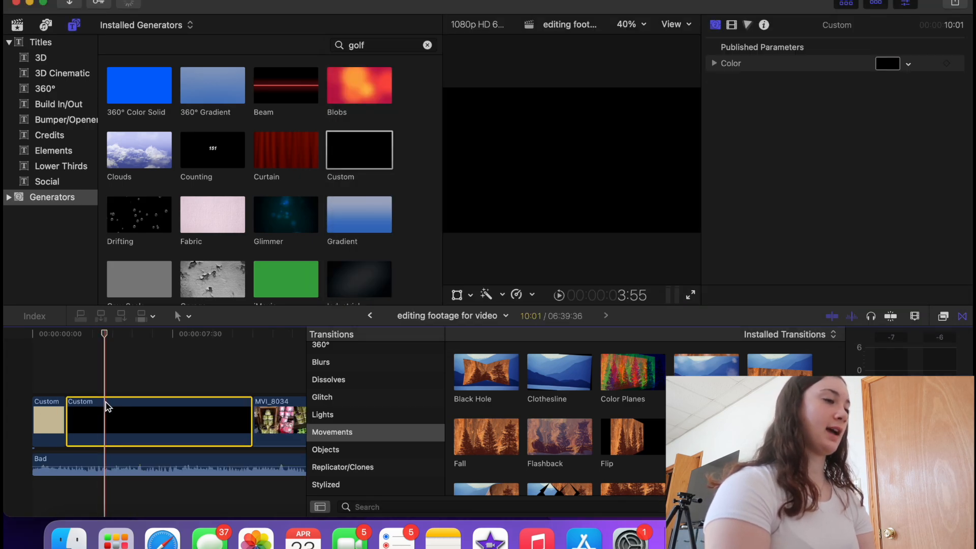
{"action": "key", "text": "super+b"}
{"action": "left_click", "coordinate": [107, 460]}
- Split the Bad audio at the playhead and delete the right-hand Custom and Bad pieces
{"action": "key", "text": "super+b"}
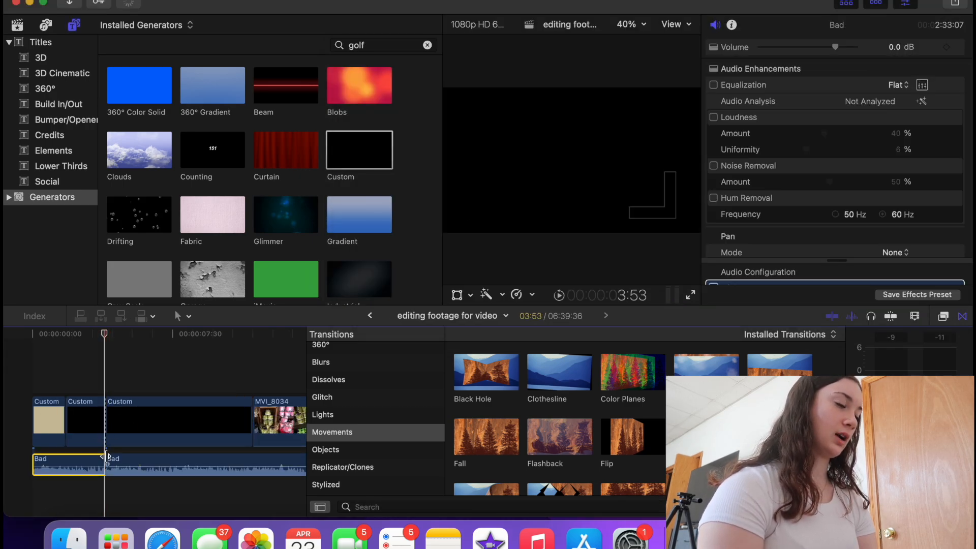
{"action": "left_click_drag", "start_coordinate": [159, 373], "coordinate": [165, 525]}
{"action": "key", "text": "Delete"}
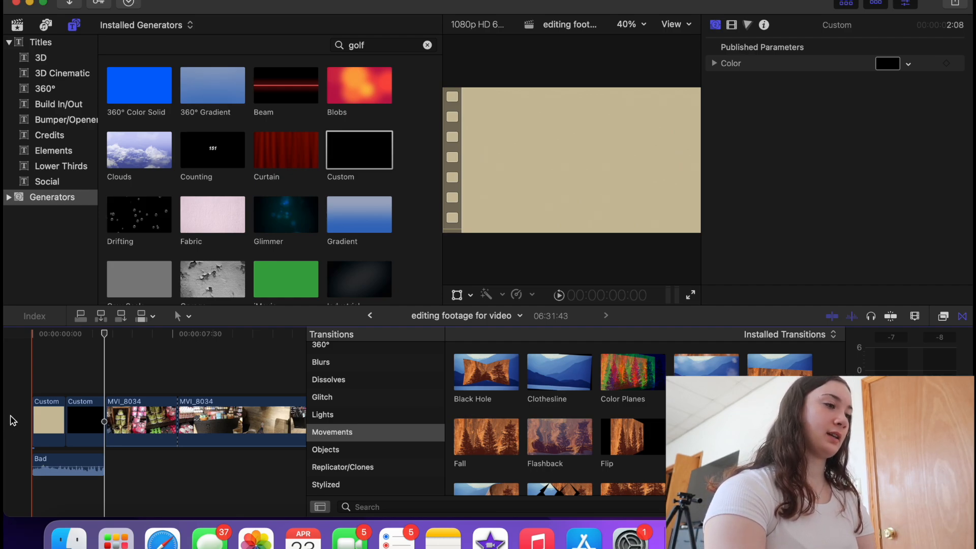
- Trim the end of the Bad audio and play the project from the start
{"action": "key", "text": "XF86AudioMute"}
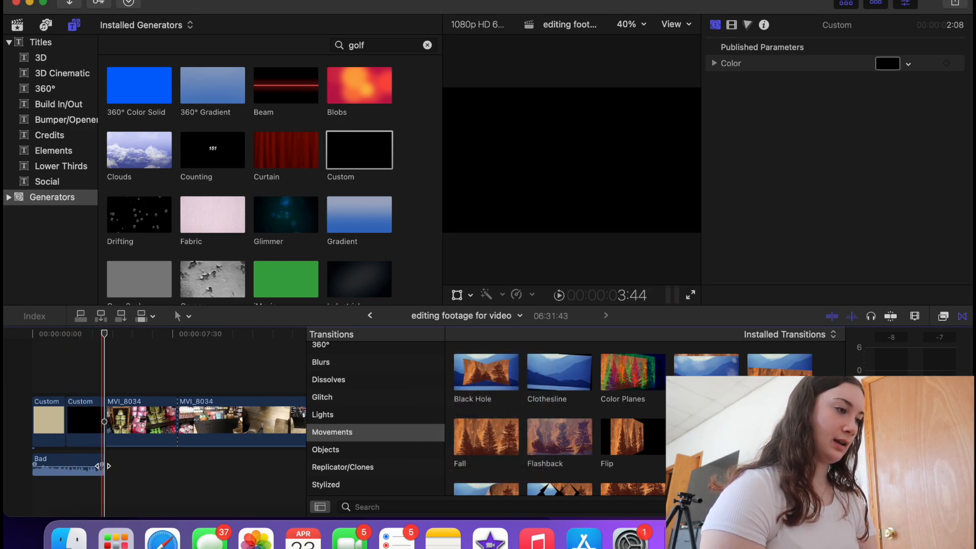
{"action": "left_click_drag", "start_coordinate": [99, 465], "coordinate": [60, 474]}
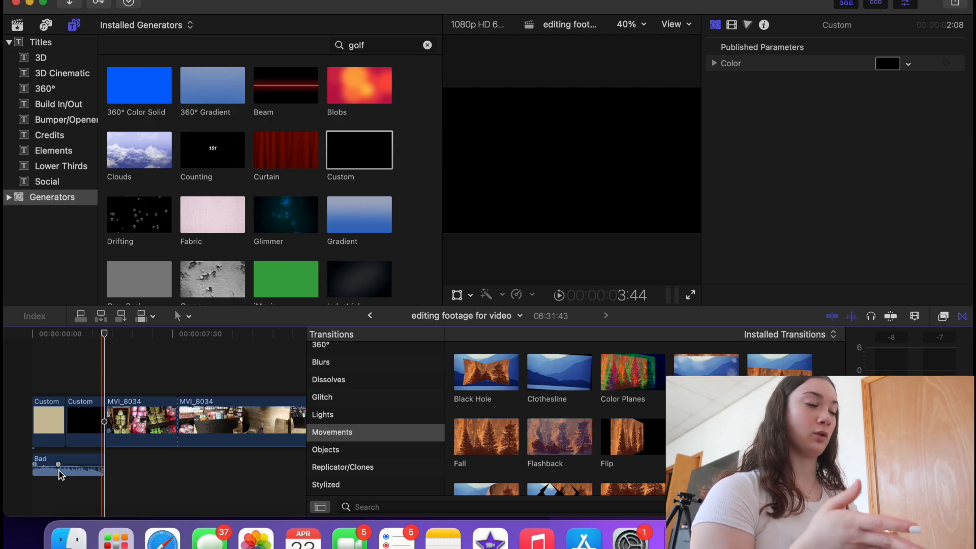
{"action": "left_click", "coordinate": [6, 452]}
{"action": "key", "text": "XF86AudioRaiseVolume"}
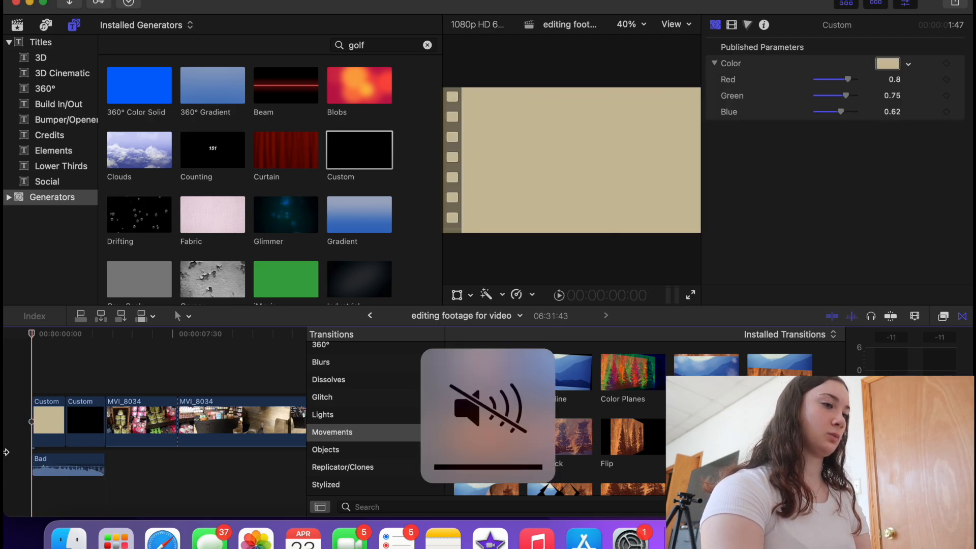
{"action": "key", "text": "space"}
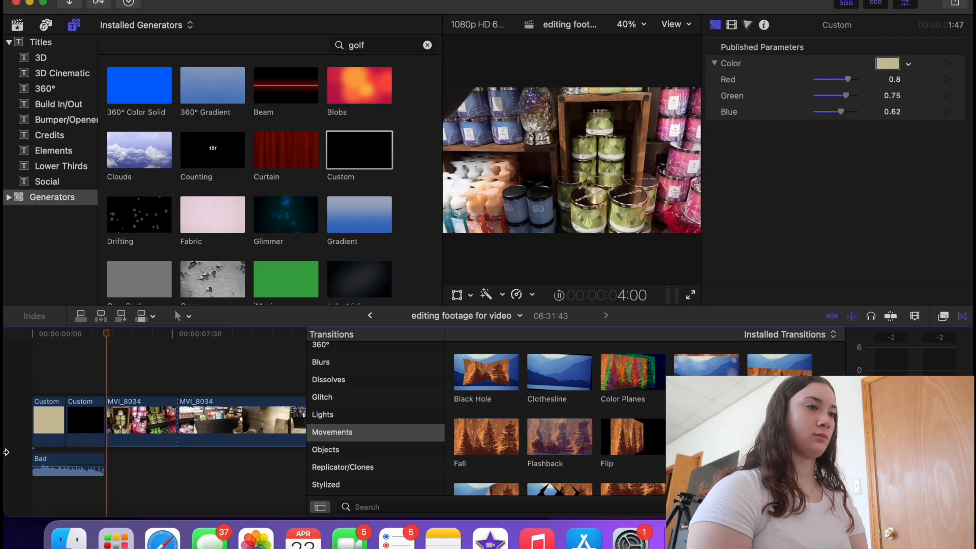
{"action": "key", "text": "space"}
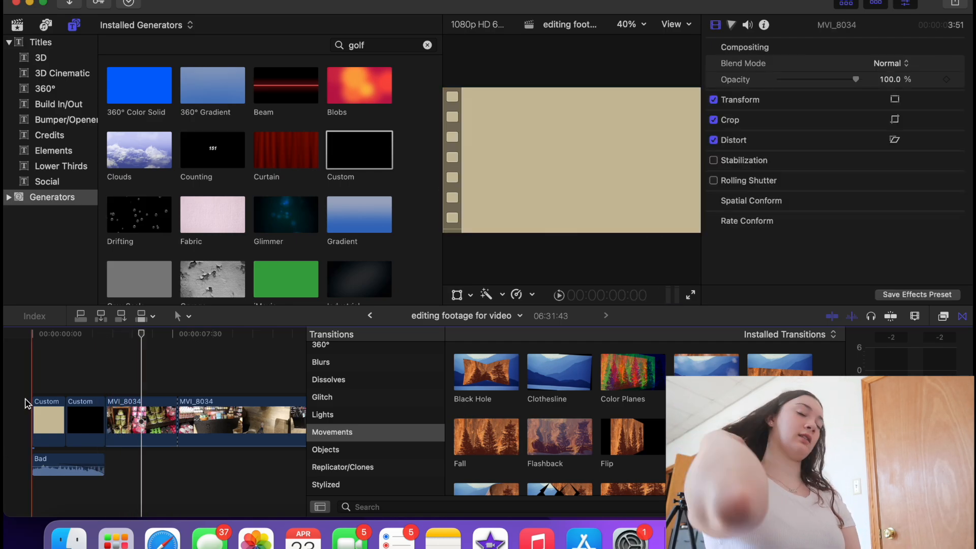
- Delete the Bad audio, then blade and remove the black Custom clip pieces
{"action": "left_click", "coordinate": [86, 464]}
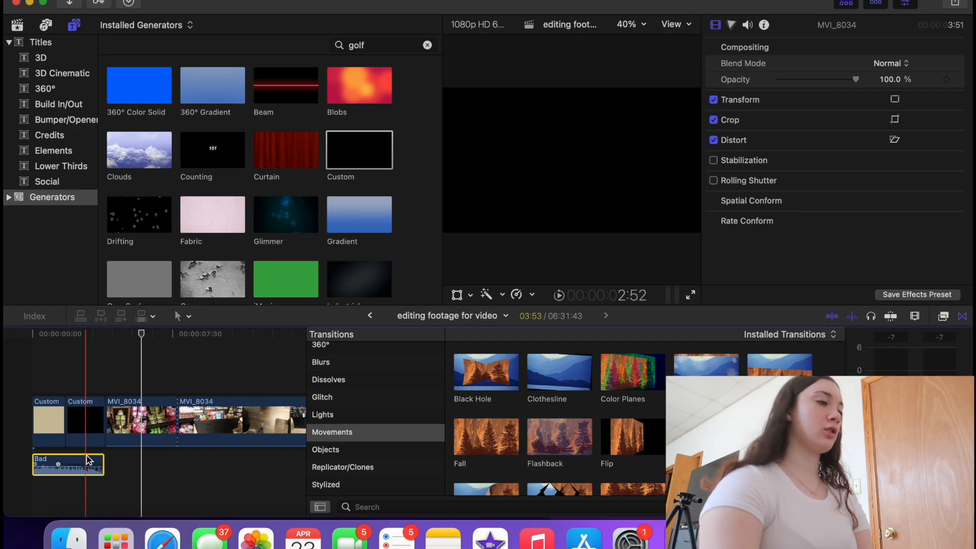
{"action": "key", "text": "Delete"}
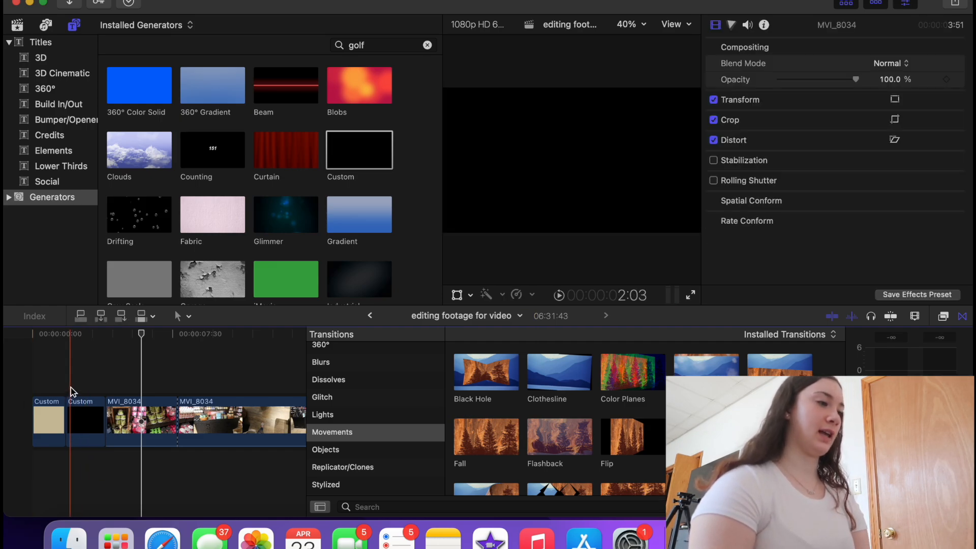
{"action": "left_click", "coordinate": [43, 390]}
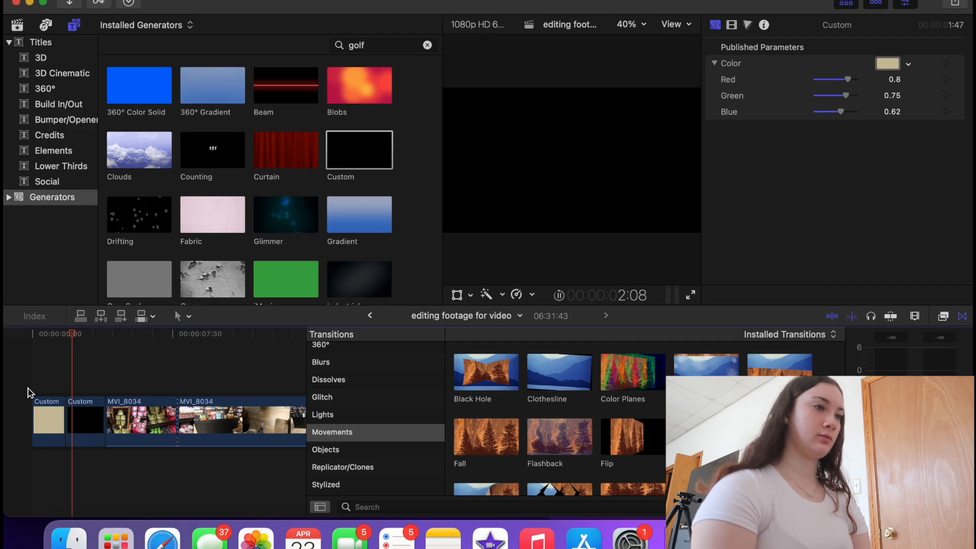
{"action": "key", "text": "super+b"}
{"action": "left_click", "coordinate": [95, 428]}
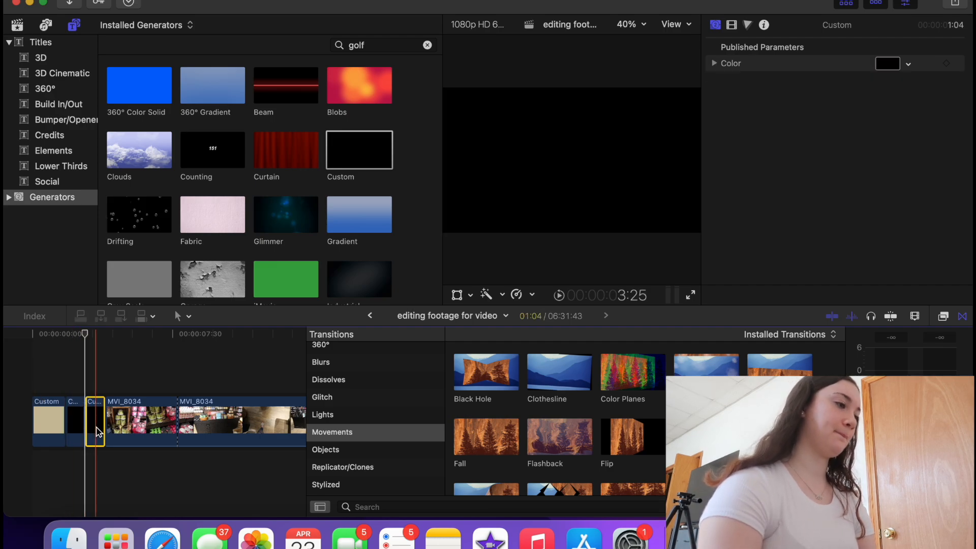
{"action": "key", "text": "BackSpace"}
{"action": "left_click", "coordinate": [6, 402]}
{"action": "key", "text": "space"}
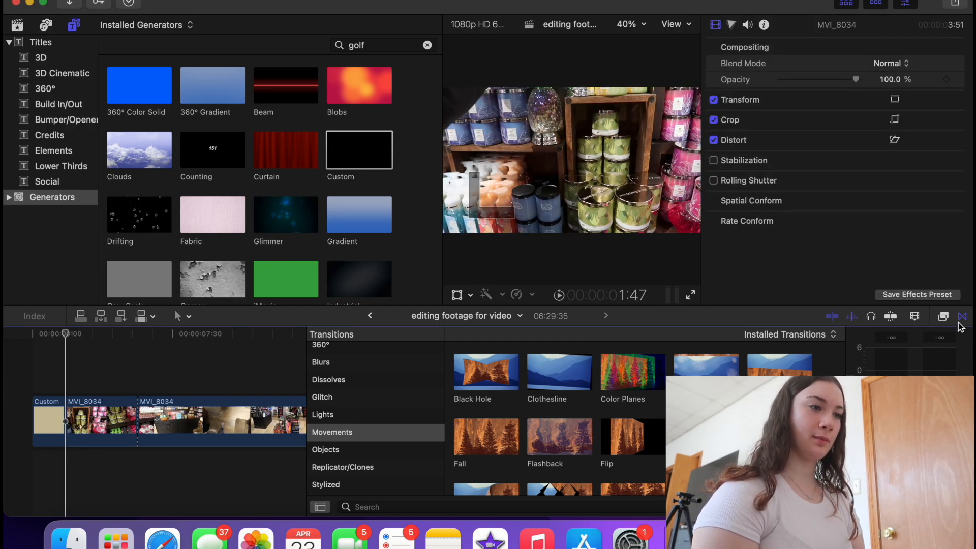
- Place Fade To Color between the two MVI_8034 clips and preview it
{"action": "scroll", "coordinate": [559, 422], "scroll_direction": "down", "scroll_amount": 5}
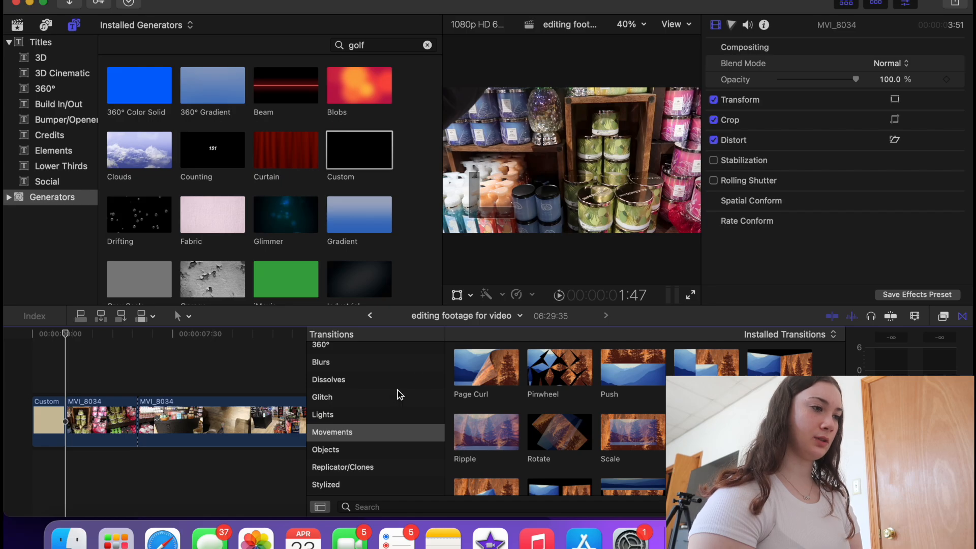
{"action": "left_click", "coordinate": [380, 381]}
{"action": "left_click_drag", "start_coordinate": [624, 380], "coordinate": [146, 410]}
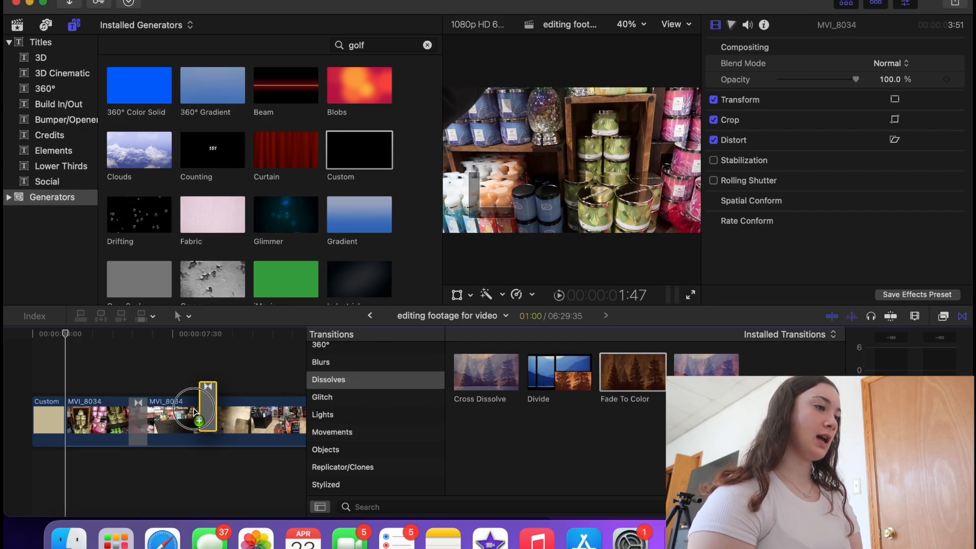
{"action": "left_click", "coordinate": [107, 394]}
{"action": "key", "text": "space"}
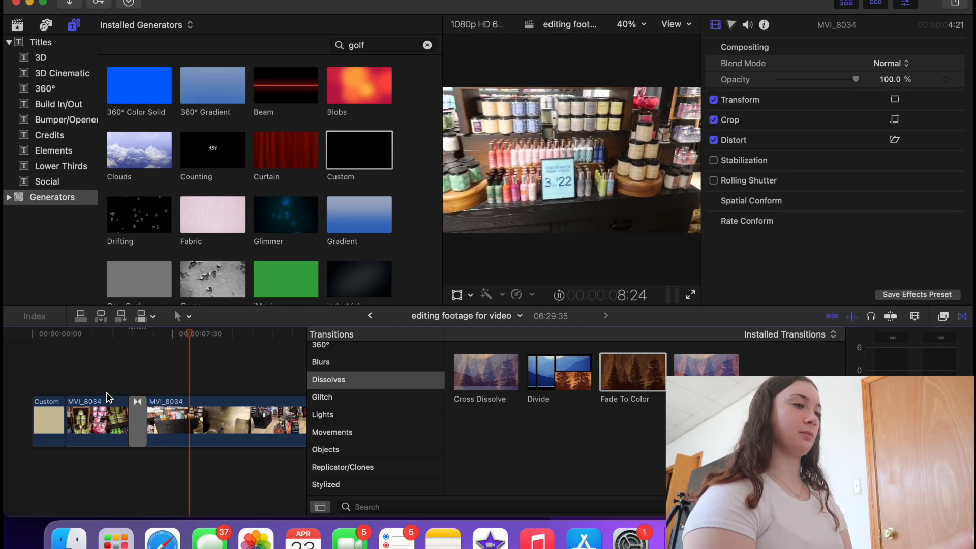
{"action": "key", "text": "space"}
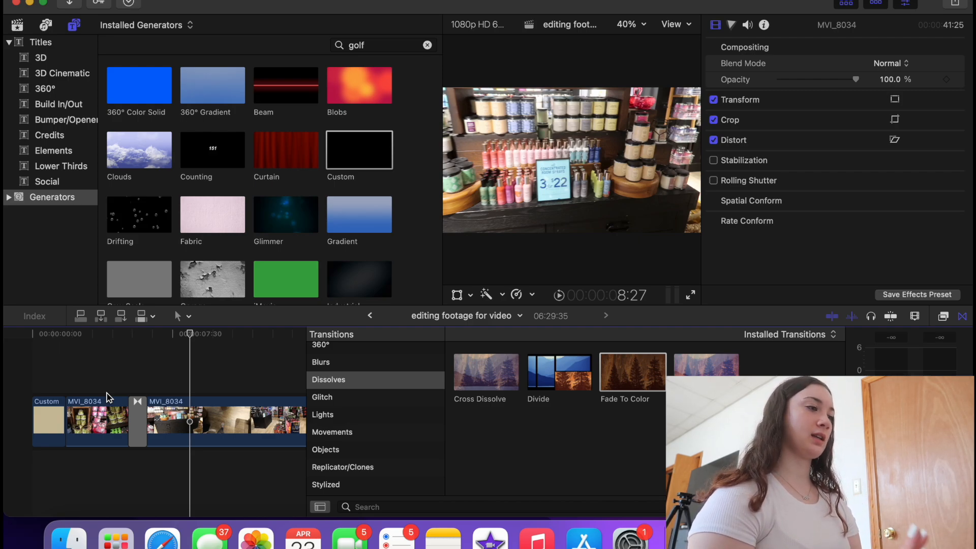
{"action": "left_click", "coordinate": [106, 397]}
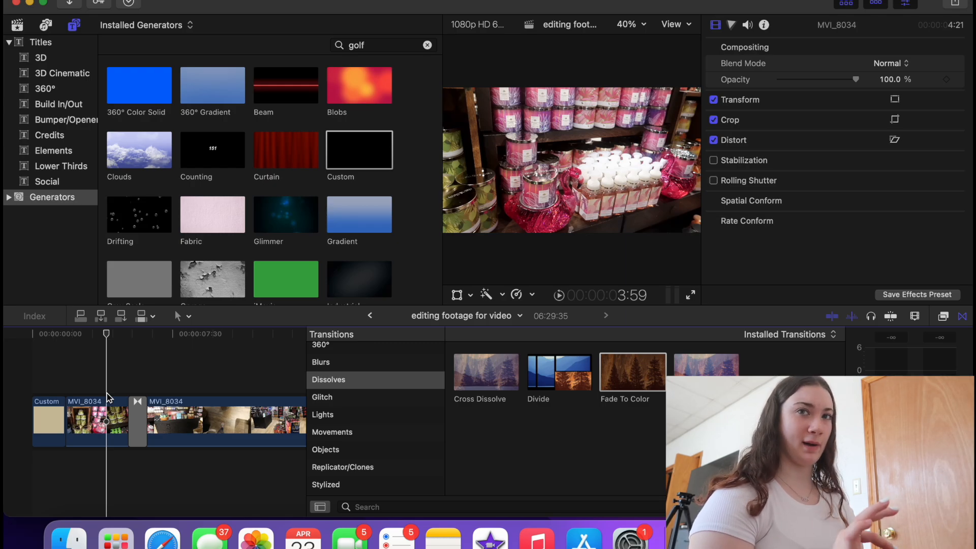
{"action": "key", "text": "space"}
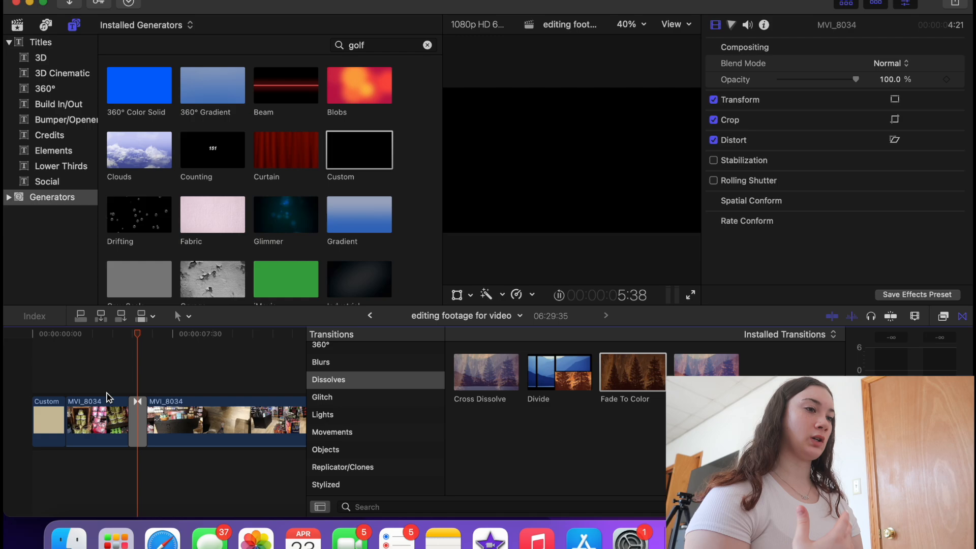
{"action": "key", "text": "space"}
- Try the Scale transition between the MVI_8034 clips, then delete it
{"action": "scroll", "coordinate": [355, 417], "scroll_direction": "down", "scroll_amount": 2}
{"action": "left_click", "coordinate": [354, 417]}
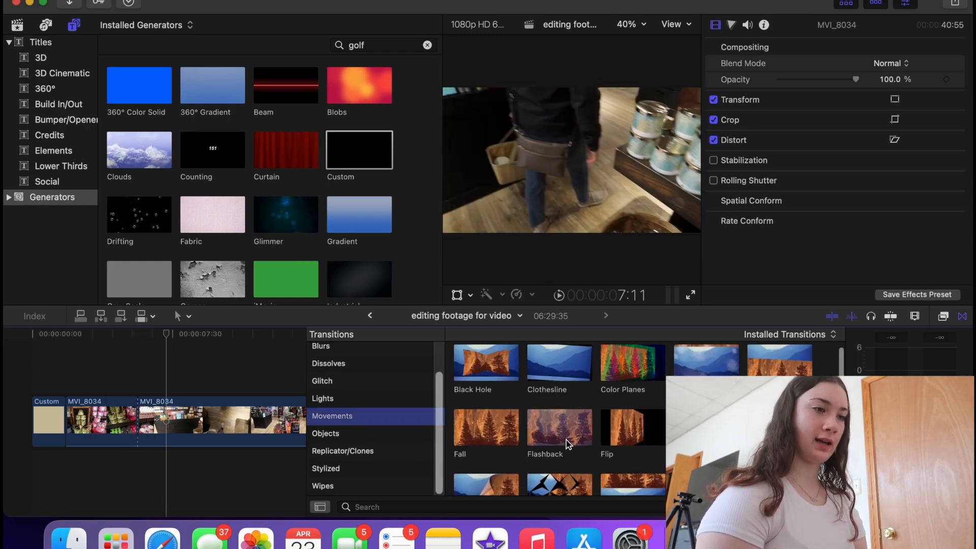
{"action": "scroll", "coordinate": [566, 442], "scroll_direction": "down", "scroll_amount": 5}
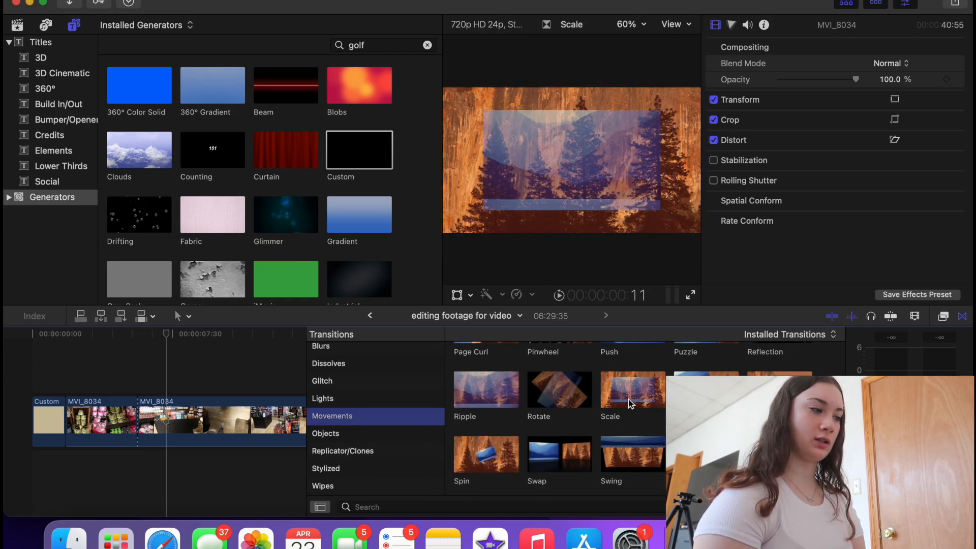
{"action": "left_click_drag", "start_coordinate": [644, 397], "coordinate": [134, 420]}
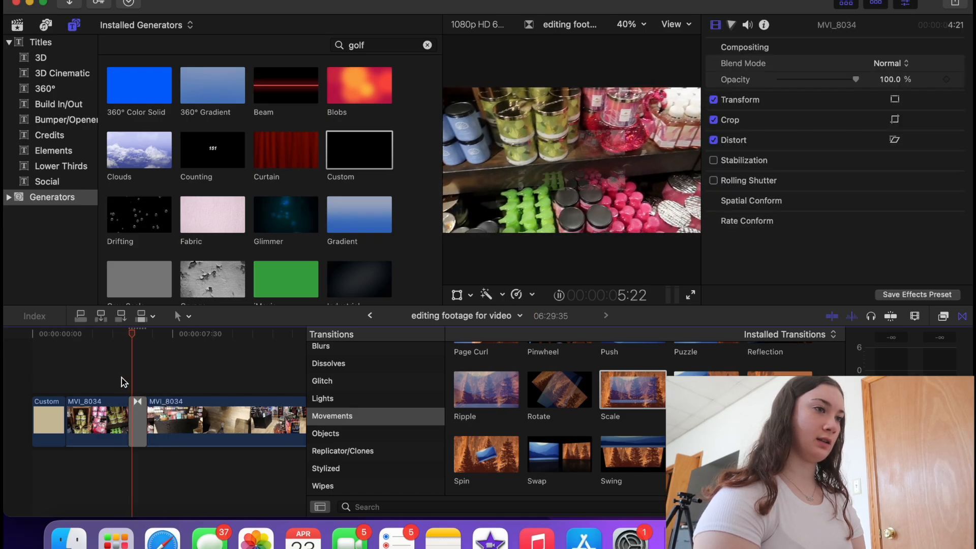
{"action": "key", "text": "space"}
{"action": "left_click", "coordinate": [121, 378]}
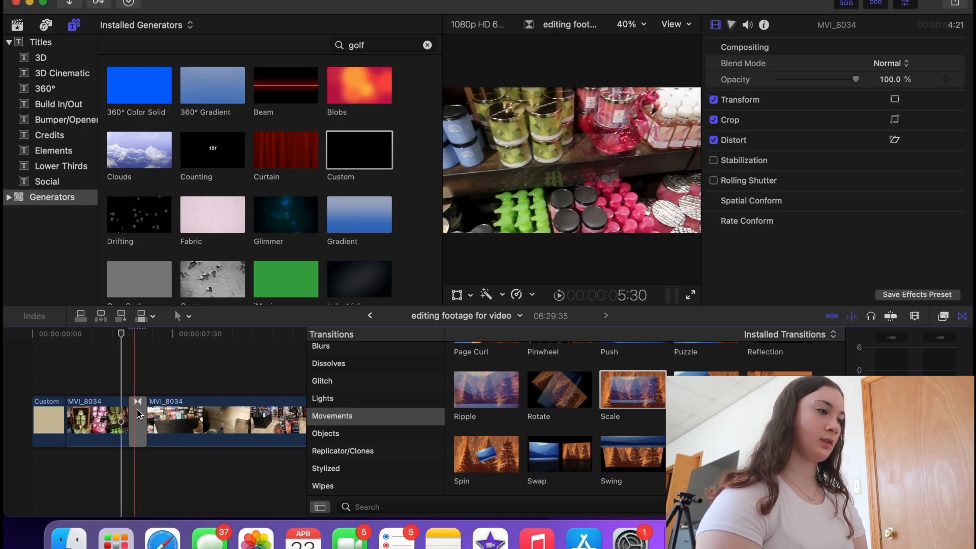
{"action": "left_click", "coordinate": [139, 417]}
{"action": "key", "text": "Delete"}
- Add a default Cmd+T transition at the MVI_8034/MVI_8035 edit, allowing overlap, and review it
{"action": "scroll", "coordinate": [141, 423], "scroll_direction": "right", "scroll_amount": 1}
{"action": "scroll", "coordinate": [141, 422], "scroll_direction": "right", "scroll_amount": 10}
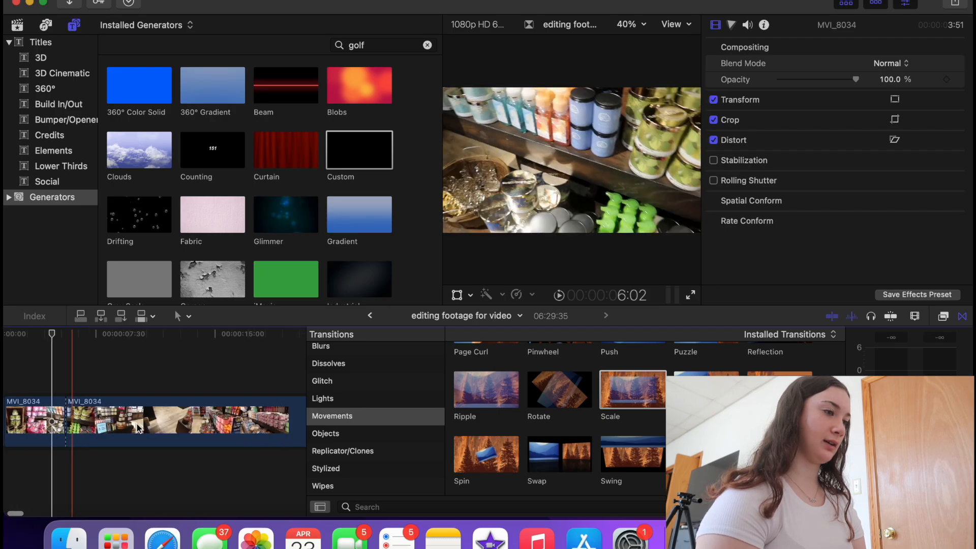
{"action": "scroll", "coordinate": [138, 427], "scroll_direction": "left", "scroll_amount": 2}
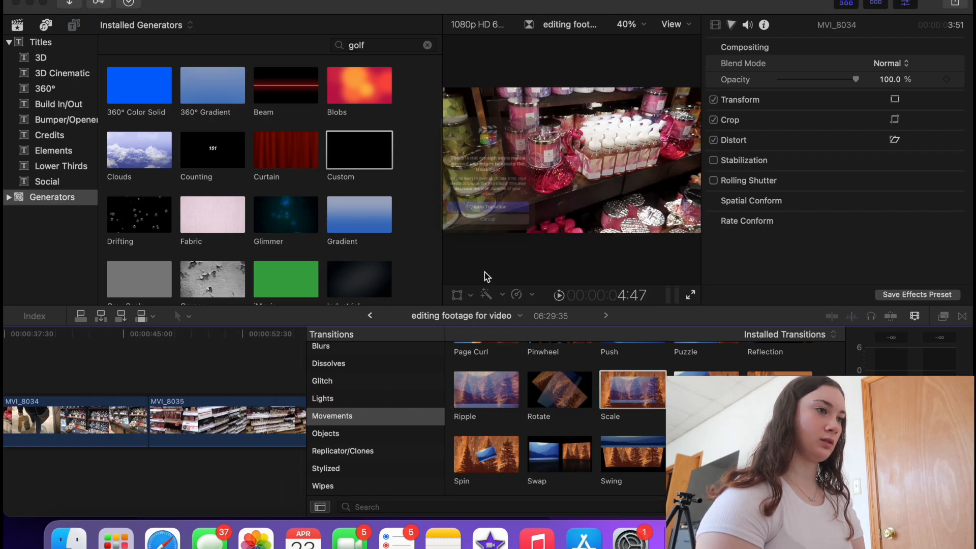
{"action": "key", "text": "super+t"}
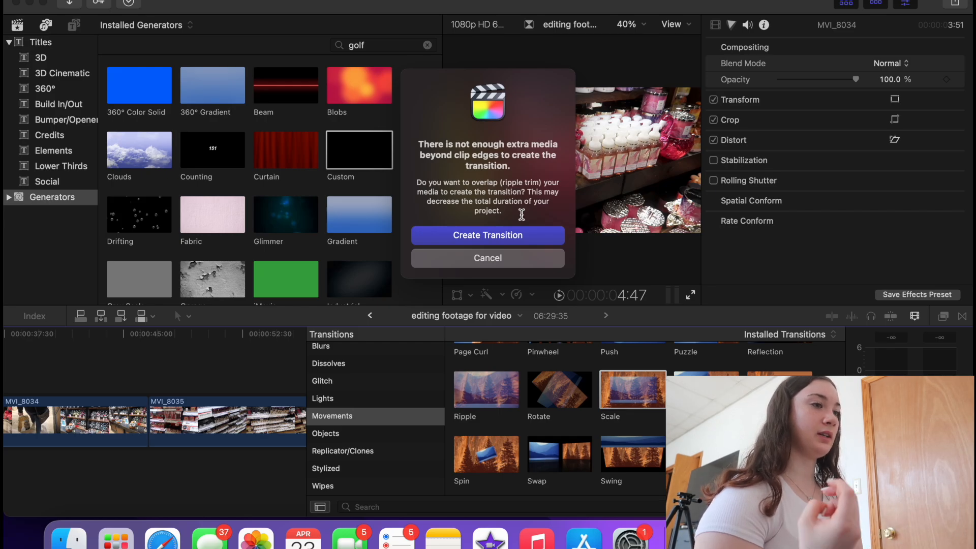
{"action": "left_click", "coordinate": [521, 234]}
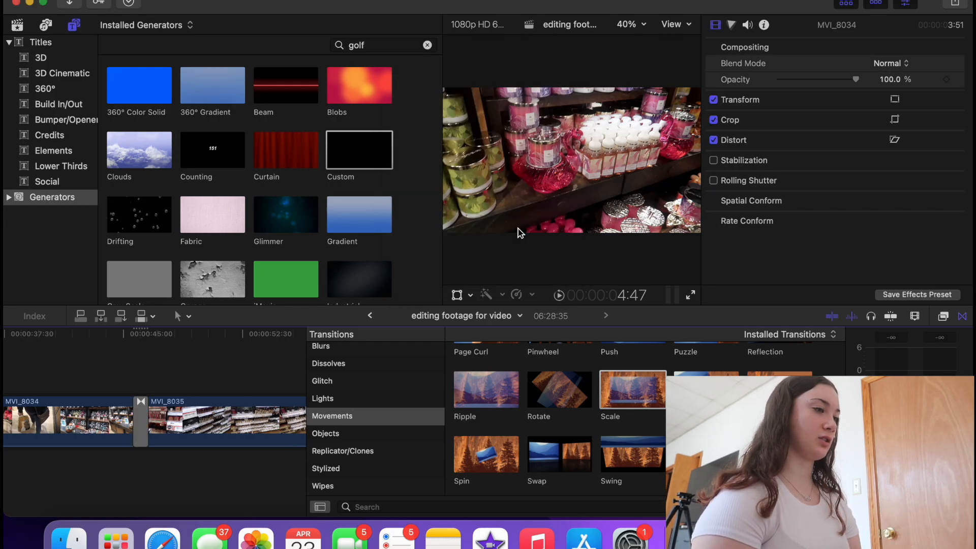
{"action": "key", "text": "space"}
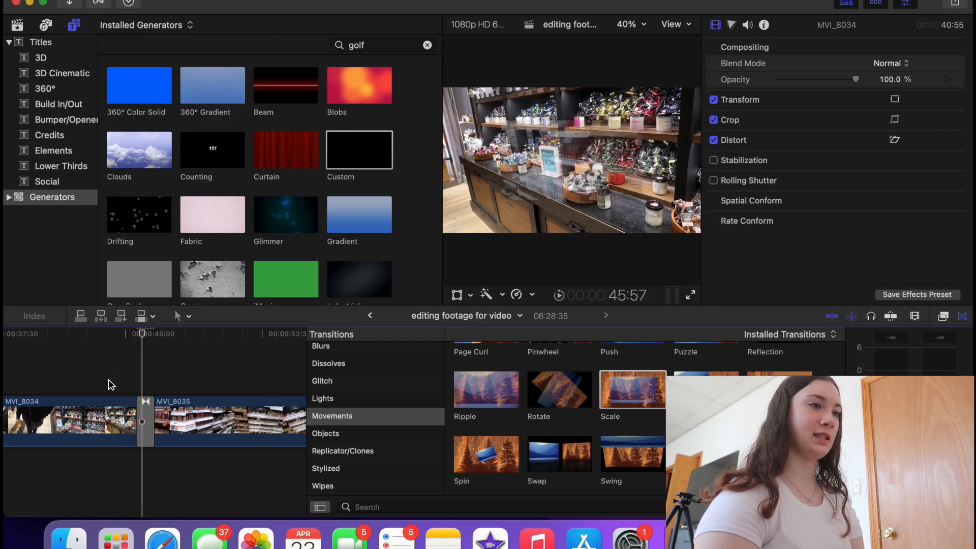
{"action": "key", "text": "Up"}
{"action": "key", "text": "Down"}
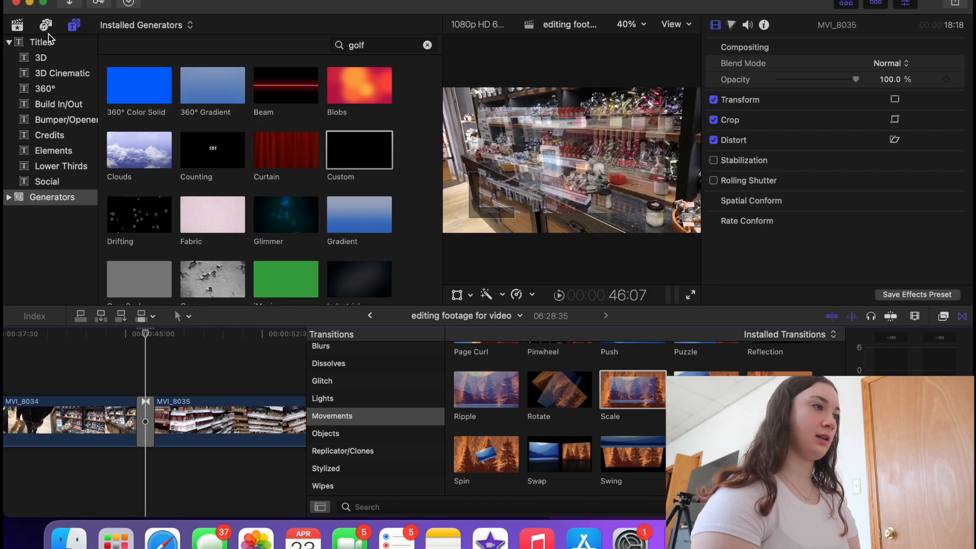
- Add the Computer Mouse sound effect under MVI_8035, lined up with the playhead
{"action": "left_click", "coordinate": [46, 25]}
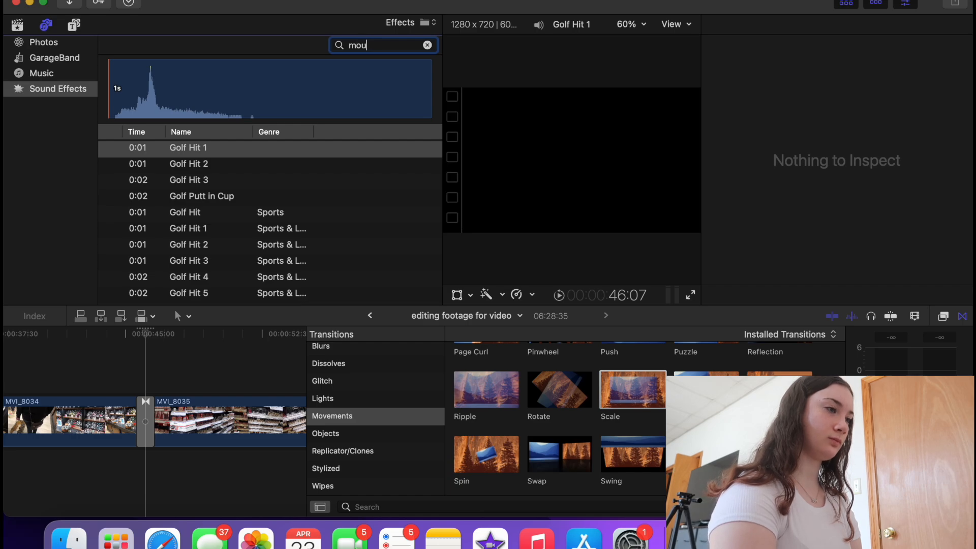
{"action": "type", "text": "es"}
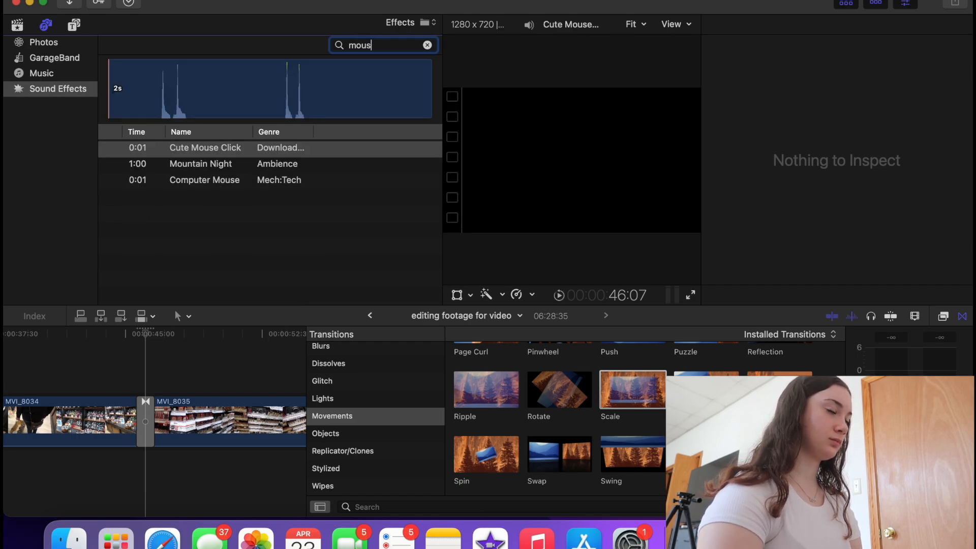
{"action": "type", "text": "s"}
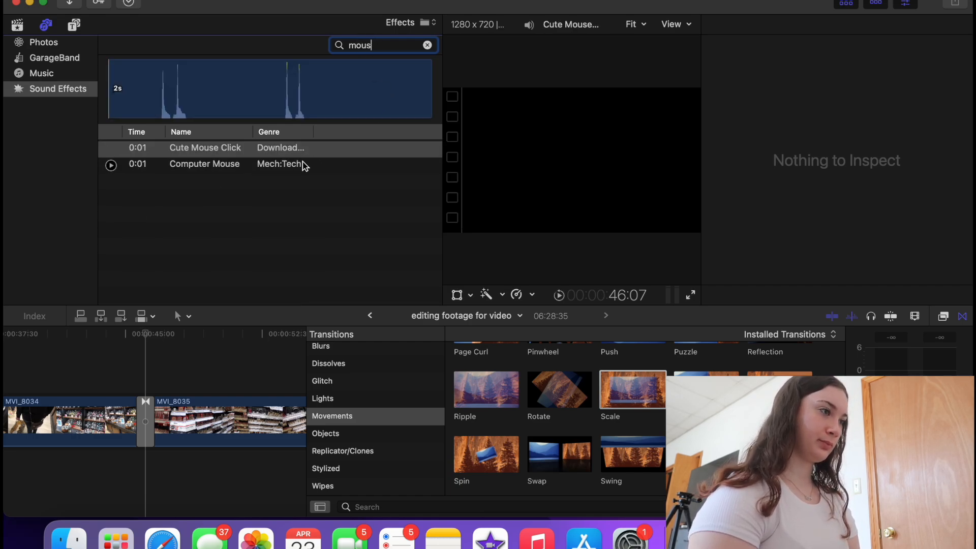
{"action": "left_click_drag", "start_coordinate": [304, 165], "coordinate": [148, 500]}
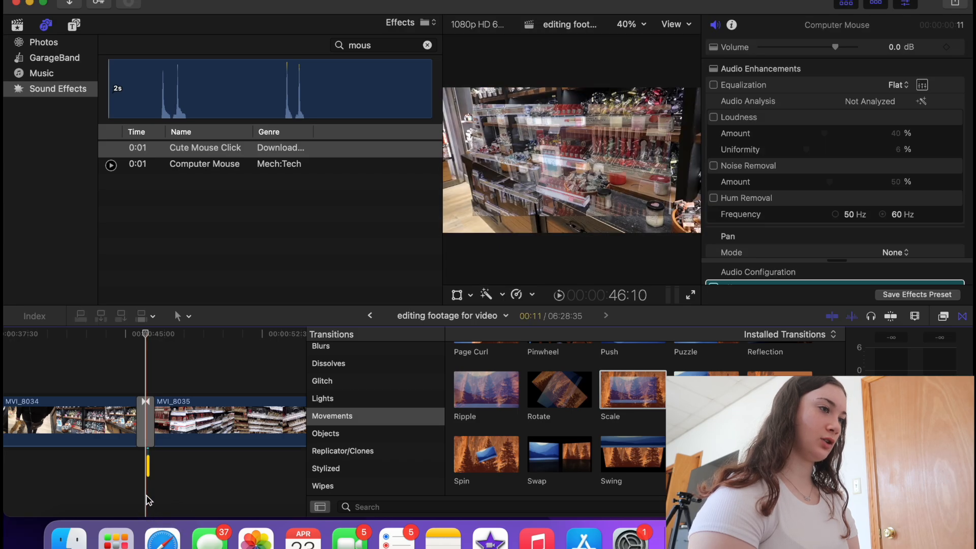
{"action": "key", "text": "super+equal"}
{"action": "key", "text": "super+equal"}
{"action": "key", "text": "super+equal"}
{"action": "left_click", "coordinate": [160, 462]}
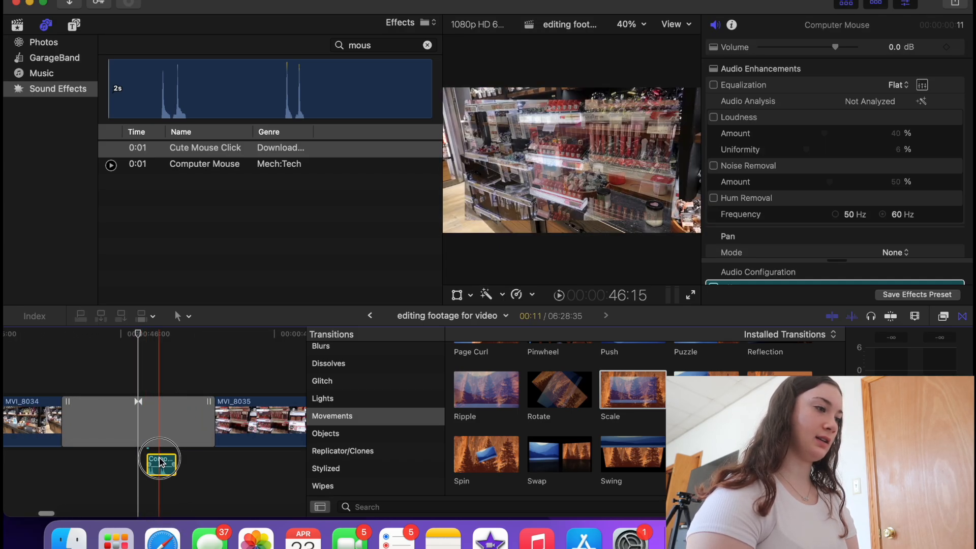
{"action": "left_click_drag", "start_coordinate": [159, 459], "coordinate": [151, 459]}
{"action": "key", "text": "super+minus"}
{"action": "key", "text": "super+minus"}
- Preview the transition with the mouse sound and shift the sound slightly earlier
{"action": "left_click", "coordinate": [59, 397]}
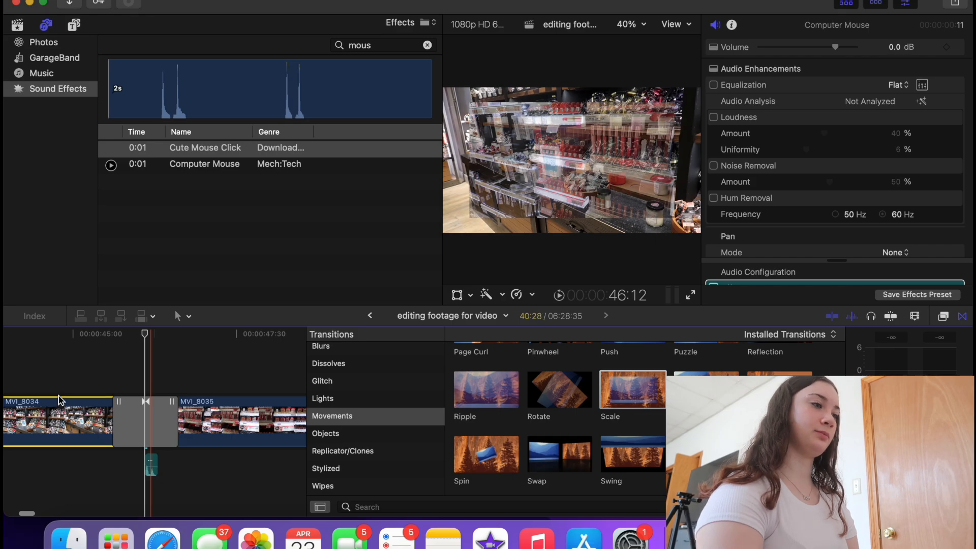
{"action": "left_click", "coordinate": [40, 364]}
{"action": "key", "text": "XF86AudioRaiseVolume"}
{"action": "key", "text": "space"}
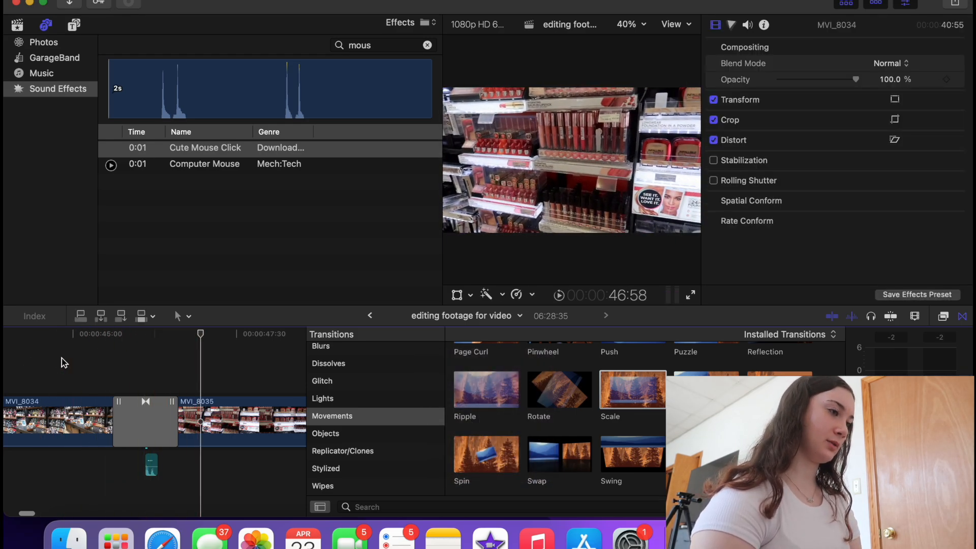
{"action": "key", "text": "super+equal"}
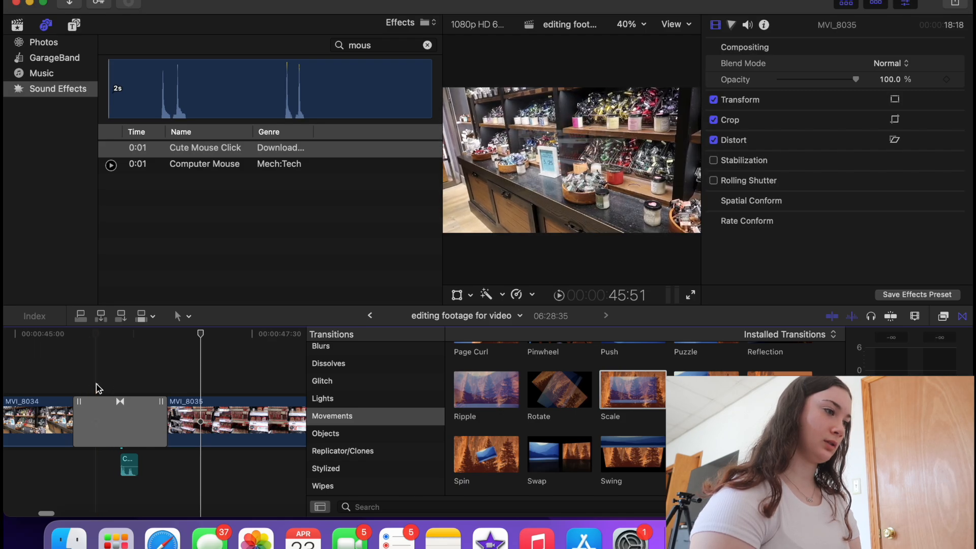
{"action": "left_click_drag", "start_coordinate": [129, 465], "coordinate": [105, 465]}
{"action": "left_click", "coordinate": [39, 382]}
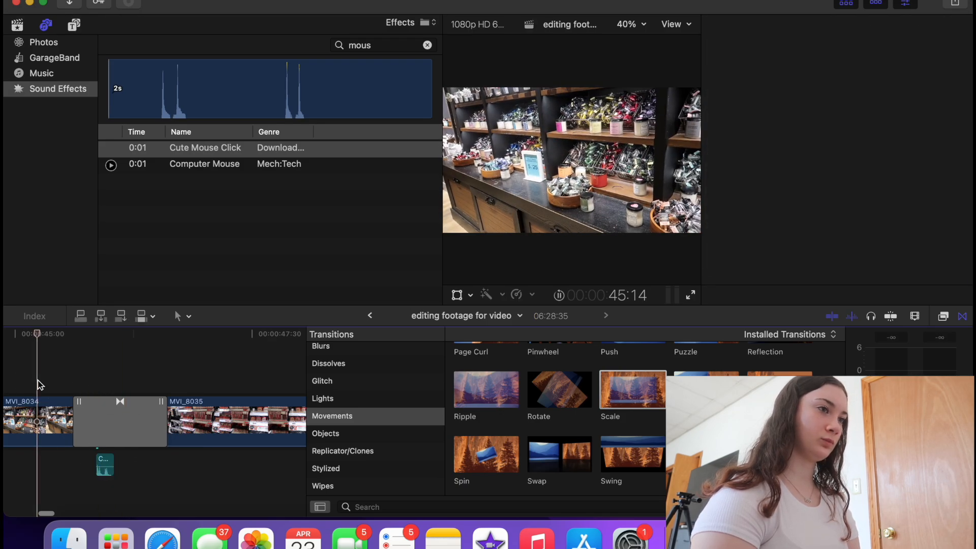
{"action": "key", "text": "space"}
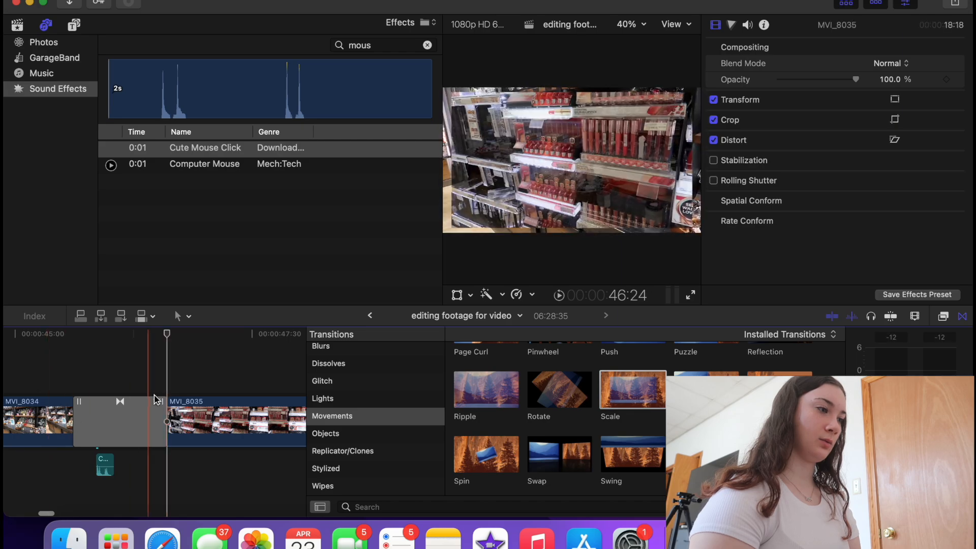
- Trim and restore the Scale transition, preview it, then return to the beige opener
{"action": "mouse_move", "coordinate": [162, 404]}
{"action": "left_mouse_down"}
{"action": "mouse_move", "coordinate": [151, 405]}
{"action": "mouse_move", "coordinate": [165, 405]}
{"action": "mouse_move", "coordinate": [163, 417]}
{"action": "mouse_move", "coordinate": [149, 418]}
{"action": "left_mouse_up"}
{"action": "left_click", "coordinate": [165, 420]}
{"action": "left_click", "coordinate": [148, 424]}
{"action": "left_click", "coordinate": [74, 371]}
{"action": "key", "text": "space"}
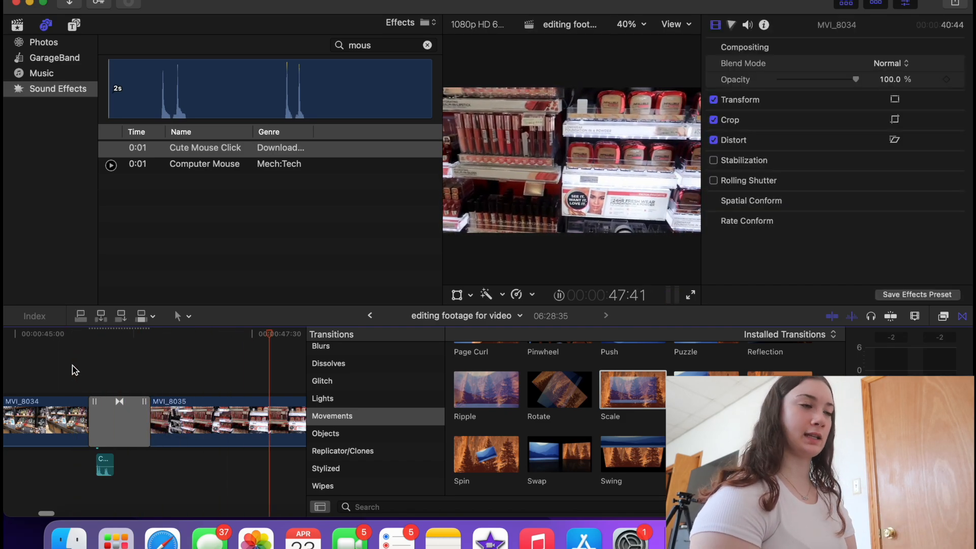
{"action": "key", "text": "space"}
{"action": "key", "text": "super+minus"}
{"action": "key", "text": "super+minus"}
{"action": "key", "text": "super+minus"}
{"action": "key", "text": "super+minus"}
{"action": "key", "text": "super+minus"}
{"action": "key", "text": "super+minus"}
{"action": "key", "text": "super+minus"}
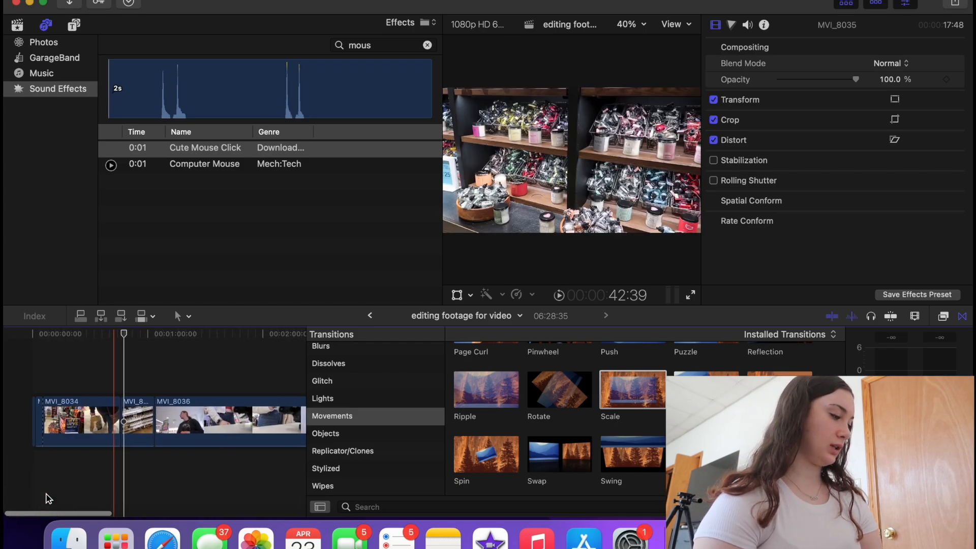
{"action": "left_click", "coordinate": [7, 443]}
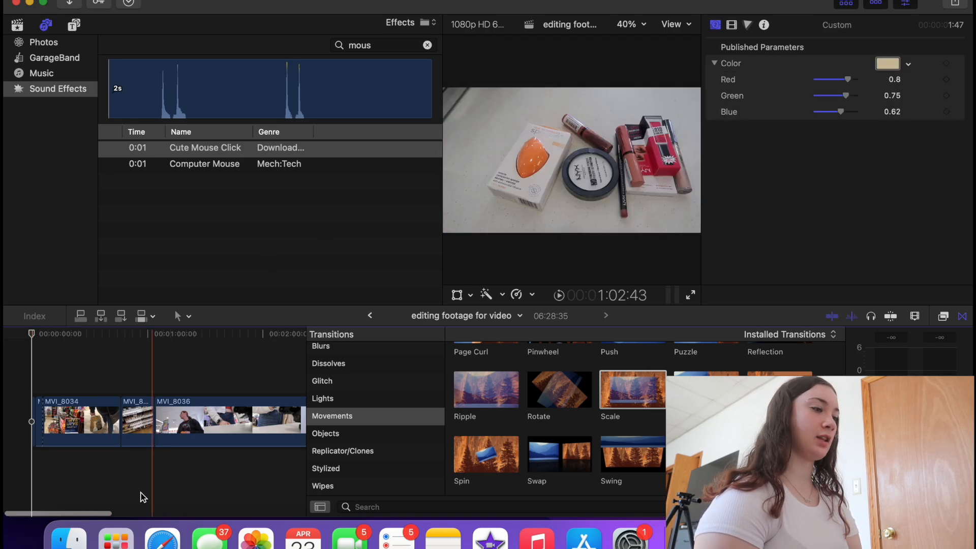
- Open YouTube from Safari Favorites and view The Tipsy Turtle channel's videos
{"action": "left_click", "coordinate": [161, 537]}
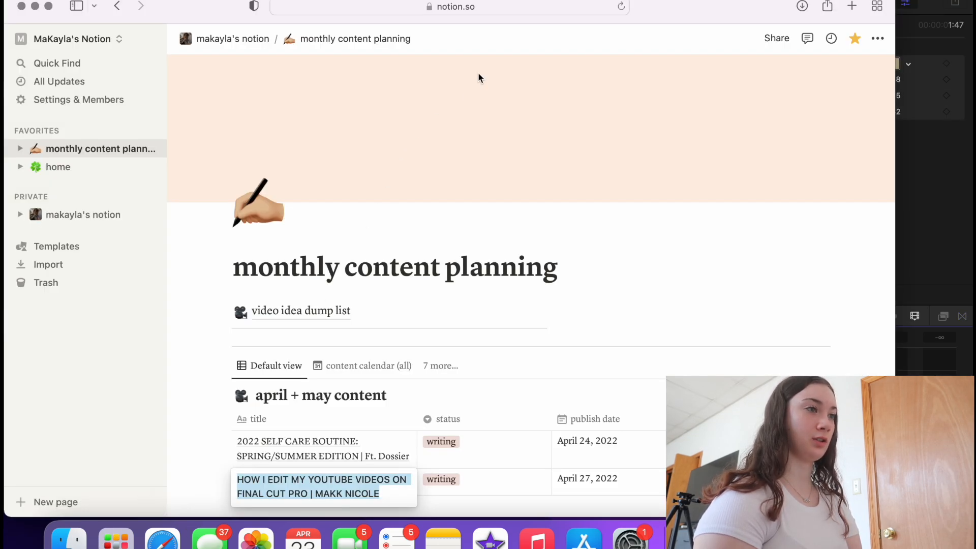
{"action": "left_click", "coordinate": [475, 7]}
{"action": "left_click", "coordinate": [430, 89]}
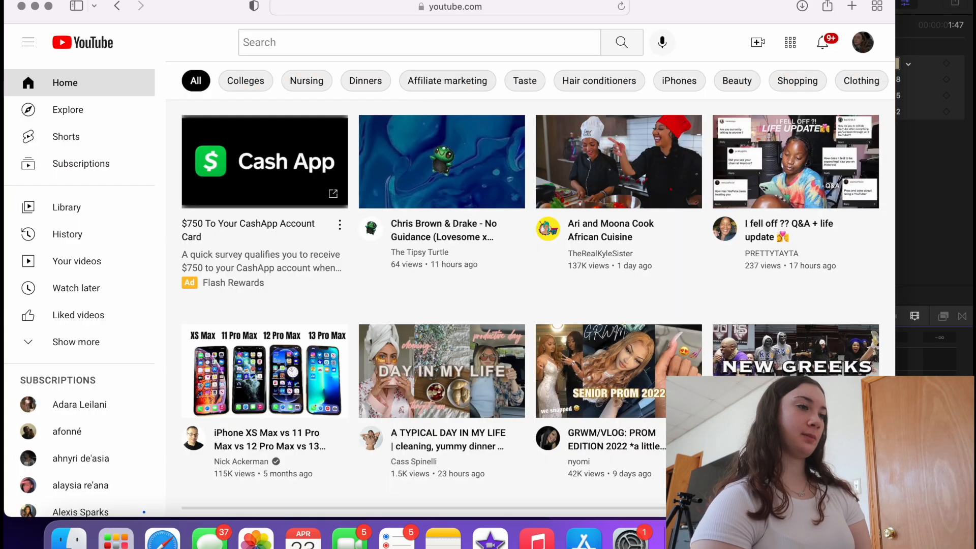
{"action": "left_click", "coordinate": [420, 253]}
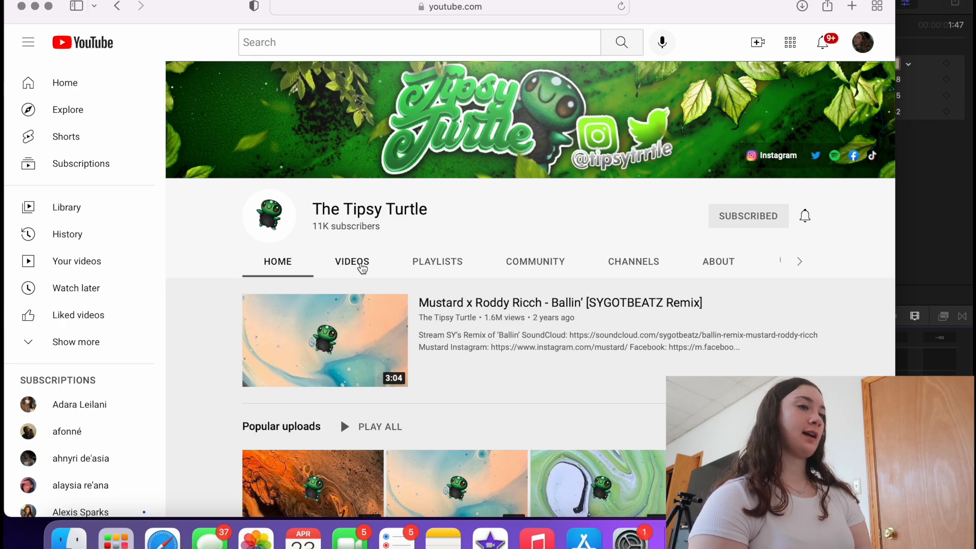
{"action": "left_click", "coordinate": [361, 264]}
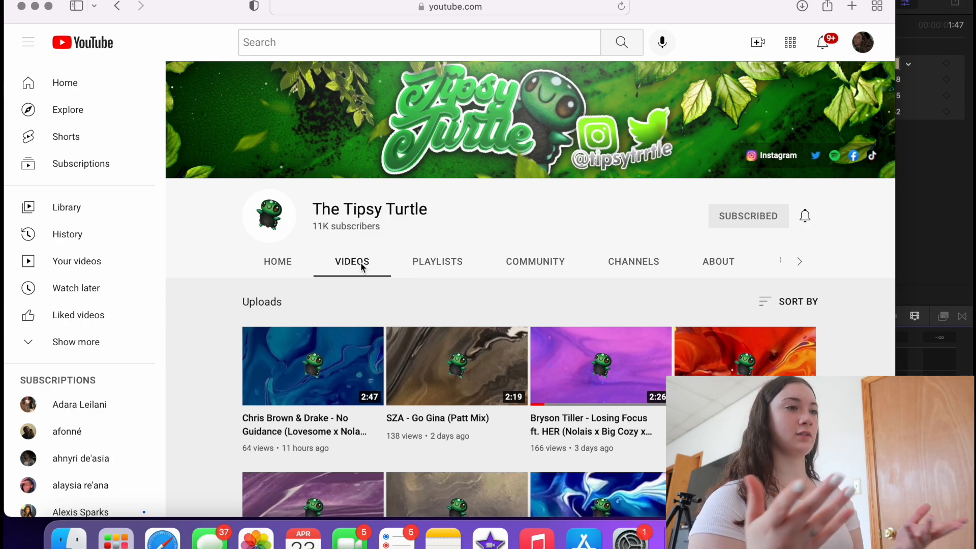
- Search YouTube for 'drake lofi' and browse the results
{"action": "left_click", "coordinate": [313, 41]}
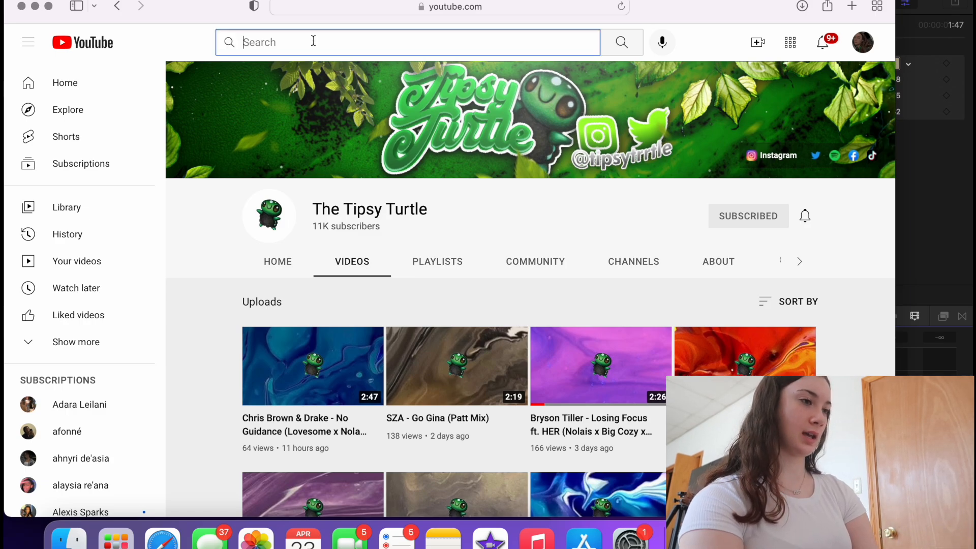
{"action": "type", "text": "drake lofi"}
{"action": "key", "text": "Return"}
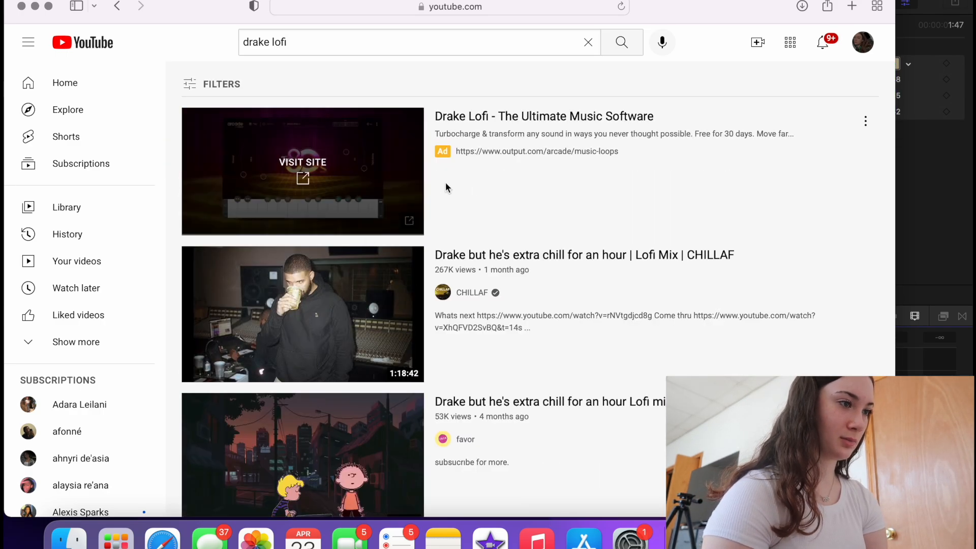
{"action": "scroll", "coordinate": [273, 360], "scroll_direction": "down", "scroll_amount": 8}
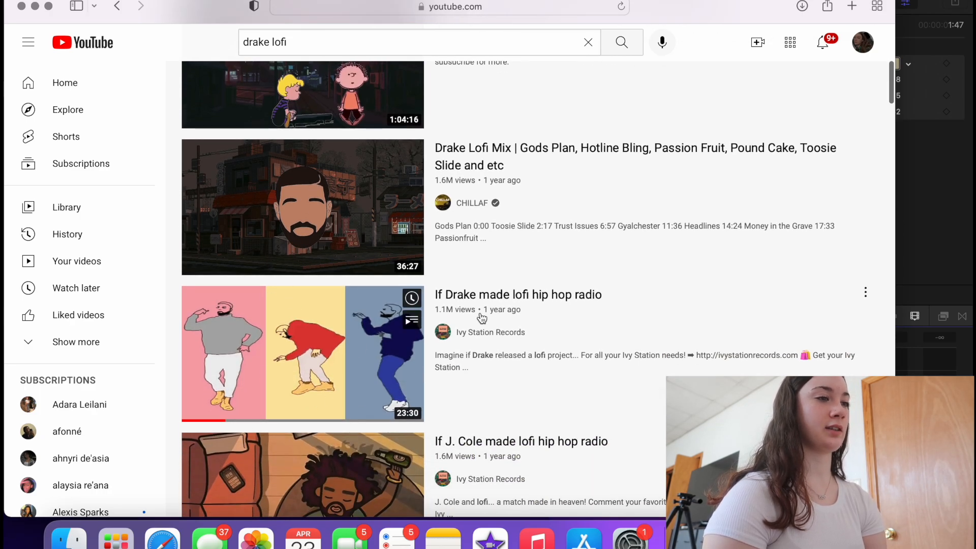
{"action": "scroll", "coordinate": [558, 319], "scroll_direction": "down", "scroll_amount": 3}
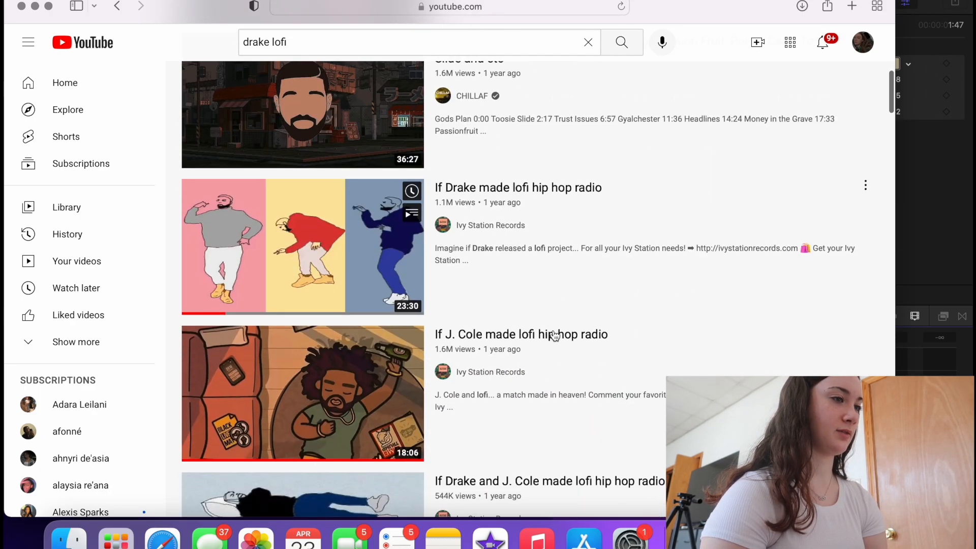
{"action": "scroll", "coordinate": [584, 313], "scroll_direction": "down", "scroll_amount": 3}
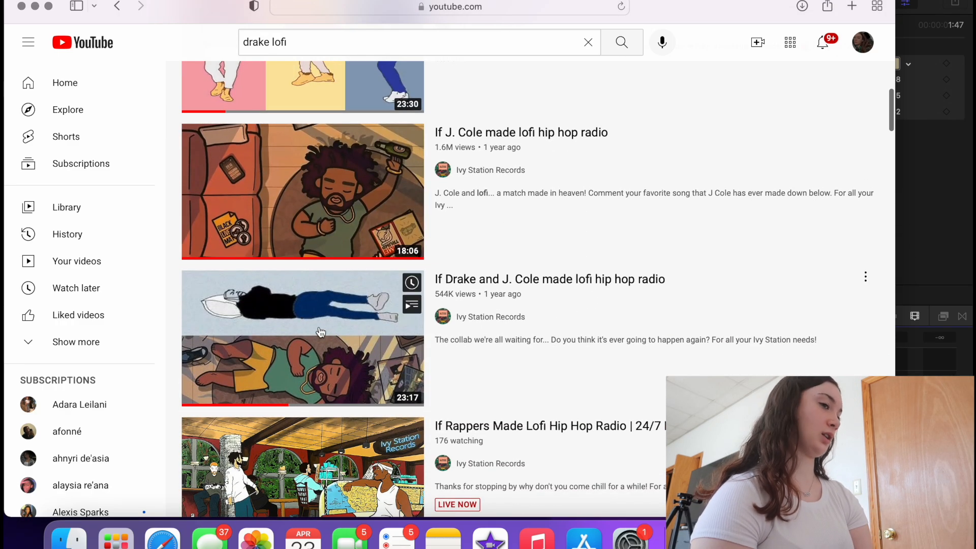
{"action": "scroll", "coordinate": [602, 312], "scroll_direction": "down", "scroll_amount": 3}
{"action": "scroll", "coordinate": [604, 312], "scroll_direction": "down", "scroll_amount": 2}
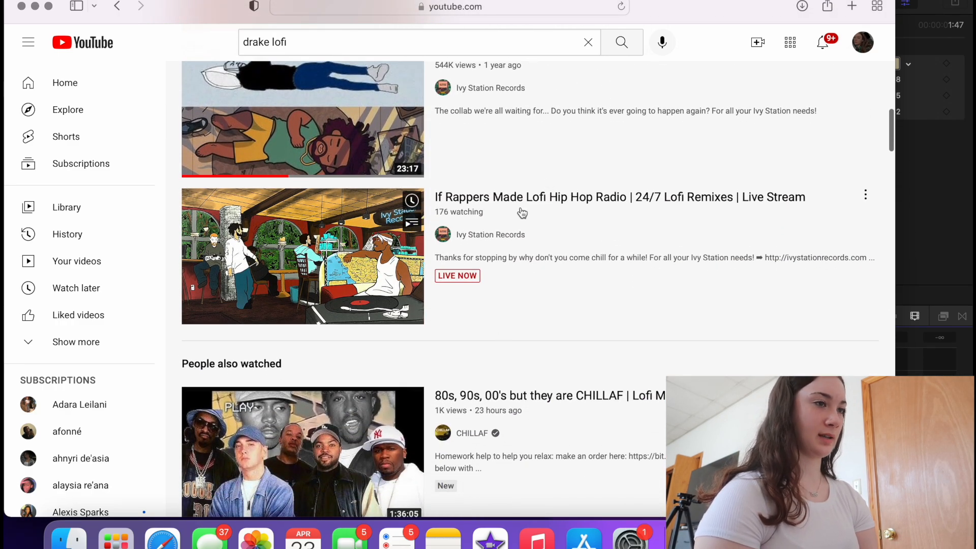
{"action": "scroll", "coordinate": [699, 220], "scroll_direction": "down", "scroll_amount": 5}
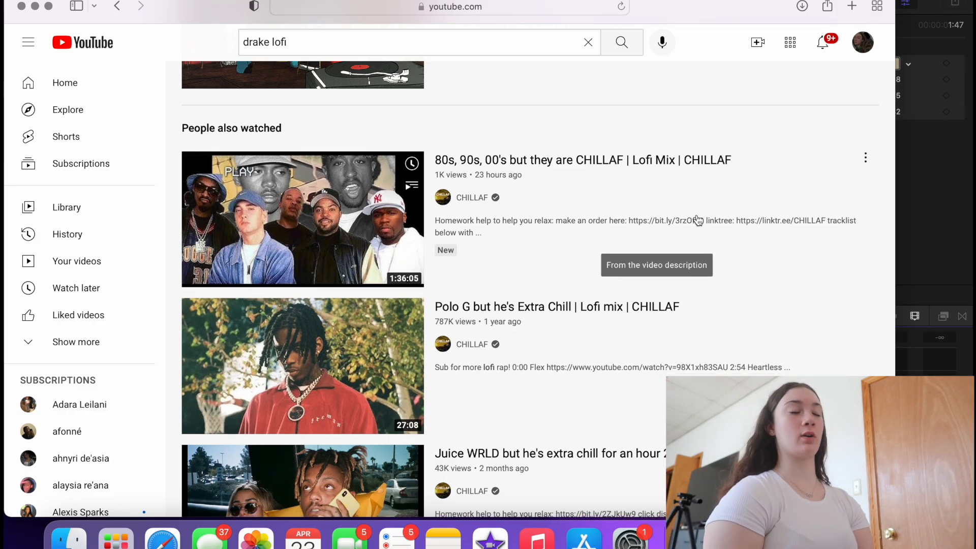
{"action": "left_click_drag", "start_coordinate": [313, 41], "coordinate": [277, 46]}
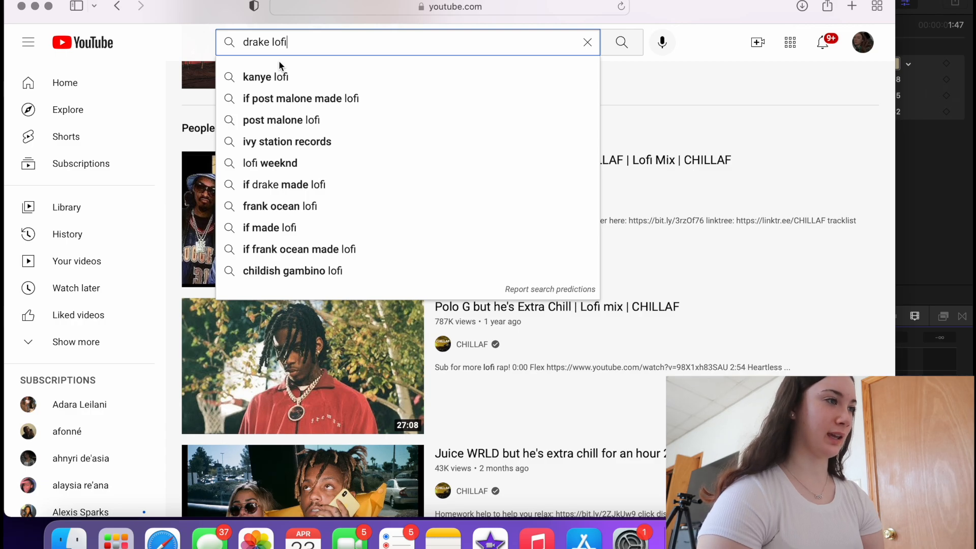
- Load SoundCloud and open the list of liked tracks
{"action": "left_click", "coordinate": [447, 6]}
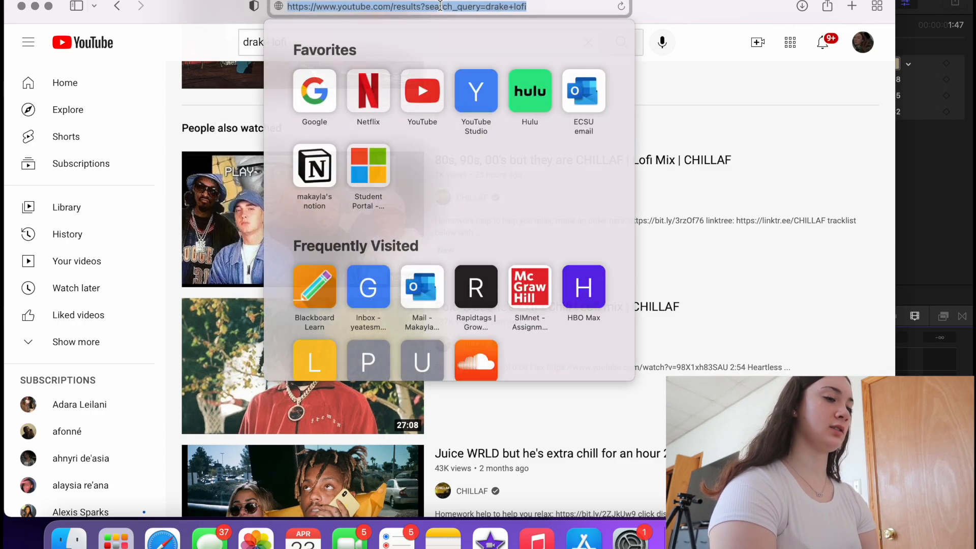
{"action": "type", "text": "soundcloud.com"}
{"action": "key", "text": "Return"}
{"action": "left_click", "coordinate": [830, 278]}
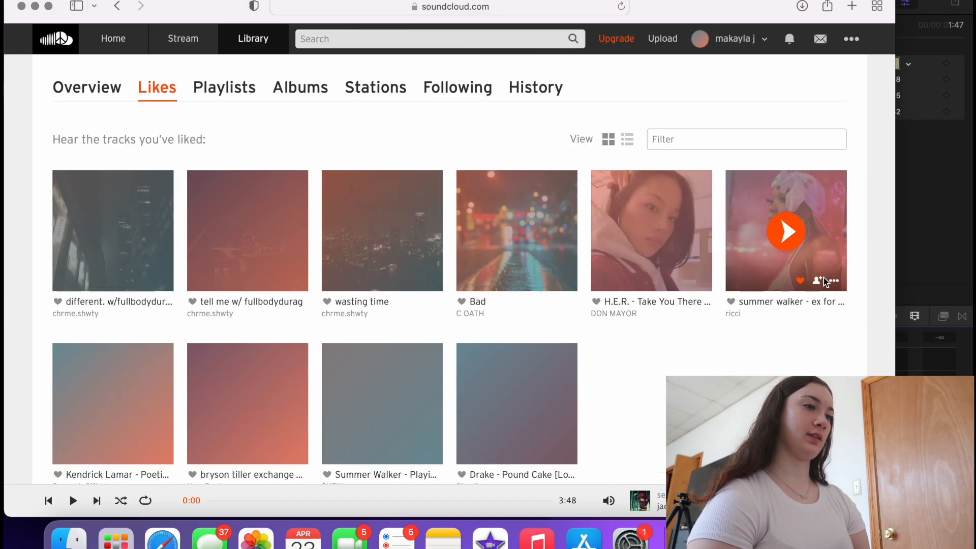
{"action": "scroll", "coordinate": [631, 301], "scroll_direction": "down", "scroll_amount": 3}
{"action": "scroll", "coordinate": [631, 300], "scroll_direction": "up", "scroll_amount": 3}
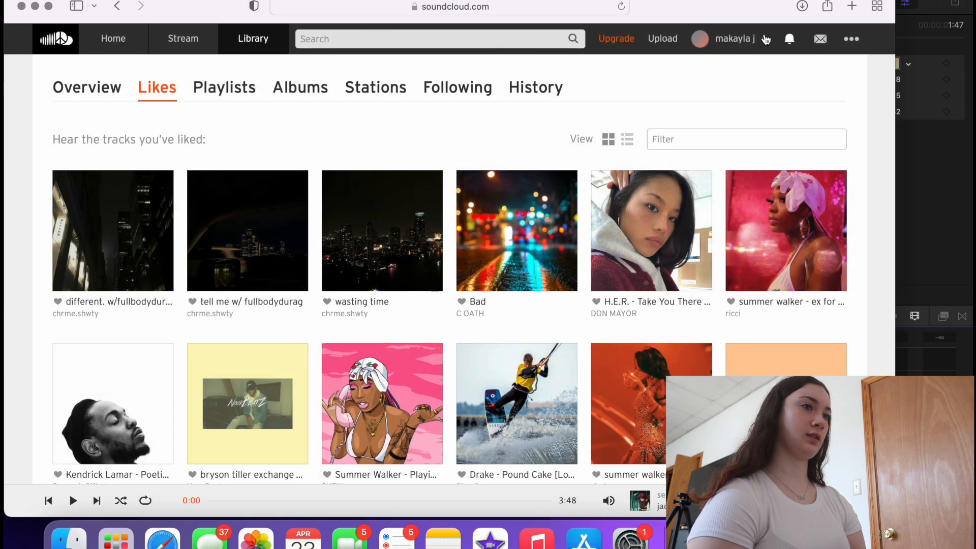
- Open View all likes from the profile, then enter 'h.e.r. rework' in the search box
{"action": "left_click", "coordinate": [733, 41]}
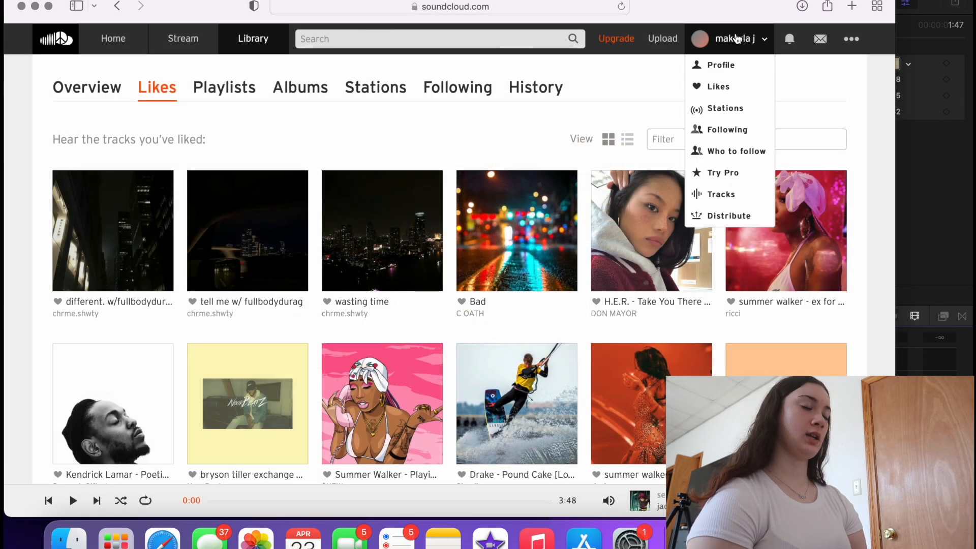
{"action": "left_click", "coordinate": [721, 64]}
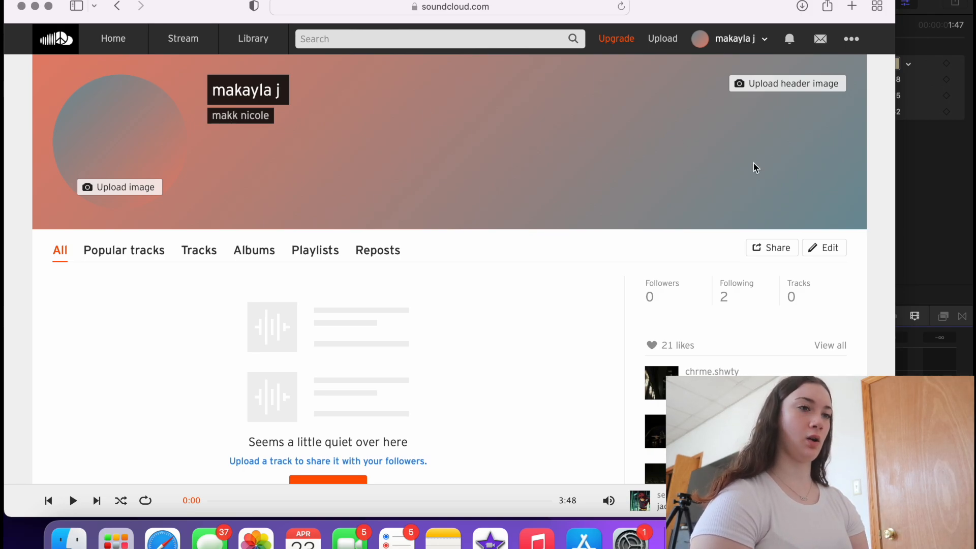
{"action": "left_click", "coordinate": [821, 346]}
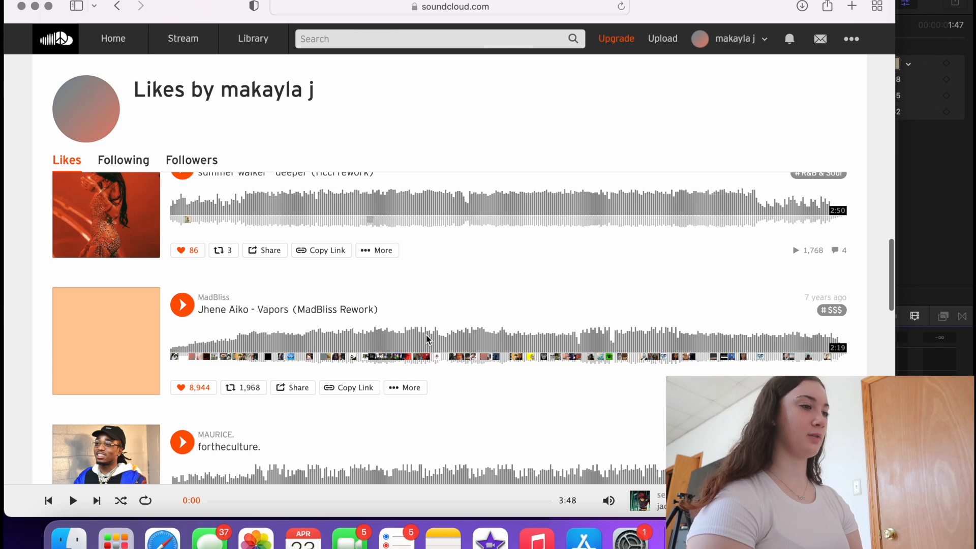
{"action": "scroll", "coordinate": [426, 335], "scroll_direction": "down", "scroll_amount": 8}
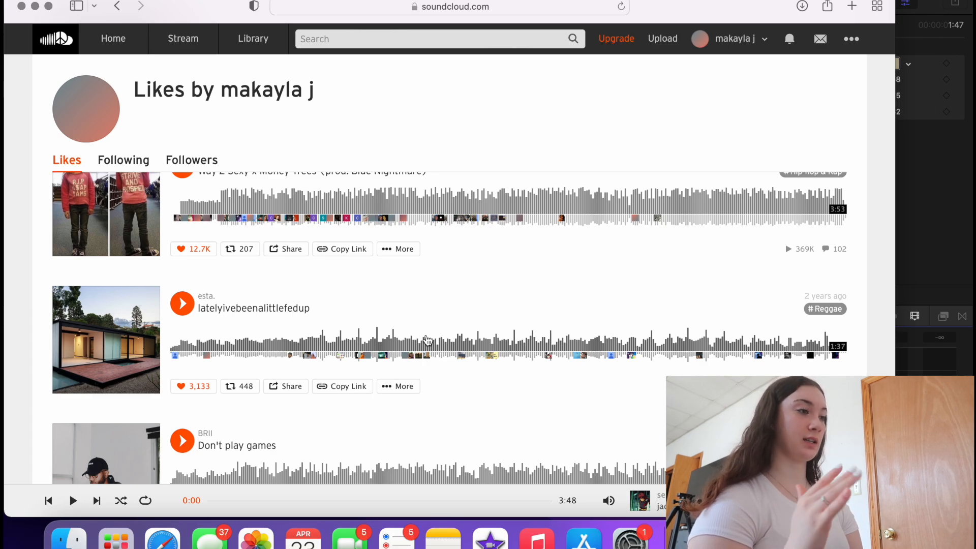
{"action": "scroll", "coordinate": [406, 280], "scroll_direction": "up", "scroll_amount": 10}
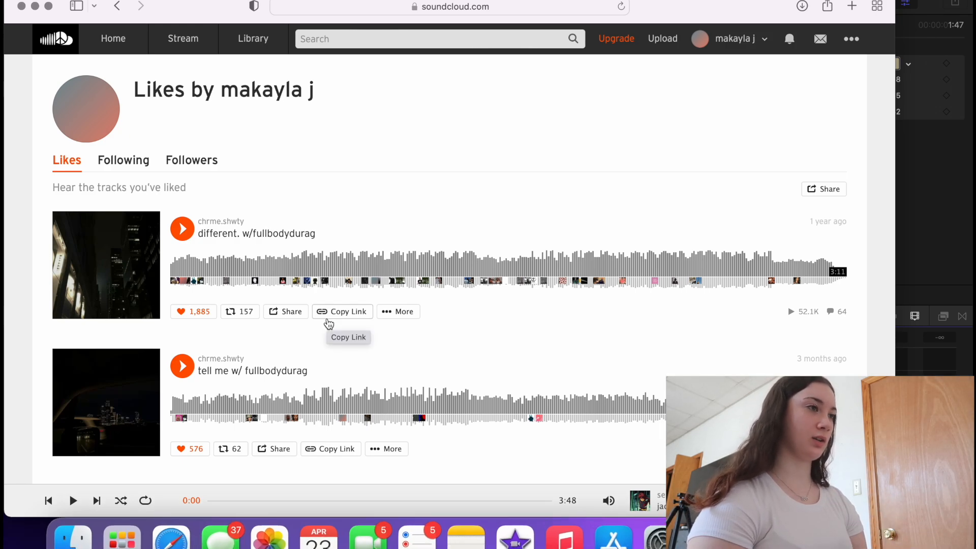
{"action": "left_click", "coordinate": [345, 42]}
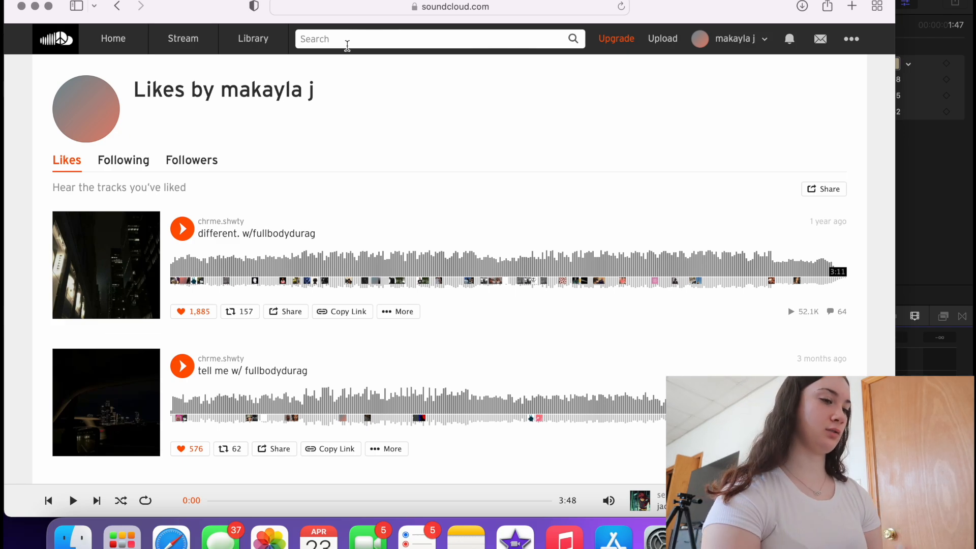
{"action": "type", "text": "h.e.r. rework"}
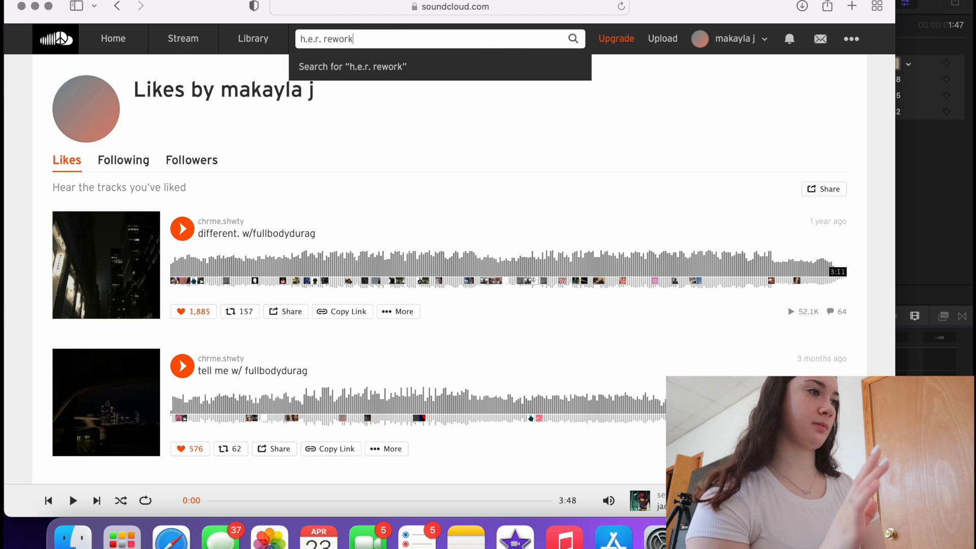
- Search 'h.e.r. rework', preview H.E.R. - Focus (Dpat Remix), and like it
{"action": "key", "text": "Return"}
{"action": "scroll", "coordinate": [304, 251], "scroll_direction": "down", "scroll_amount": 3}
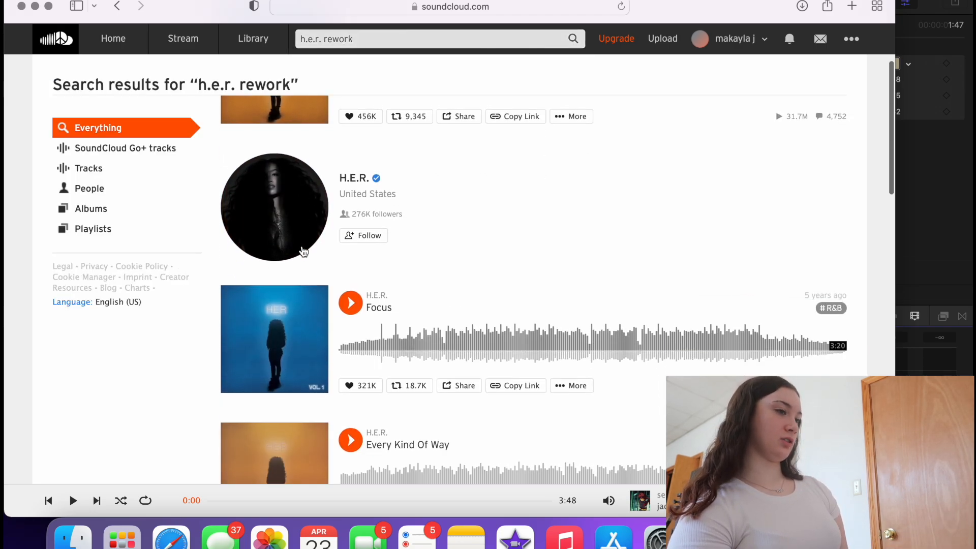
{"action": "scroll", "coordinate": [303, 252], "scroll_direction": "down", "scroll_amount": 15}
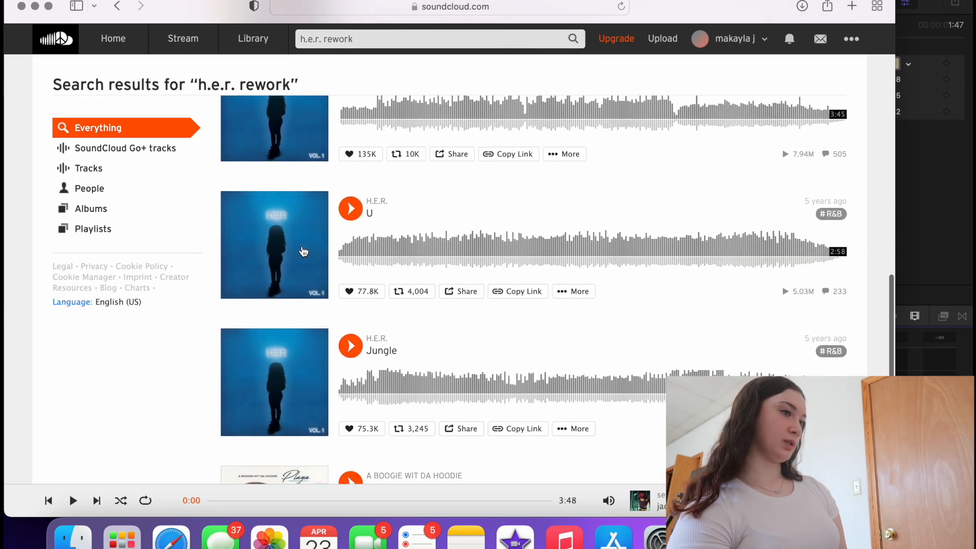
{"action": "scroll", "coordinate": [303, 251], "scroll_direction": "down", "scroll_amount": 5}
{"action": "left_click", "coordinate": [409, 346]}
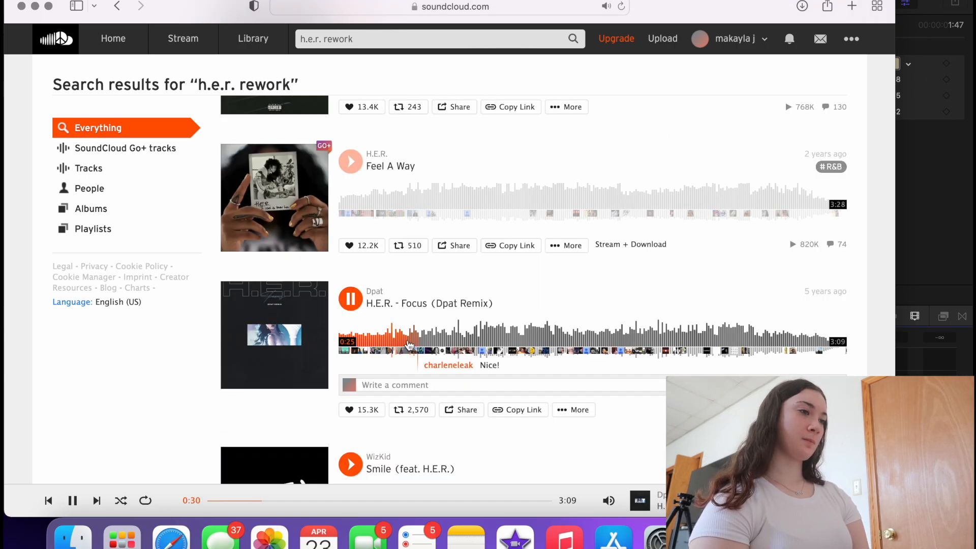
{"action": "left_click", "coordinate": [350, 300]}
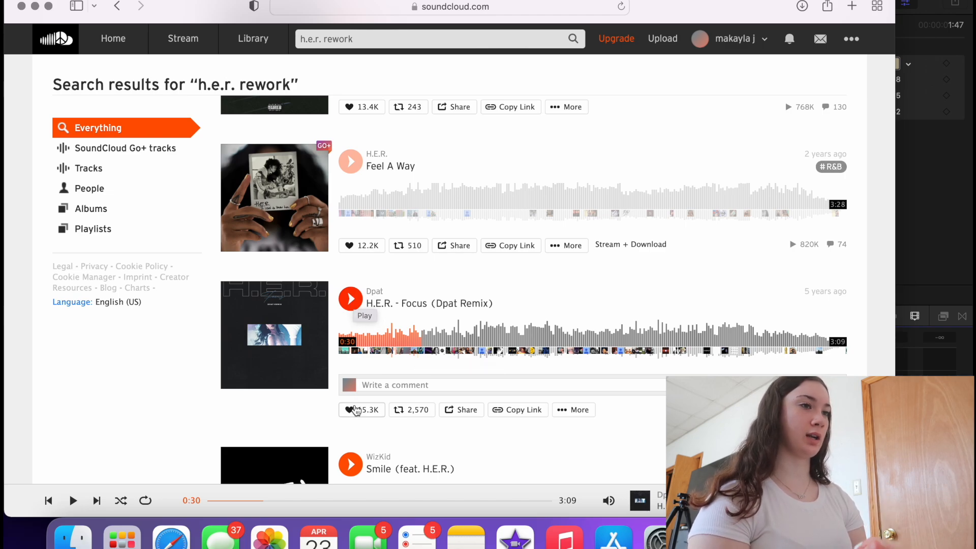
{"action": "left_click", "coordinate": [355, 411]}
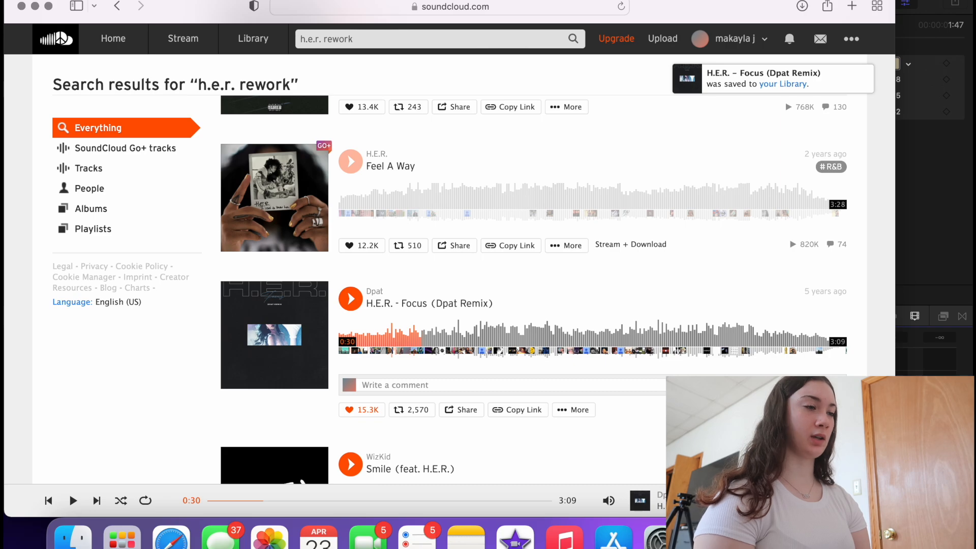
{"action": "key", "text": "super+Tab"}
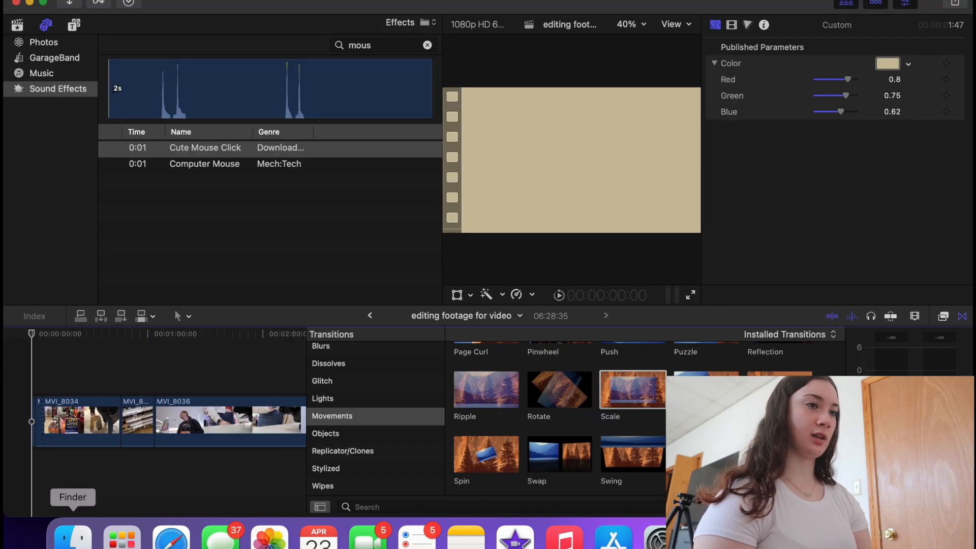
- Drag 'HER - Take You There' from Downloads > youtube > no copyright music onto the timeline
{"action": "left_click", "coordinate": [77, 534]}
{"action": "left_click", "coordinate": [373, 161]}
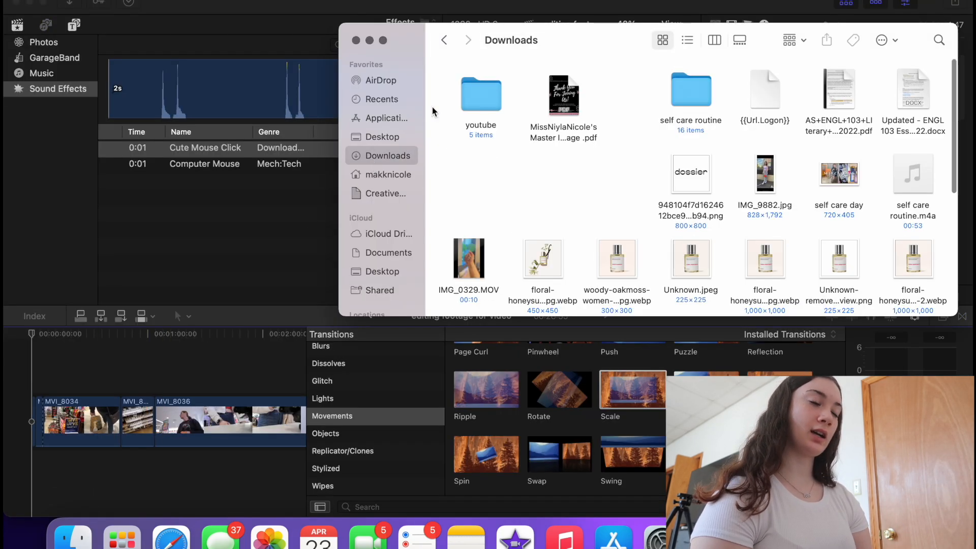
{"action": "double_click", "coordinate": [478, 93]}
{"action": "double_click", "coordinate": [624, 93]}
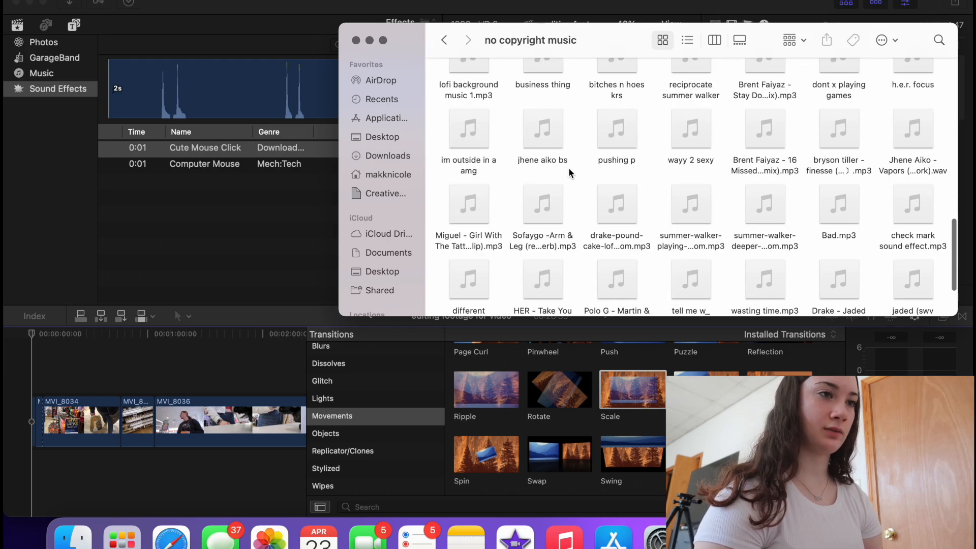
{"action": "scroll", "coordinate": [568, 166], "scroll_direction": "down", "scroll_amount": 4}
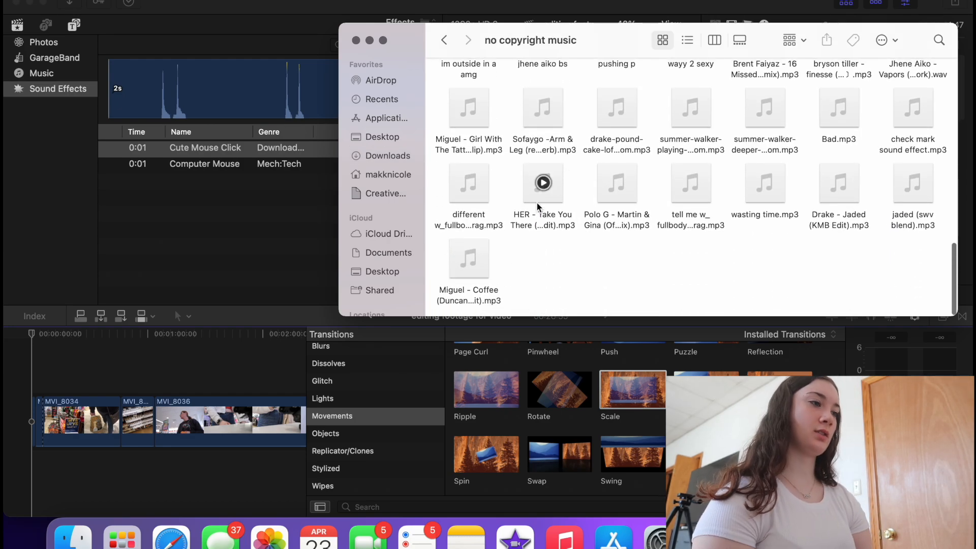
{"action": "left_click_drag", "start_coordinate": [540, 207], "coordinate": [7, 471]}
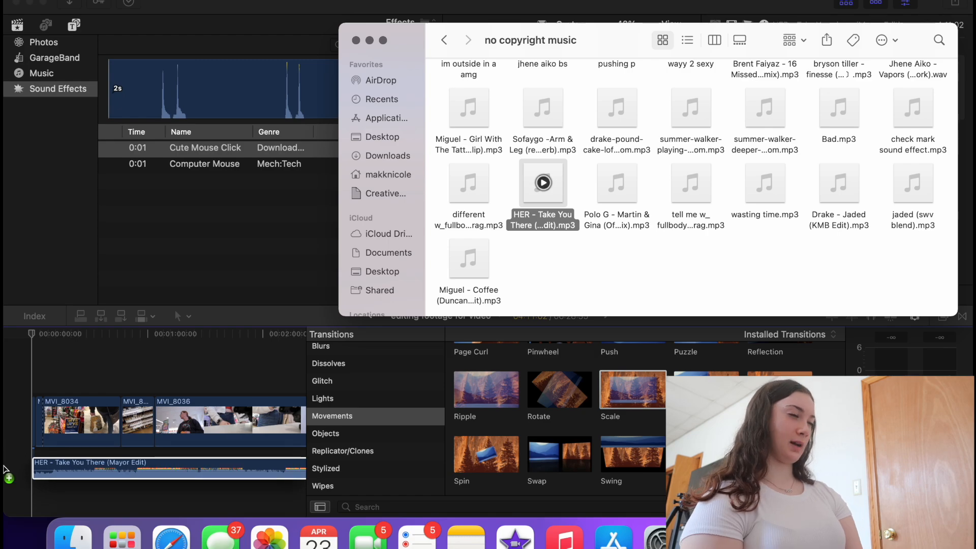
- Play the edit from about 32 seconds to hear the background music
{"action": "key", "text": "XF86AudioLowerVolume"}
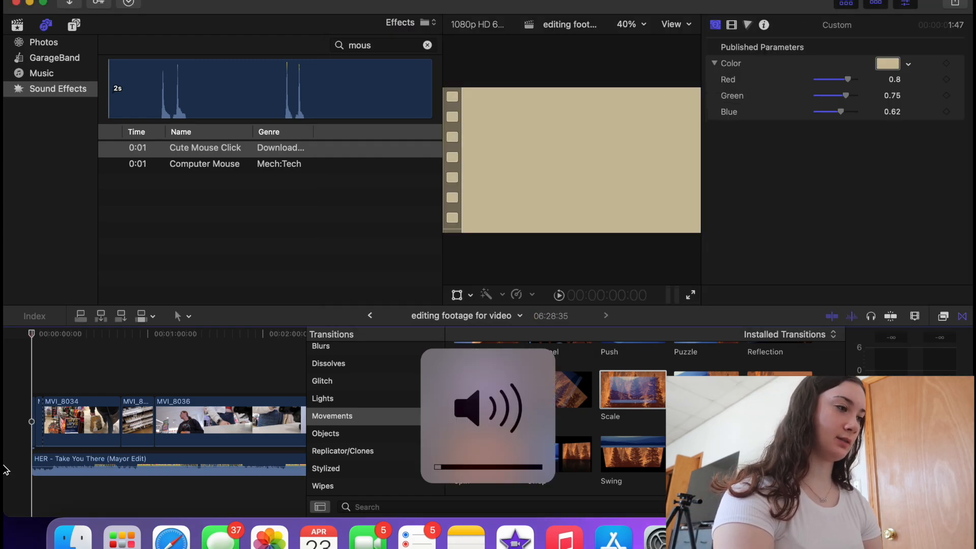
{"action": "key", "text": "XF86AudioLowerVolume"}
{"action": "key", "text": "space"}
{"action": "key", "text": "XF86AudioRaiseVolume"}
{"action": "key", "text": "XF86AudioRaiseVolume"}
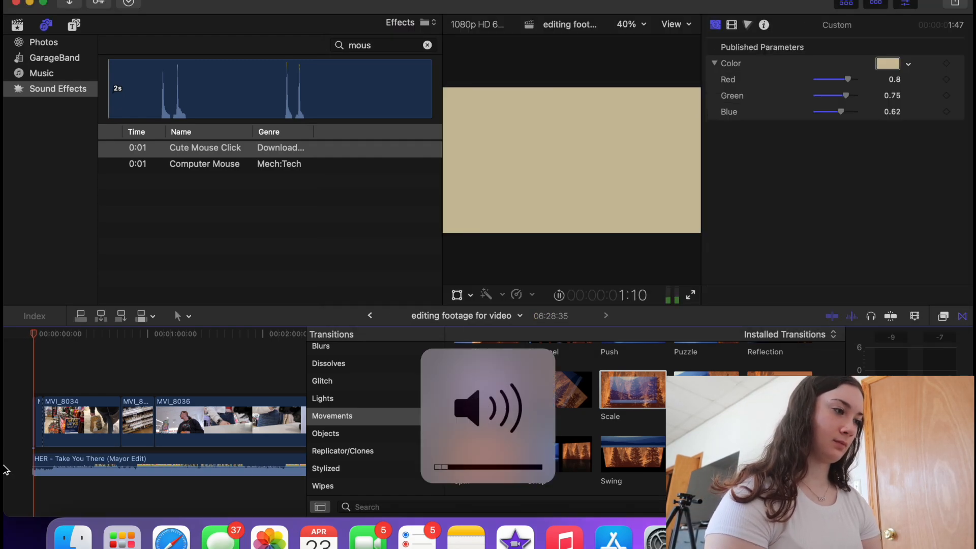
{"action": "left_click", "coordinate": [94, 475]}
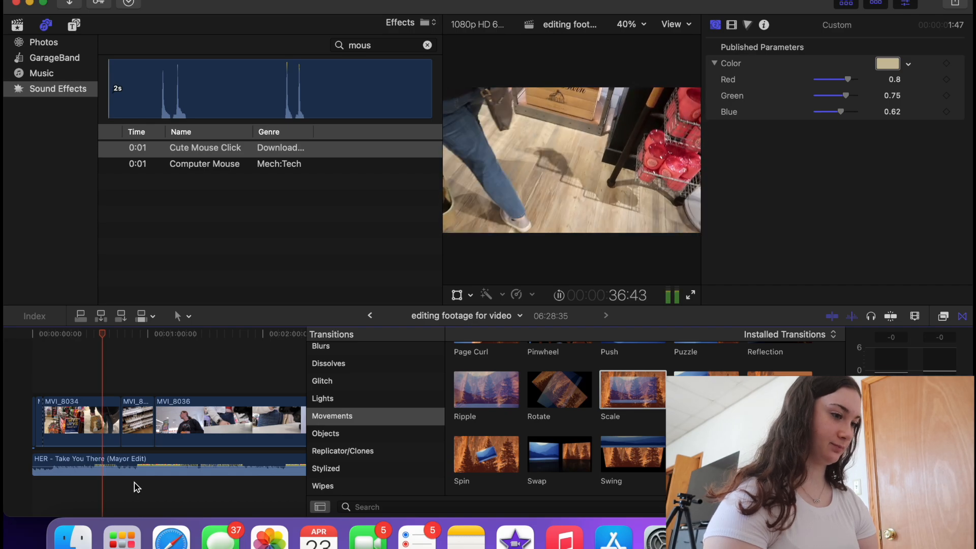
{"action": "key", "text": "space"}
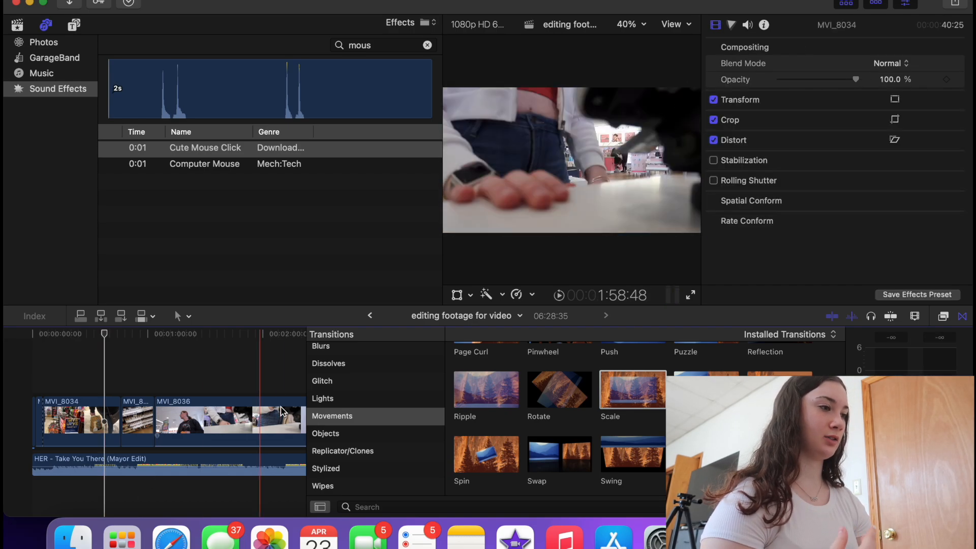
- Apply the Monster effect from the Audio > Voice effects onto the HER music clip
{"action": "left_click", "coordinate": [941, 320]}
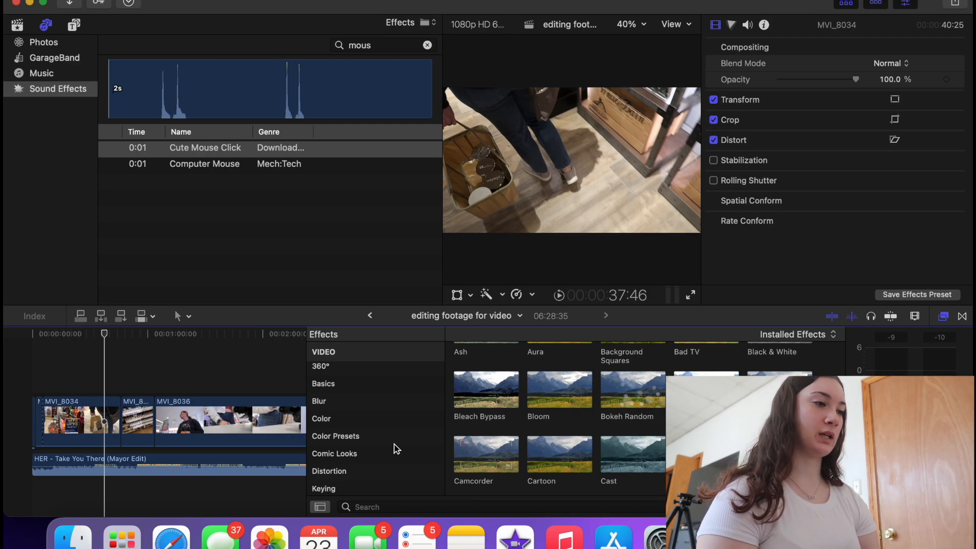
{"action": "scroll", "coordinate": [396, 448], "scroll_direction": "down", "scroll_amount": 10}
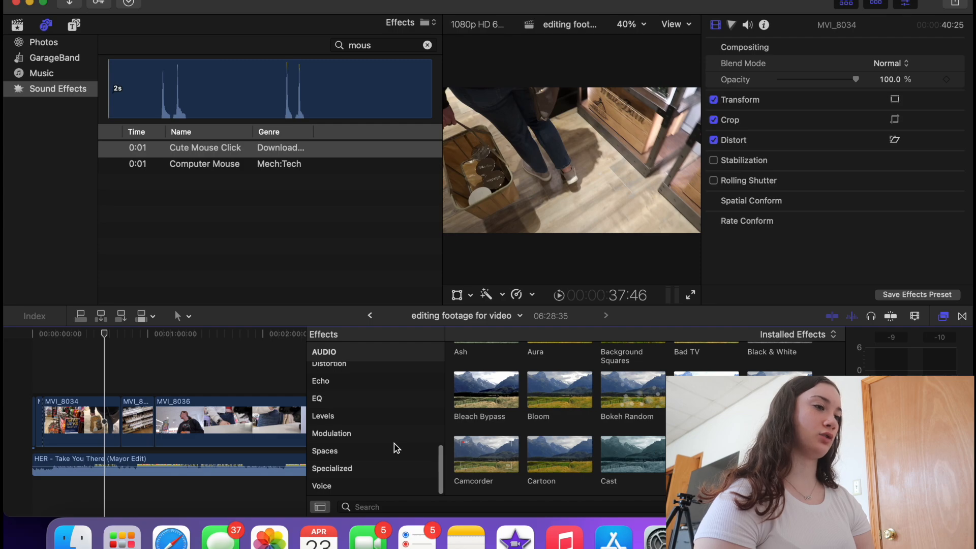
{"action": "scroll", "coordinate": [395, 447], "scroll_direction": "up", "scroll_amount": 3}
{"action": "left_click", "coordinate": [363, 421]}
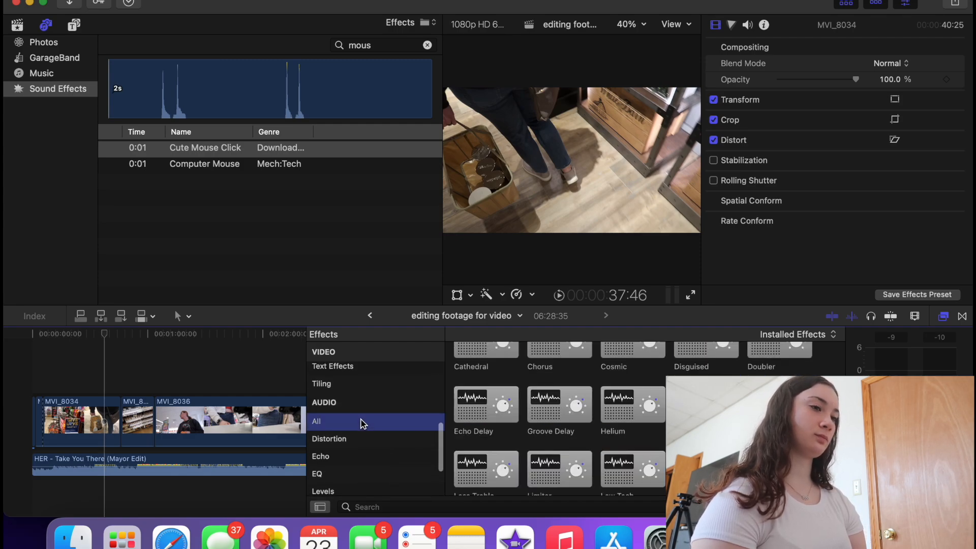
{"action": "left_click", "coordinate": [361, 438]}
{"action": "scroll", "coordinate": [536, 419], "scroll_direction": "up", "scroll_amount": 5}
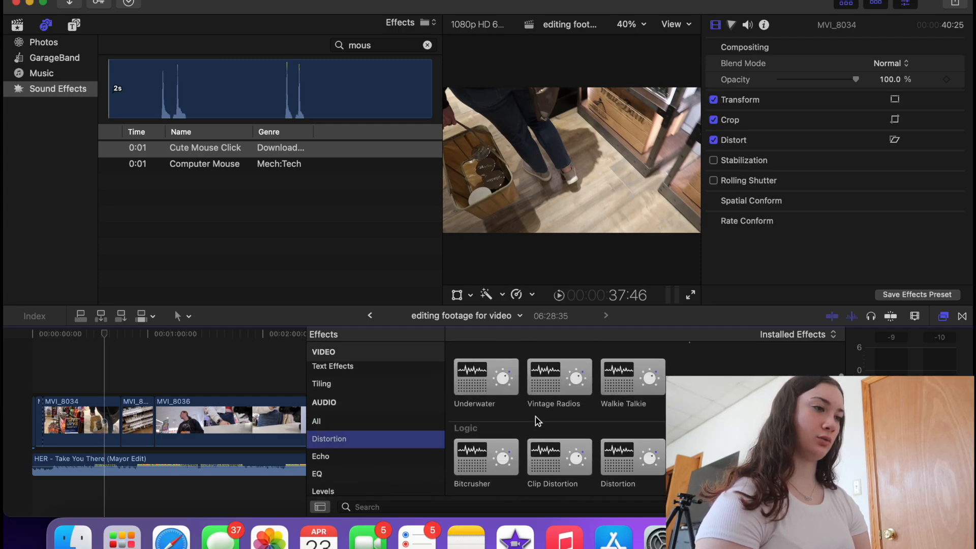
{"action": "scroll", "coordinate": [538, 417], "scroll_direction": "down", "scroll_amount": 10}
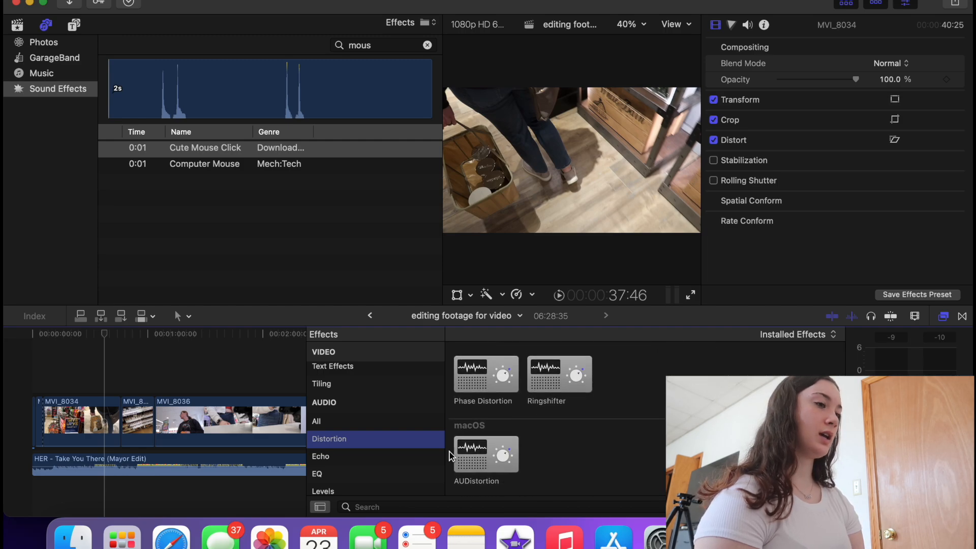
{"action": "scroll", "coordinate": [377, 472], "scroll_direction": "down", "scroll_amount": 4}
{"action": "left_click", "coordinate": [359, 487]}
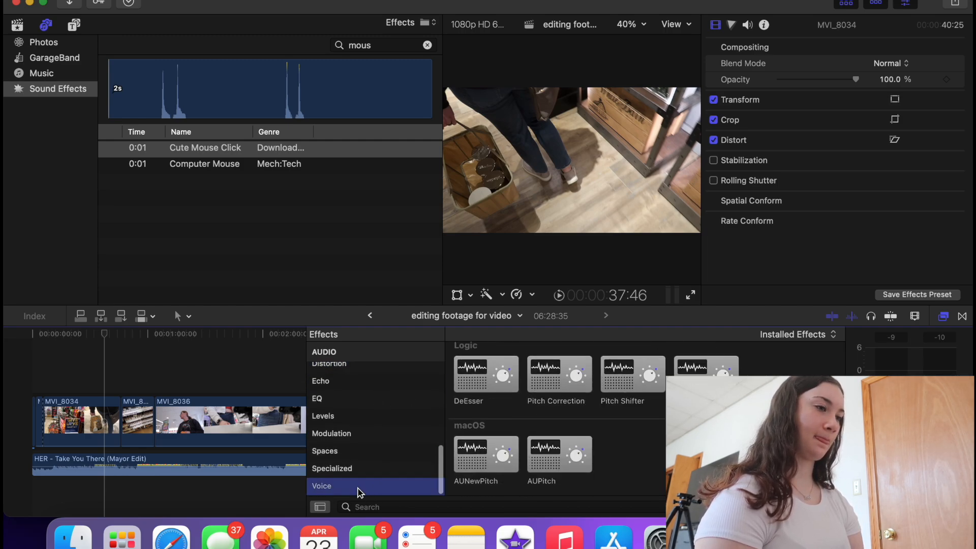
{"action": "scroll", "coordinate": [518, 420], "scroll_direction": "up", "scroll_amount": 5}
{"action": "scroll", "coordinate": [518, 424], "scroll_direction": "down", "scroll_amount": 5}
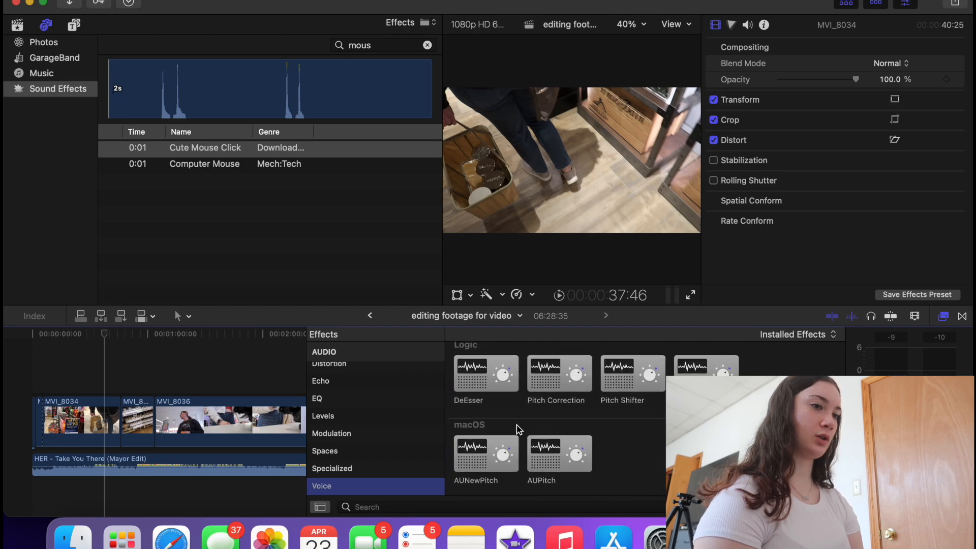
{"action": "scroll", "coordinate": [518, 429], "scroll_direction": "up", "scroll_amount": 4}
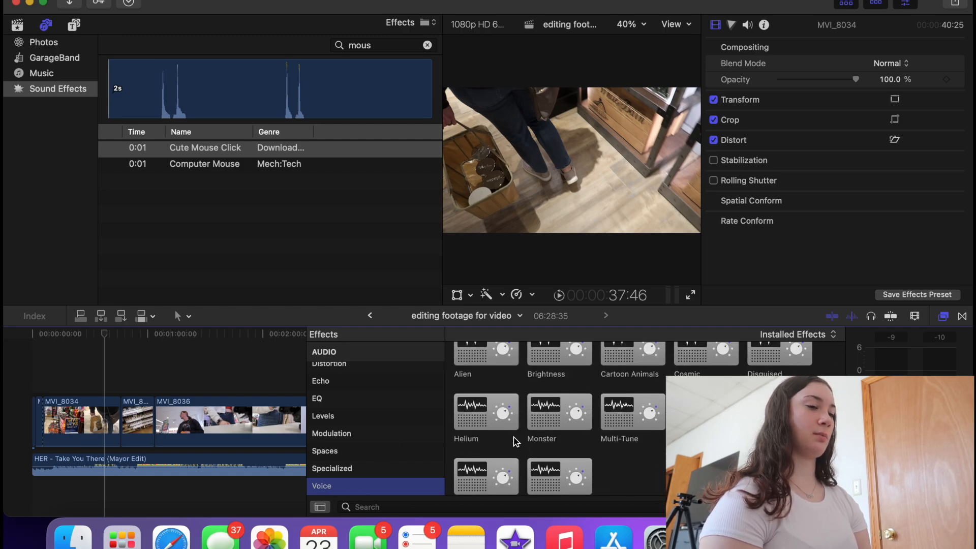
{"action": "left_click_drag", "start_coordinate": [548, 420], "coordinate": [251, 468]}
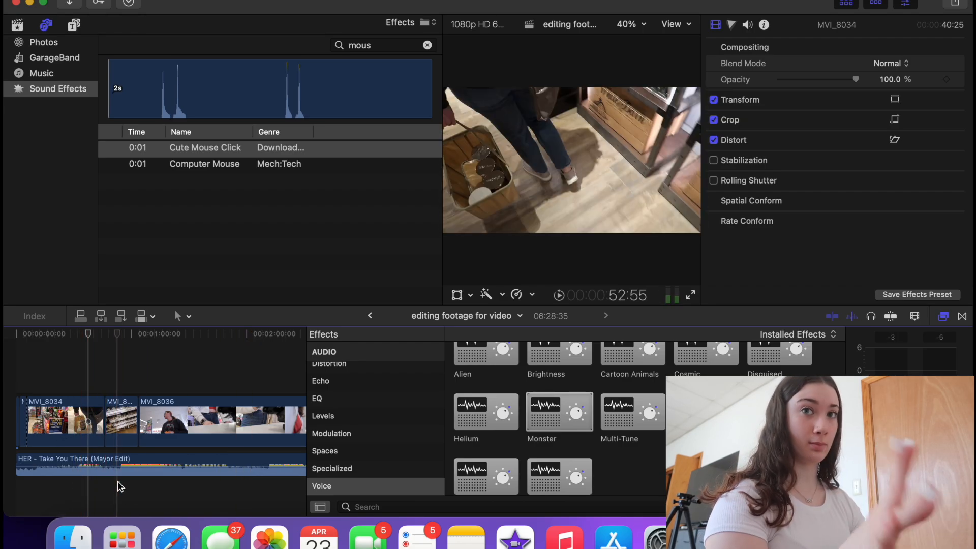
- Play the second store clip to hear the Monster effect on the music
{"action": "left_click", "coordinate": [117, 482]}
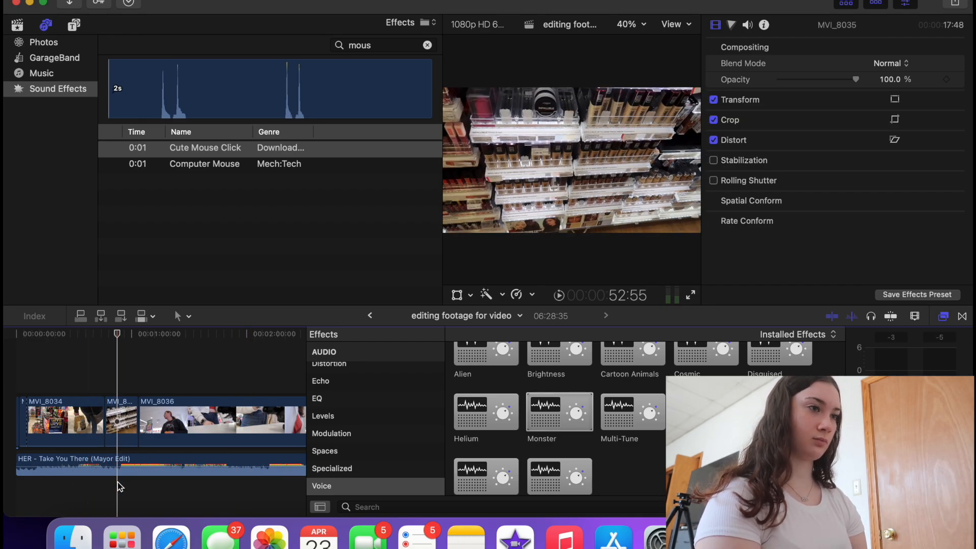
{"action": "key", "text": "space"}
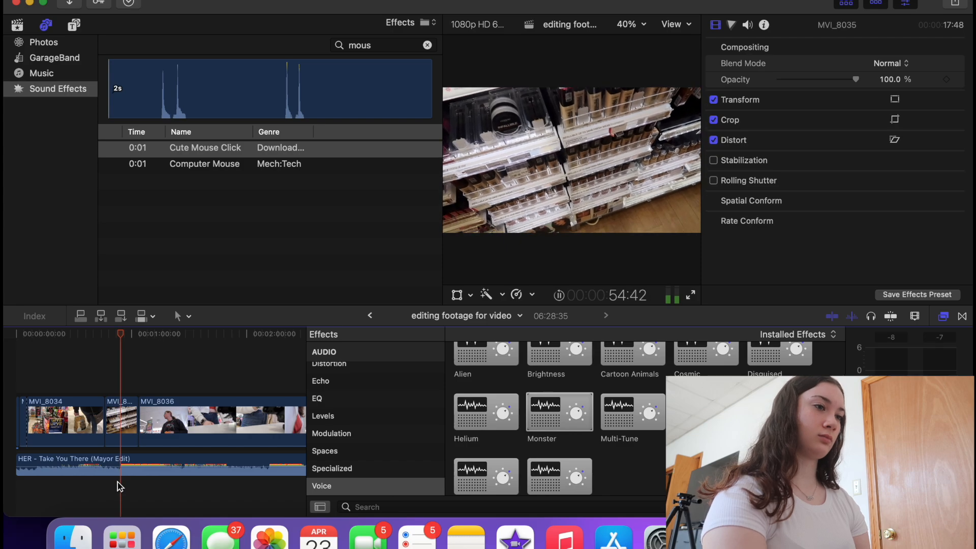
{"action": "key", "text": "XF86AudioRaiseVolume"}
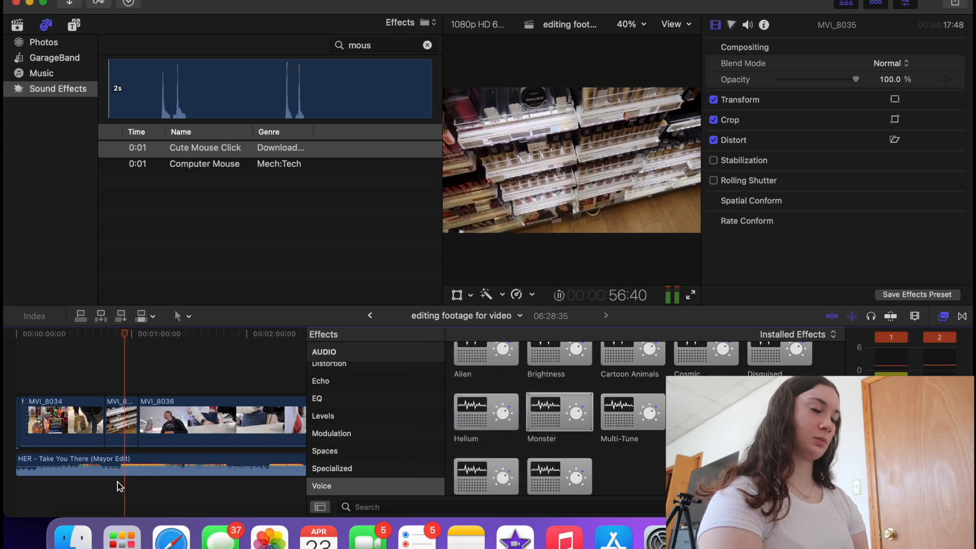
{"action": "key", "text": "space"}
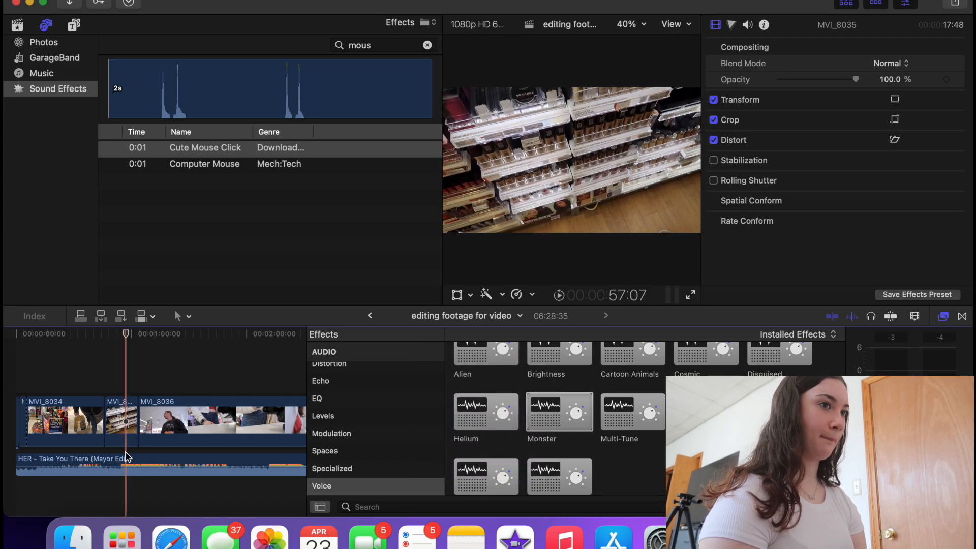
- Set the music clip's Monster effect to the Mild preset with Amount 10, then replay
{"action": "left_click", "coordinate": [122, 465]}
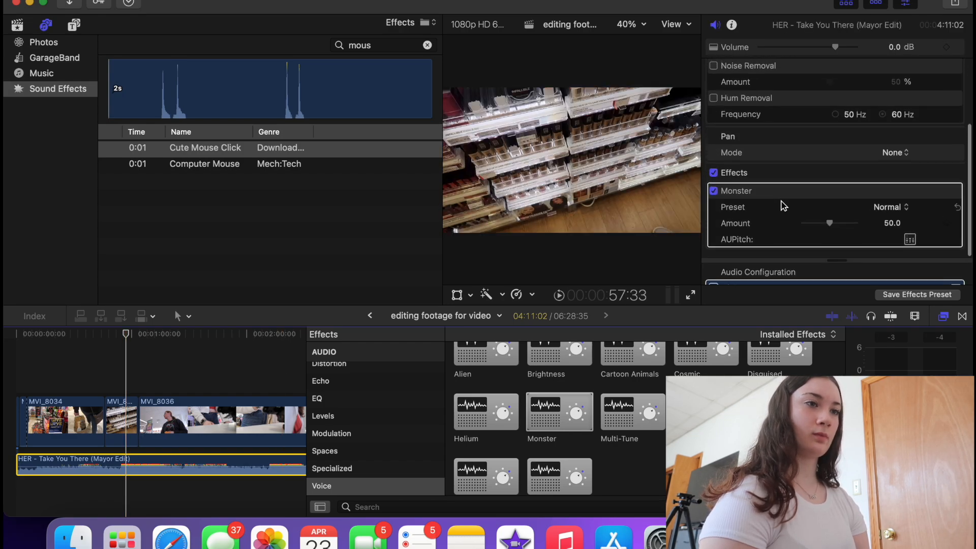
{"action": "left_click", "coordinate": [889, 208]}
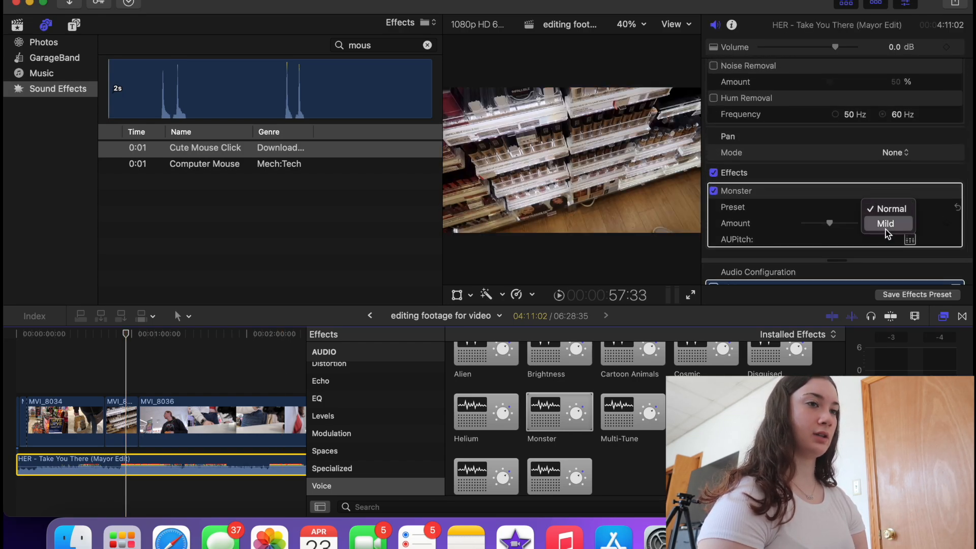
{"action": "left_click", "coordinate": [886, 228]}
{"action": "left_click", "coordinate": [891, 224]}
{"action": "type", "text": "10"}
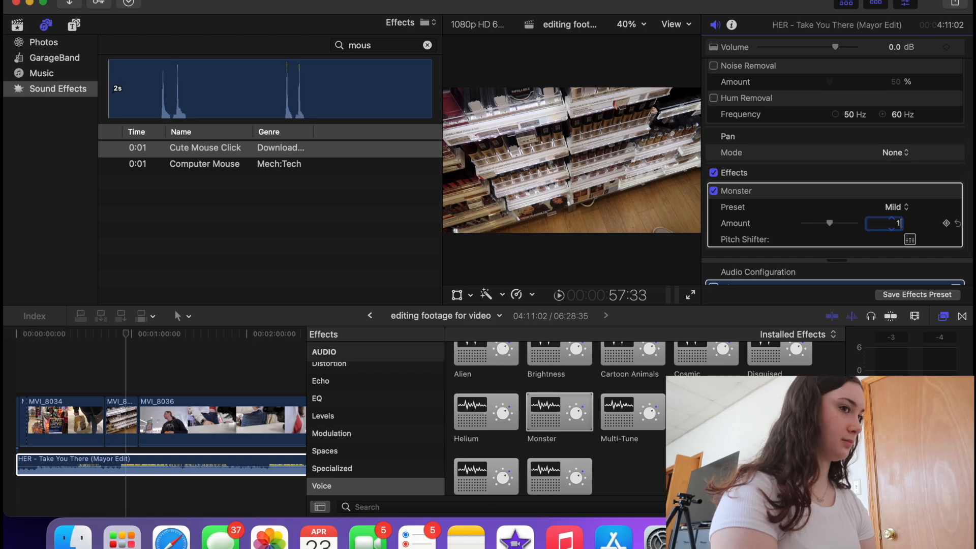
{"action": "left_click", "coordinate": [125, 336]}
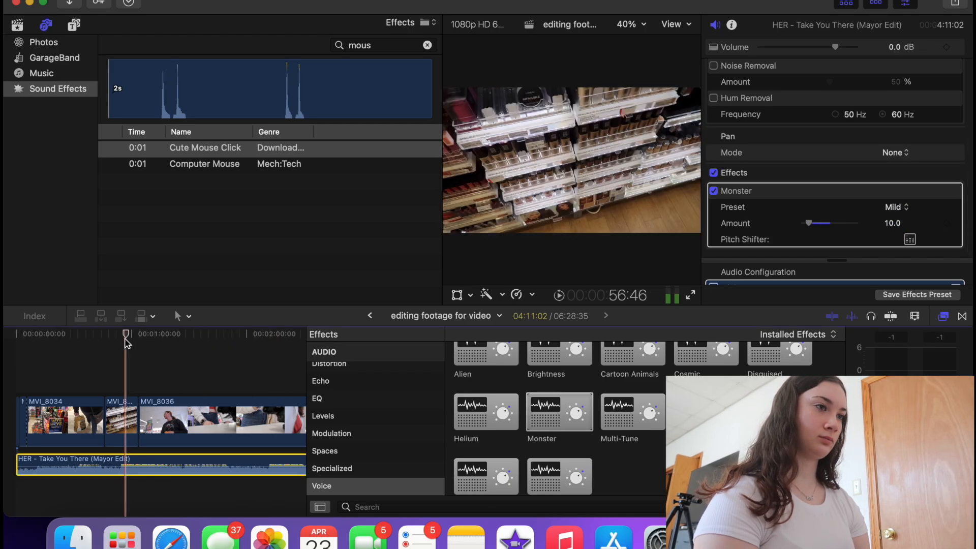
{"action": "key", "text": "space"}
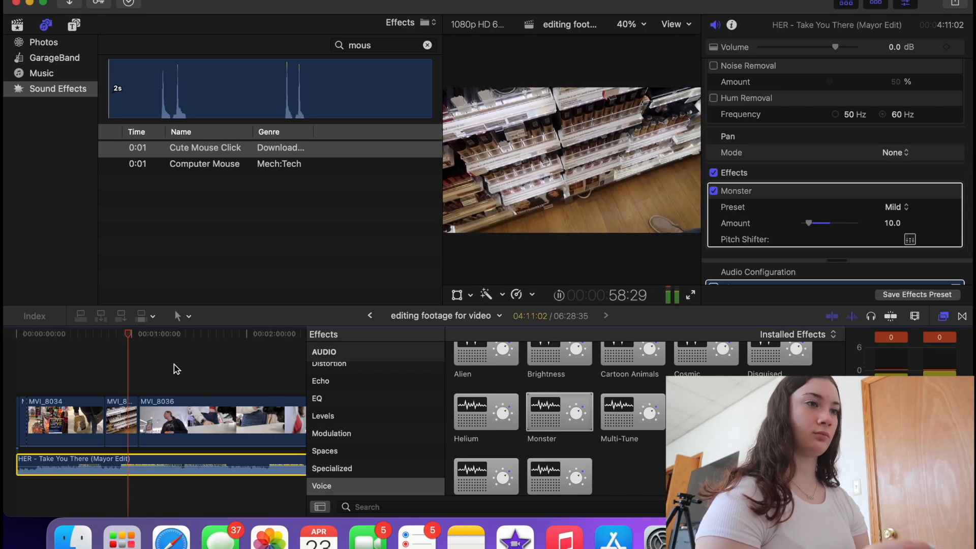
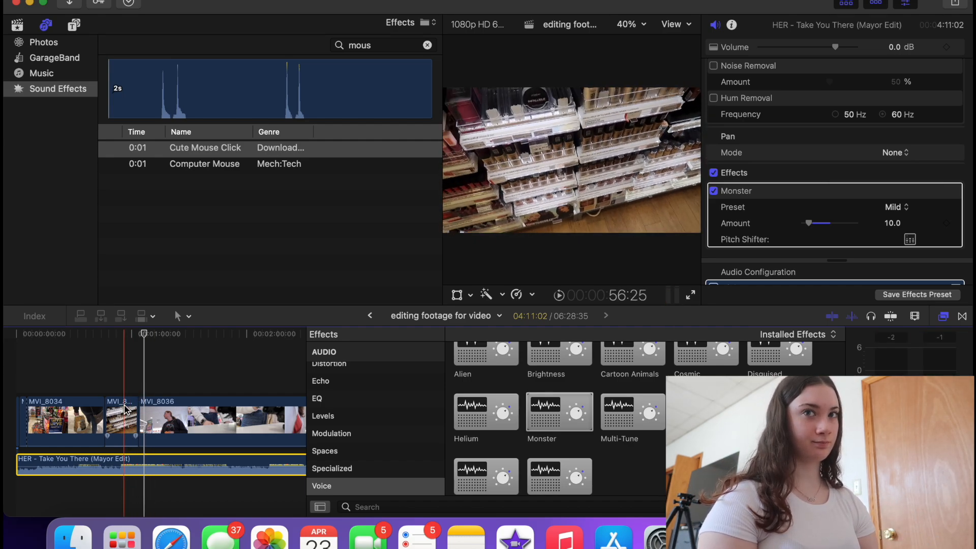
- Play the timeline to review the edit with the Mild Monster effect on the music
{"action": "key", "text": "space"}
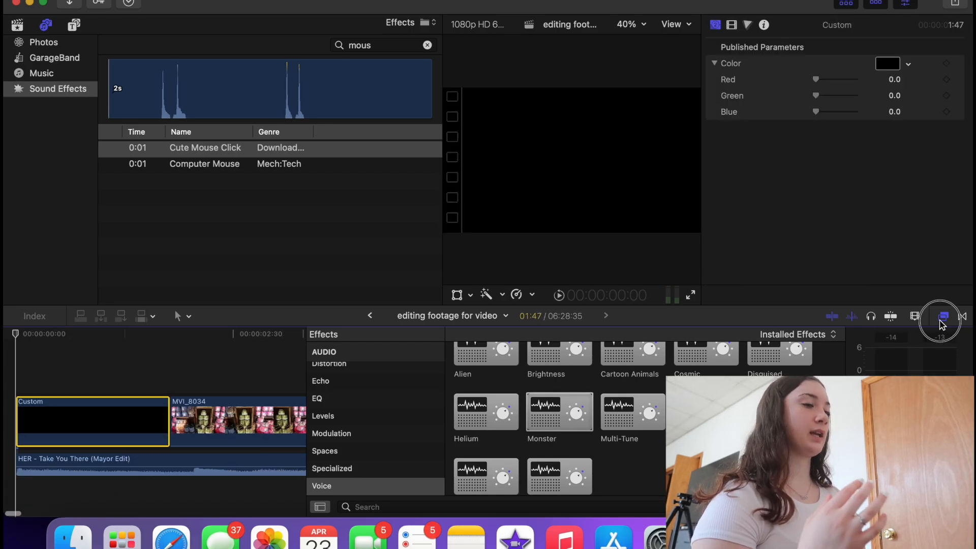
- Extend the black Custom clip to about 10:51 and play the transition into the footage
{"action": "left_click", "coordinate": [943, 316]}
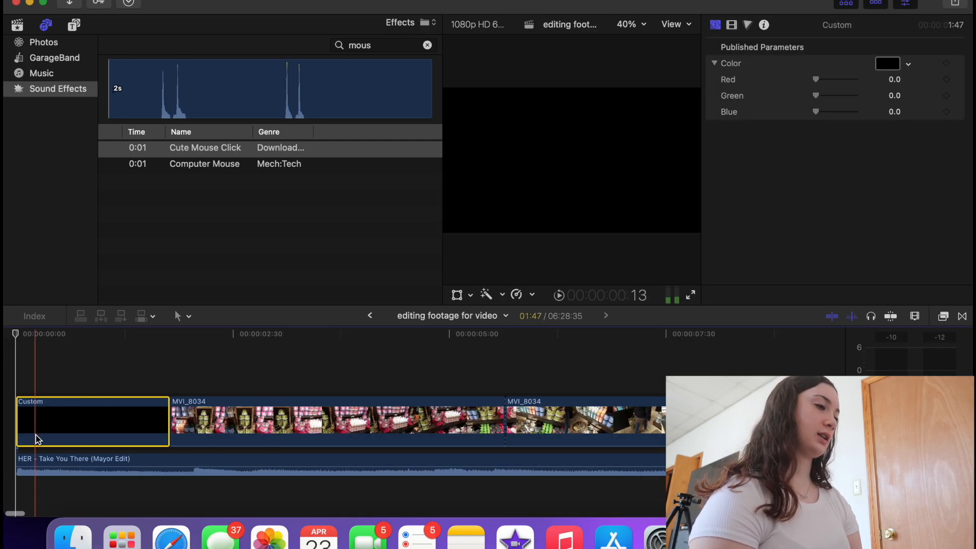
{"action": "key", "text": "space"}
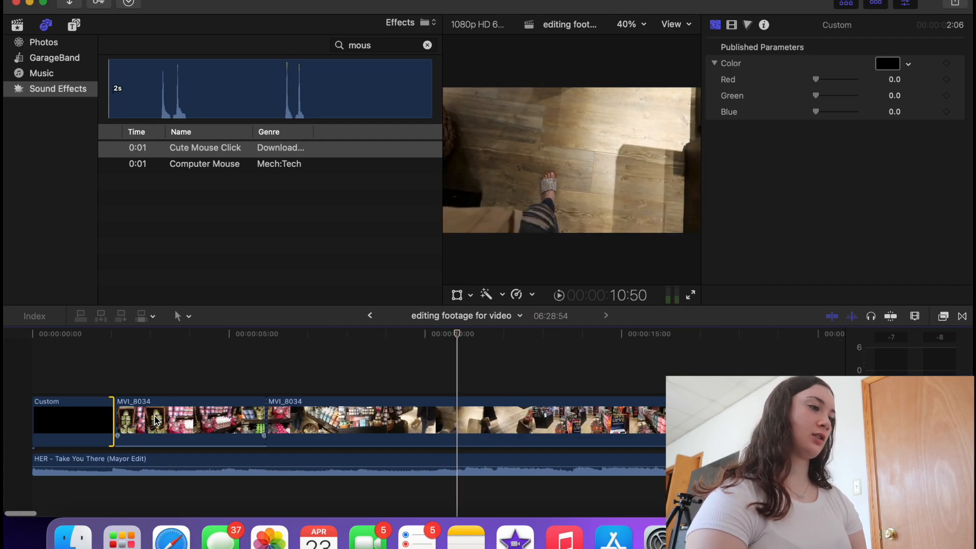
{"action": "left_click", "coordinate": [112, 422]}
{"action": "left_click_drag", "start_coordinate": [112, 422], "coordinate": [456, 433]}
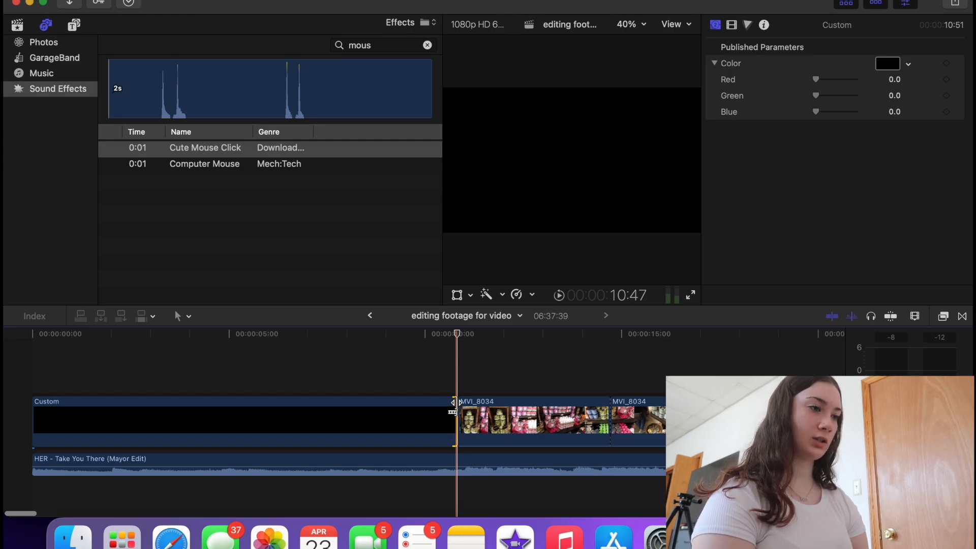
{"action": "left_click", "coordinate": [424, 376]}
{"action": "key", "text": "space"}
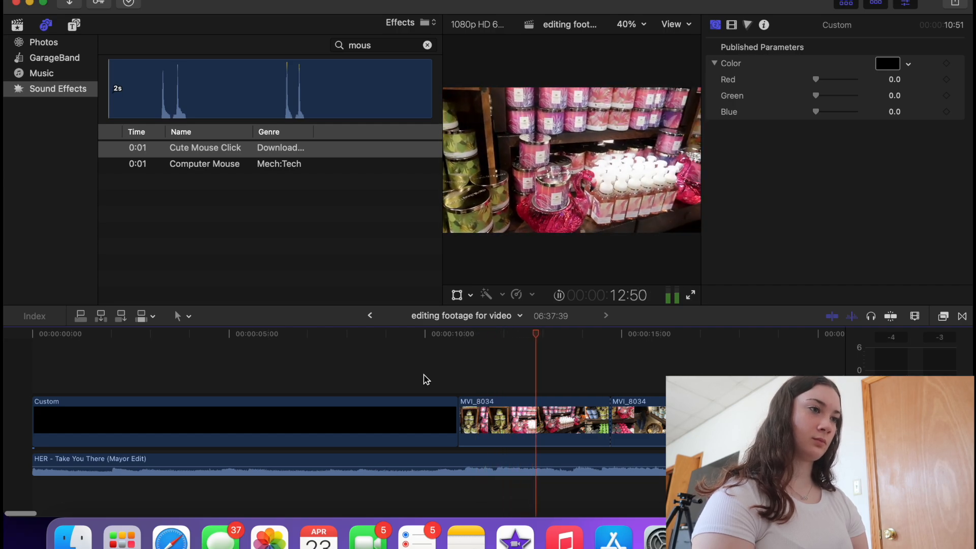
- Split MVI_8034 at the playhead, delete the unwanted piece, and replay the section
{"action": "left_click", "coordinate": [558, 423]}
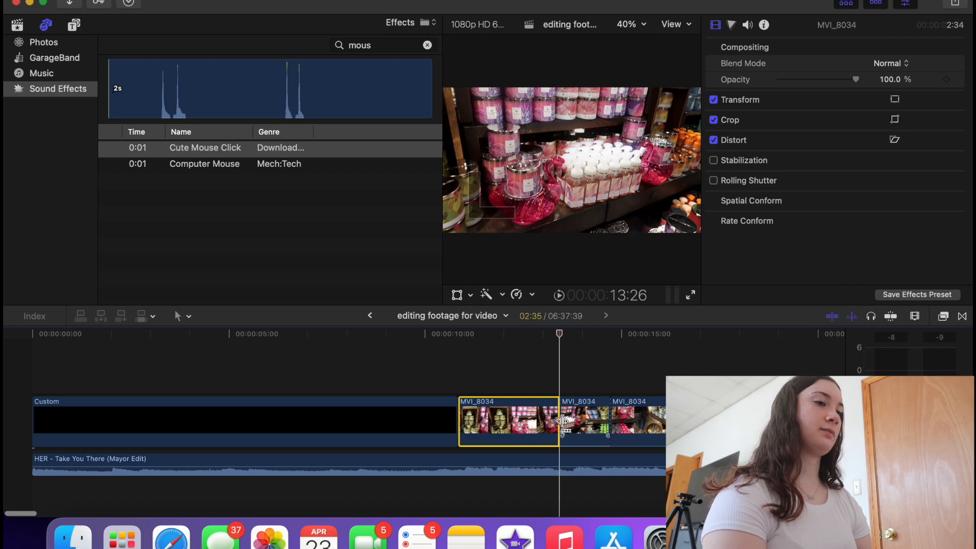
{"action": "key", "text": "cmd+b"}
{"action": "left_click", "coordinate": [586, 417]}
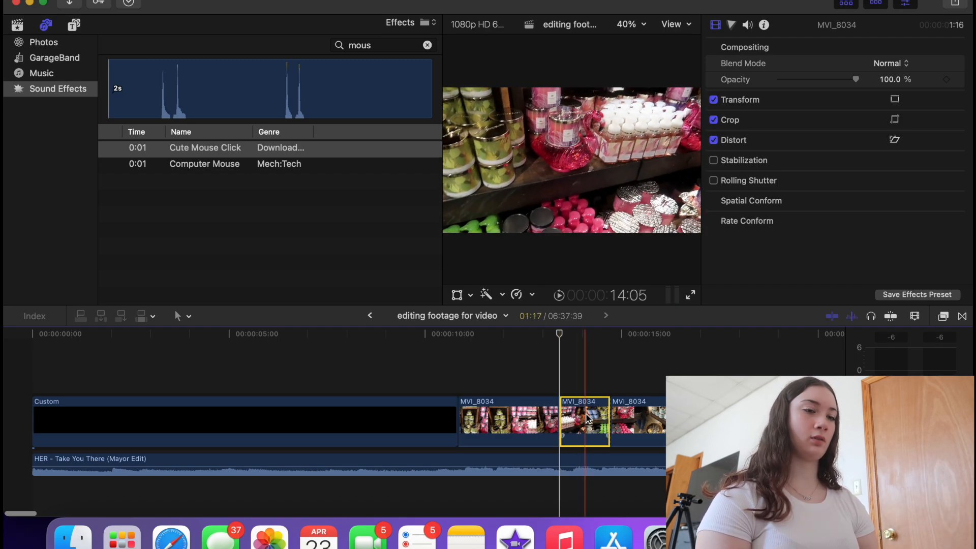
{"action": "key", "text": "Delete"}
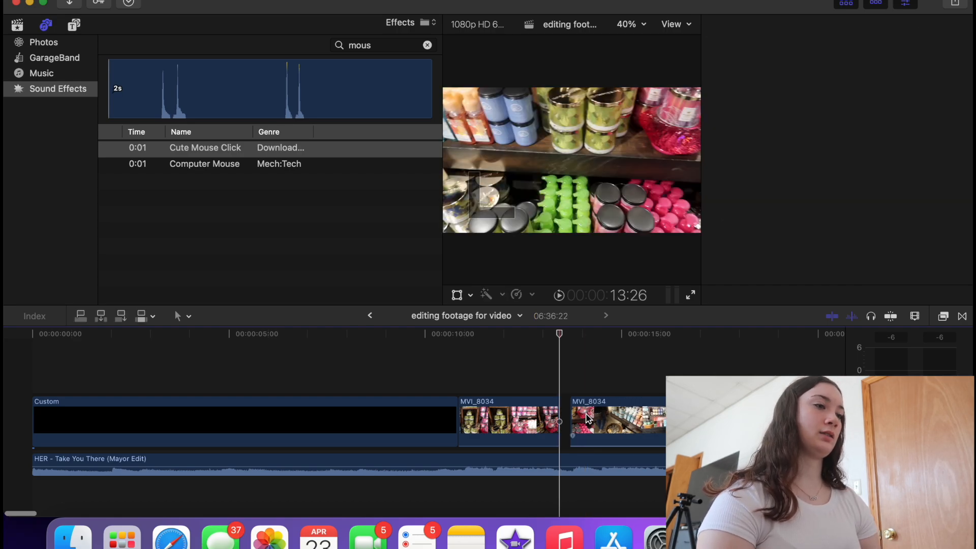
{"action": "left_click", "coordinate": [409, 400]}
{"action": "key", "text": "space"}
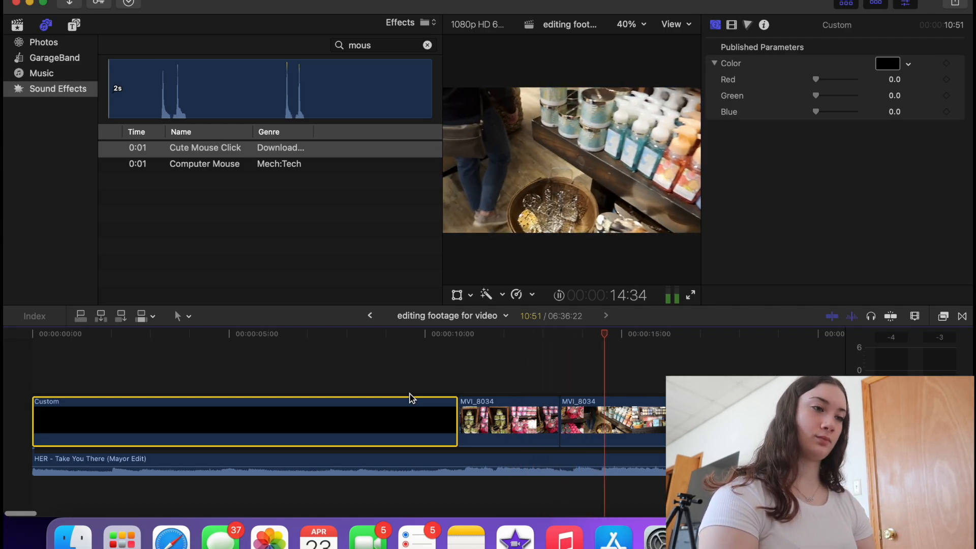
{"action": "key", "text": "space"}
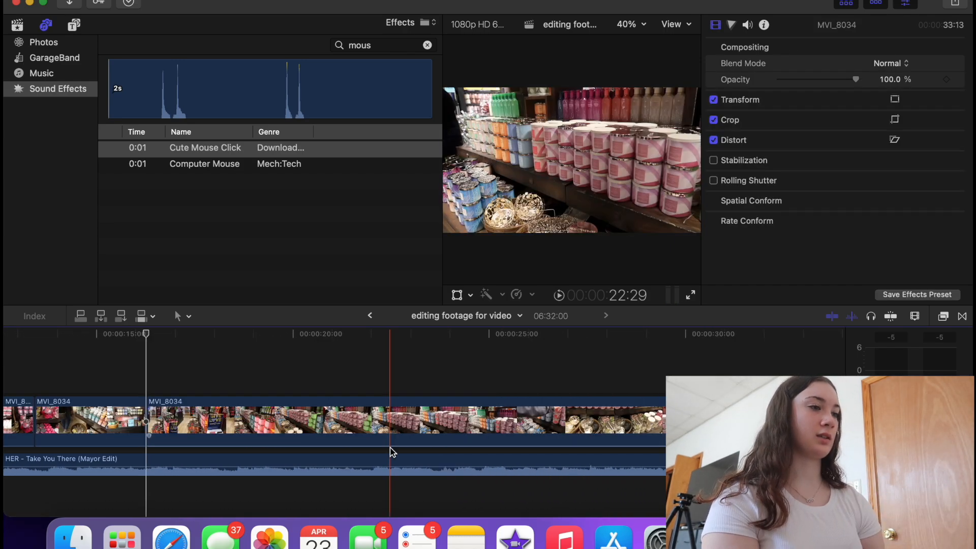
- Play the 06:15:45 project from the start, then zoom the timeline out
{"action": "scroll", "coordinate": [391, 451], "scroll_direction": "left", "scroll_amount": 10}
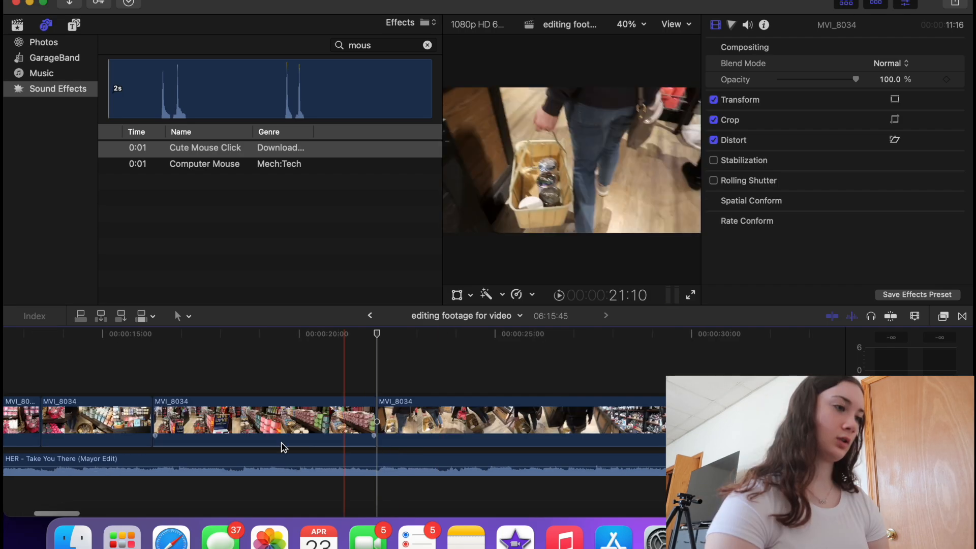
{"action": "scroll", "coordinate": [283, 446], "scroll_direction": "left", "scroll_amount": 10}
{"action": "left_click", "coordinate": [6, 392]}
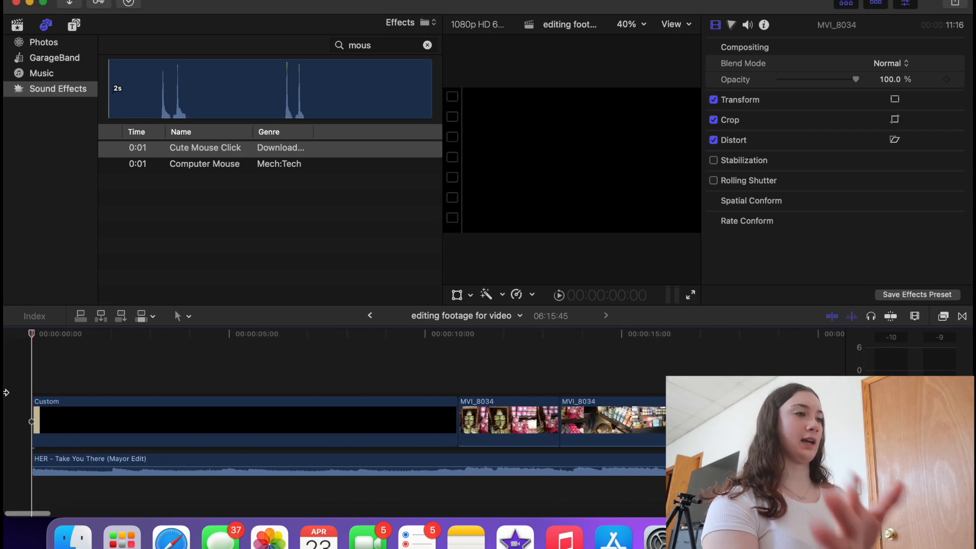
{"action": "key", "text": "space"}
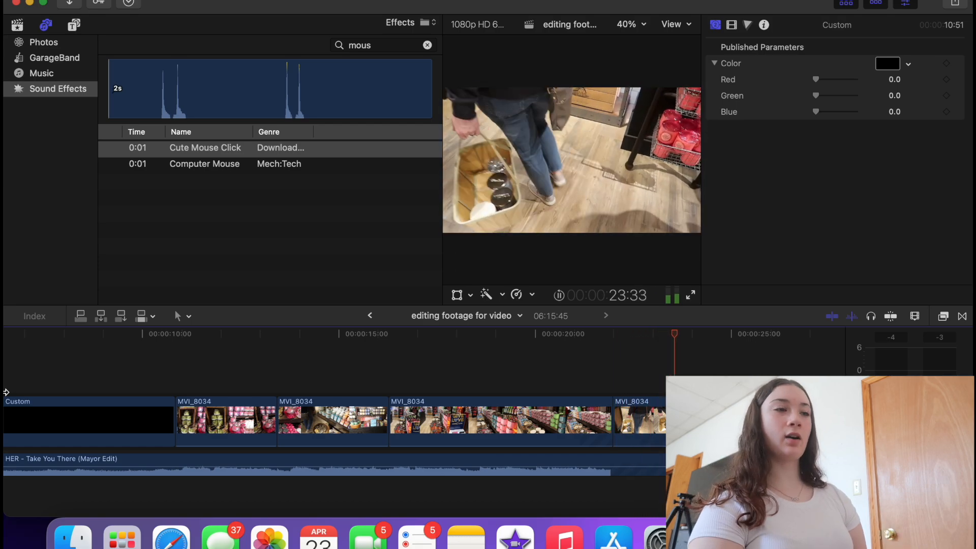
{"action": "key", "text": "space"}
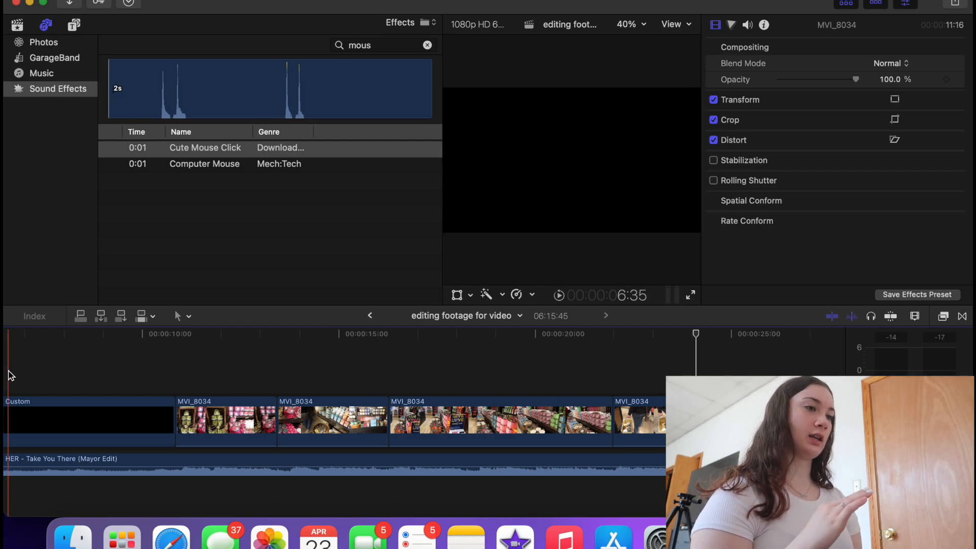
{"action": "key", "text": "super+minus"}
{"action": "key", "text": "super+minus"}
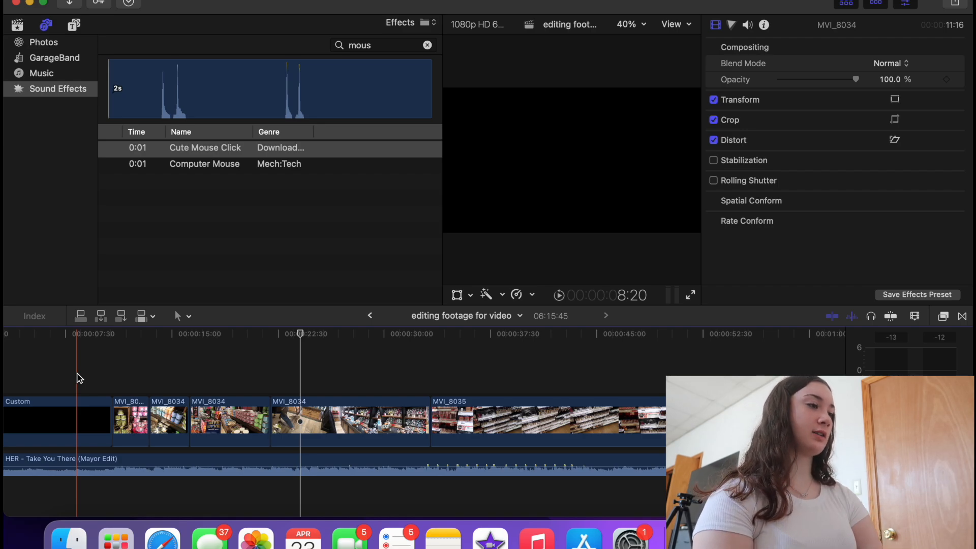
- Delete the MVI_8035 clip, cutting the project to 04:11:02, and select the first MVI_8034 clip
{"action": "left_click", "coordinate": [102, 363]}
{"action": "key", "text": "space"}
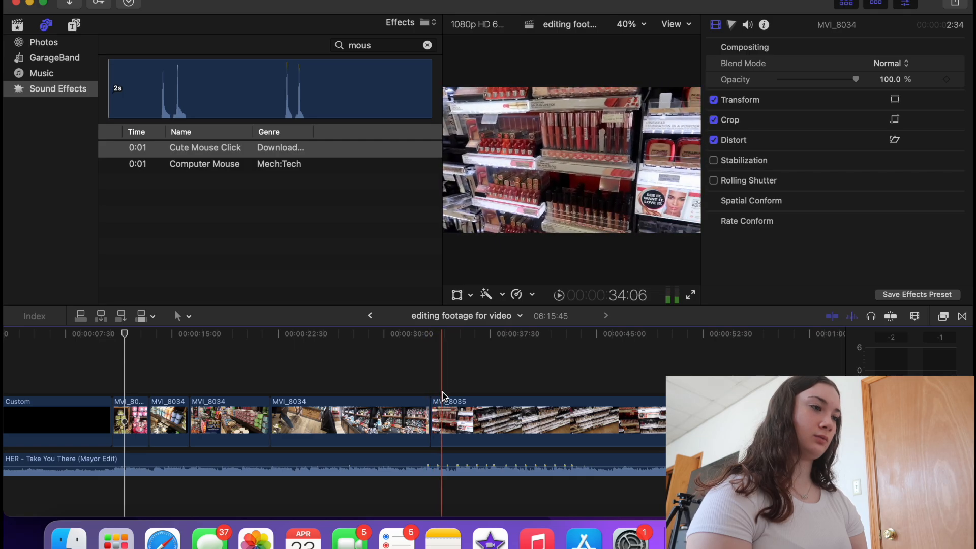
{"action": "left_click_drag", "start_coordinate": [461, 380], "coordinate": [686, 407]}
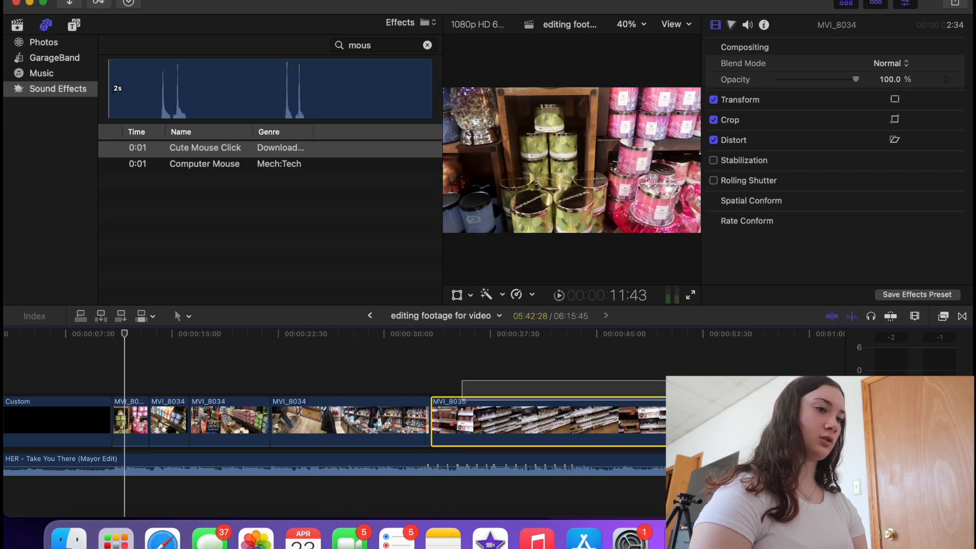
{"action": "key", "text": "Delete"}
{"action": "scroll", "coordinate": [179, 366], "scroll_direction": "left", "scroll_amount": 3}
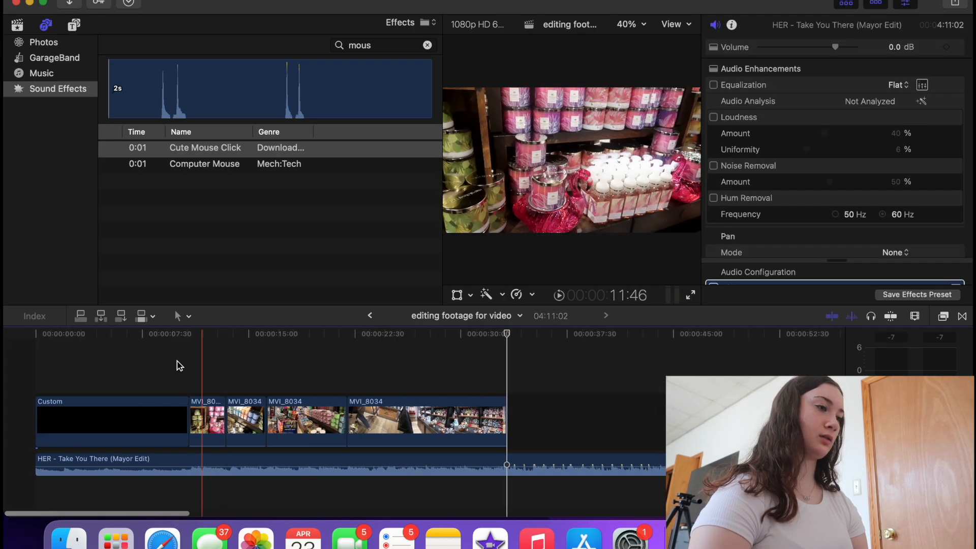
{"action": "left_click", "coordinate": [173, 362]}
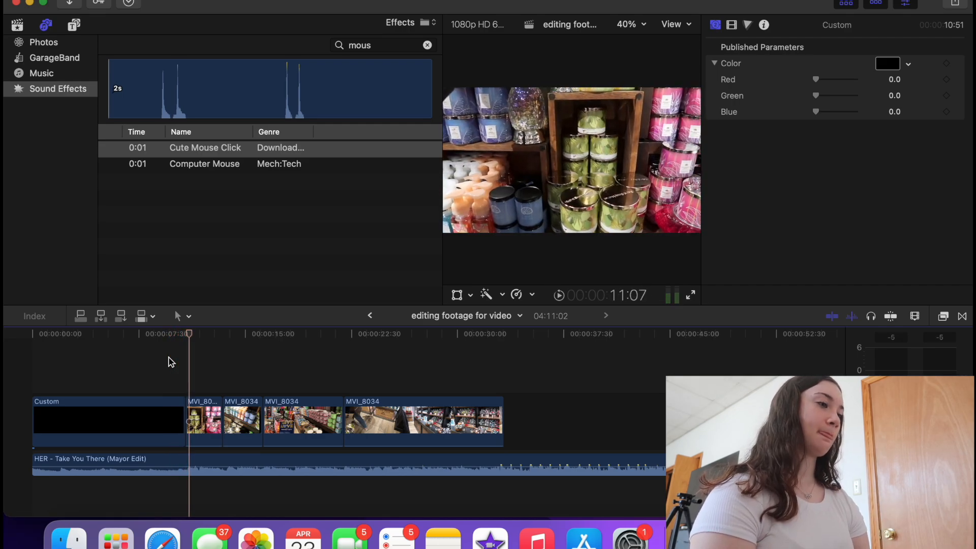
{"action": "left_click", "coordinate": [202, 405]}
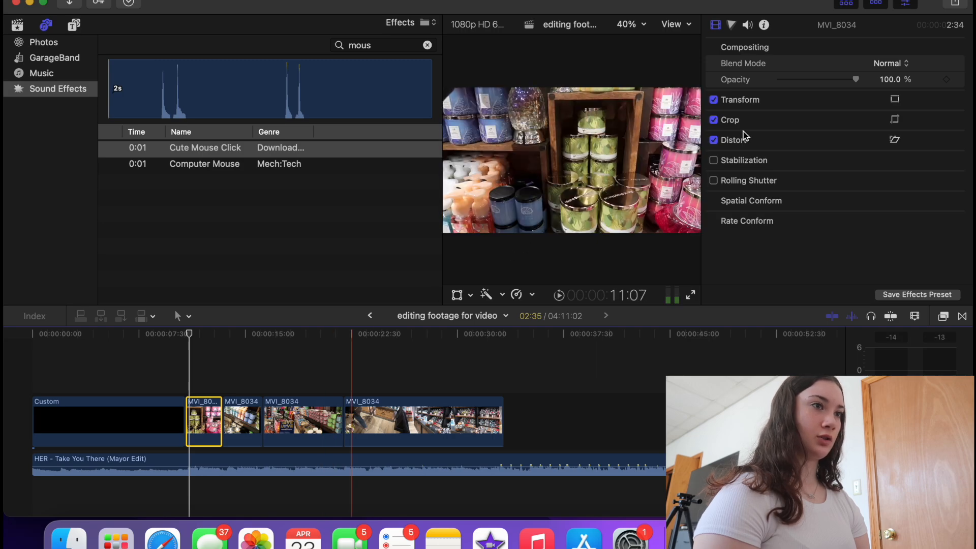
- Set Color Board Exposure Highlights to −80% on the first two later MVI_8034 clips
{"action": "left_click", "coordinate": [732, 25]}
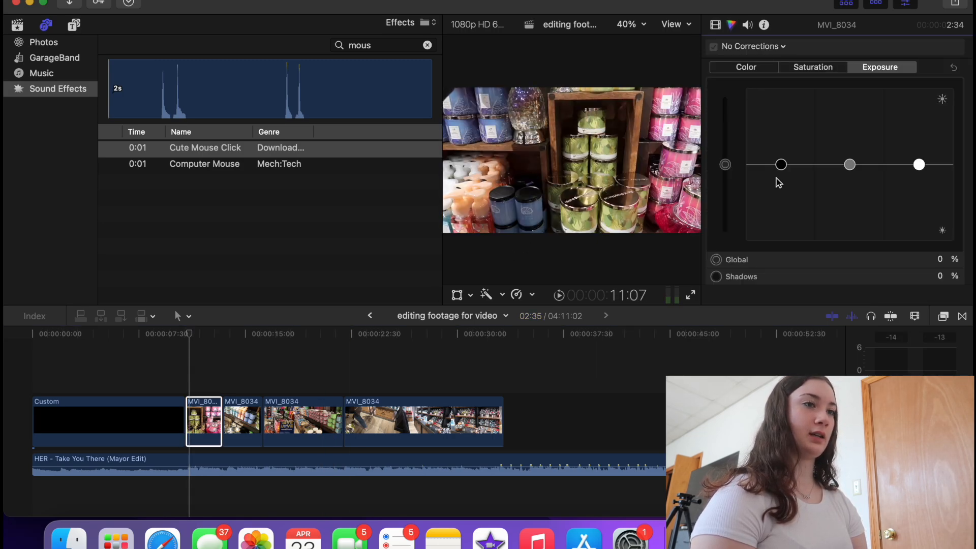
{"action": "scroll", "coordinate": [778, 182], "scroll_direction": "down", "scroll_amount": 3}
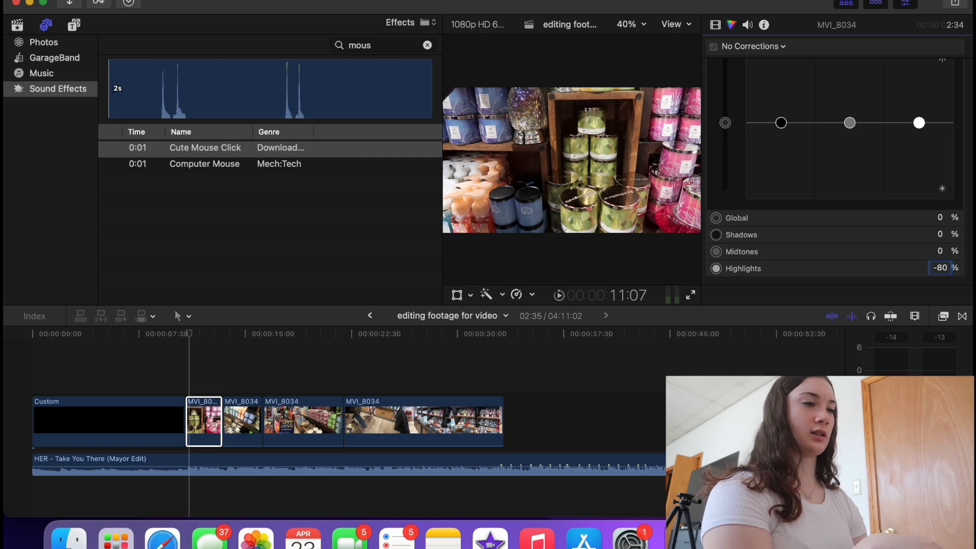
{"action": "key", "text": "Return"}
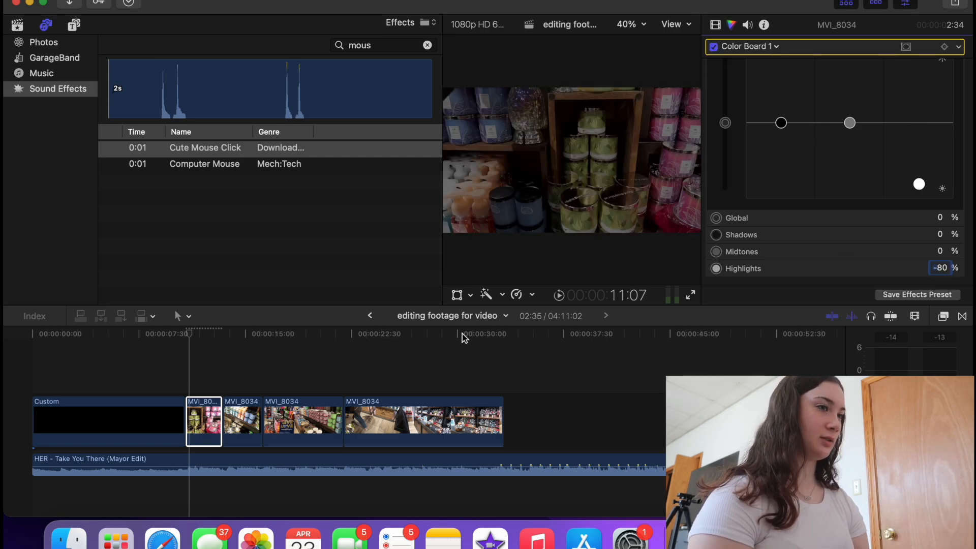
{"action": "left_click", "coordinate": [242, 419]}
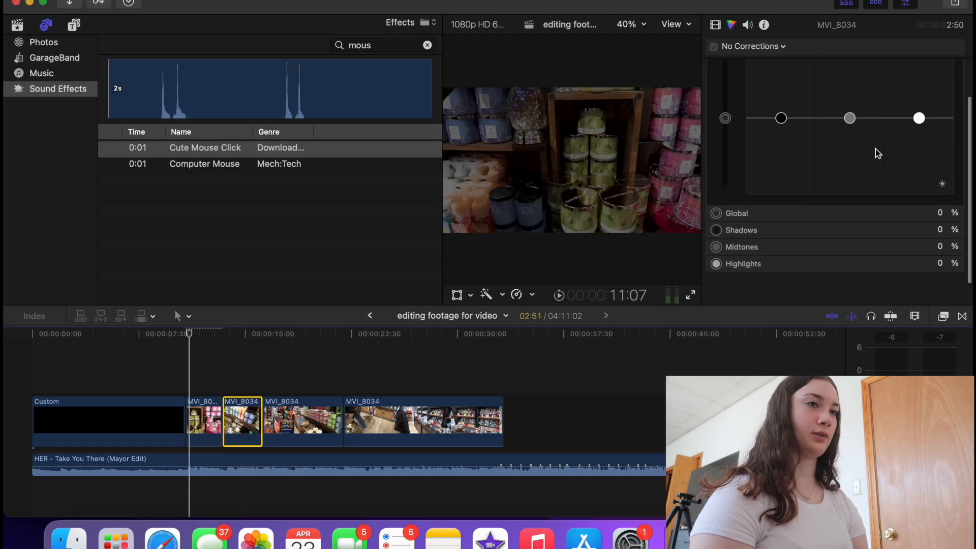
{"action": "scroll", "coordinate": [880, 117], "scroll_direction": "up", "scroll_amount": 2}
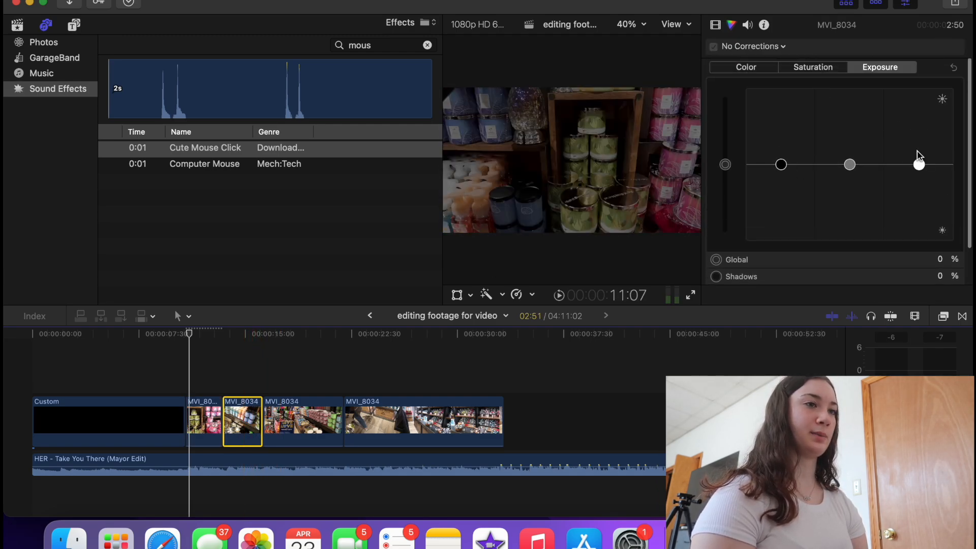
{"action": "scroll", "coordinate": [921, 158], "scroll_direction": "down", "scroll_amount": 2}
{"action": "left_click", "coordinate": [941, 276]}
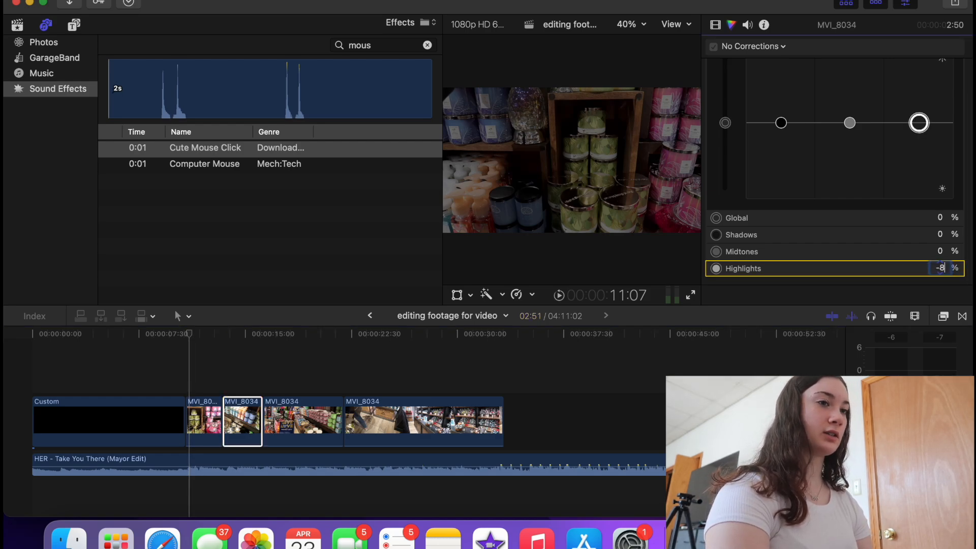
{"action": "key", "text": "Return"}
- Apply the same −80 Highlights value to the remaining two MVI_8034 store clips
{"action": "left_click", "coordinate": [298, 422]}
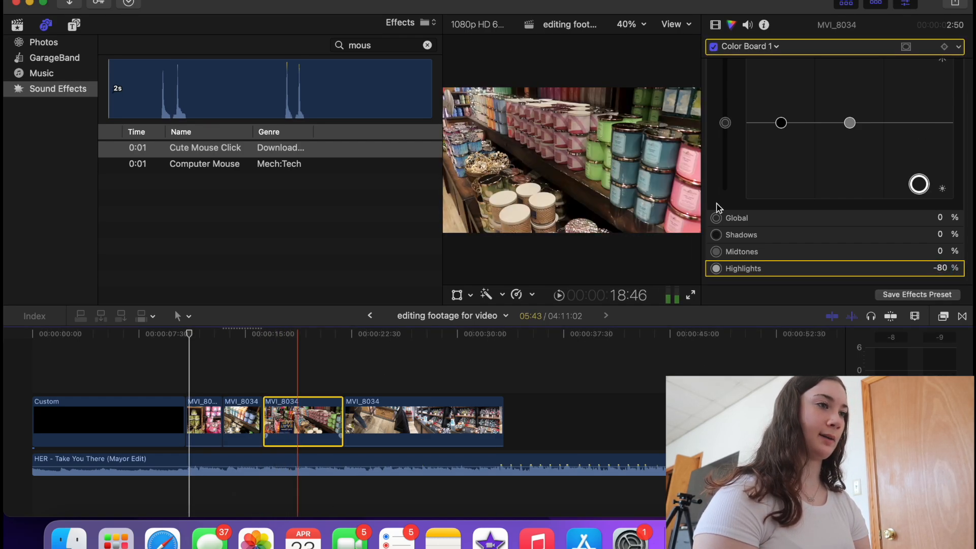
{"action": "scroll", "coordinate": [838, 198], "scroll_direction": "up", "scroll_amount": 3}
{"action": "left_click", "coordinate": [941, 268]}
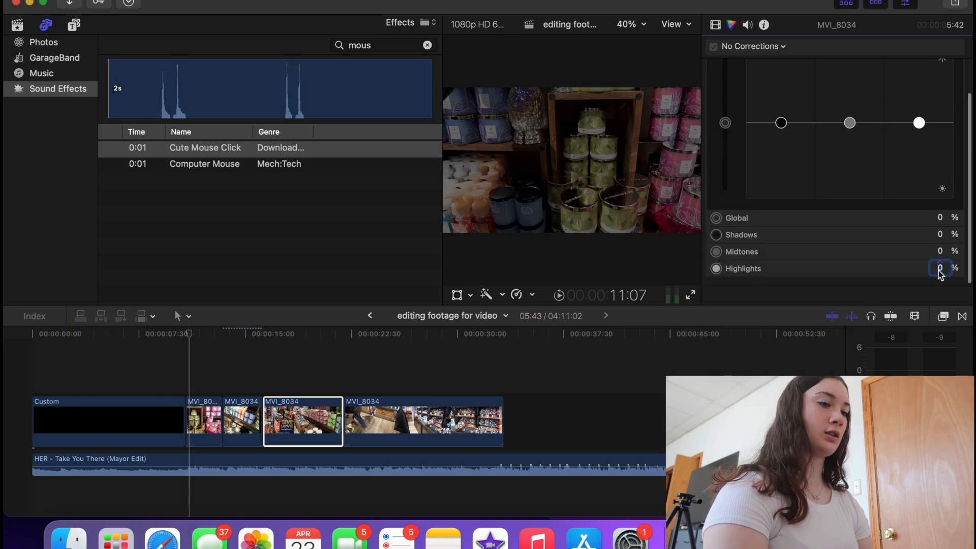
{"action": "type", "text": "-80"}
{"action": "key", "text": "Return"}
{"action": "left_click", "coordinate": [417, 422]}
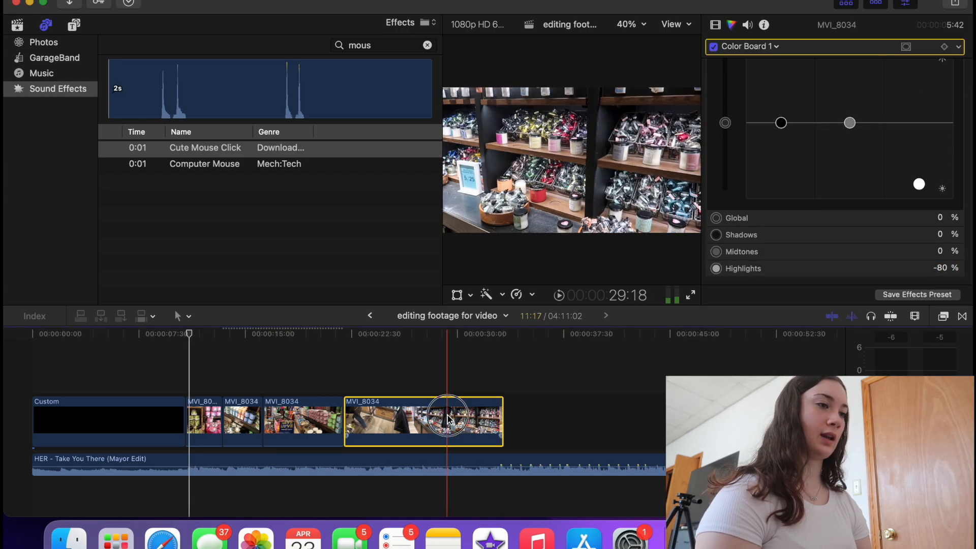
{"action": "left_click", "coordinate": [941, 268]}
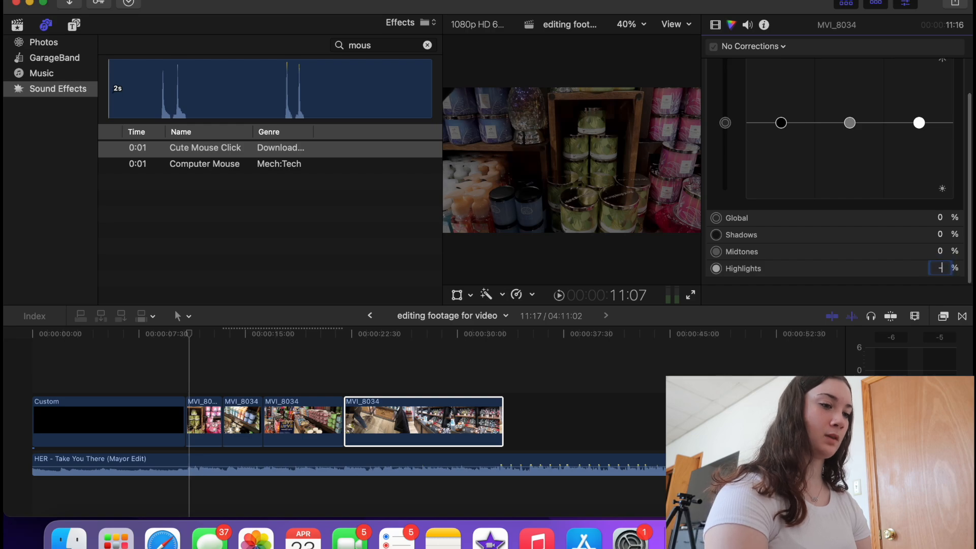
{"action": "type", "text": "-80"}
{"action": "key", "text": "Return"}
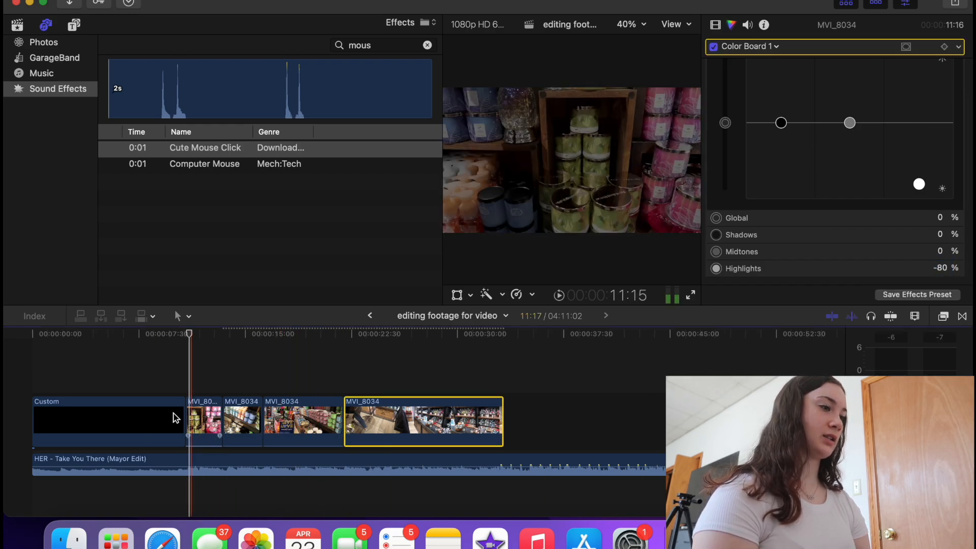
{"action": "left_click", "coordinate": [137, 368]}
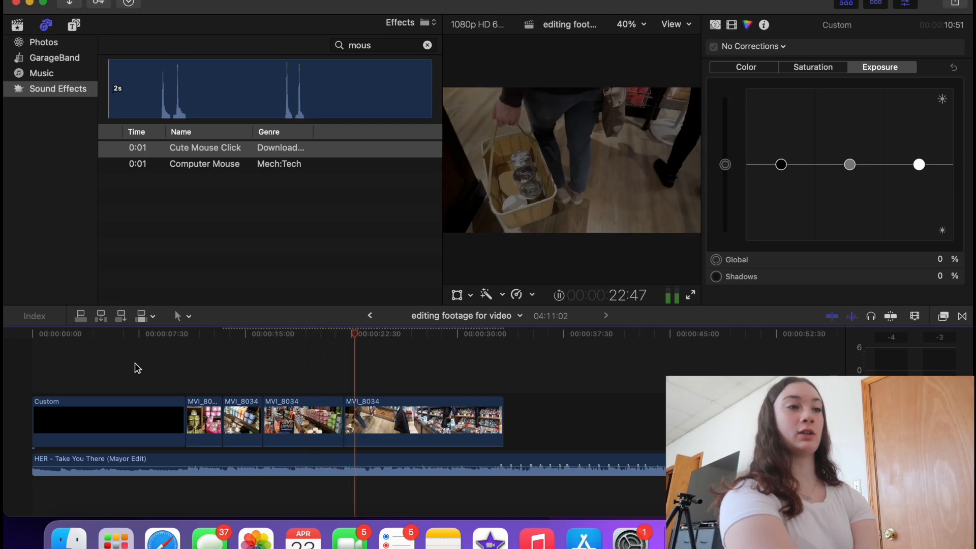
- Turn the Custom background tan (0.8, 0.75, 0.62) and layer the last MVI_8034 clip above the timeline start
{"action": "key", "text": "space"}
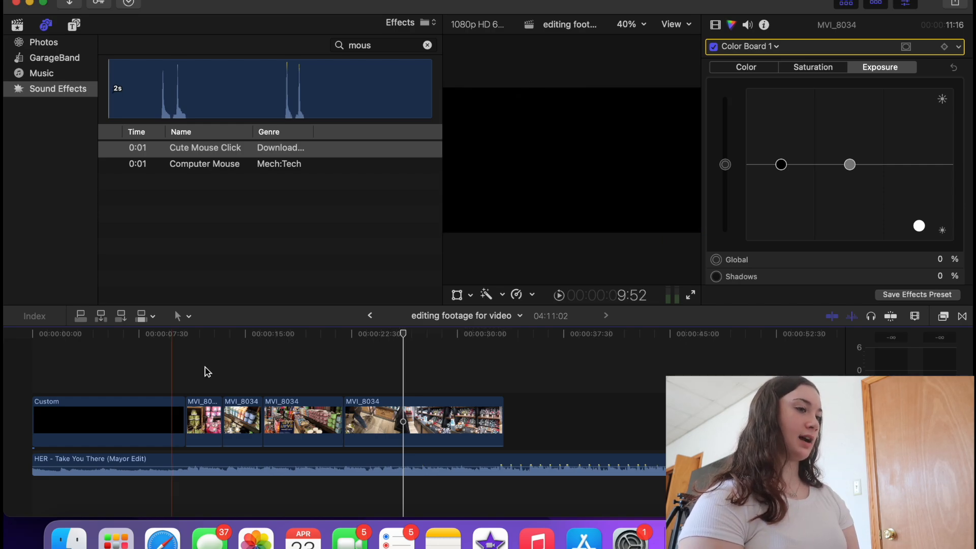
{"action": "left_click", "coordinate": [376, 418]}
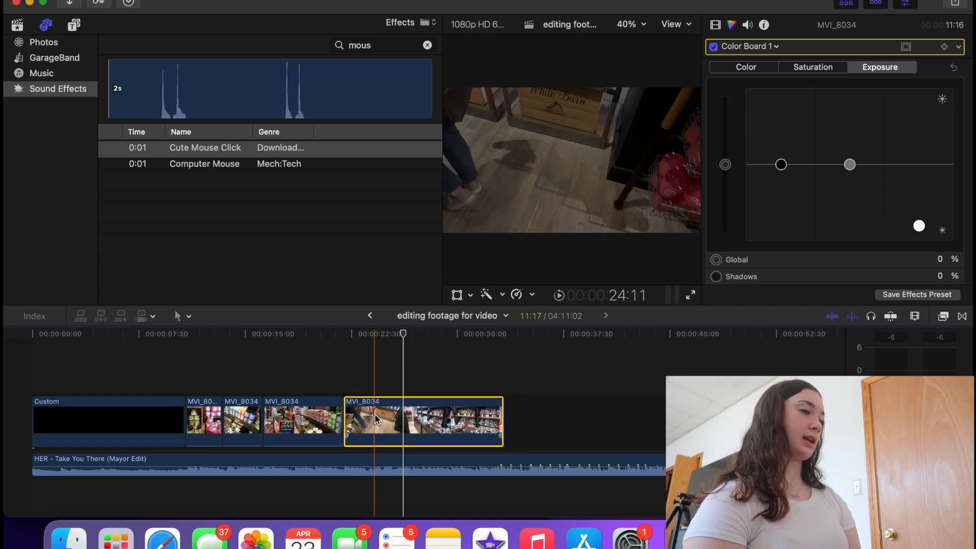
{"action": "left_click", "coordinate": [78, 421]}
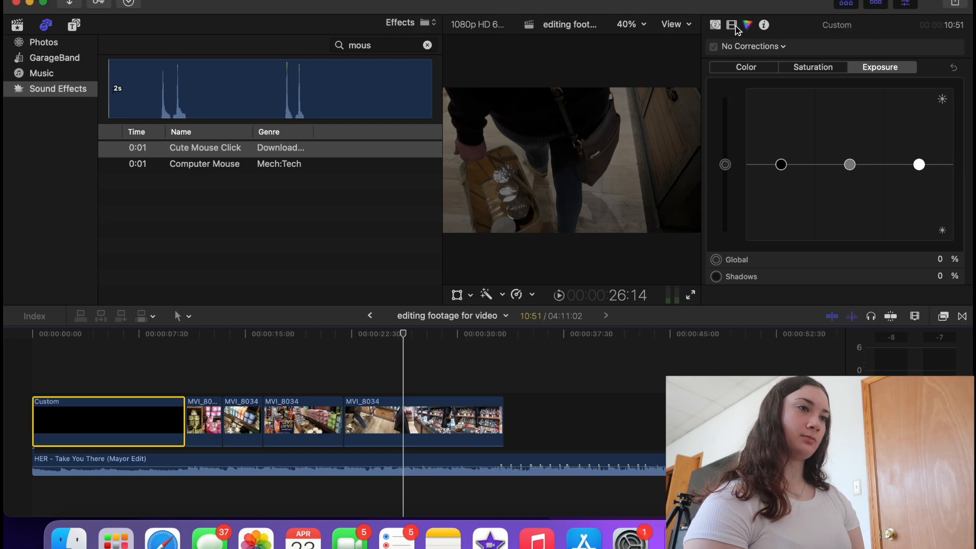
{"action": "left_click", "coordinate": [715, 25]}
{"action": "left_click", "coordinate": [887, 63]}
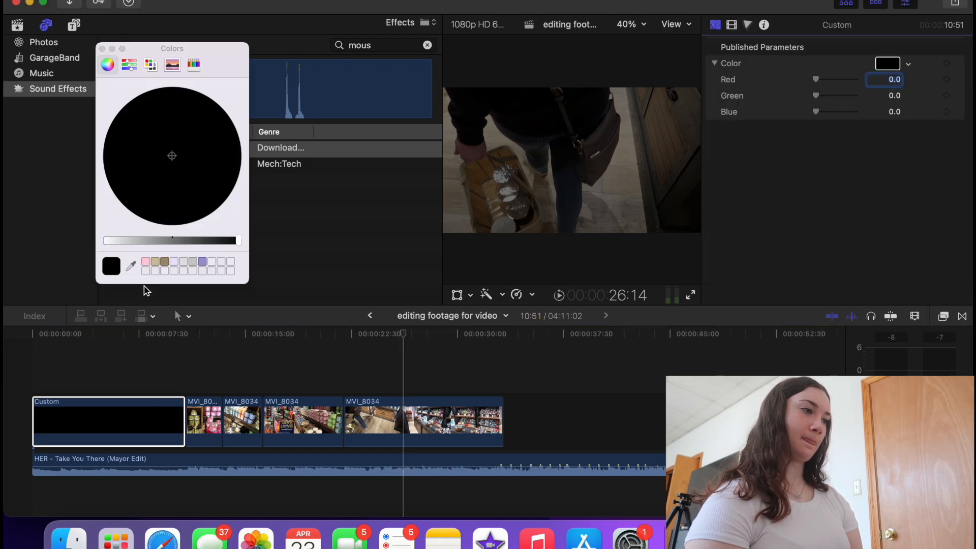
{"action": "left_click", "coordinate": [155, 261]}
{"action": "left_click", "coordinate": [37, 383]}
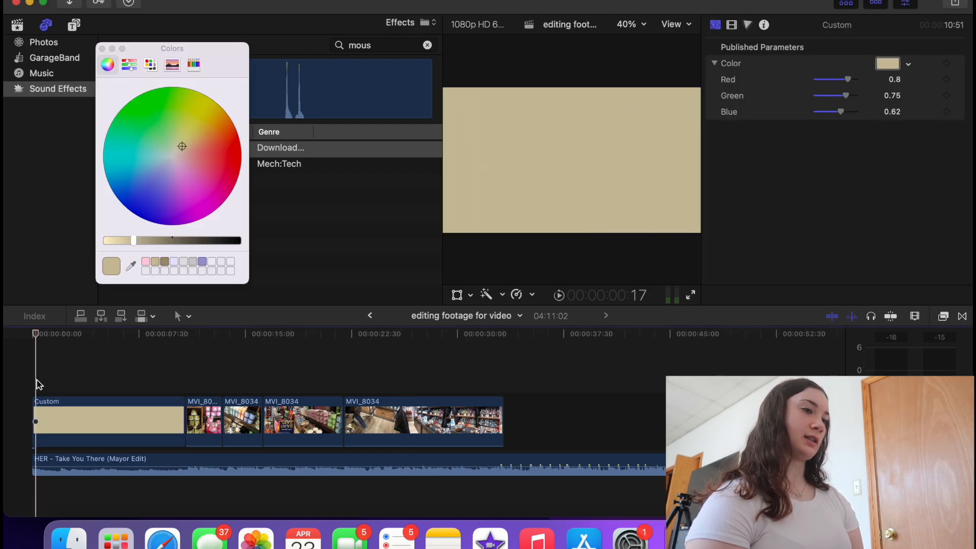
{"action": "left_click_drag", "start_coordinate": [353, 427], "coordinate": [29, 368]}
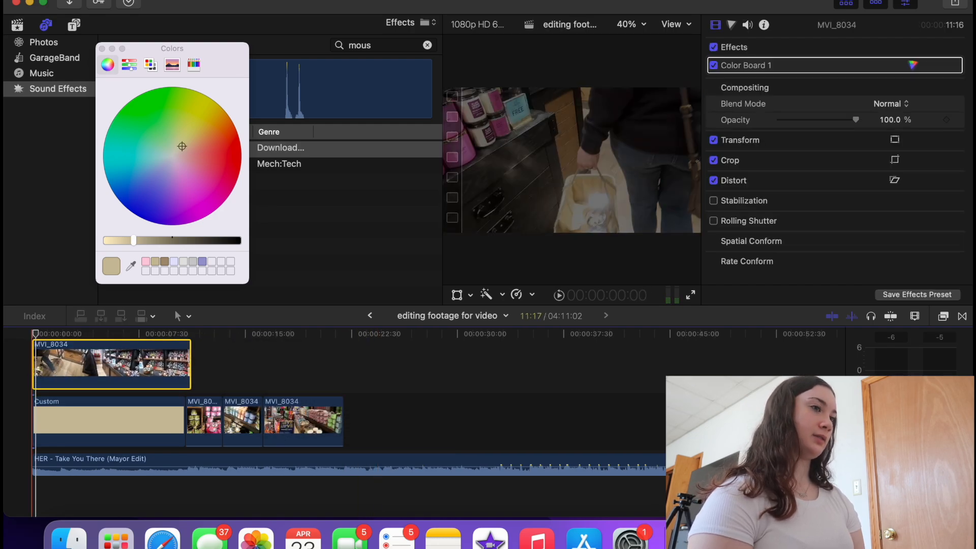
- Try shrinking and moving the layered clip, then undo so it returns to the storyline end
{"action": "key", "text": "space"}
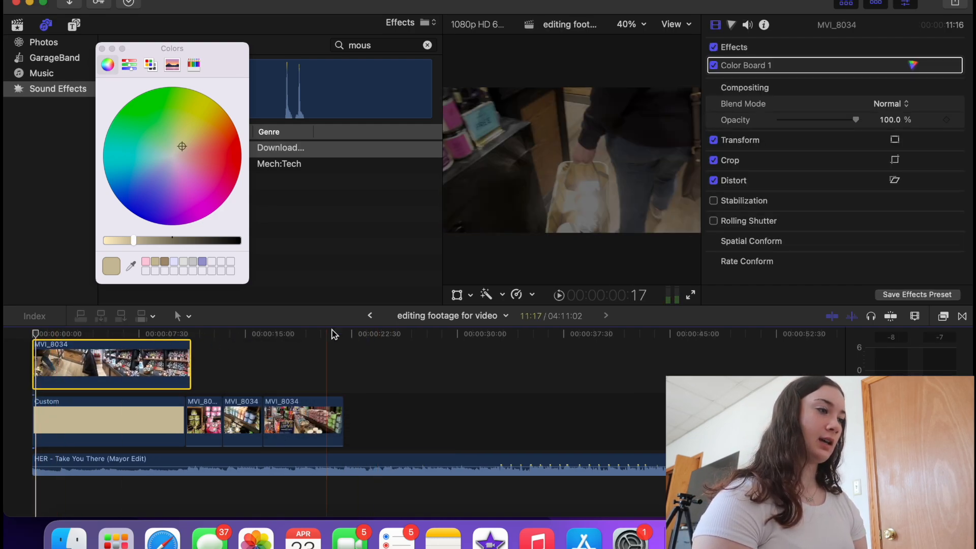
{"action": "left_click", "coordinate": [457, 298]}
{"action": "left_click_drag", "start_coordinate": [448, 231], "coordinate": [449, 230]}
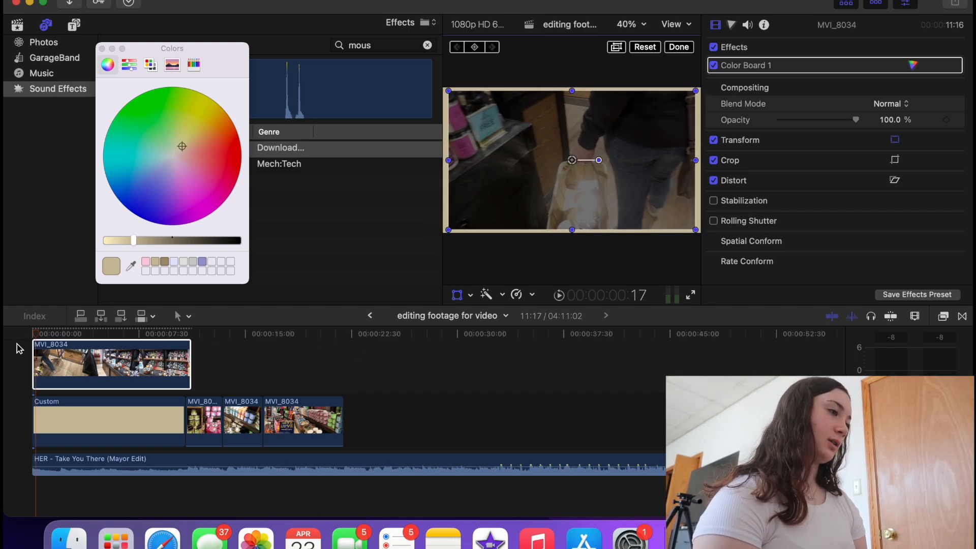
{"action": "left_click_drag", "start_coordinate": [112, 356], "coordinate": [423, 412]}
{"action": "left_click", "coordinate": [377, 376]}
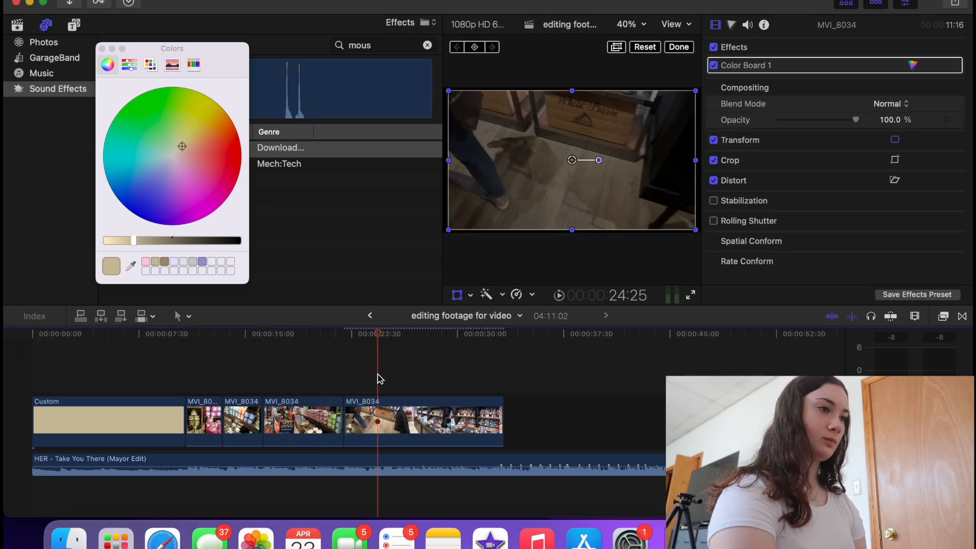
{"action": "key", "text": "super+z"}
{"action": "key", "text": "super+shift+z"}
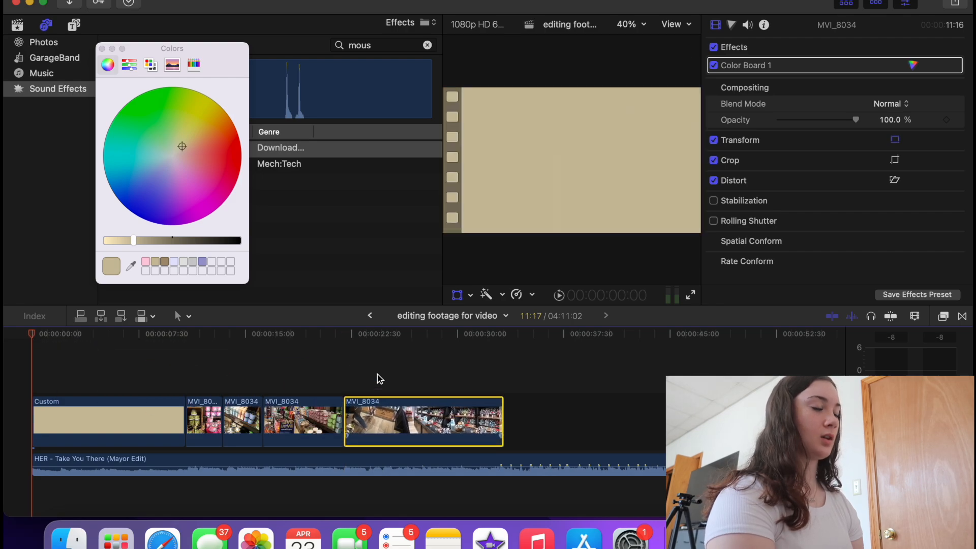
{"action": "left_click", "coordinate": [379, 378]}
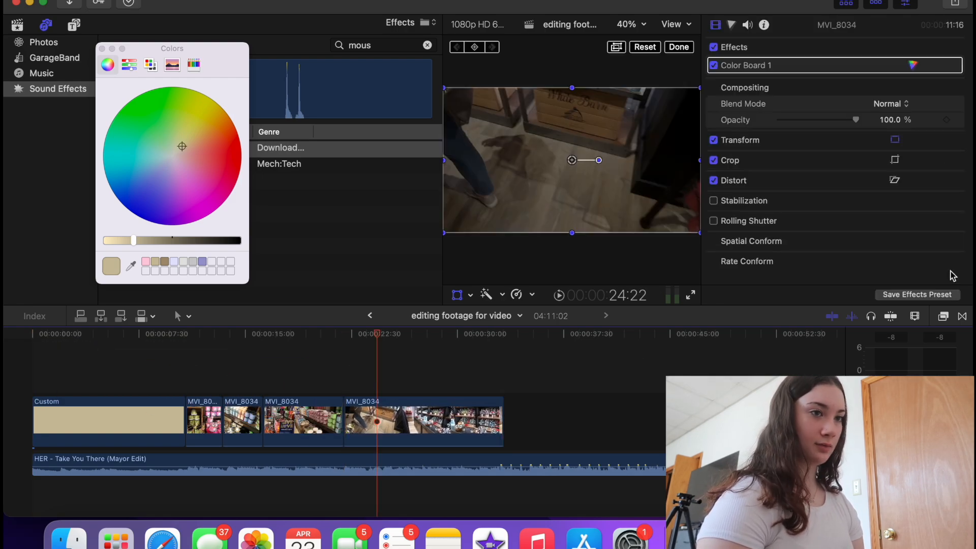
- Search the video effects for 'border' and apply Simple Border to the last store clip
{"action": "left_click", "coordinate": [943, 316]}
{"action": "scroll", "coordinate": [114, 402], "scroll_direction": "right", "scroll_amount": 5}
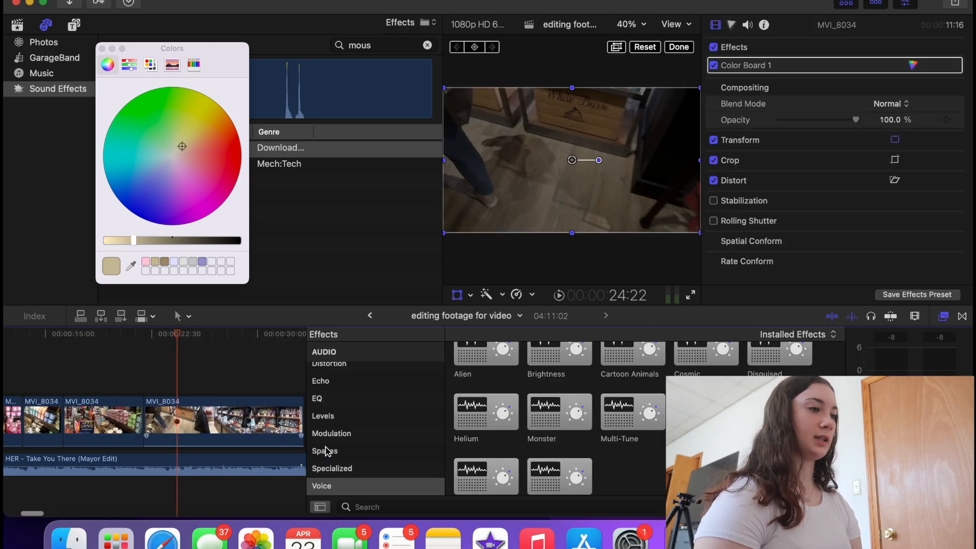
{"action": "scroll", "coordinate": [342, 451], "scroll_direction": "up", "scroll_amount": 10}
{"action": "left_click", "coordinate": [316, 387]}
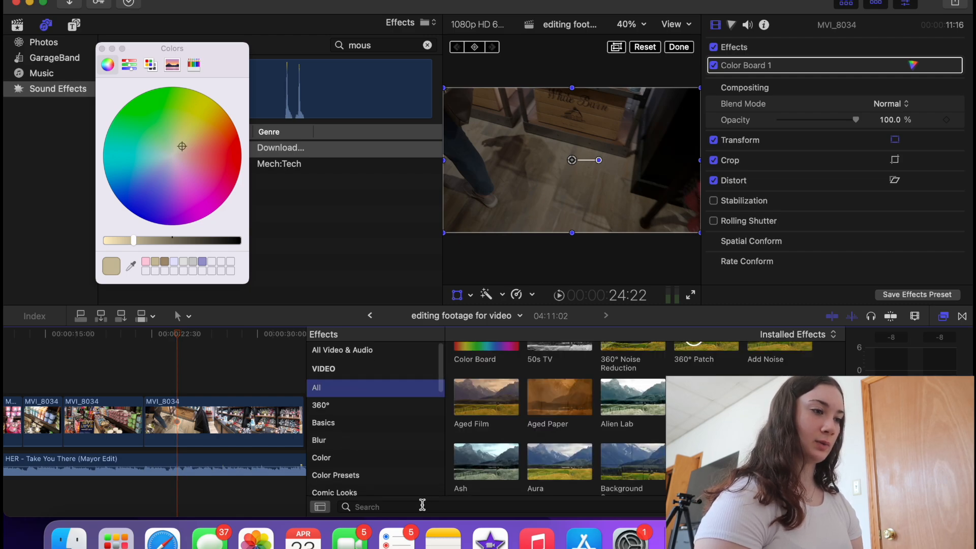
{"action": "left_click", "coordinate": [419, 505]}
{"action": "type", "text": "border"}
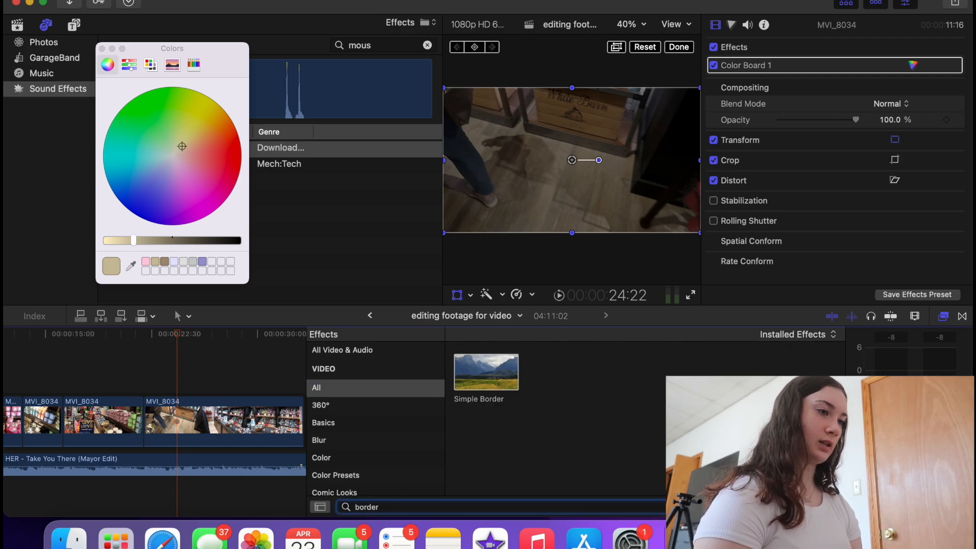
{"action": "left_click_drag", "start_coordinate": [486, 371], "coordinate": [183, 413]}
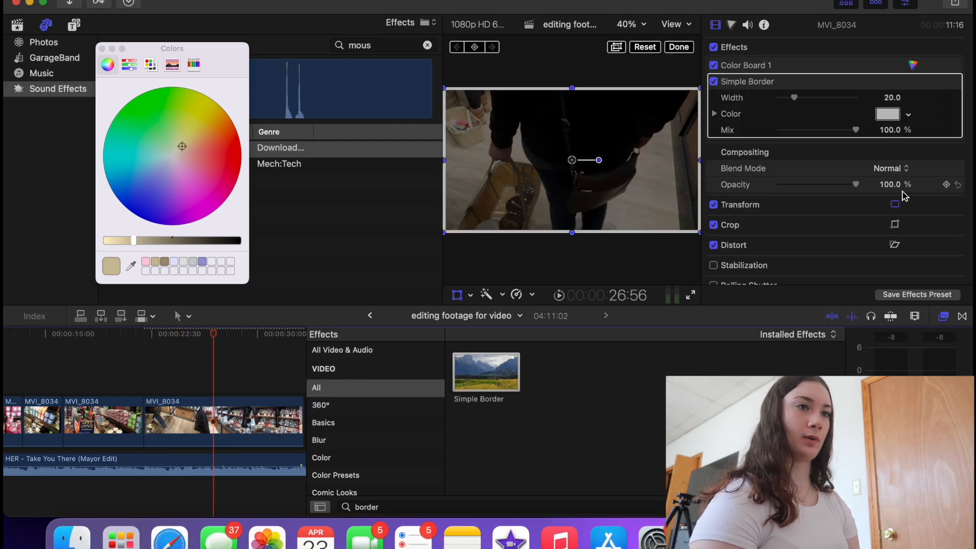
- Set the border to a light lavender colour with width 20.0 and preview it
{"action": "left_click", "coordinate": [908, 115]}
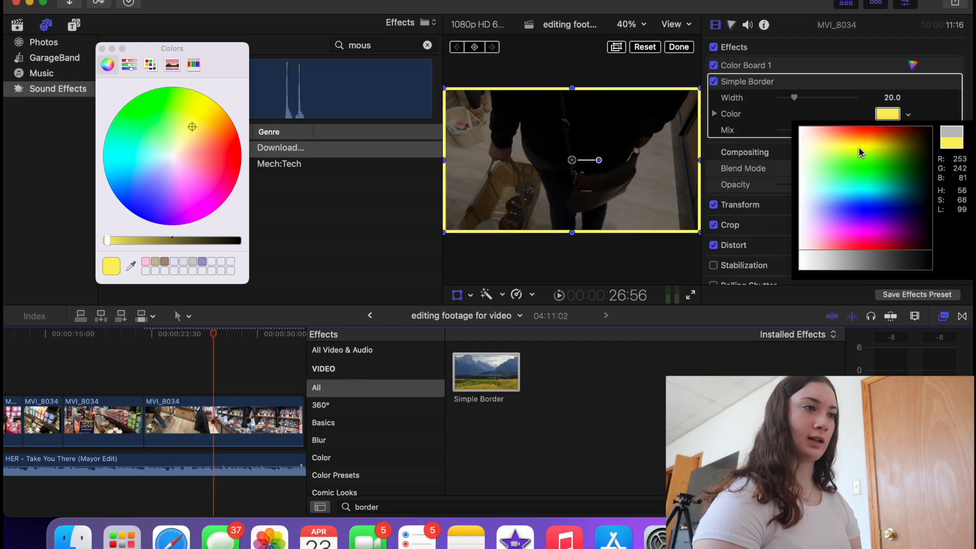
{"action": "left_click_drag", "start_coordinate": [858, 147], "coordinate": [821, 224]}
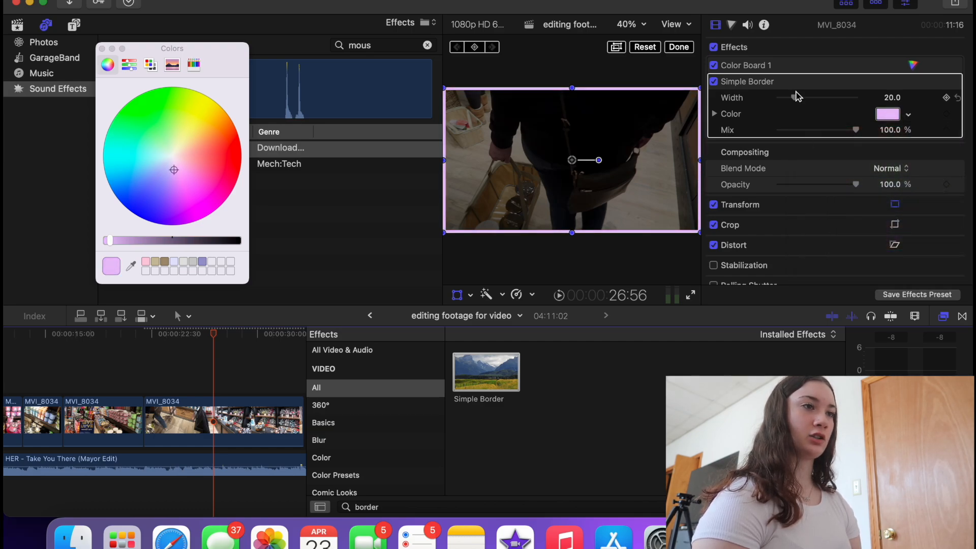
{"action": "mouse_move", "coordinate": [794, 98]}
{"action": "left_mouse_down"}
{"action": "mouse_move", "coordinate": [894, 102]}
{"action": "mouse_move", "coordinate": [793, 102]}
{"action": "mouse_move", "coordinate": [796, 113]}
{"action": "left_mouse_up"}
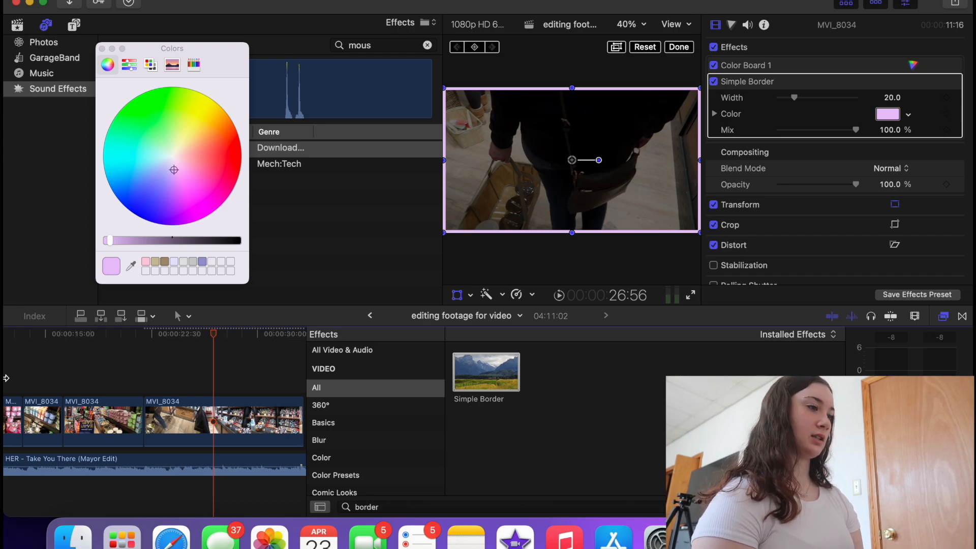
{"action": "left_click", "coordinate": [172, 363]}
{"action": "key", "text": "space"}
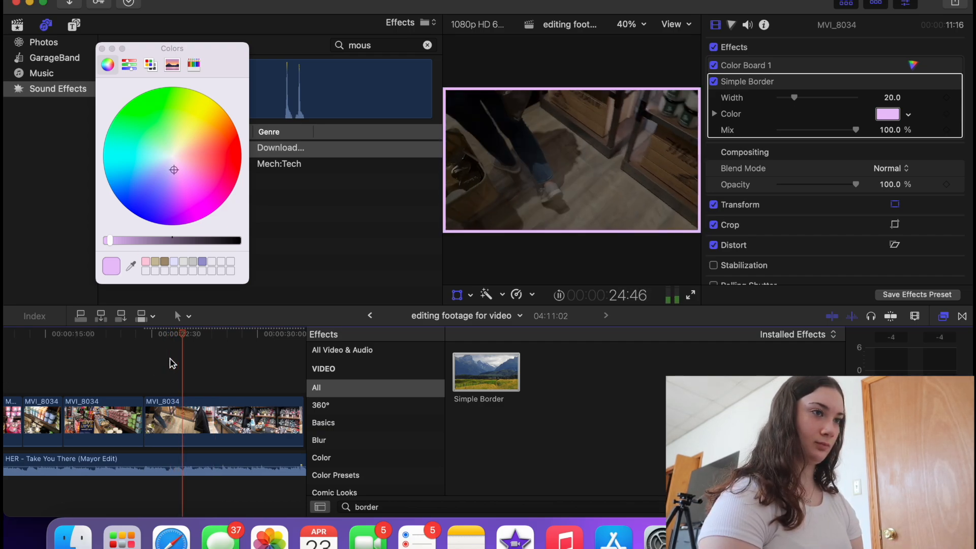
{"action": "key", "text": "space"}
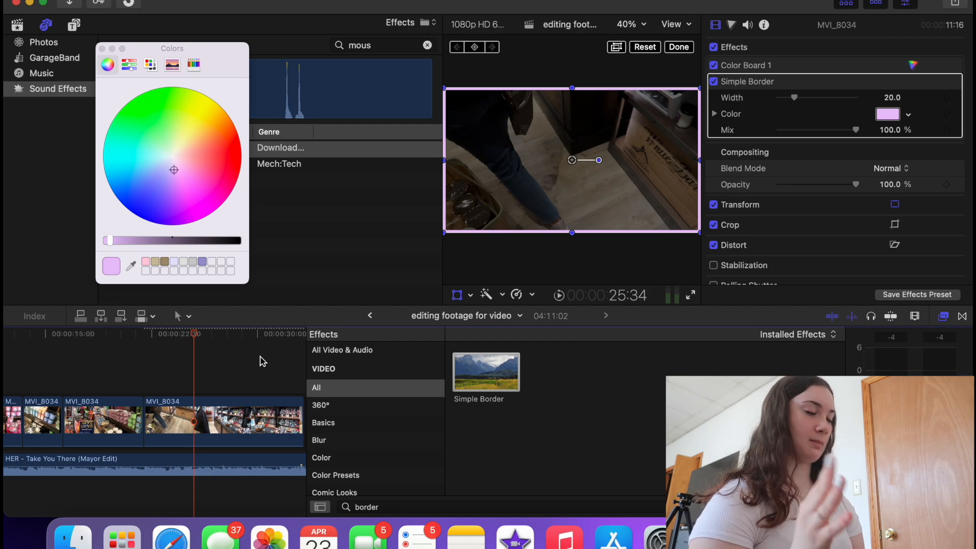
{"action": "scroll", "coordinate": [140, 381], "scroll_direction": "left", "scroll_amount": 3}
{"action": "left_click", "coordinate": [138, 378]}
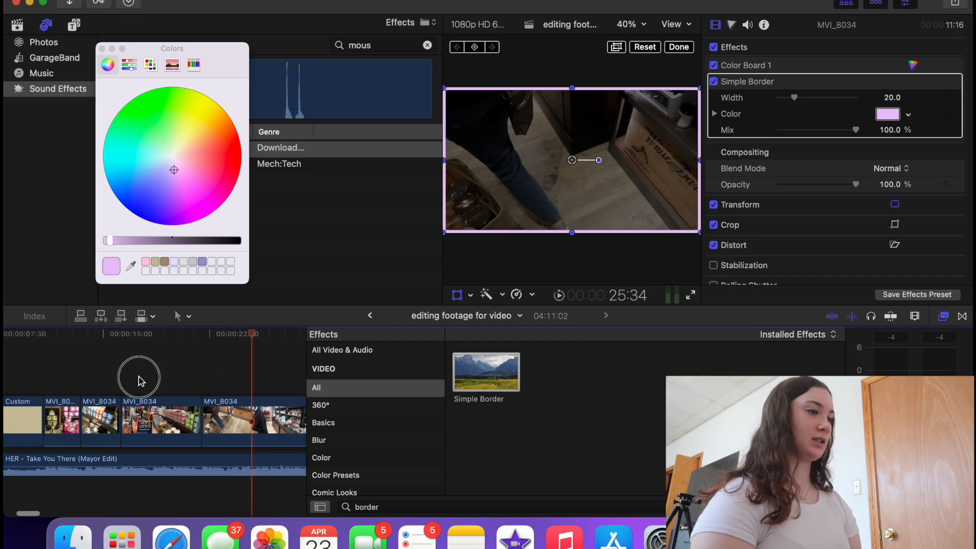
{"action": "left_click", "coordinate": [182, 374]}
{"action": "key", "text": "space"}
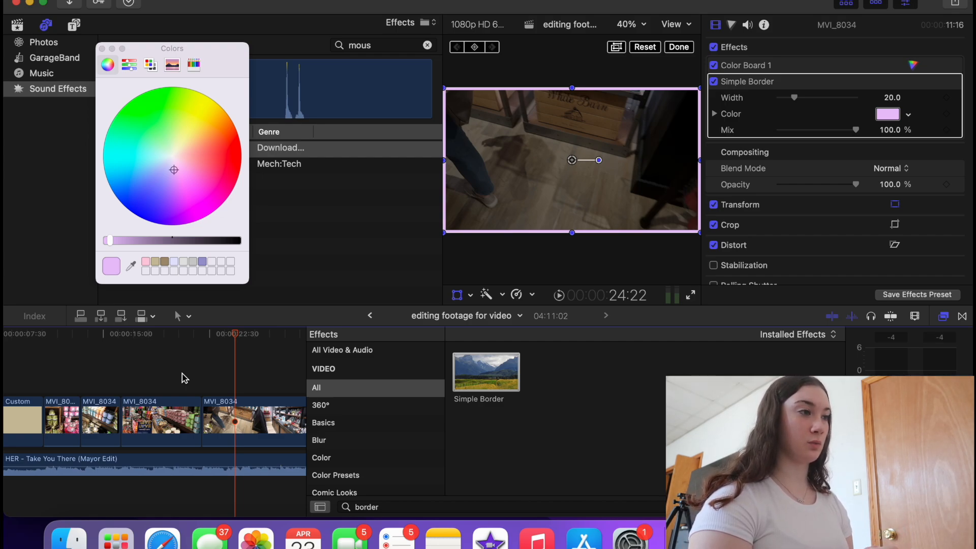
{"action": "key", "text": "super+minus"}
{"action": "key", "text": "super+minus"}
{"action": "key", "text": "super+minus"}
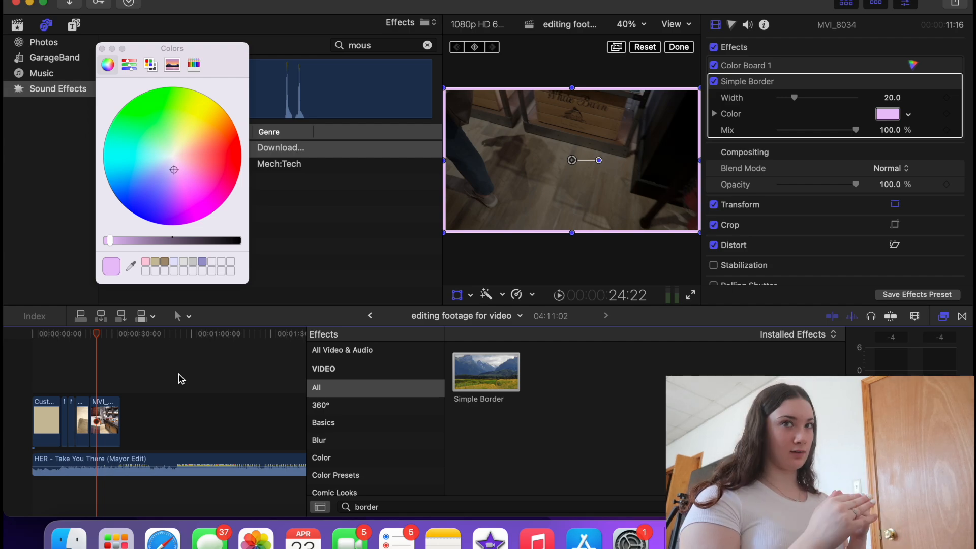
- Set the opening Custom background colour to black (Red, Green, Blue 0)
{"action": "left_click", "coordinate": [53, 421]}
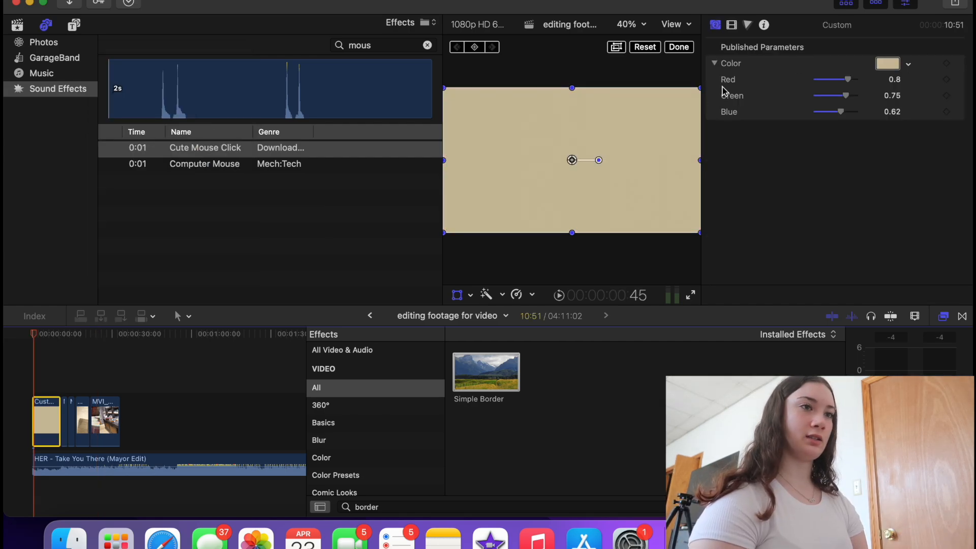
{"action": "left_click", "coordinate": [877, 63]}
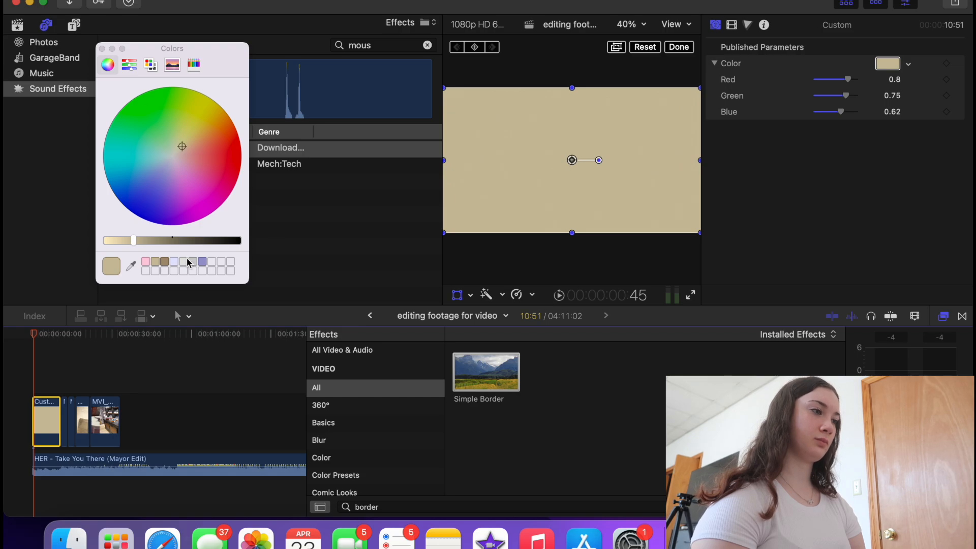
{"action": "left_click", "coordinate": [219, 241]}
{"action": "left_click_drag", "start_coordinate": [218, 240], "coordinate": [243, 242]}
- Play from the start to preview the black opening, then select the bordered last clip
{"action": "left_click", "coordinate": [18, 359]}
{"action": "key", "text": "space"}
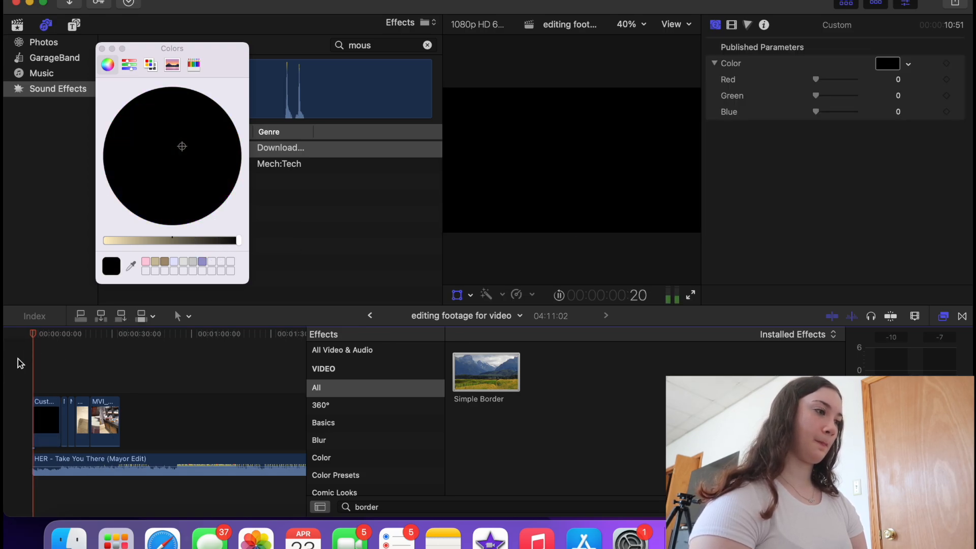
{"action": "key", "text": "super+equal"}
{"action": "key", "text": "super+equal"}
{"action": "scroll", "coordinate": [49, 376], "scroll_direction": "down", "scroll_amount": 3}
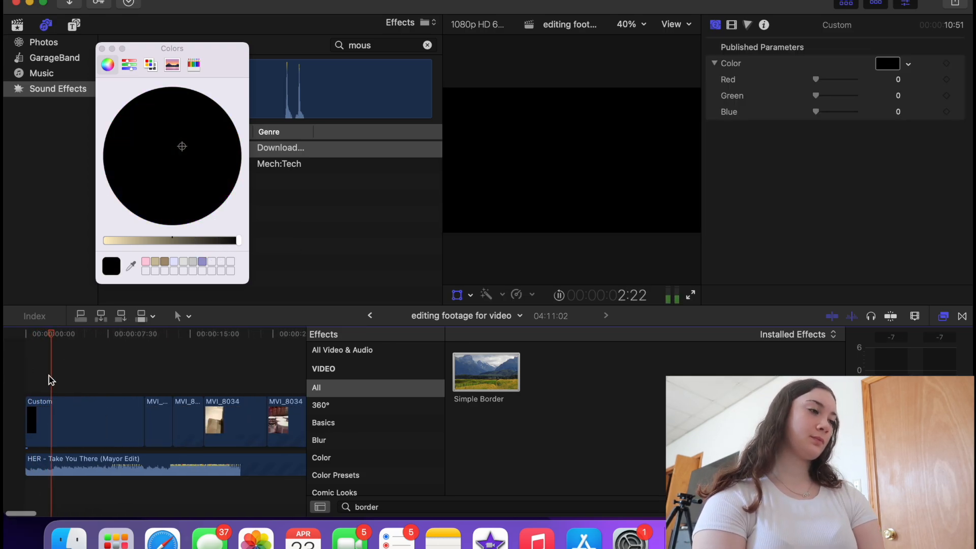
{"action": "scroll", "coordinate": [51, 380], "scroll_direction": "right", "scroll_amount": 5}
{"action": "scroll", "coordinate": [52, 380], "scroll_direction": "left", "scroll_amount": 5}
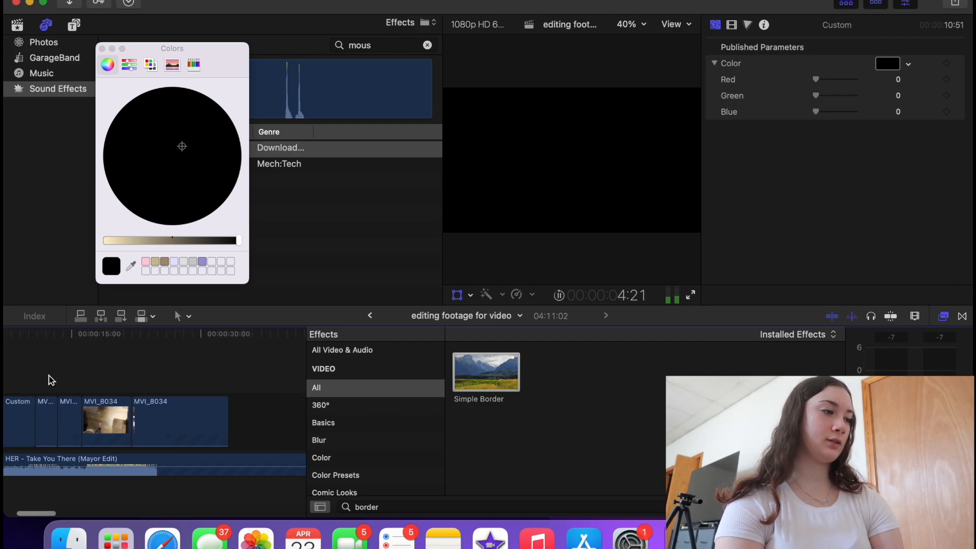
{"action": "scroll", "coordinate": [76, 409], "scroll_direction": "right", "scroll_amount": 3}
{"action": "key", "text": "space"}
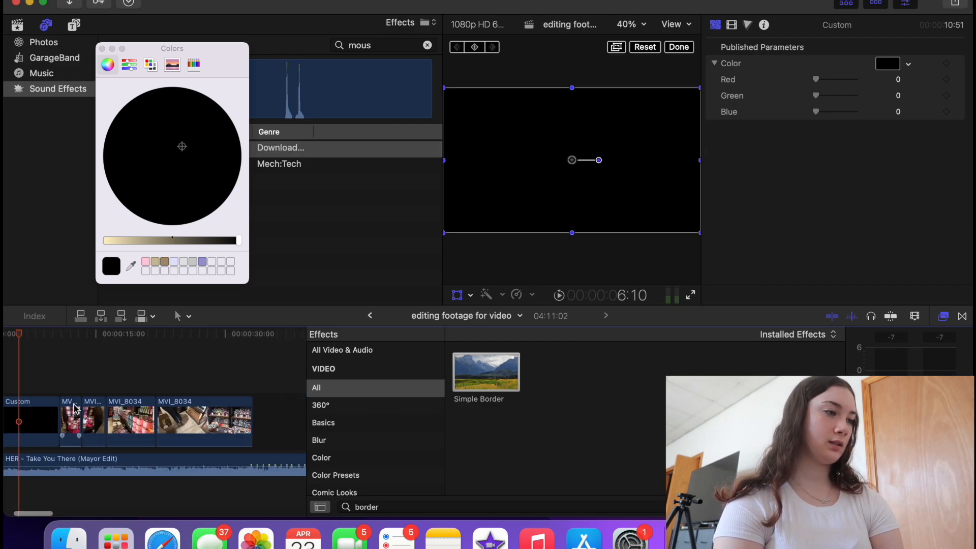
{"action": "left_click", "coordinate": [246, 382]}
{"action": "scroll", "coordinate": [246, 382], "scroll_direction": "right", "scroll_amount": 4}
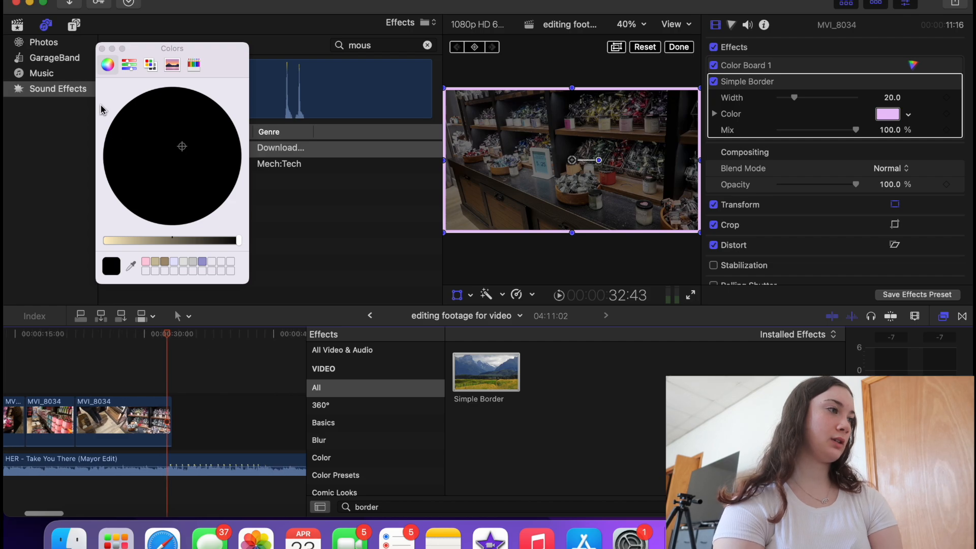
- Add a black Custom generator after the last MVI_8034 clip
{"action": "left_click", "coordinate": [73, 25]}
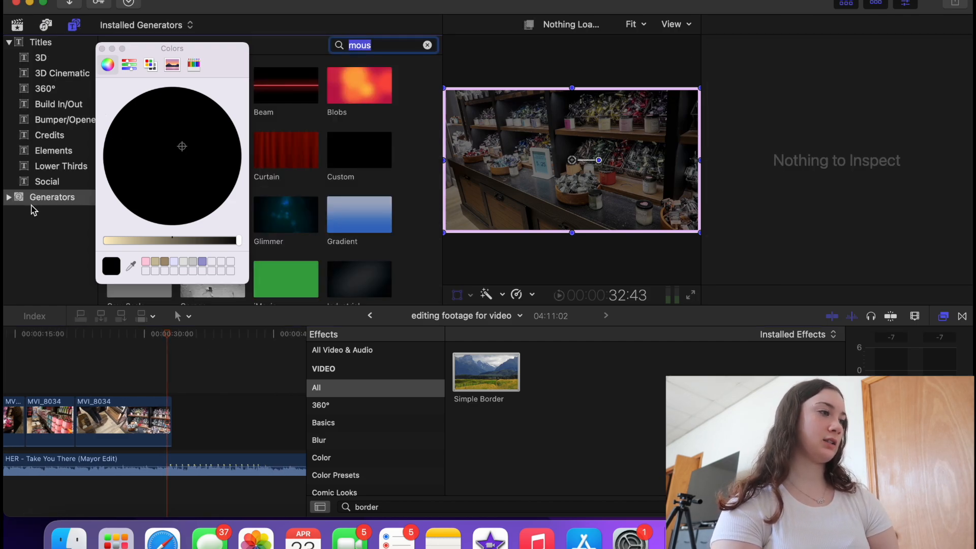
{"action": "left_click", "coordinate": [48, 198]}
{"action": "left_click", "coordinate": [102, 48]}
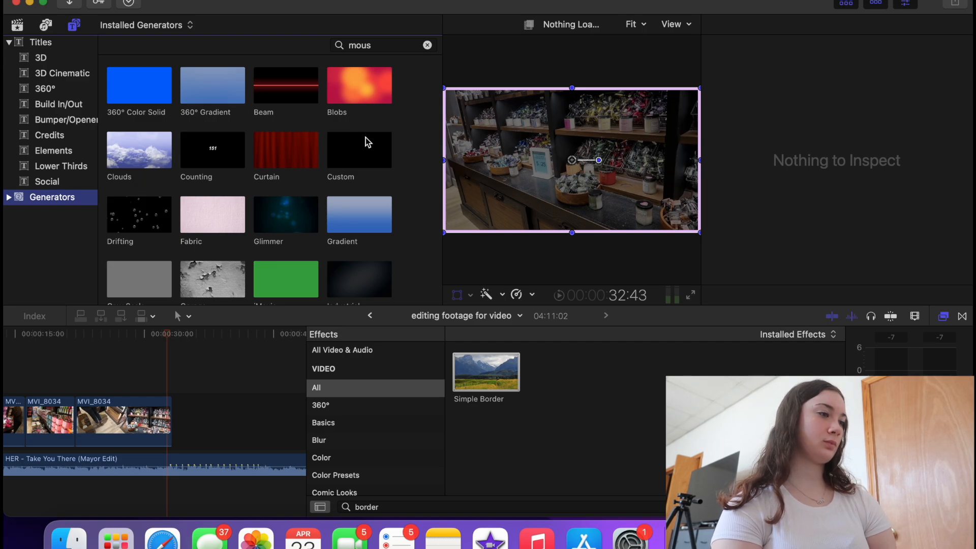
{"action": "left_click_drag", "start_coordinate": [368, 142], "coordinate": [219, 420]}
- Disable the last clip's Simple Border and play to find where the video should end
{"action": "left_click", "coordinate": [122, 419]}
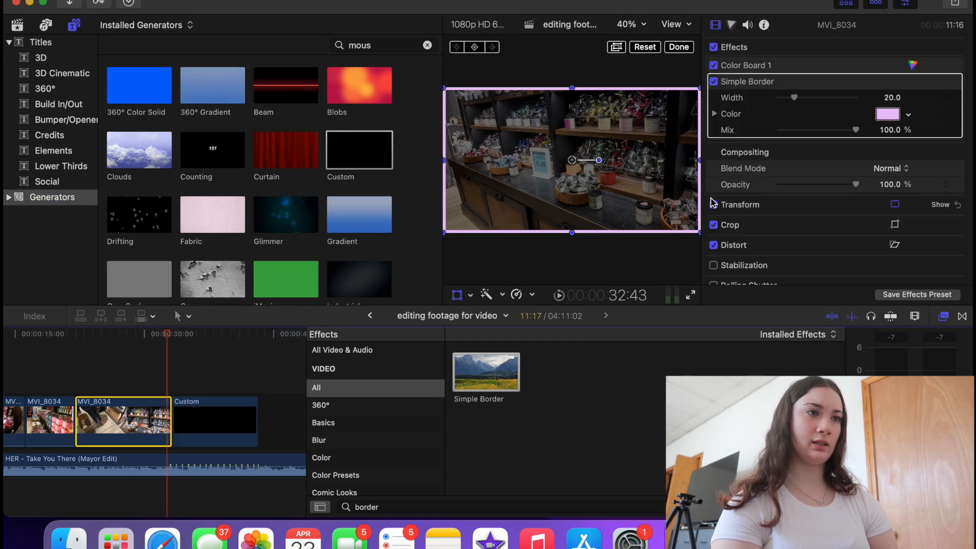
{"action": "left_click", "coordinate": [714, 81]}
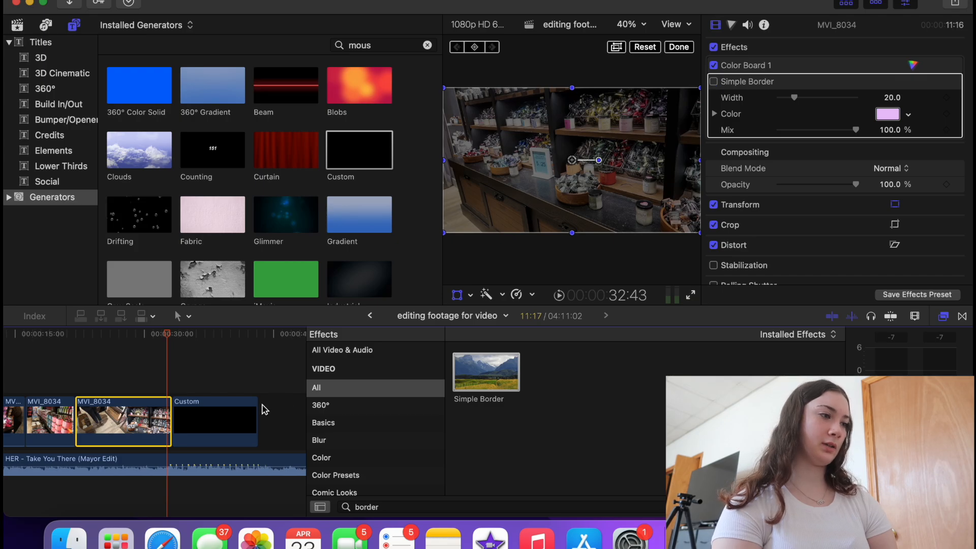
{"action": "left_click", "coordinate": [168, 386]}
{"action": "key", "text": "space"}
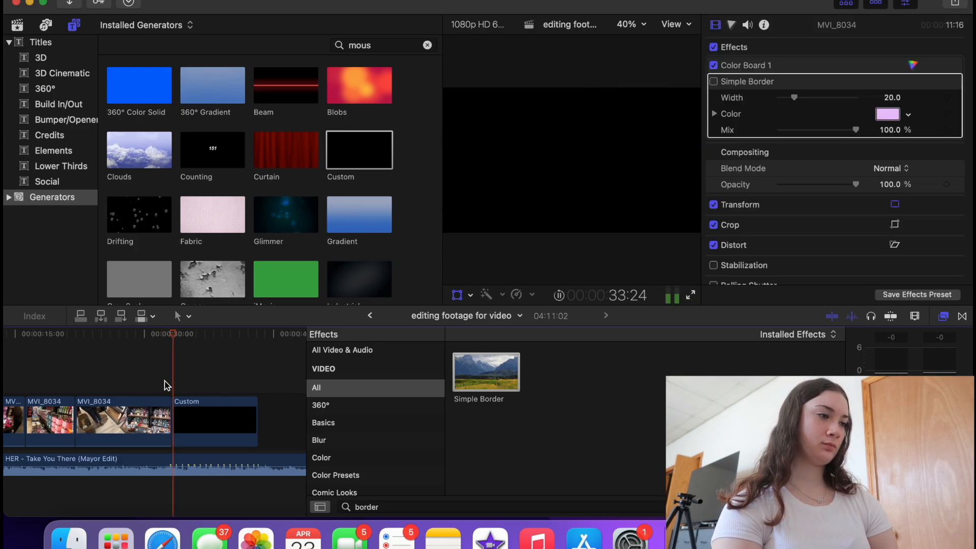
{"action": "key", "text": "space"}
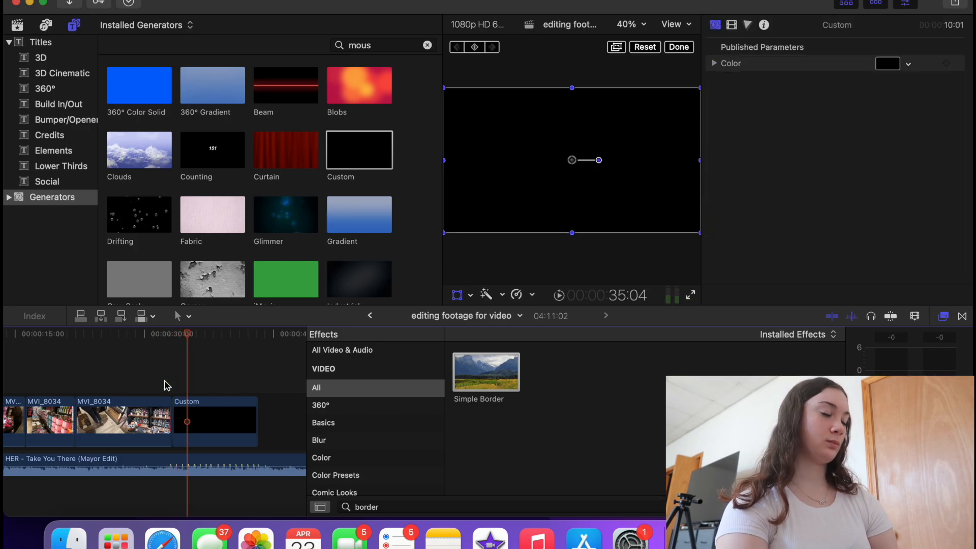
- Cut the HER music at the playhead, delete the leftover pieces, and fade the music out
{"action": "left_click", "coordinate": [193, 461]}
{"action": "key", "text": "super+b"}
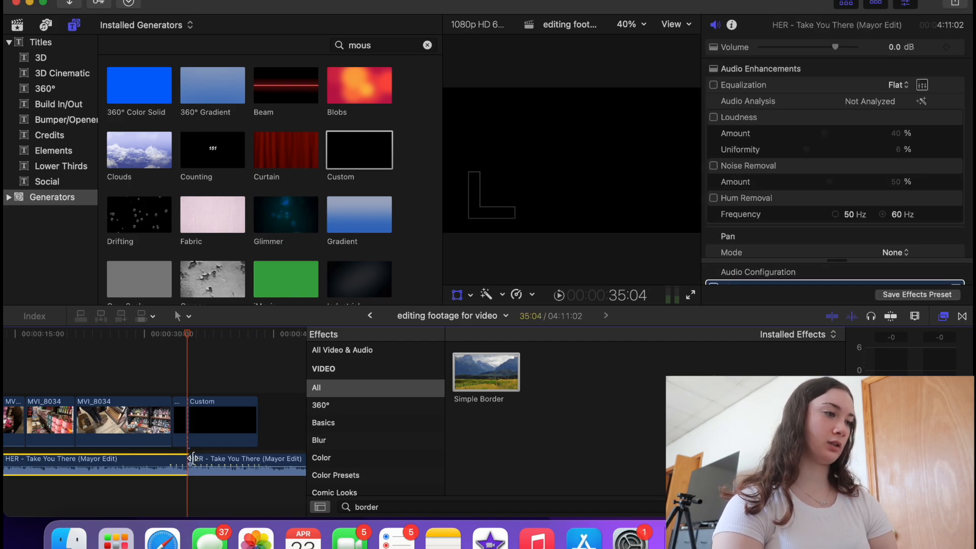
{"action": "left_click_drag", "start_coordinate": [211, 383], "coordinate": [211, 486]}
{"action": "key", "text": "Delete"}
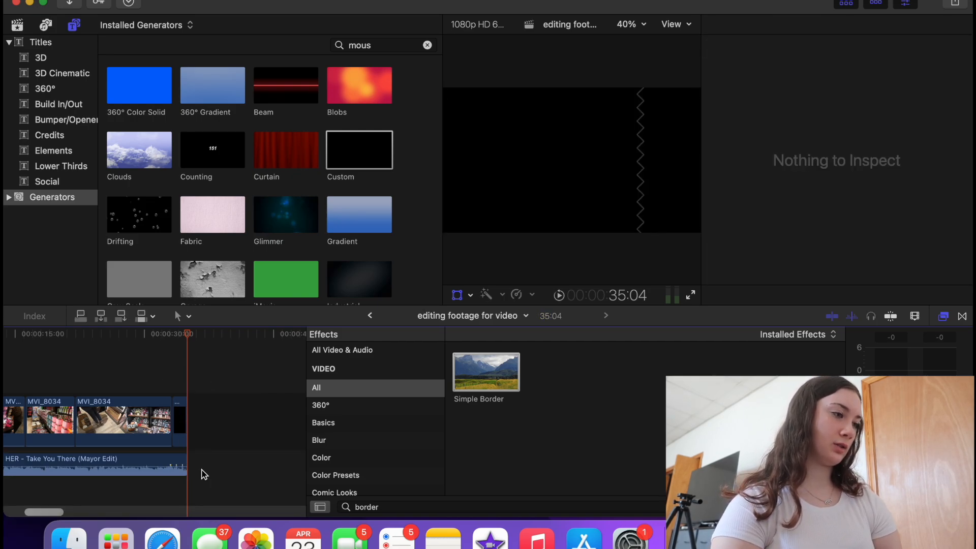
{"action": "key", "text": "super+equal"}
{"action": "left_click_drag", "start_coordinate": [185, 466], "coordinate": [166, 468]}
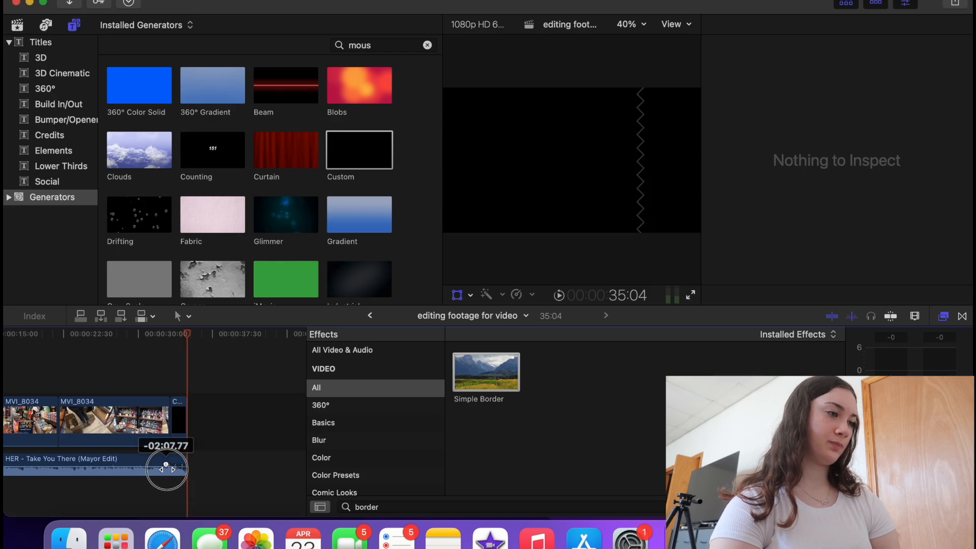
{"action": "left_click", "coordinate": [170, 364]}
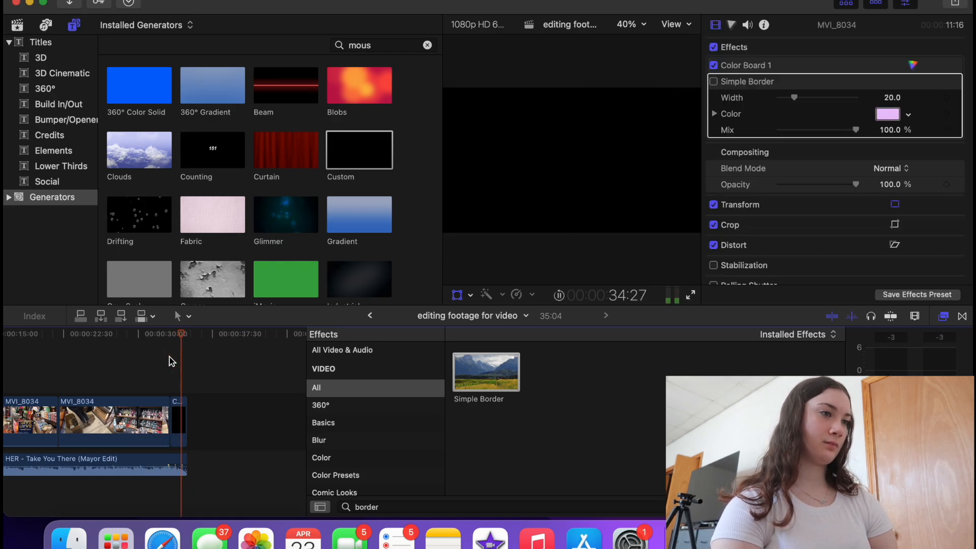
{"action": "key", "text": "Home"}
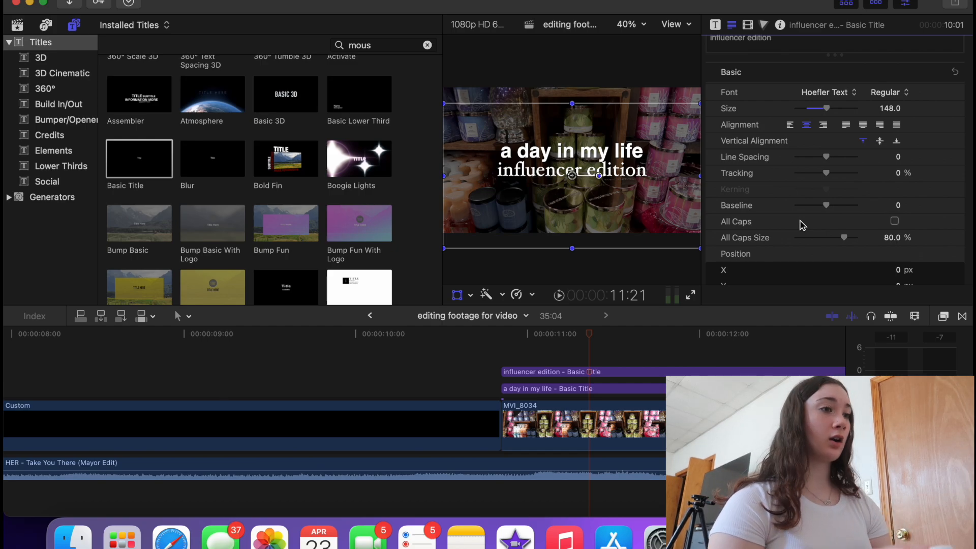
- Zoom the timeline in around 9:41, where both titles begin over the MVI_8034 clip
{"action": "key", "text": "shift+z"}
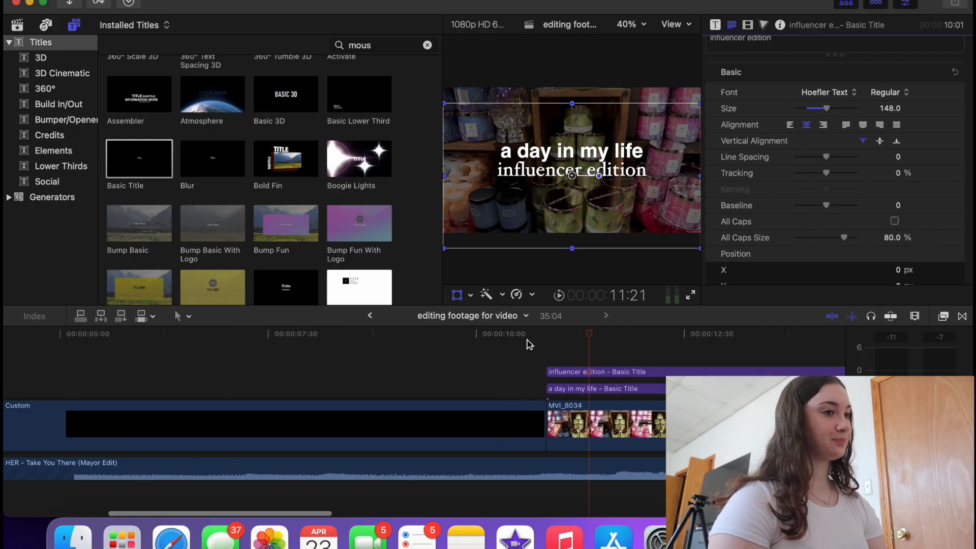
{"action": "left_click", "coordinate": [214, 393]}
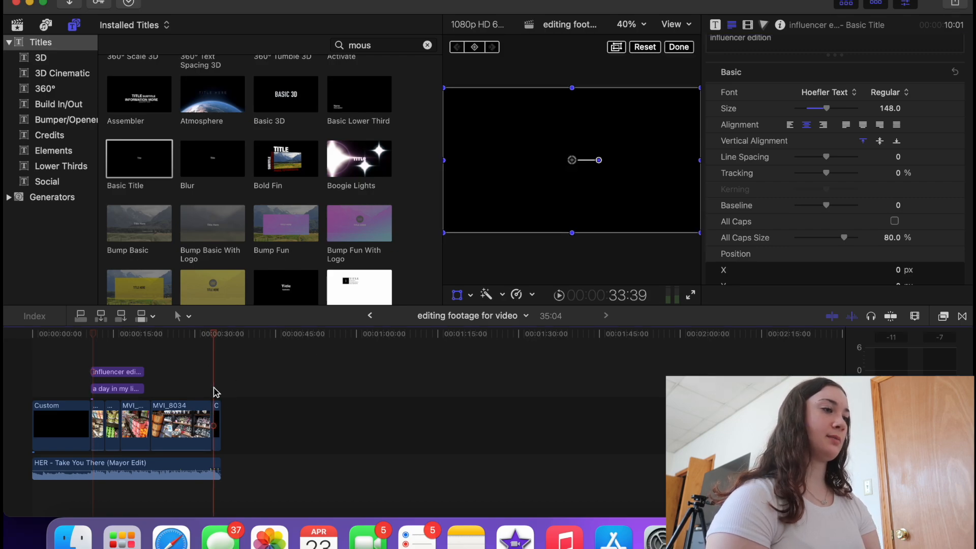
{"action": "key", "text": "super+equal"}
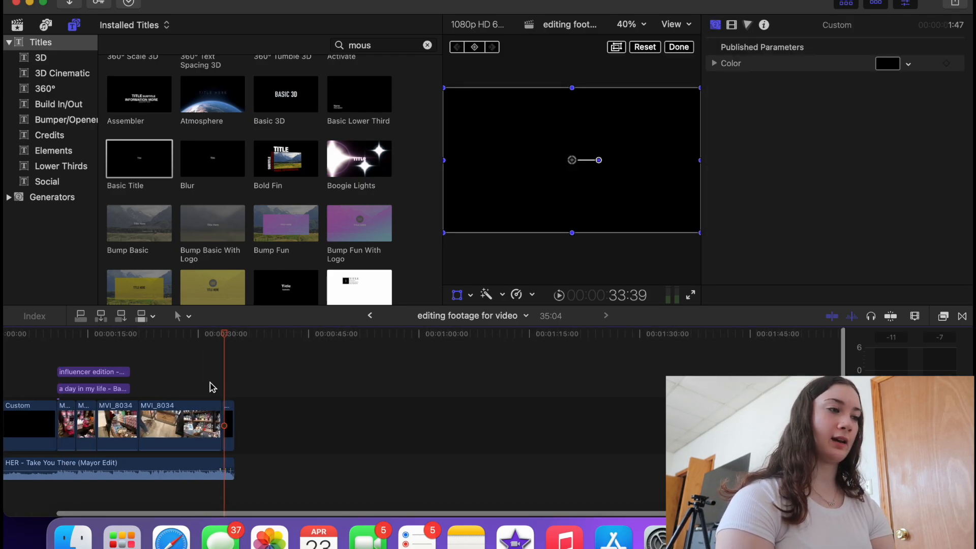
{"action": "scroll", "coordinate": [207, 396], "scroll_direction": "left", "scroll_amount": 3}
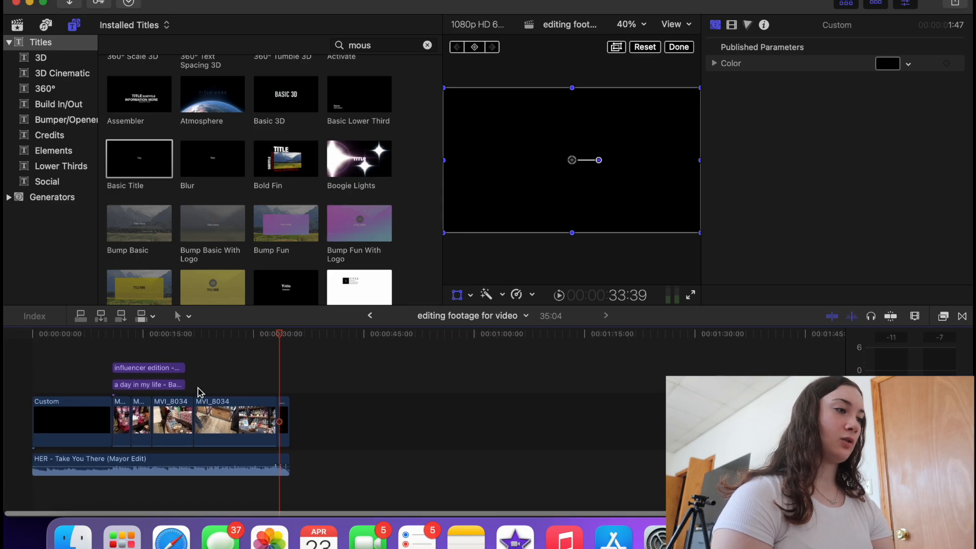
{"action": "left_click", "coordinate": [104, 352]}
{"action": "key", "text": "super+equal"}
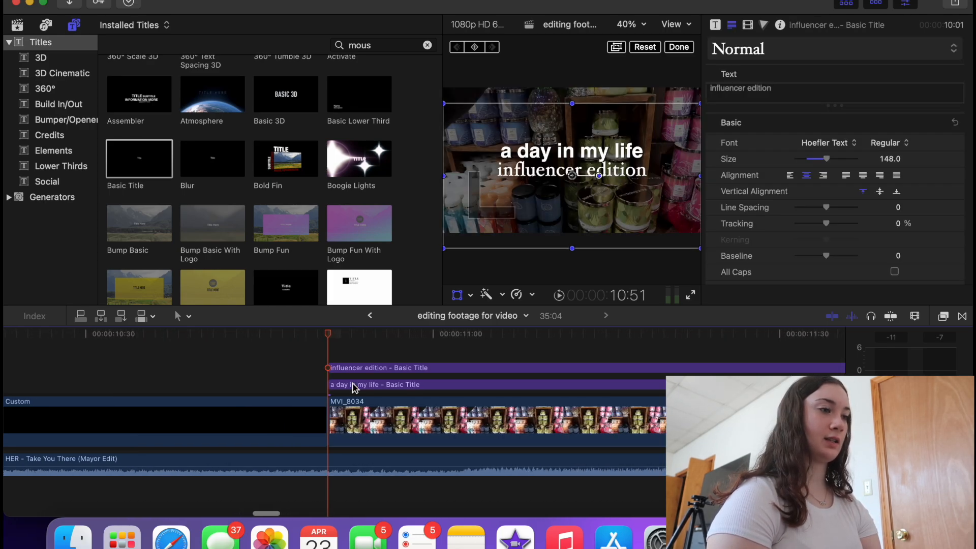
- Shrink the 'a day in my life' title text to size 125
{"action": "left_click", "coordinate": [355, 386]}
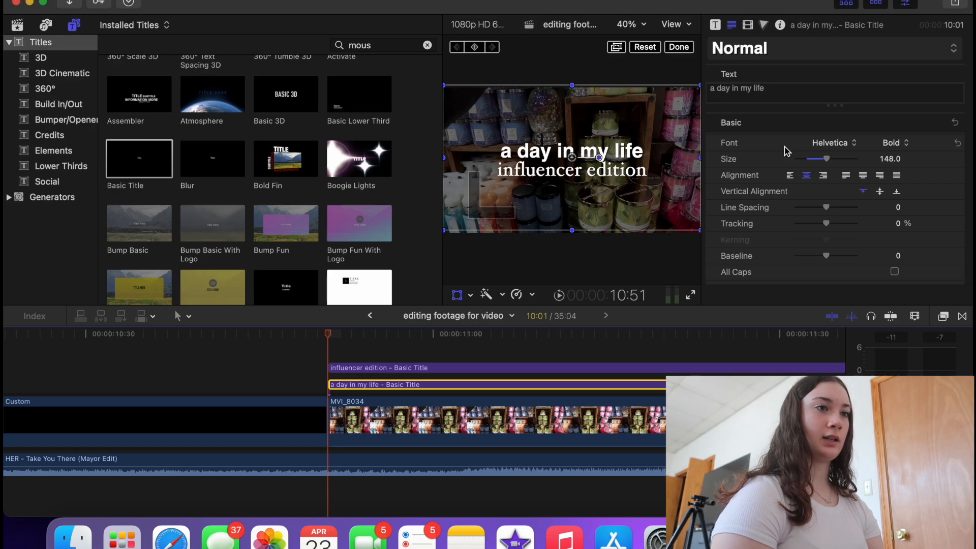
{"action": "scroll", "coordinate": [846, 190], "scroll_direction": "down", "scroll_amount": 5}
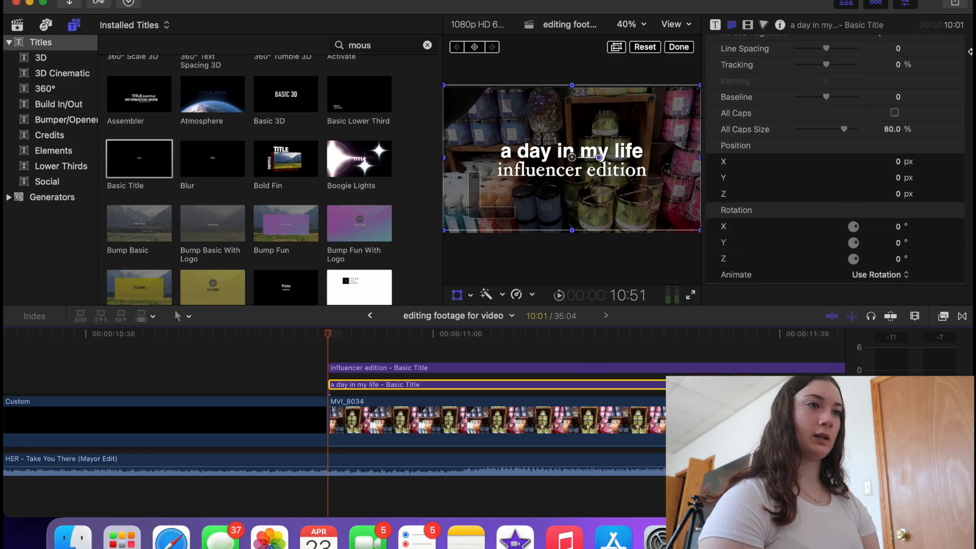
{"action": "scroll", "coordinate": [900, 96], "scroll_direction": "up", "scroll_amount": 5}
{"action": "left_click_drag", "start_coordinate": [830, 159], "coordinate": [823, 164]}
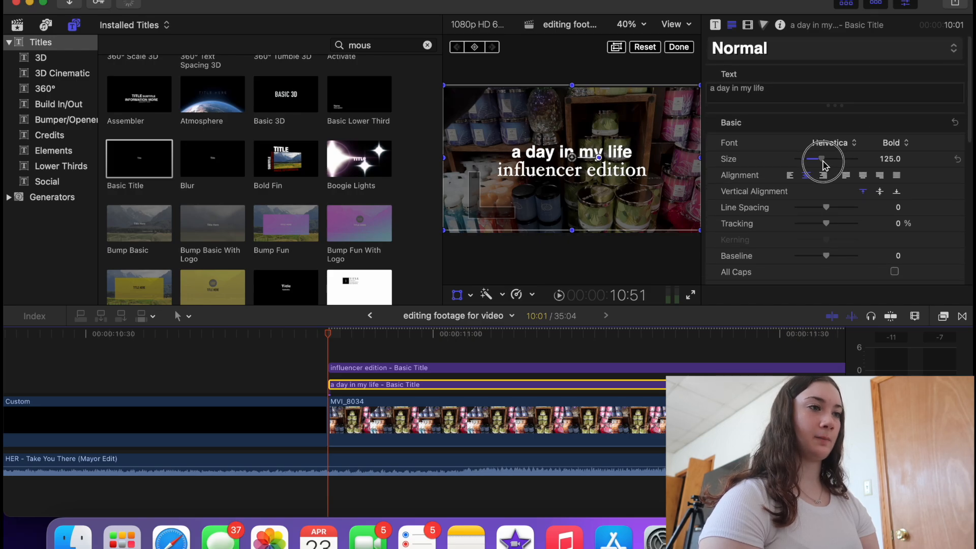
- Give the 'influencer edition' title the Cristhyna Signature font at size 288
{"action": "left_click", "coordinate": [585, 170]}
{"action": "left_click", "coordinate": [817, 146]}
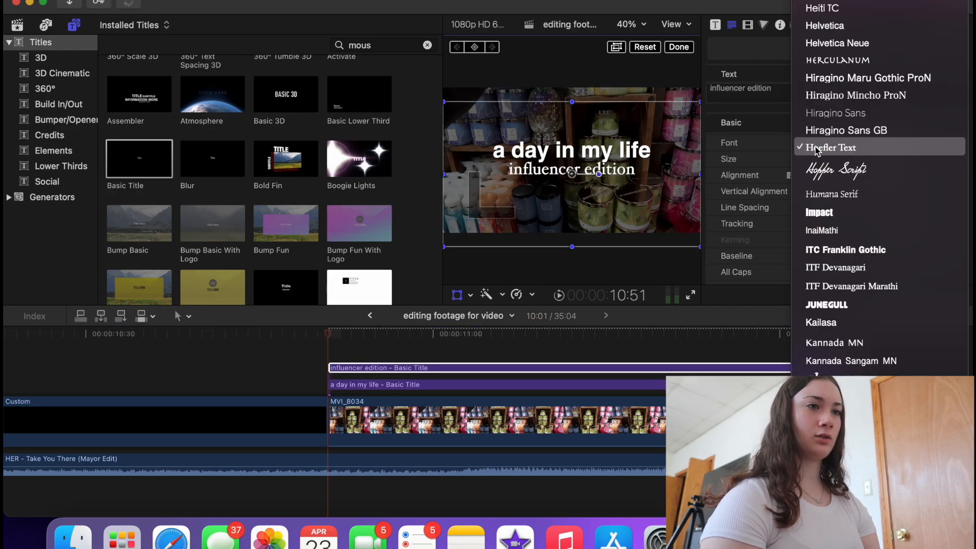
{"action": "scroll", "coordinate": [815, 150], "scroll_direction": "up", "scroll_amount": 2}
{"action": "scroll", "coordinate": [814, 209], "scroll_direction": "up", "scroll_amount": 6}
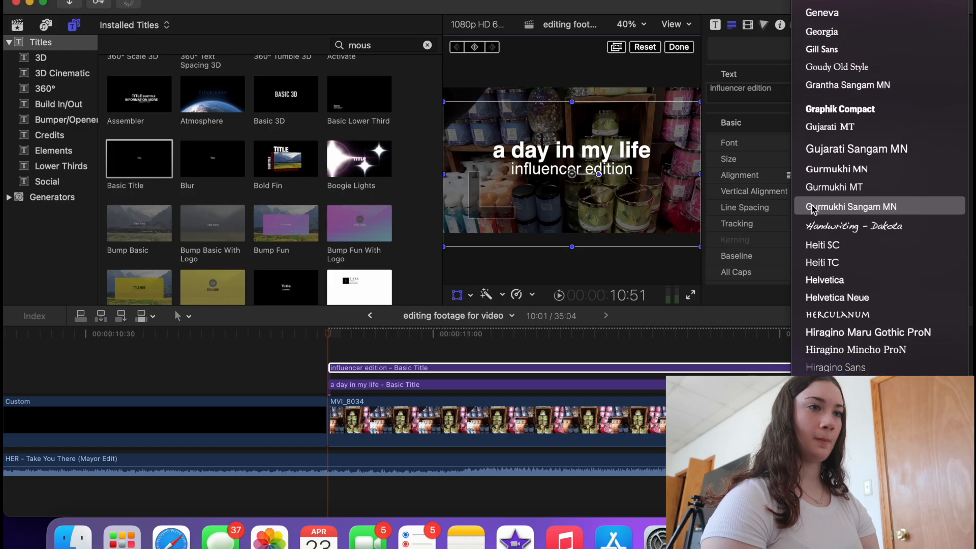
{"action": "scroll", "coordinate": [814, 224], "scroll_direction": "up", "scroll_amount": 10}
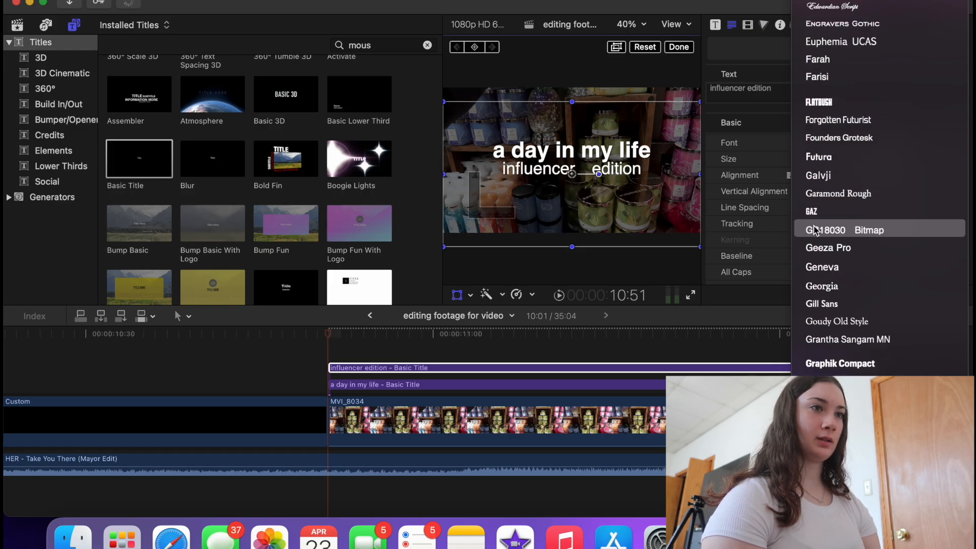
{"action": "scroll", "coordinate": [815, 230], "scroll_direction": "up", "scroll_amount": 8}
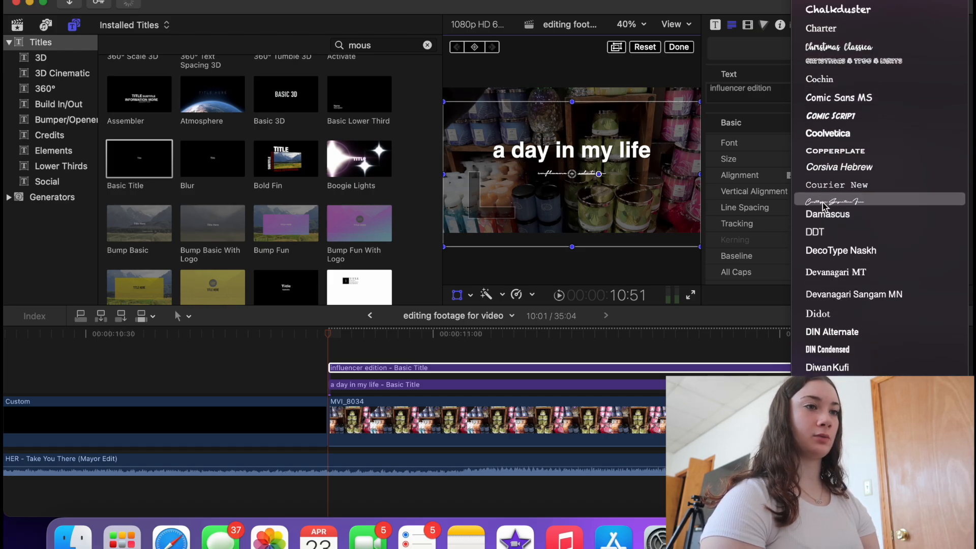
{"action": "left_click", "coordinate": [824, 204]}
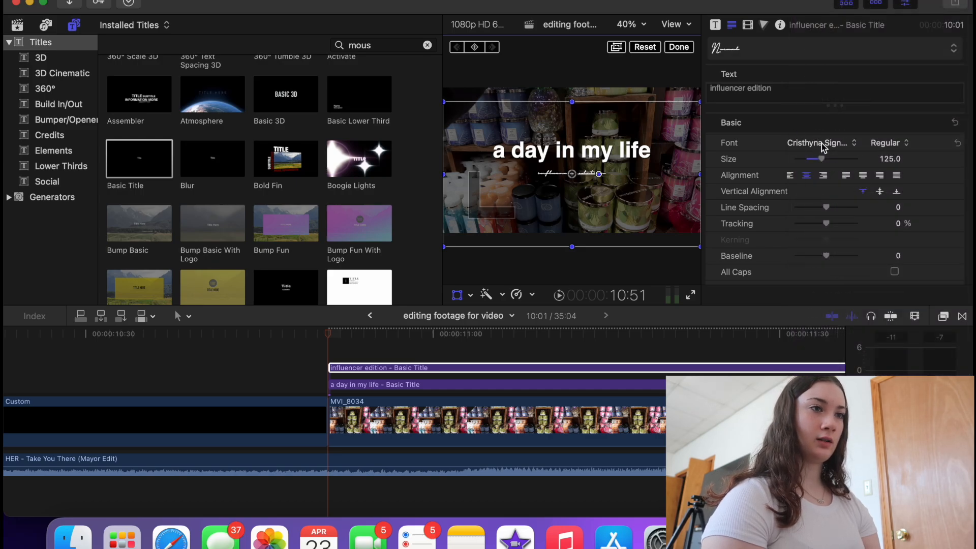
{"action": "left_click", "coordinate": [822, 160]}
{"action": "left_click_drag", "start_coordinate": [822, 160], "coordinate": [864, 163]}
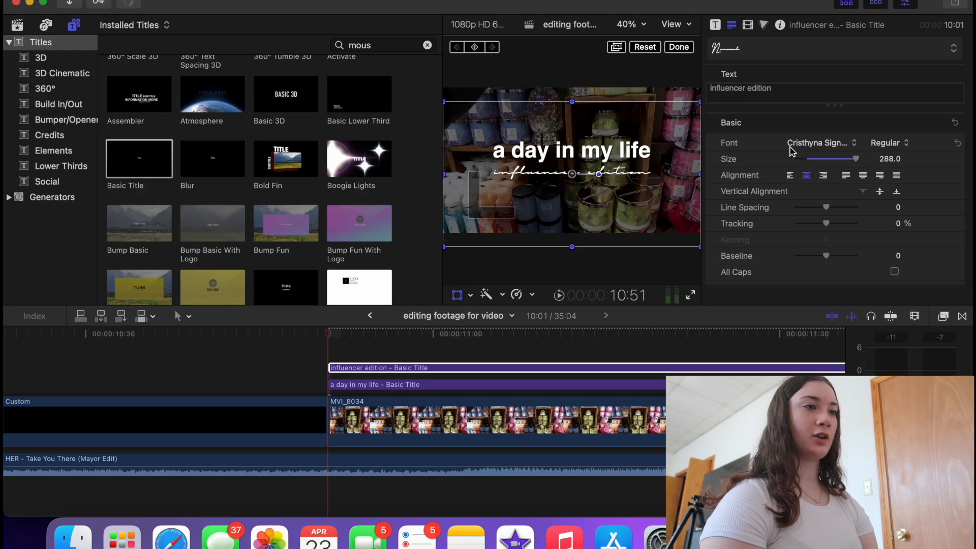
{"action": "left_click", "coordinate": [306, 352]}
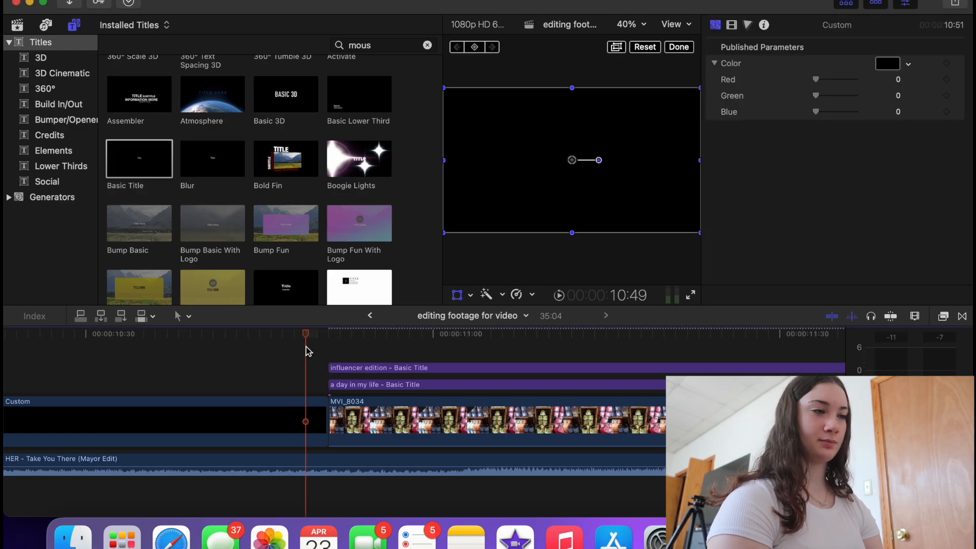
- Play back, then drag both title clips' ends out toward the store footage's end
{"action": "key", "text": "space"}
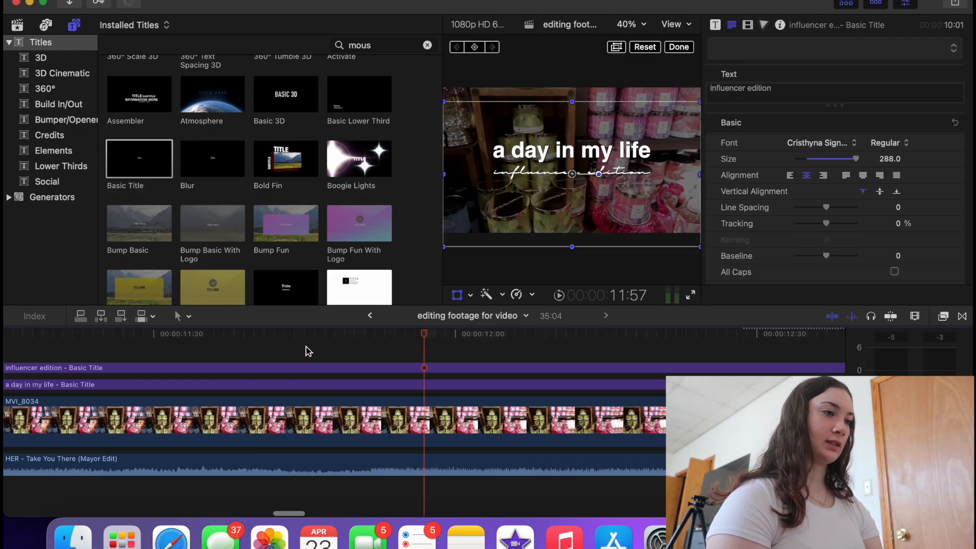
{"action": "scroll", "coordinate": [308, 351], "scroll_direction": "down", "scroll_amount": 10}
{"action": "left_click", "coordinate": [284, 385]}
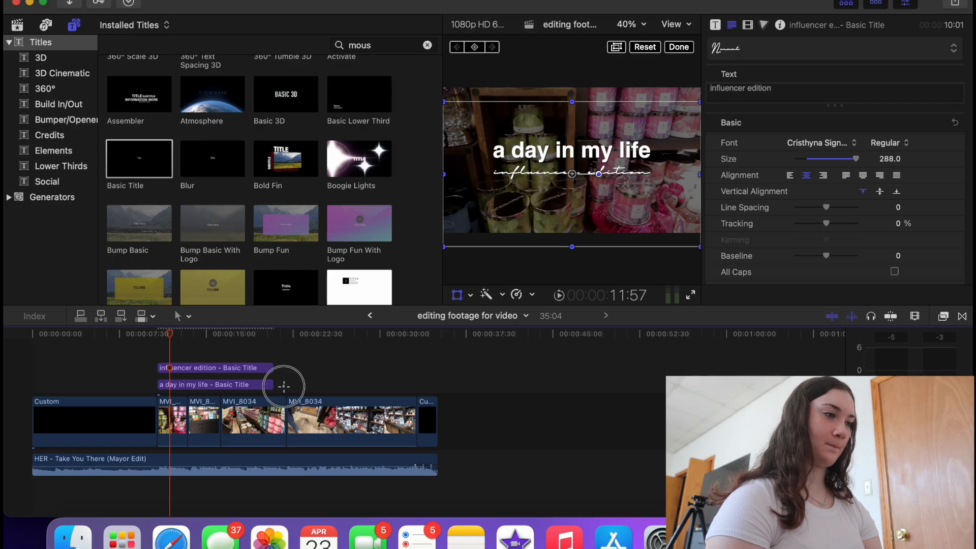
{"action": "key", "text": "Down"}
{"action": "key", "text": "Down"}
{"action": "left_click_drag", "start_coordinate": [272, 385], "coordinate": [414, 384]}
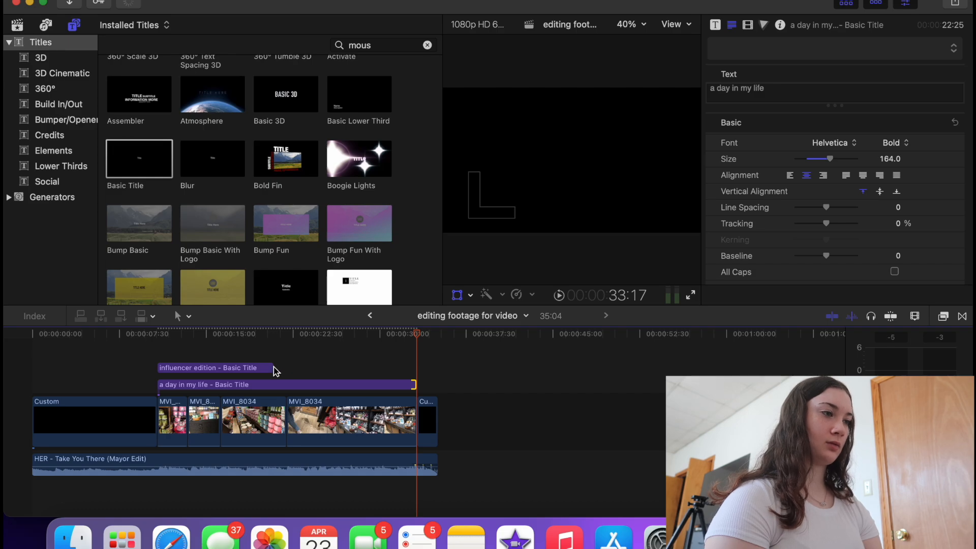
{"action": "left_click_drag", "start_coordinate": [274, 368], "coordinate": [416, 366]}
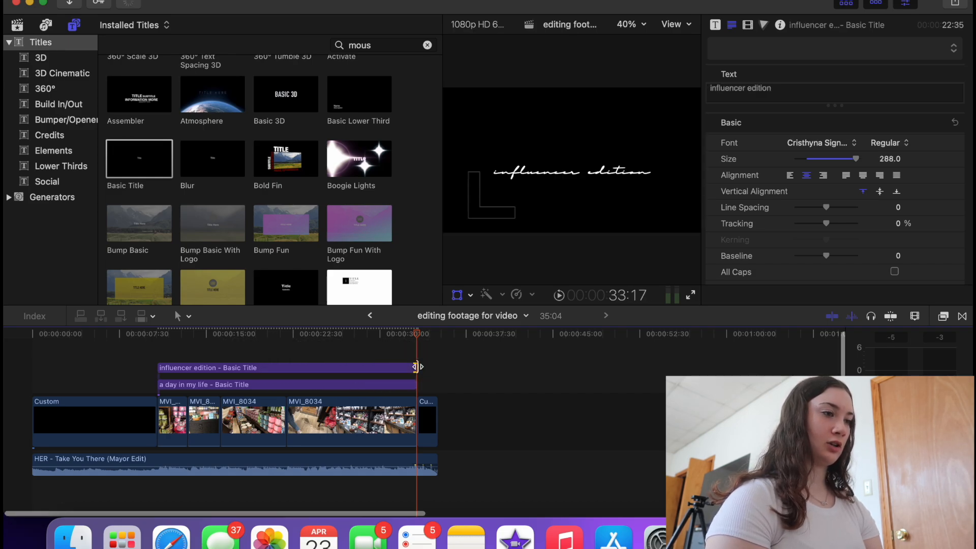
- Align both titles' ends exactly to the playhead at 33:17, then view the whole project
{"action": "key", "text": "super+equal"}
{"action": "key", "text": "super+equal"}
{"action": "key", "text": "super+equal"}
{"action": "key", "text": "super+equal"}
{"action": "key", "text": "super+equal"}
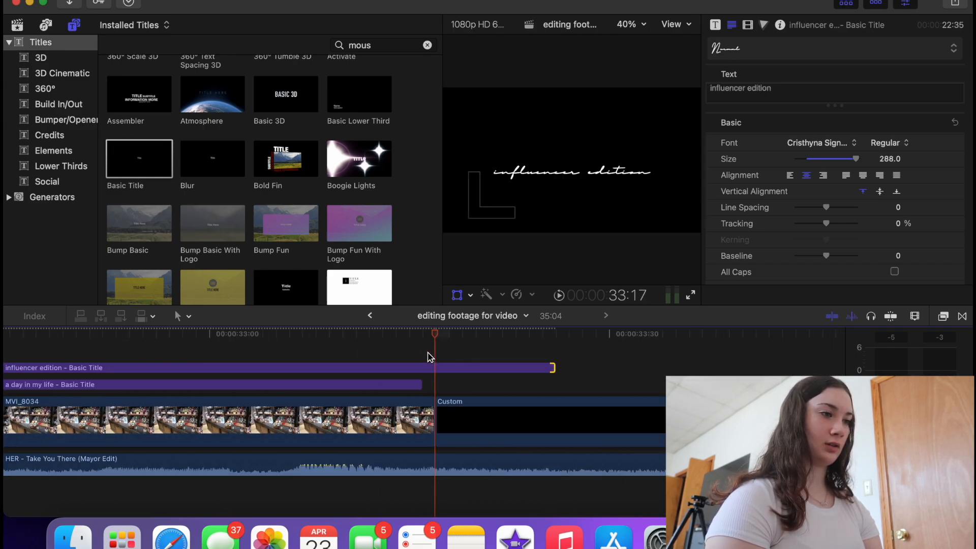
{"action": "left_click_drag", "start_coordinate": [552, 367], "coordinate": [432, 385]}
{"action": "left_click", "coordinate": [420, 385]}
{"action": "key", "text": "super+minus"}
{"action": "key", "text": "super+minus"}
{"action": "scroll", "coordinate": [427, 384], "scroll_direction": "left", "scroll_amount": 15}
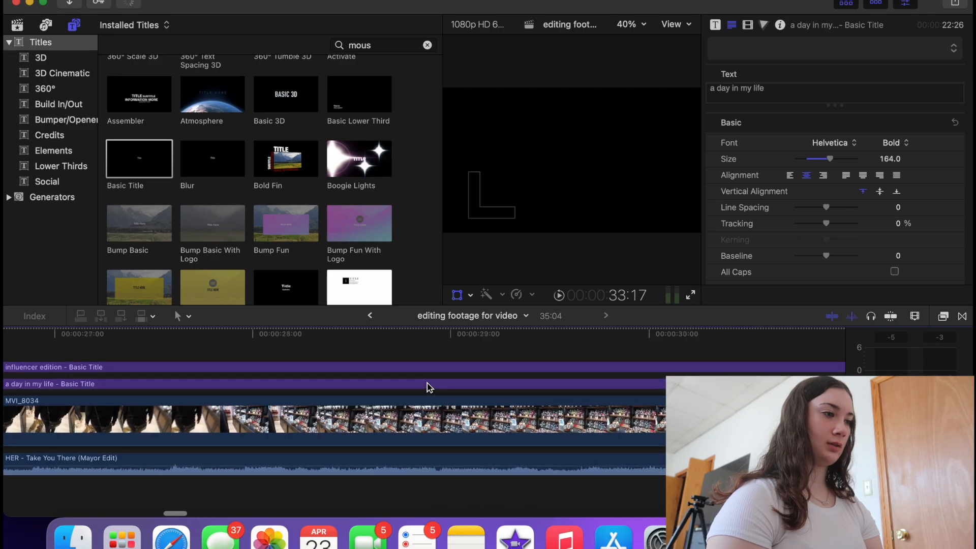
{"action": "key", "text": "super+minus"}
{"action": "key", "text": "super+minus"}
{"action": "key", "text": "super+minus"}
{"action": "key", "text": "super+minus"}
{"action": "key", "text": "super+minus"}
{"action": "left_click", "coordinate": [10, 440]}
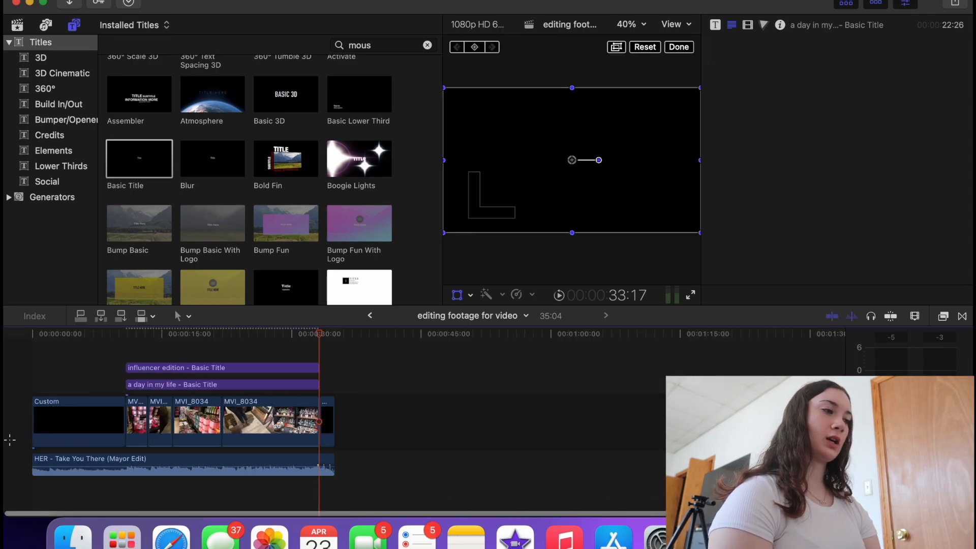
{"action": "left_click", "coordinate": [693, 296]}
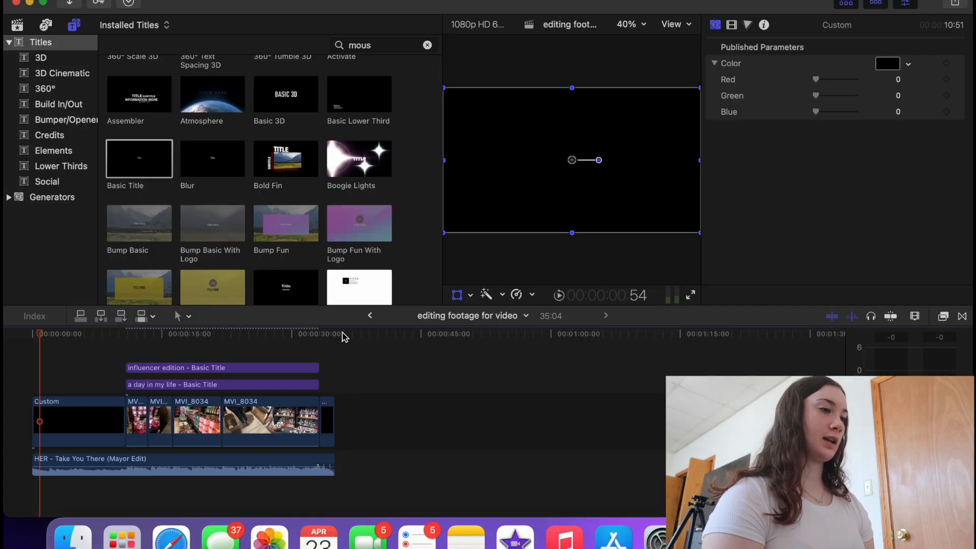
- Open the Export File dialog's Settings (Video and Audio, H.264, 1920 x 1080 .mov)
{"action": "left_click", "coordinate": [342, 334]}
{"action": "left_click", "coordinate": [335, 343]}
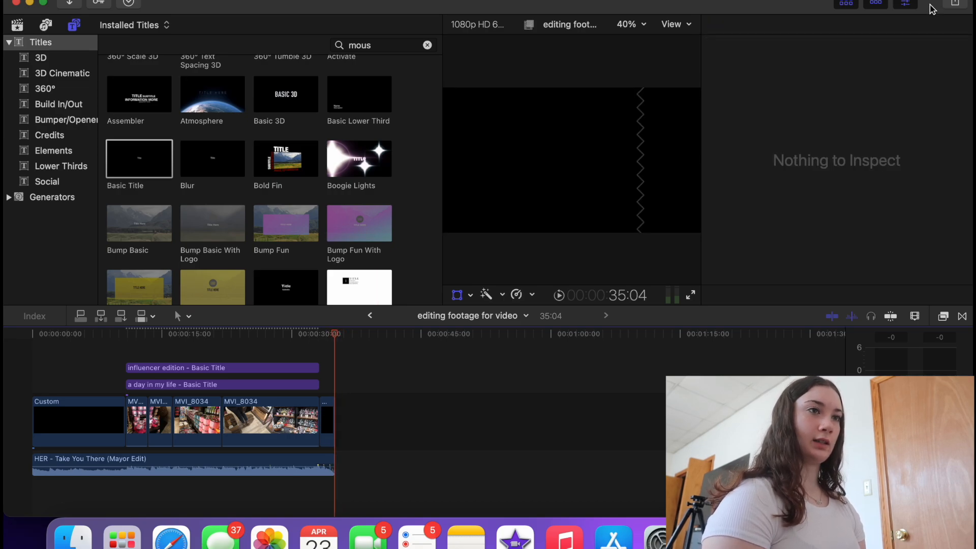
{"action": "left_click", "coordinate": [952, 4]}
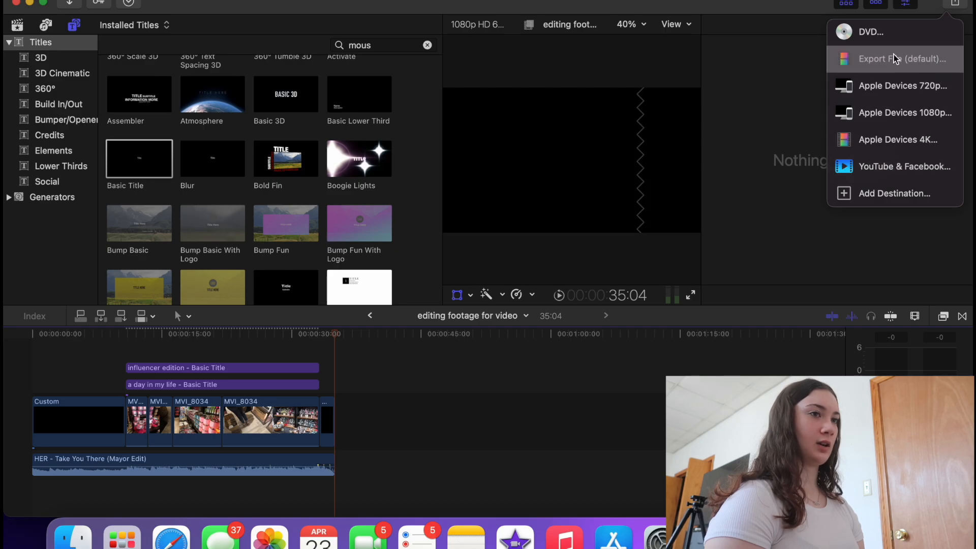
{"action": "left_click", "coordinate": [895, 59]}
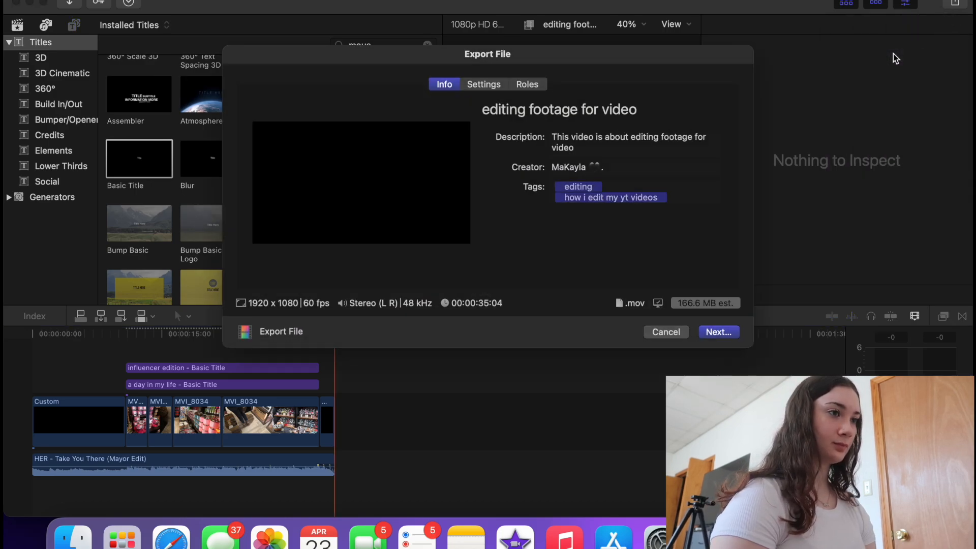
{"action": "left_click", "coordinate": [651, 113]}
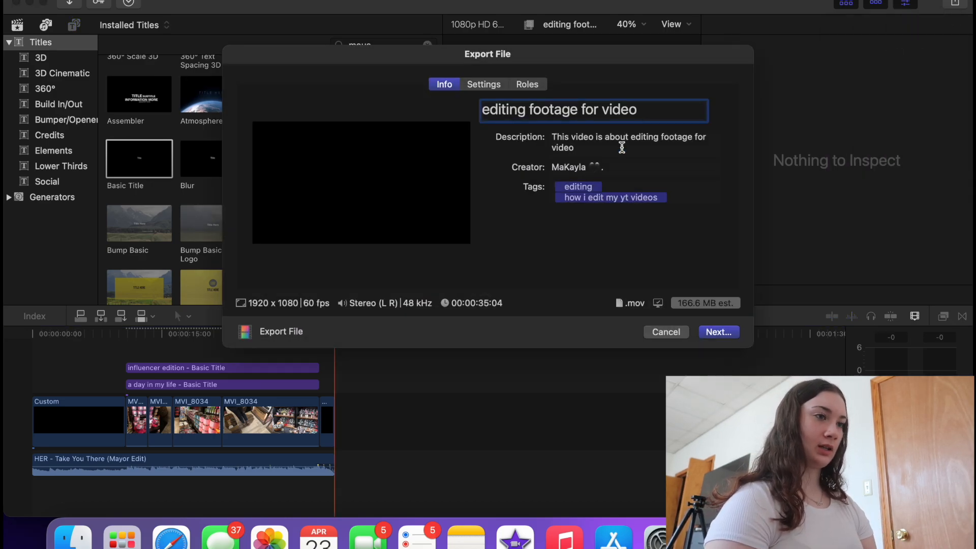
{"action": "left_click", "coordinate": [481, 84]}
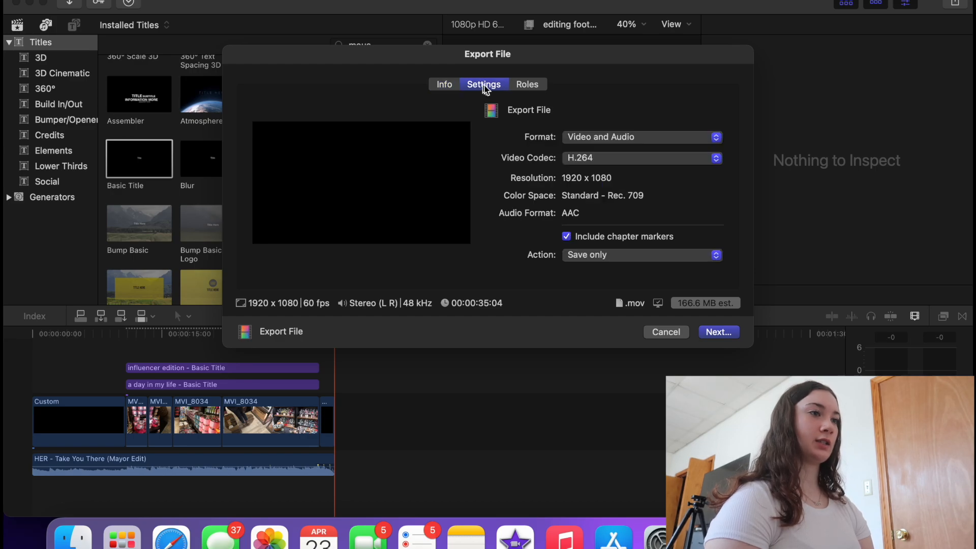
- Confirm the export format as Video and Audio with the H.264 codec
{"action": "left_click", "coordinate": [624, 144]}
{"action": "left_click", "coordinate": [623, 144]}
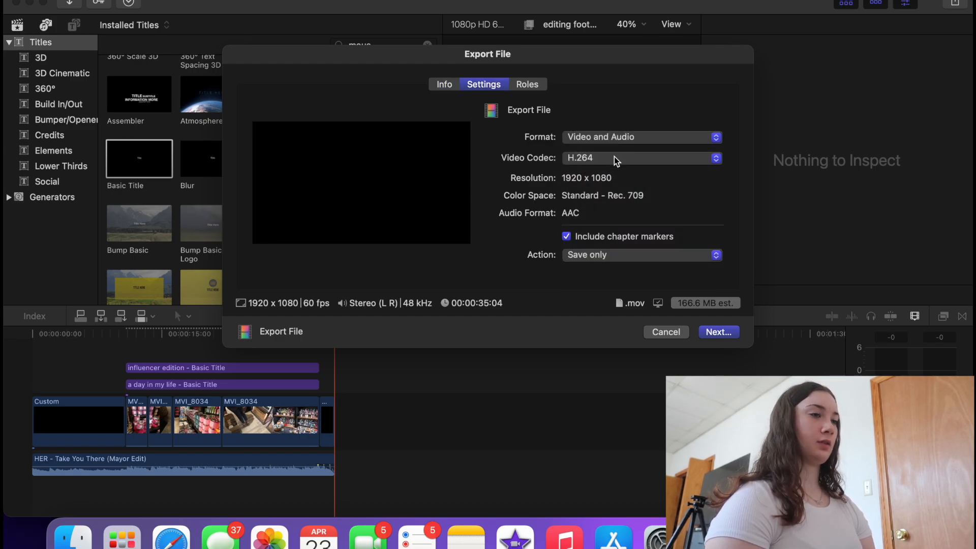
{"action": "left_click", "coordinate": [614, 159]}
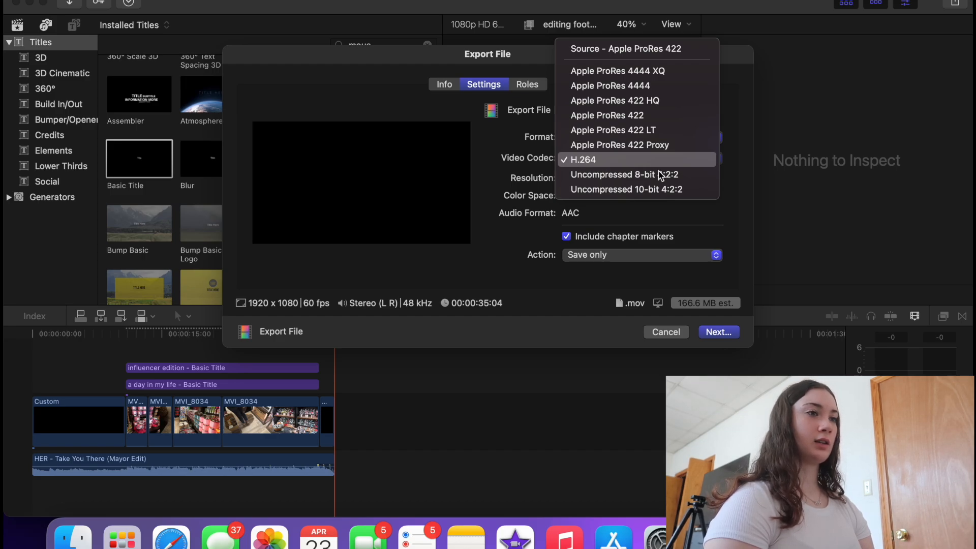
{"action": "left_click", "coordinate": [702, 210]}
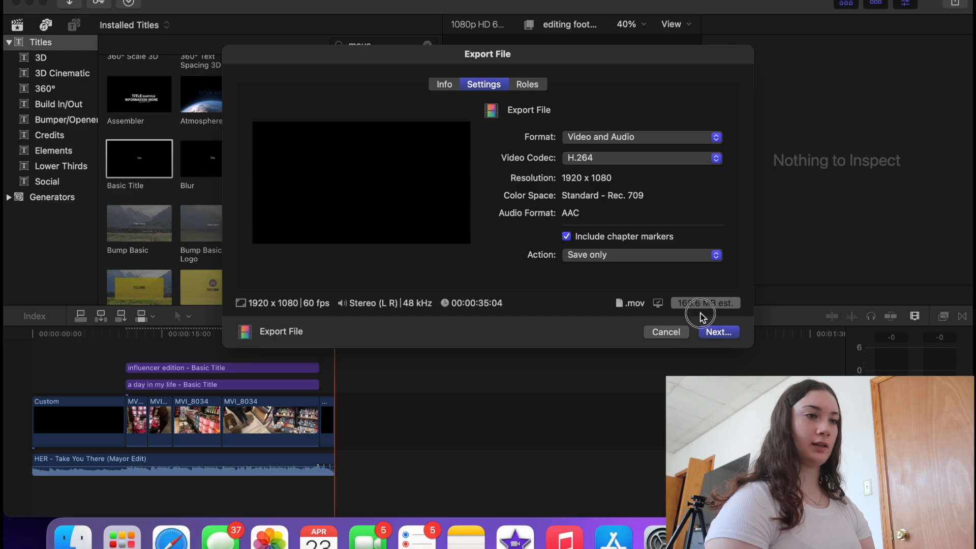
{"action": "left_click", "coordinate": [678, 139]}
{"action": "left_click", "coordinate": [678, 140]}
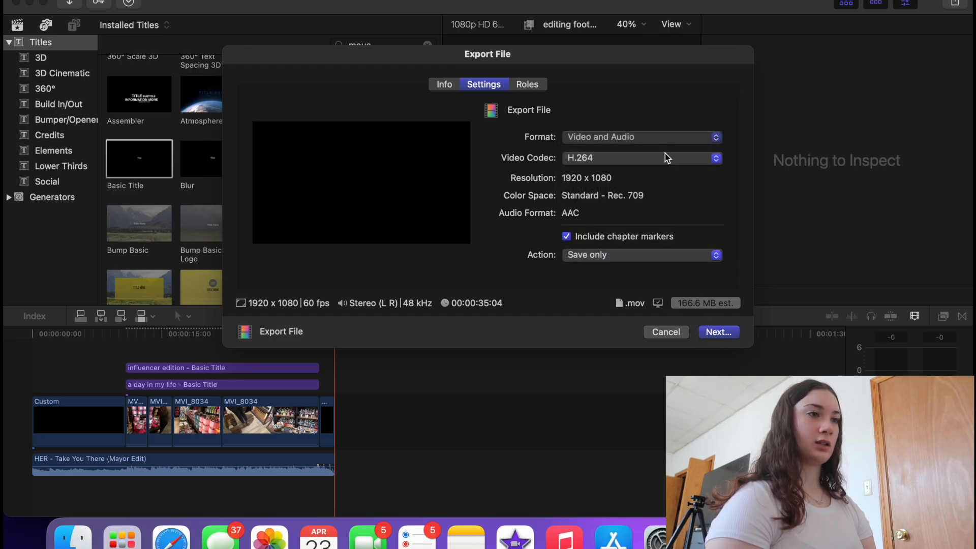
- Try ProRes 422 Proxy and 4444 XQ, return to H.264, and save as 'editing footage for video' in youtube
{"action": "left_click", "coordinate": [665, 156]}
{"action": "left_click", "coordinate": [667, 144]}
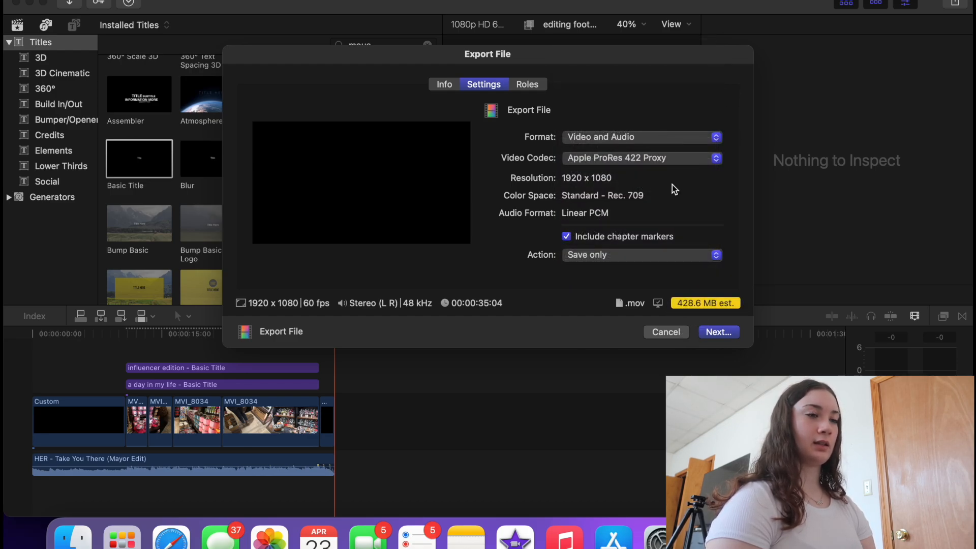
{"action": "left_click", "coordinate": [667, 158]}
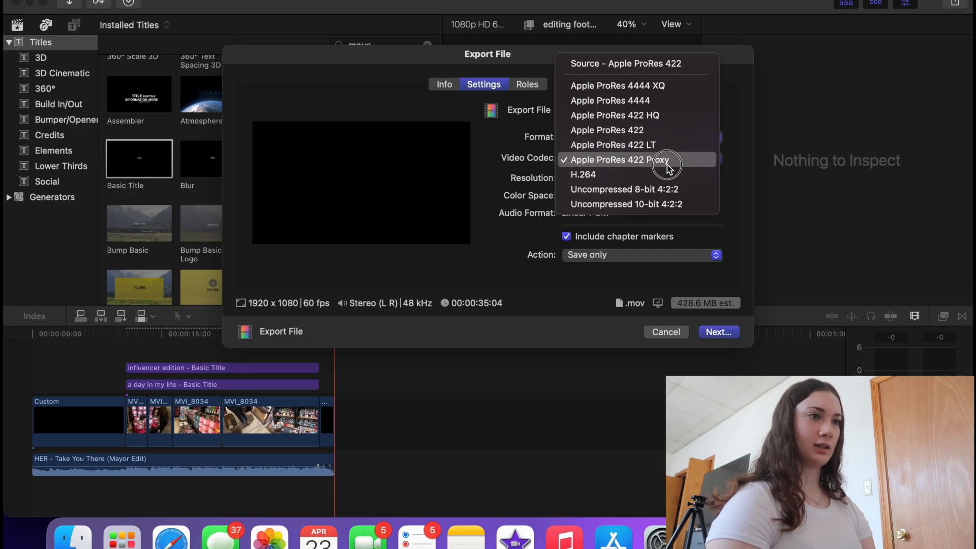
{"action": "left_click", "coordinate": [664, 89]}
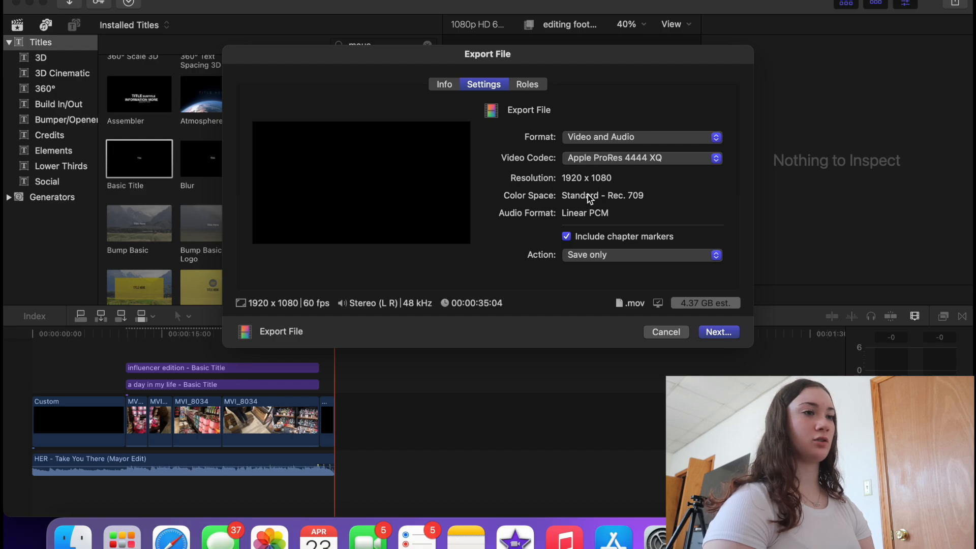
{"action": "left_click", "coordinate": [590, 158]}
{"action": "left_click", "coordinate": [592, 248]}
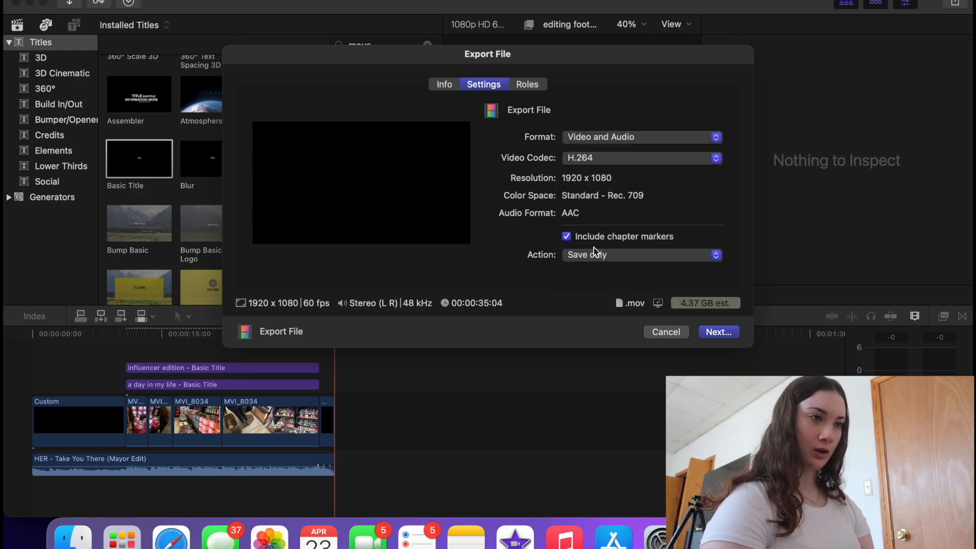
{"action": "left_click", "coordinate": [718, 332]}
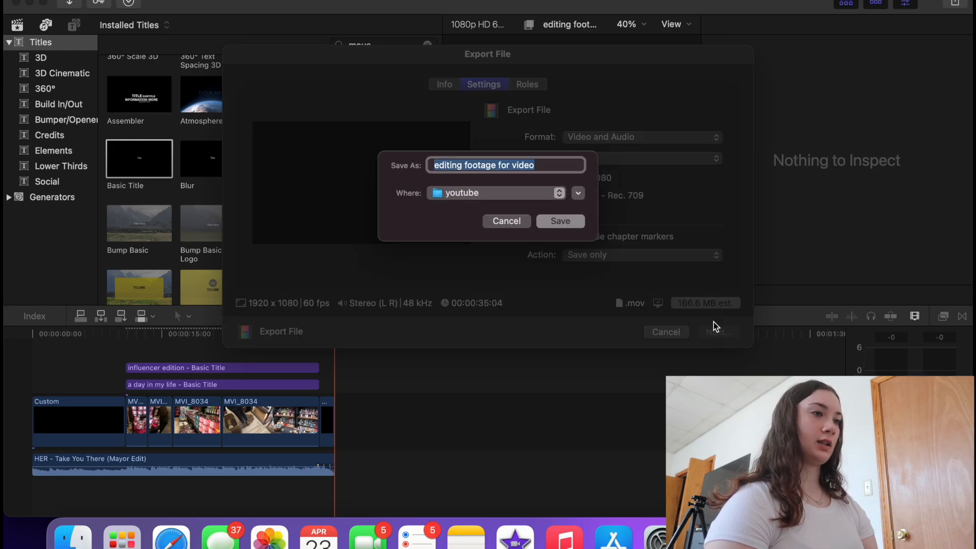
{"action": "left_click", "coordinate": [571, 222]}
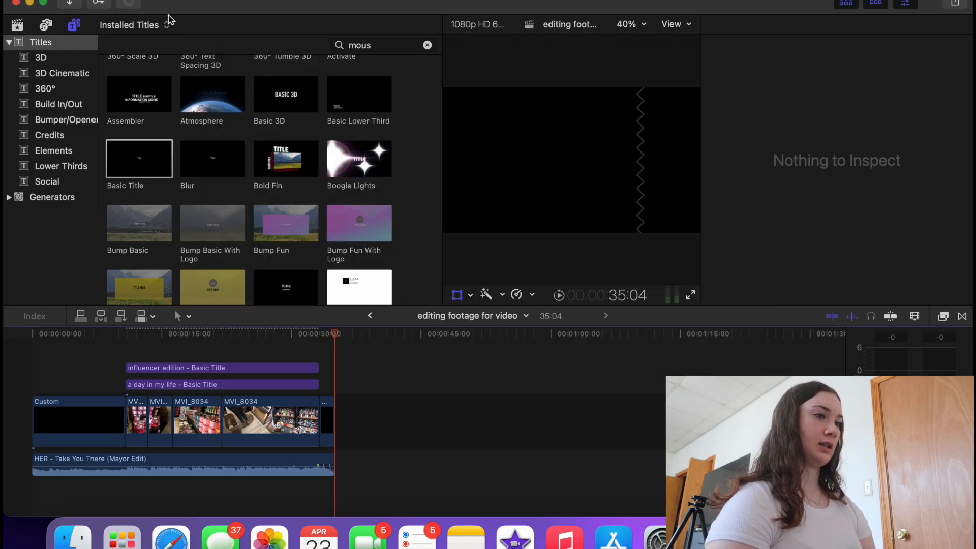